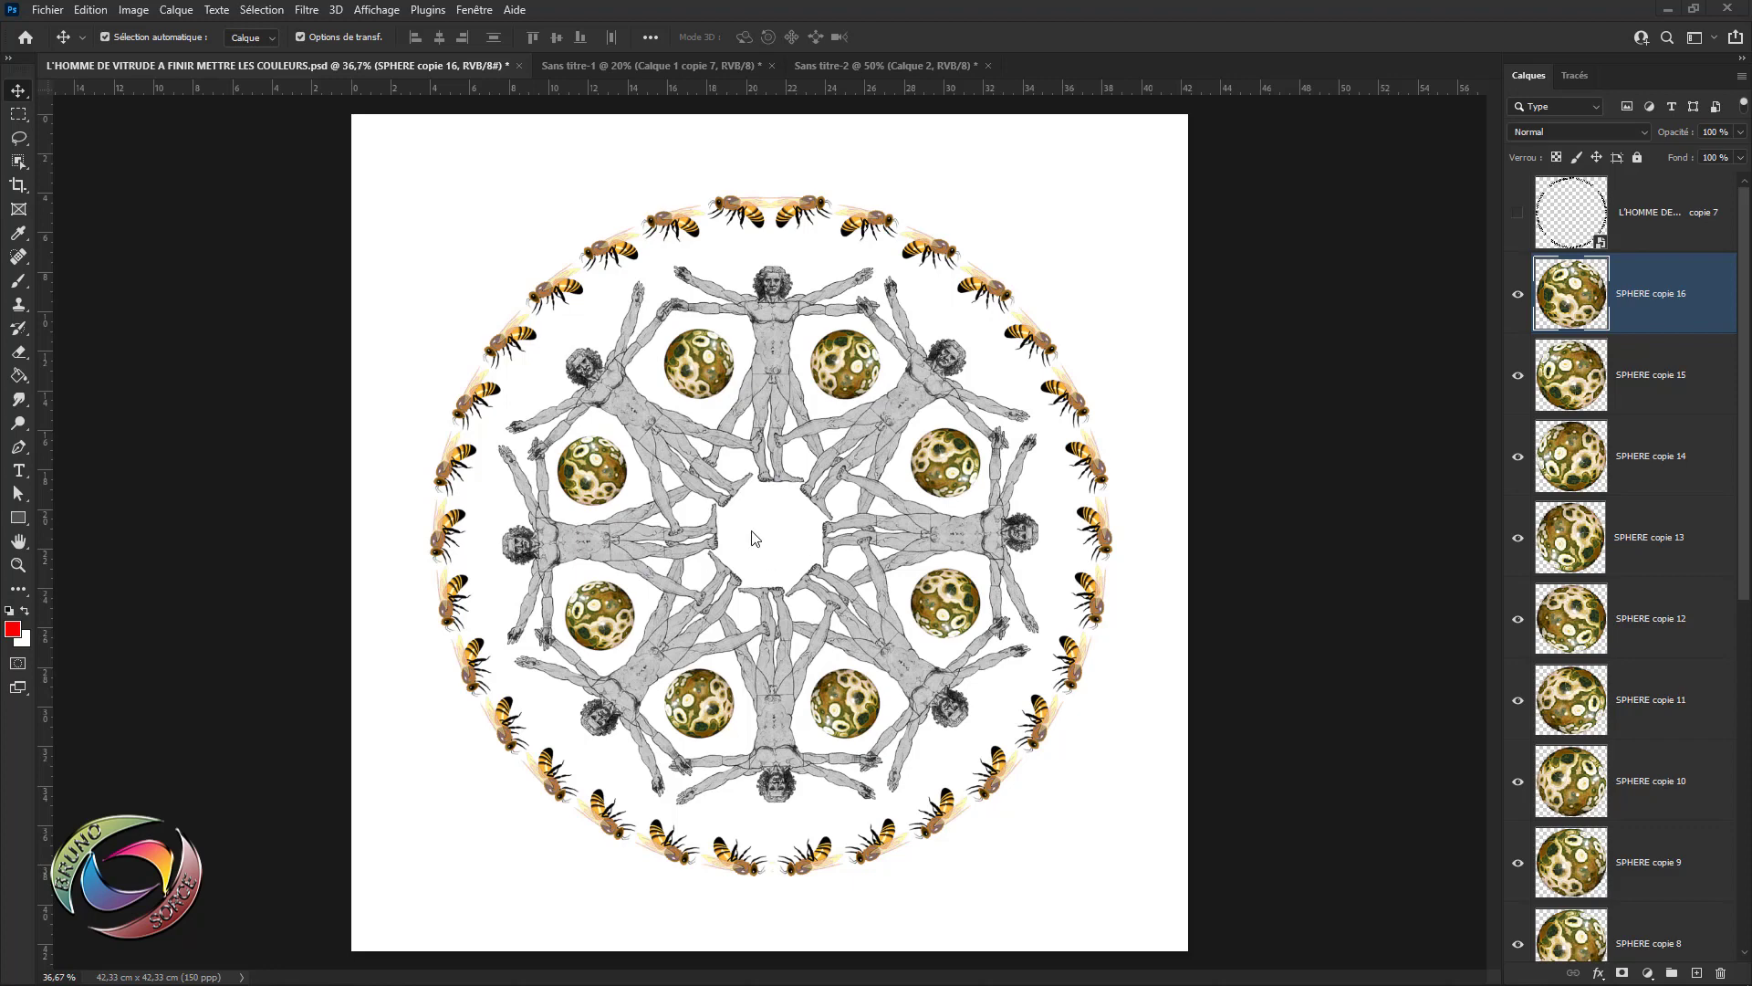
- Switch to the Sans titre-1 document, then hide and reshow the Ellipse 1 layer
left_click(697, 71)
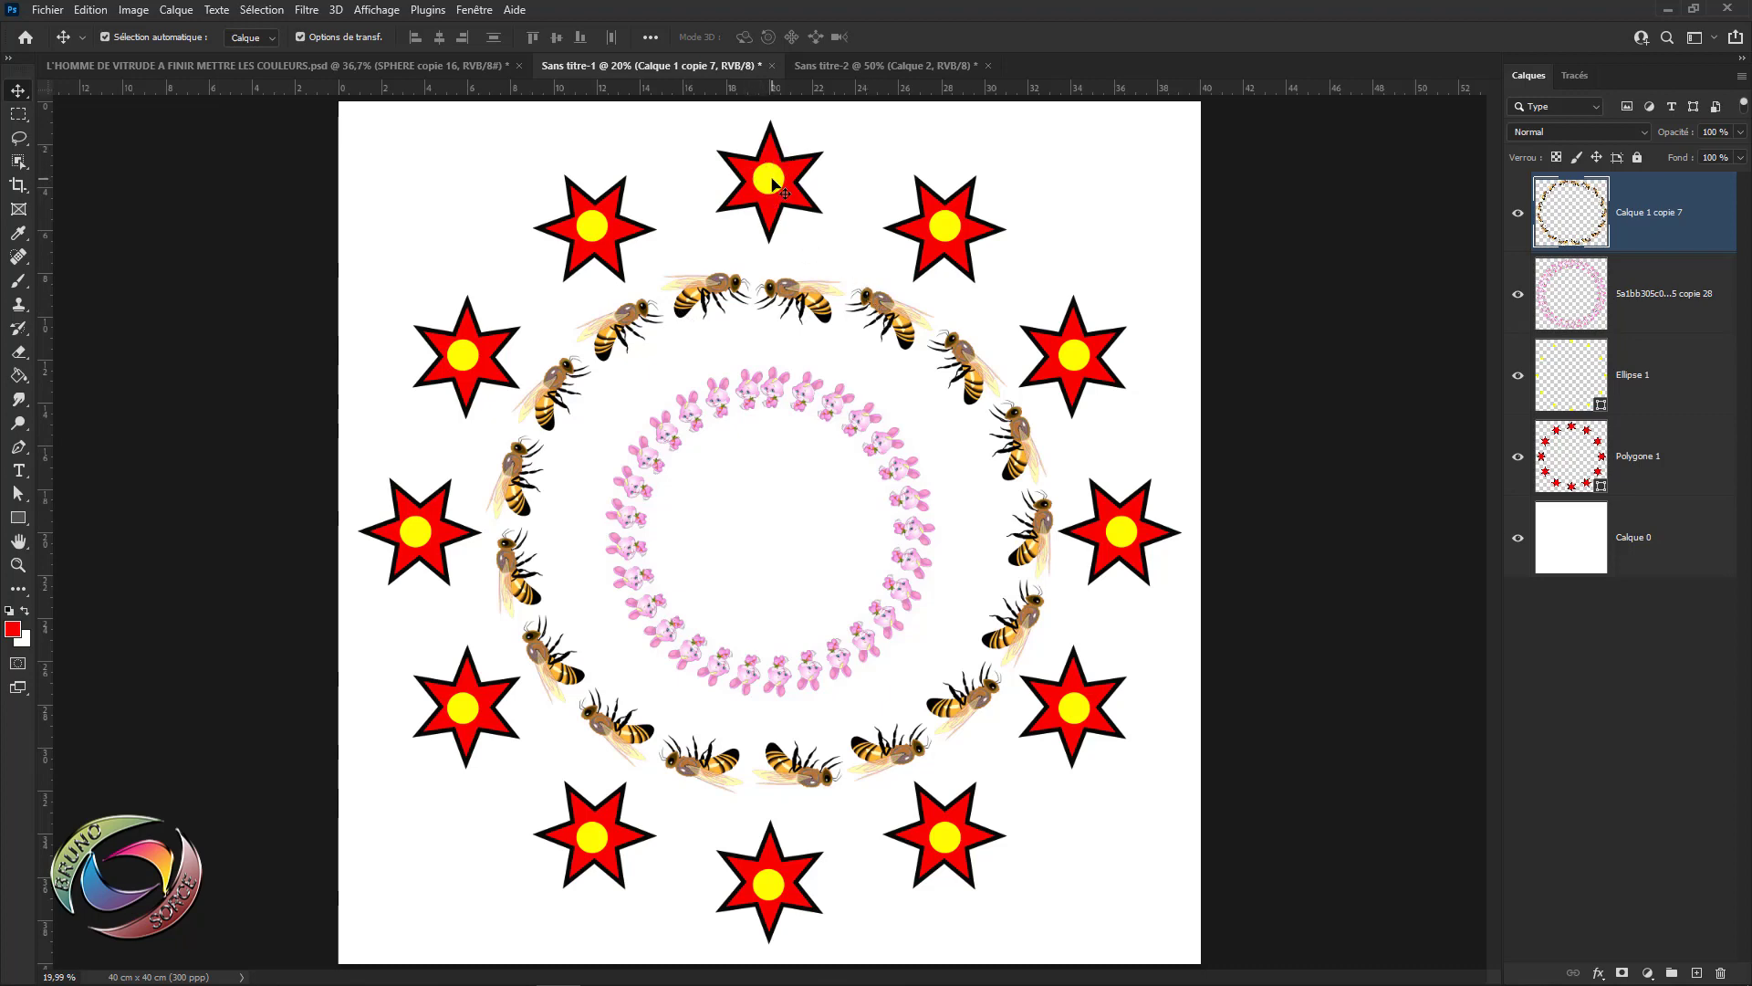
left_click(1518, 378)
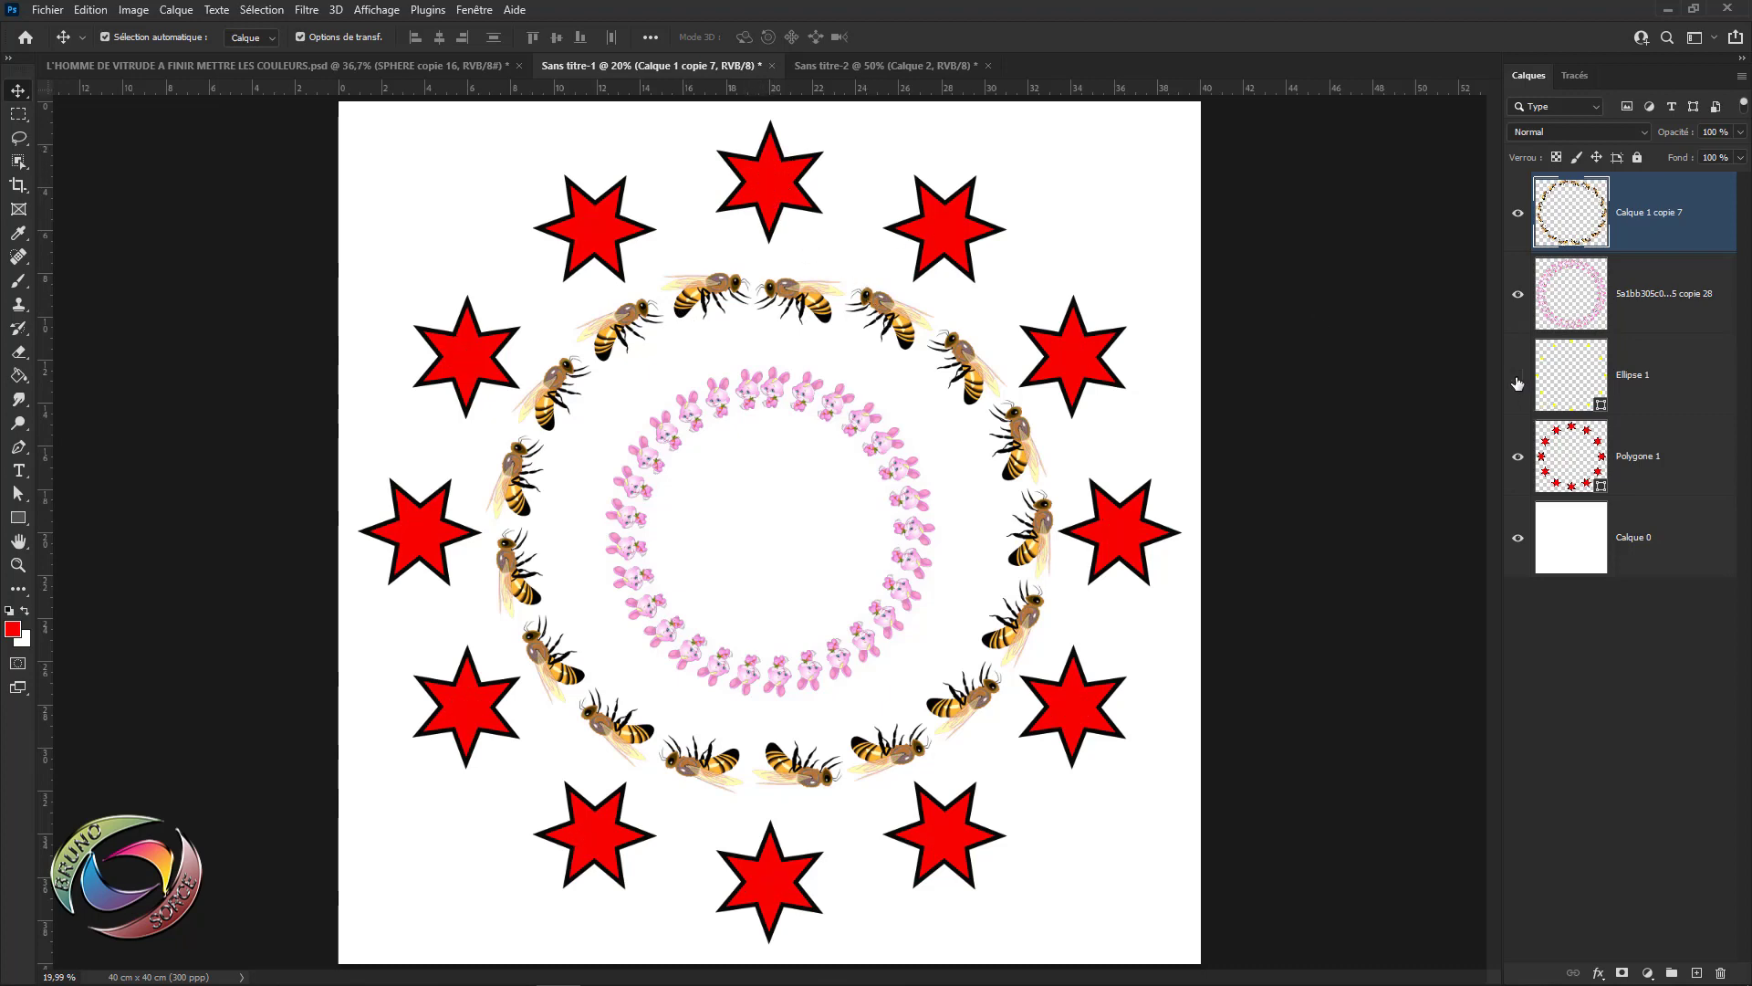
left_click(1517, 378)
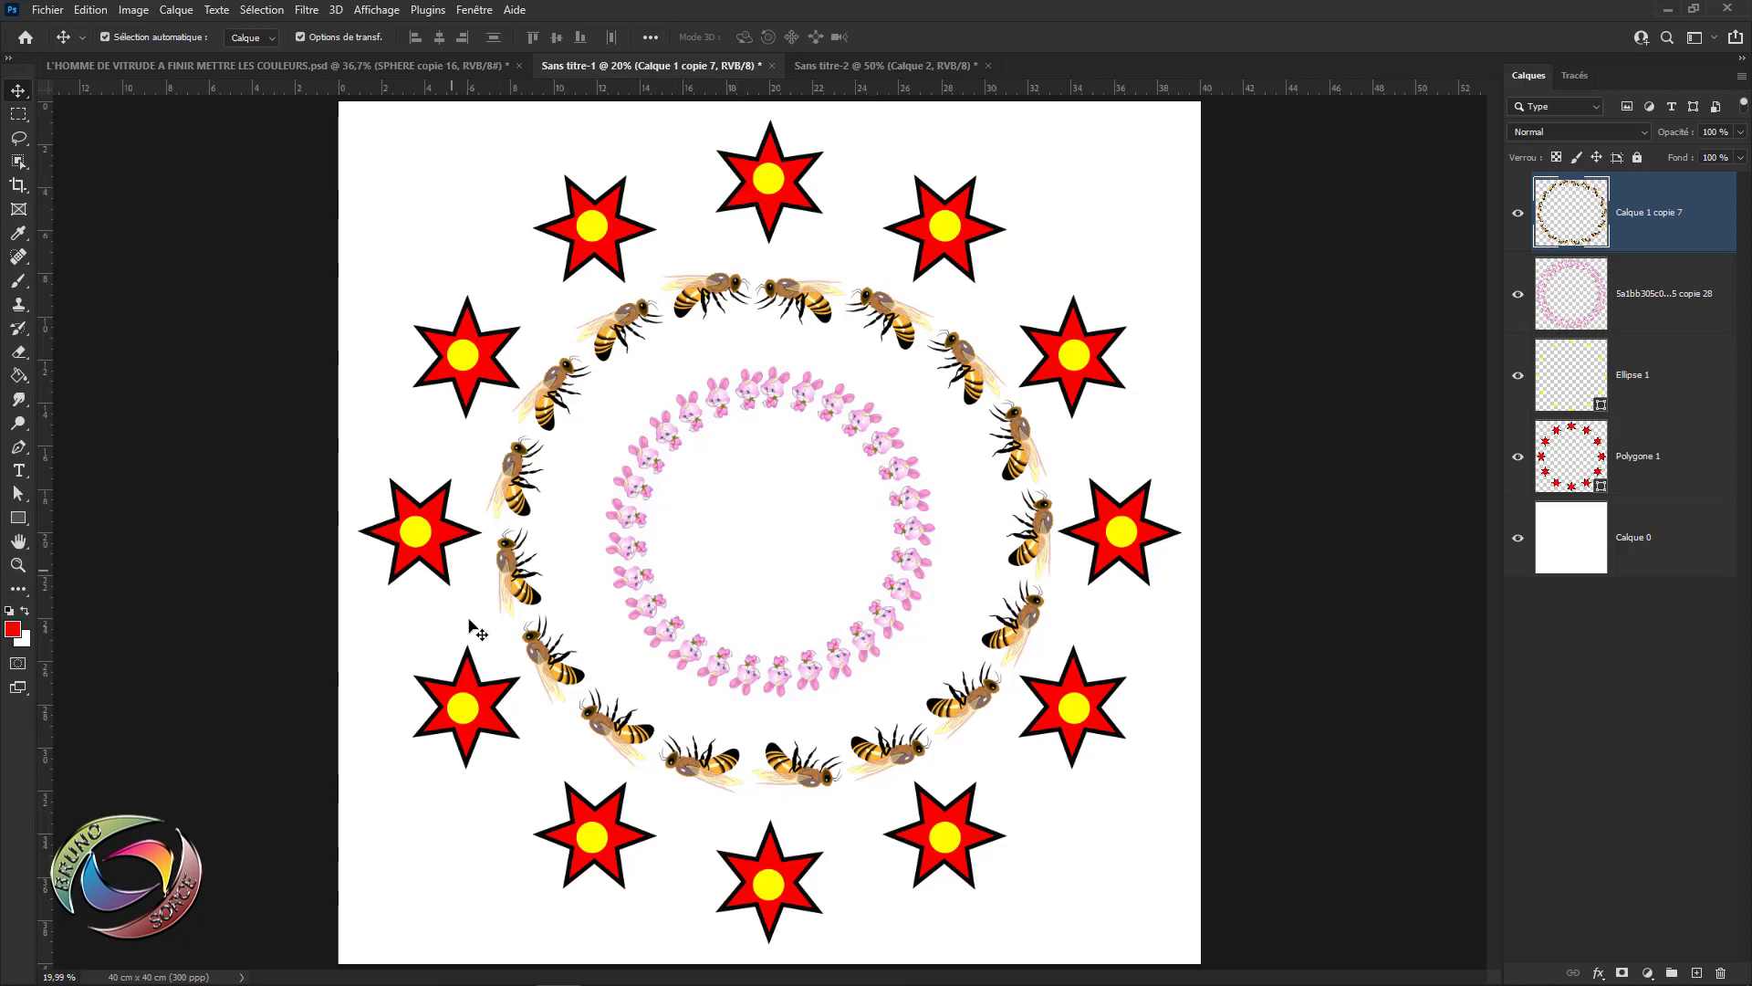
- Show the free transform box of the white Calque 0 layer, leave it, and turn the Move tool's transform controls off and back on
left_click(764, 481)
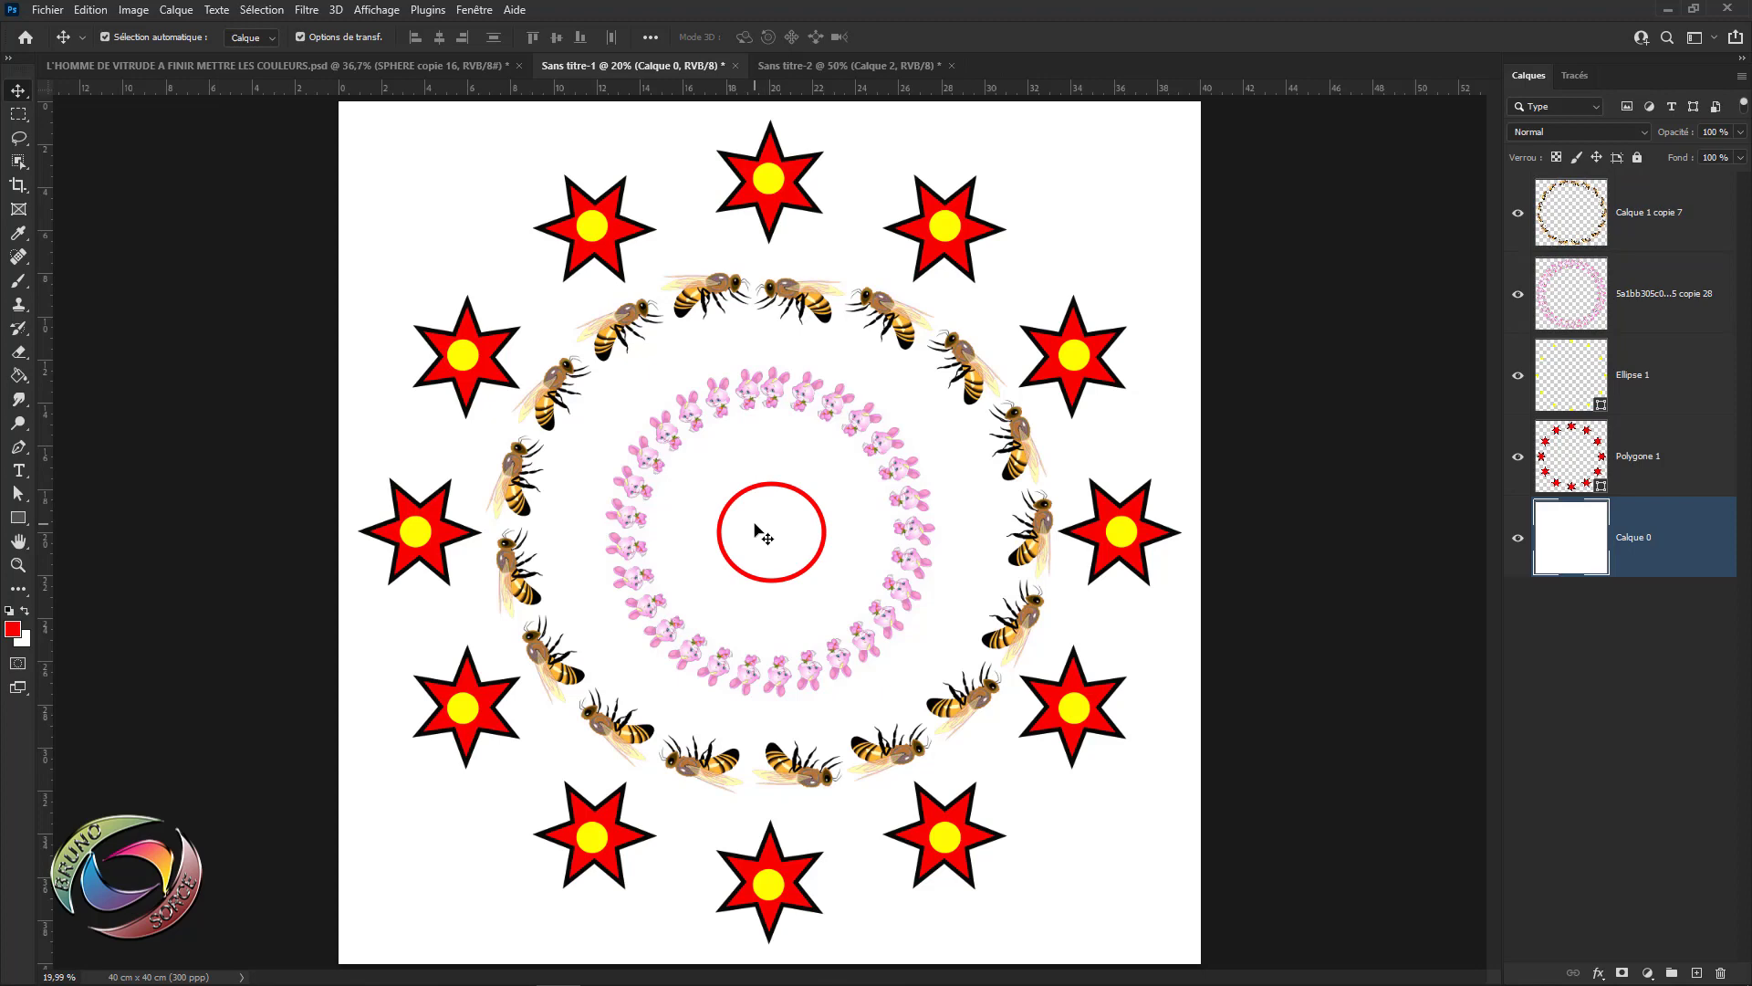
key("ctrl+t")
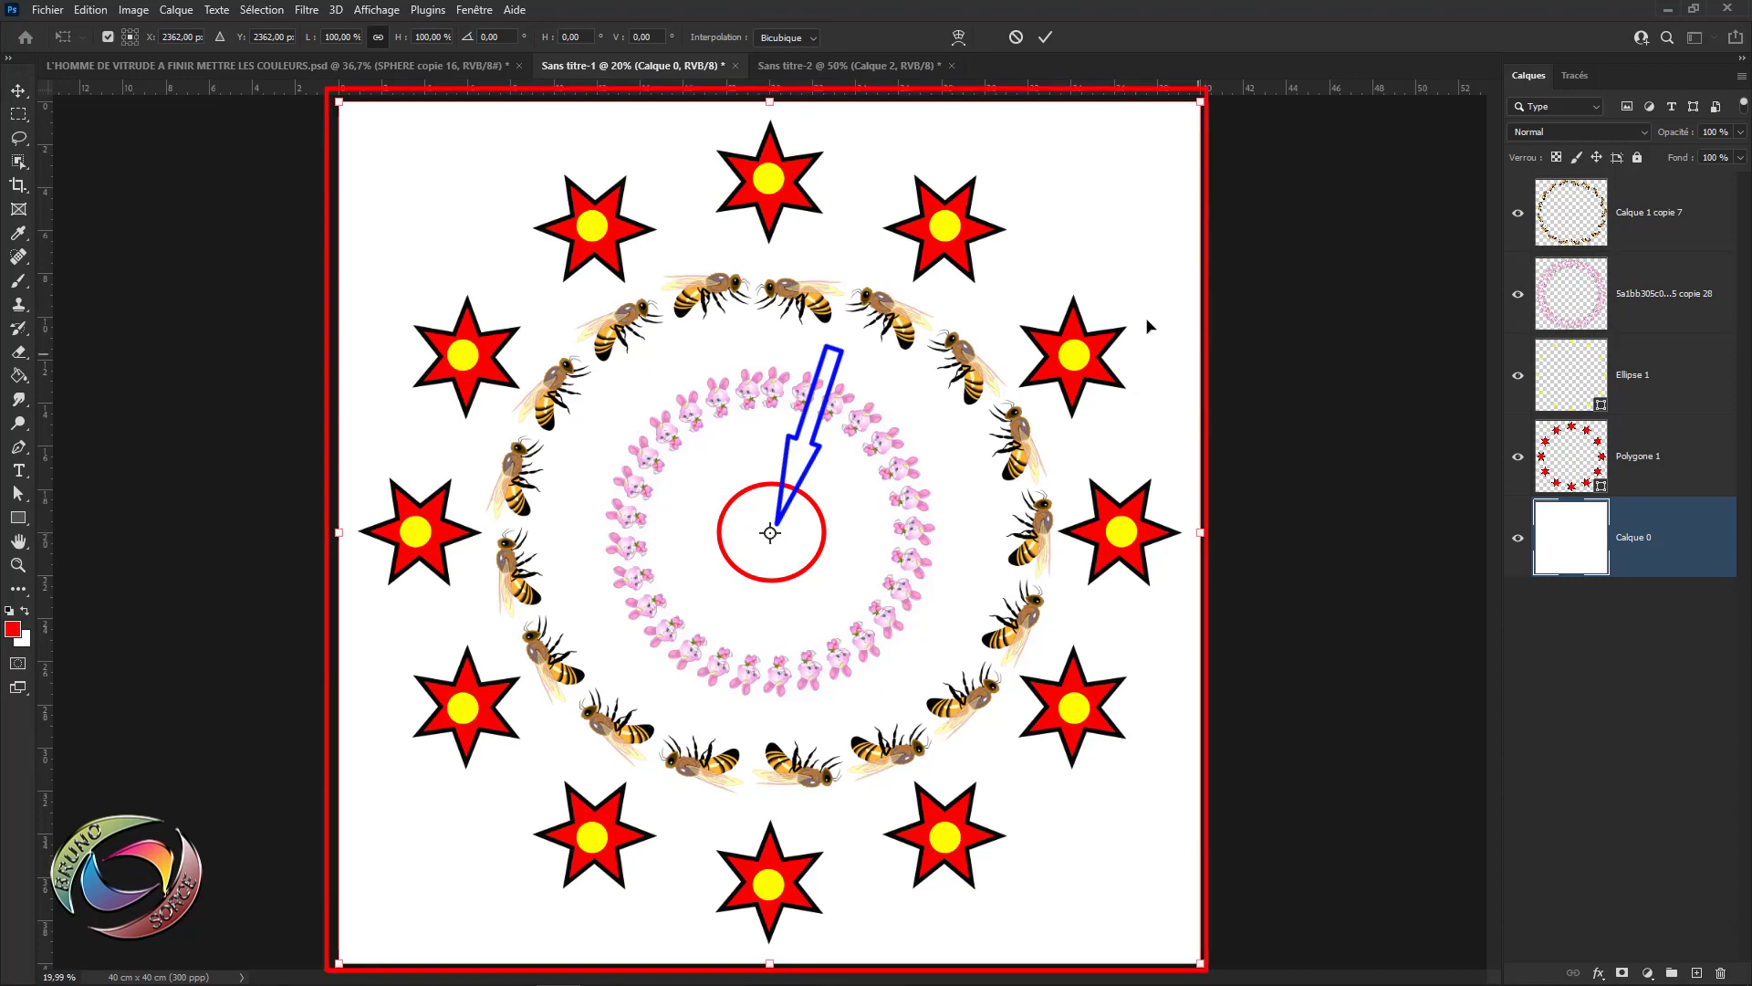
left_click(17, 90)
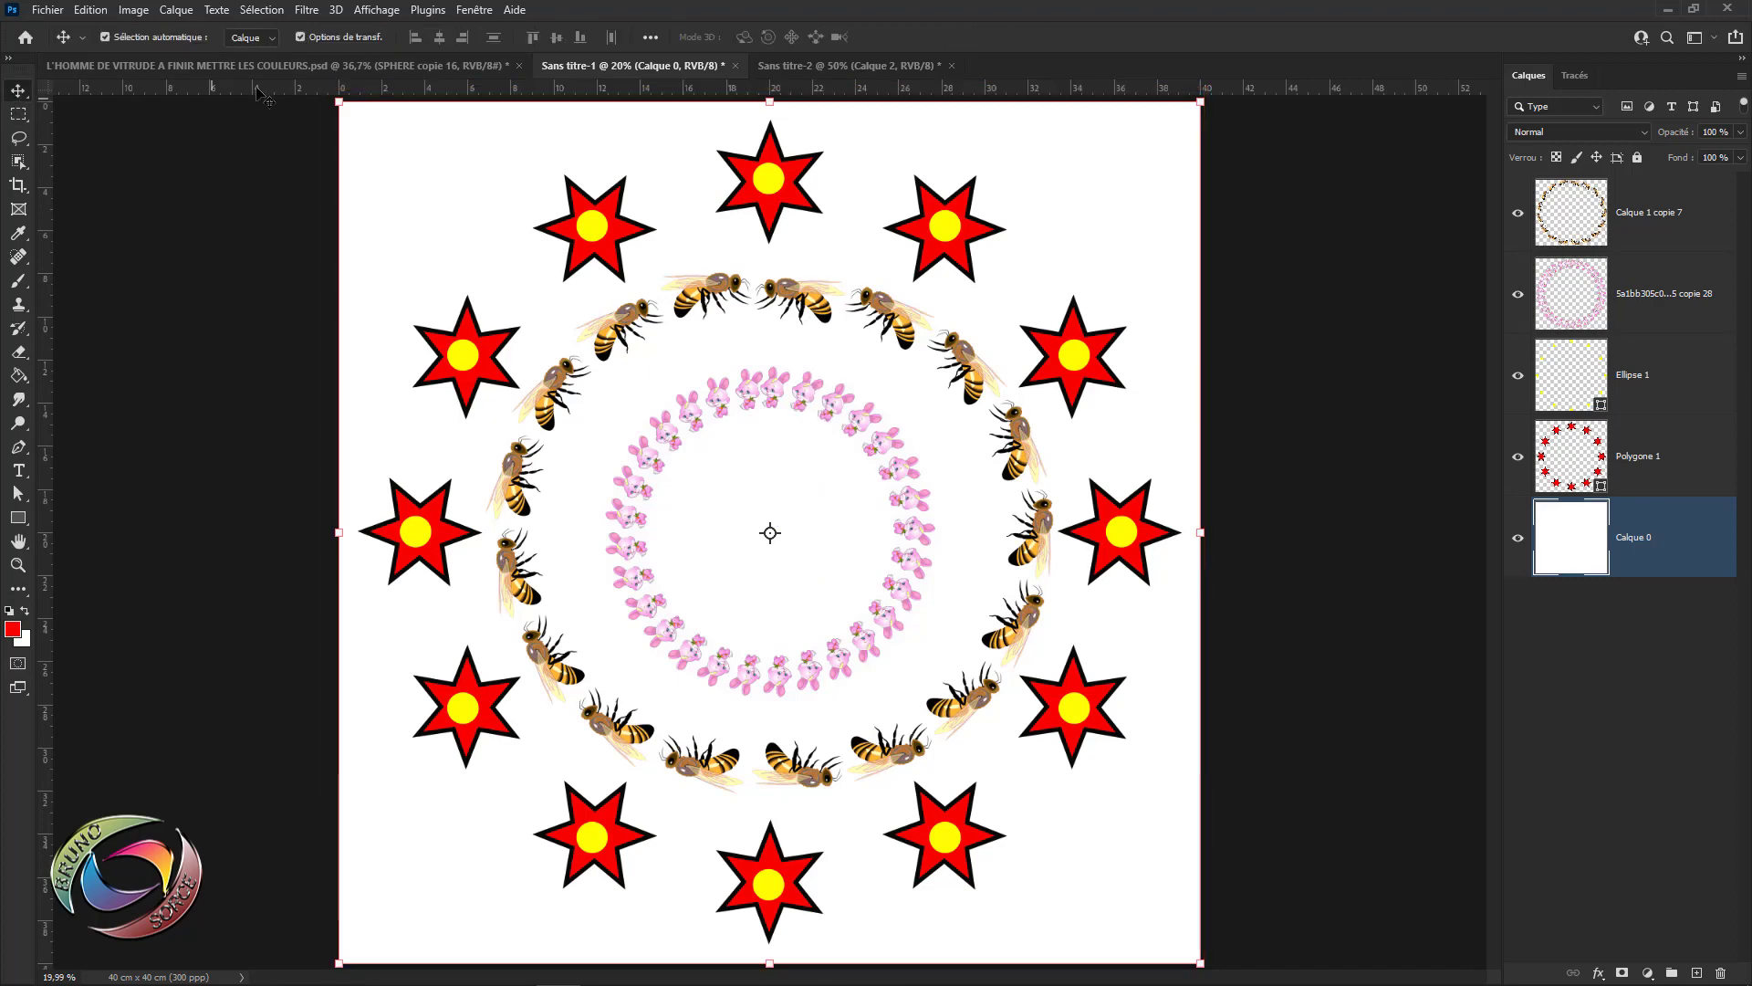
left_click(300, 37)
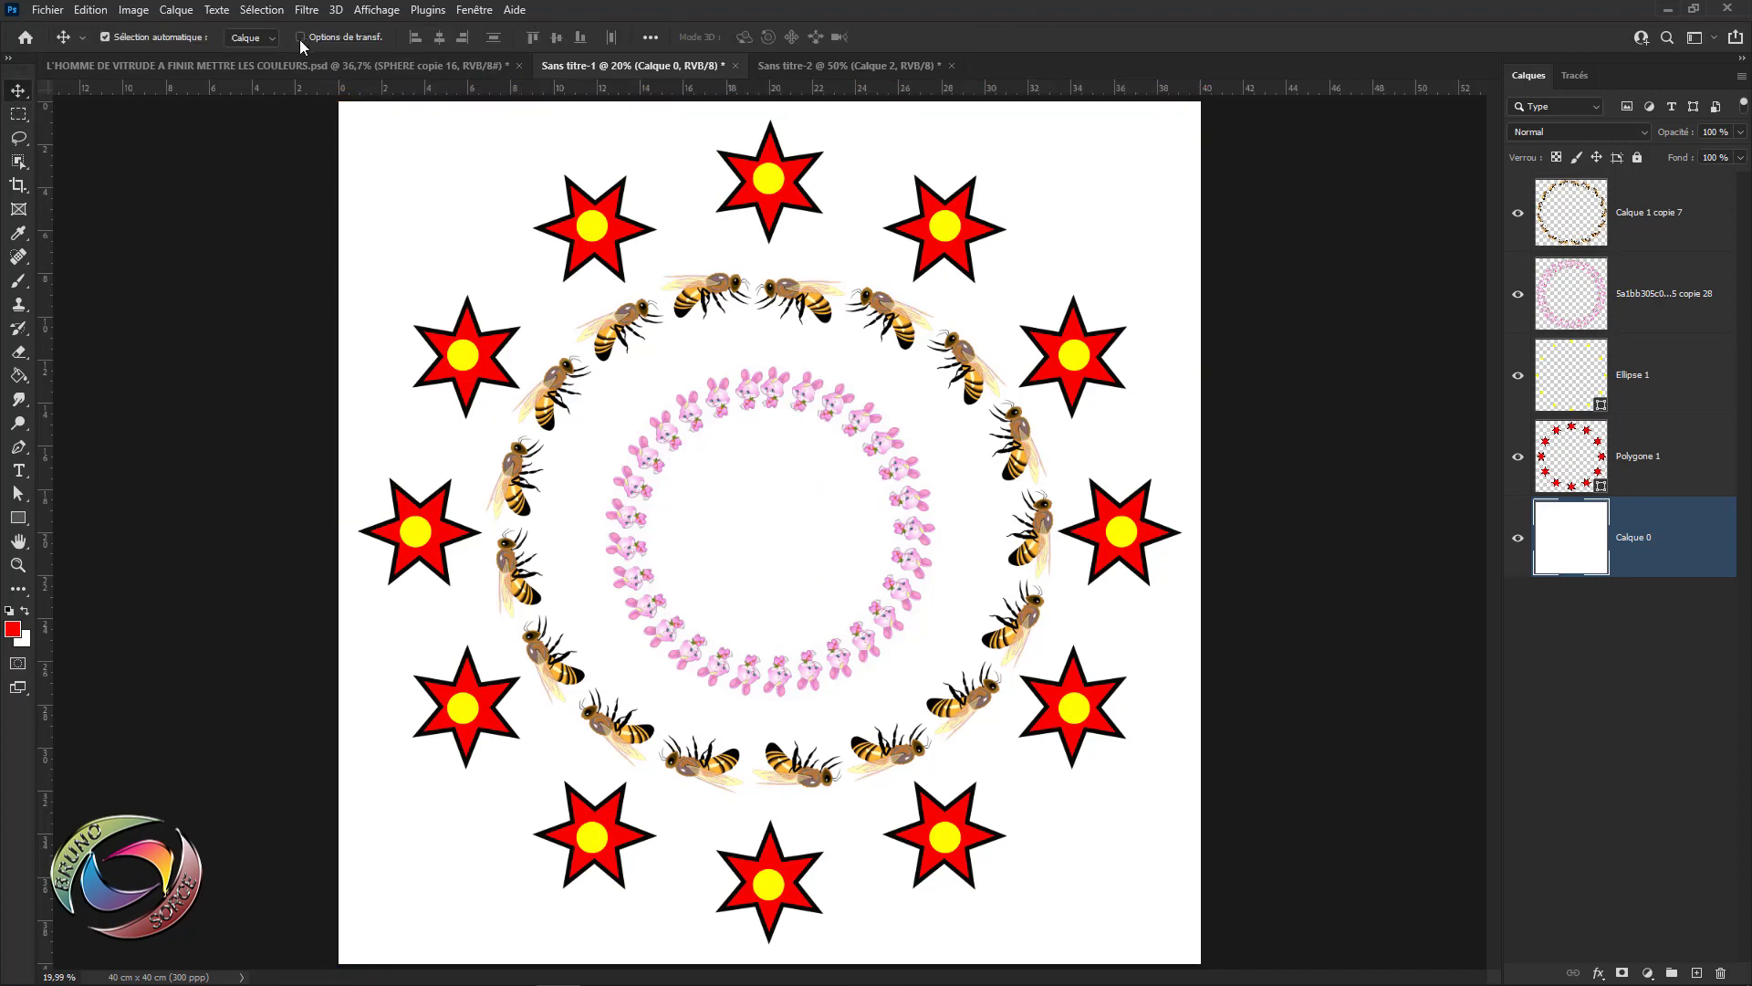
left_click(300, 37)
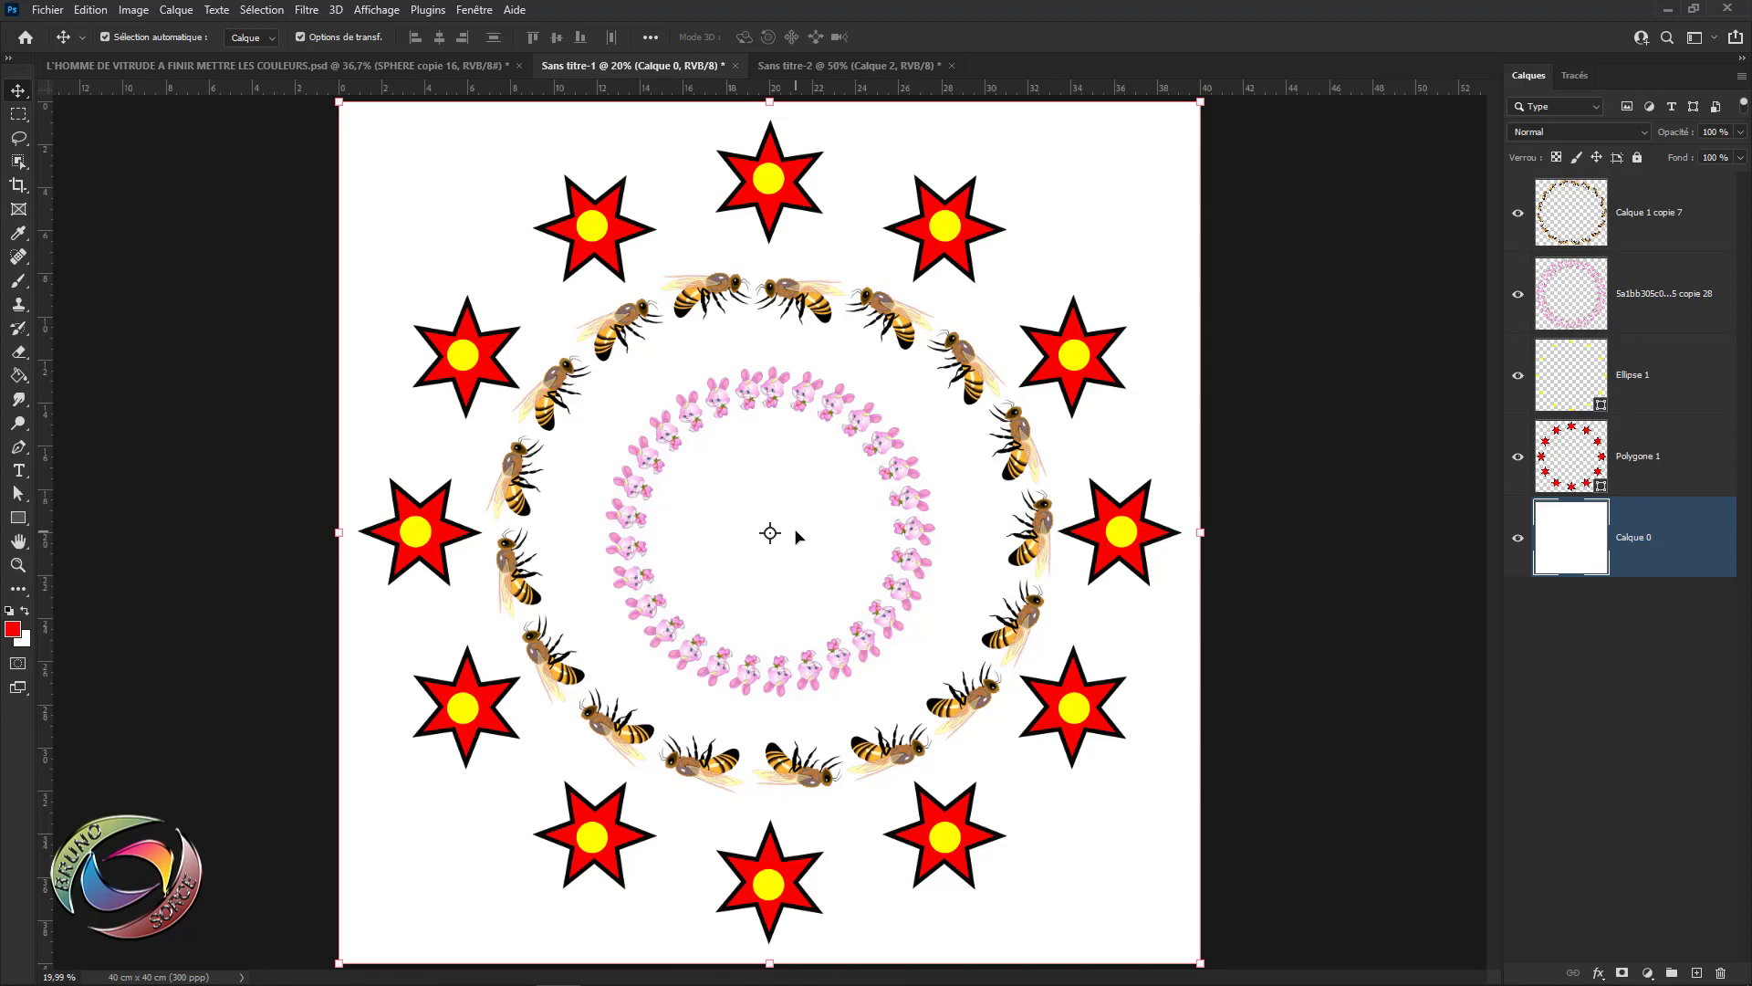
- Check the reference point option in the Tools preferences, then turn the Move tool's transform controls off and back on
left_click(91, 10)
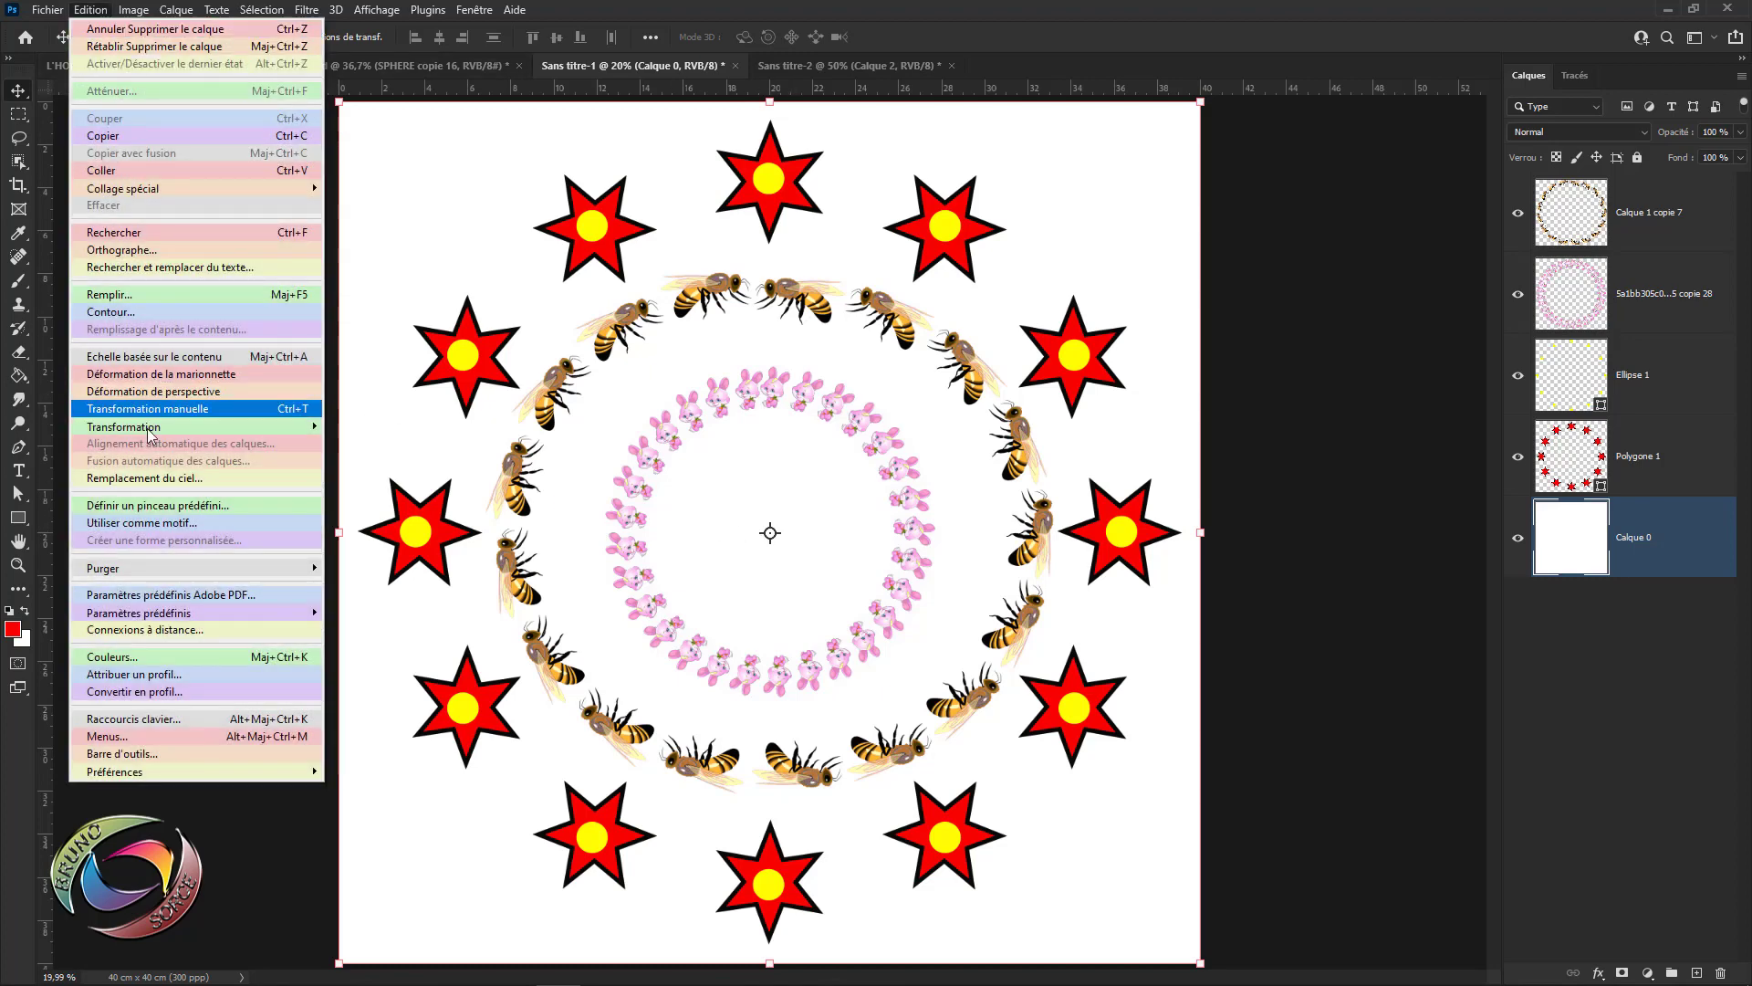
mouse_move(113, 773)
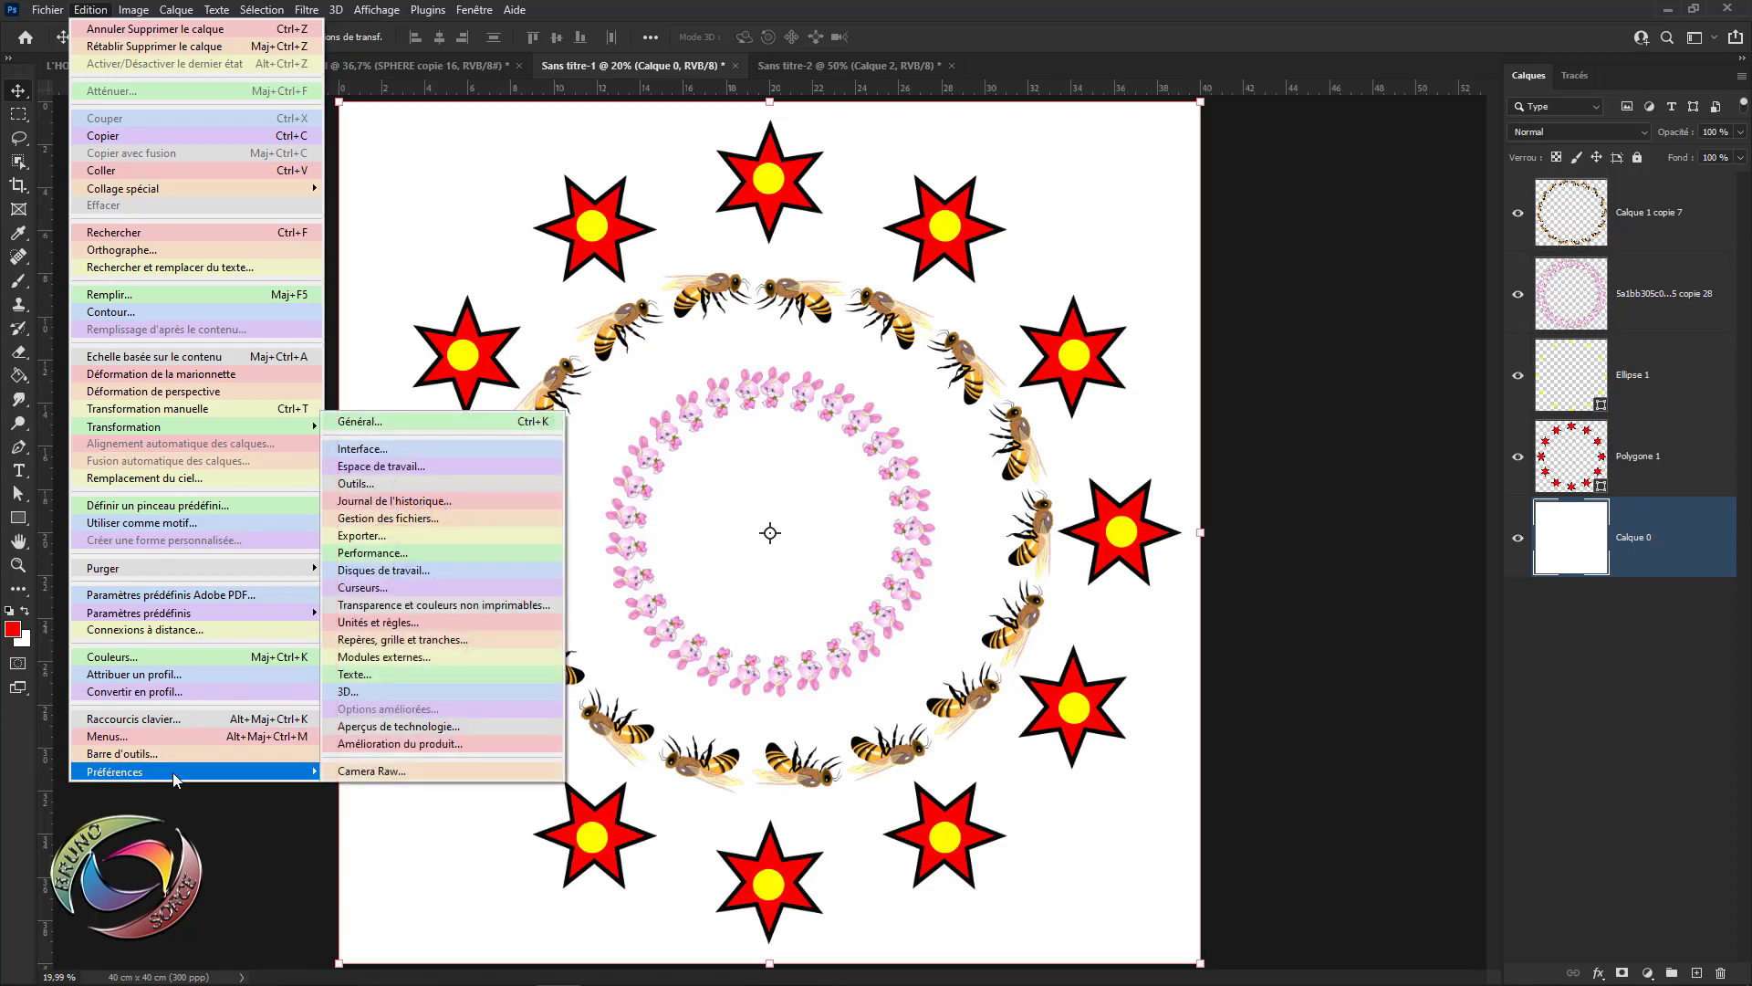
left_click(351, 484)
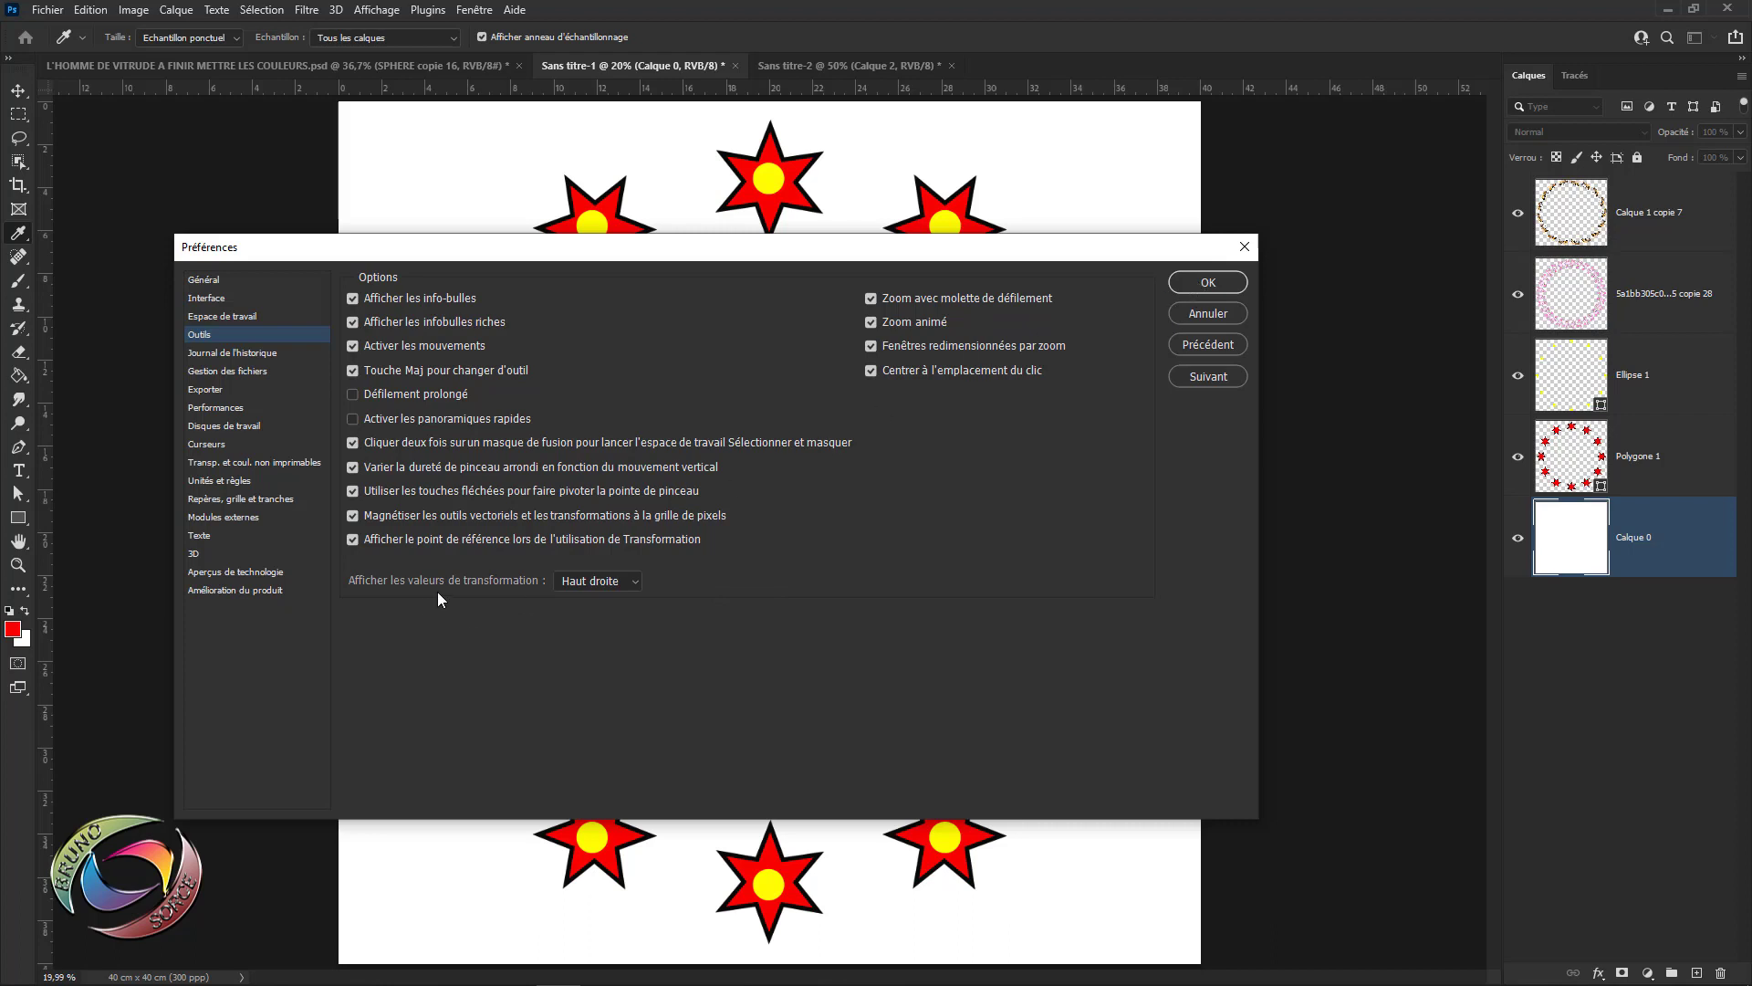
left_click(1206, 282)
key("v")
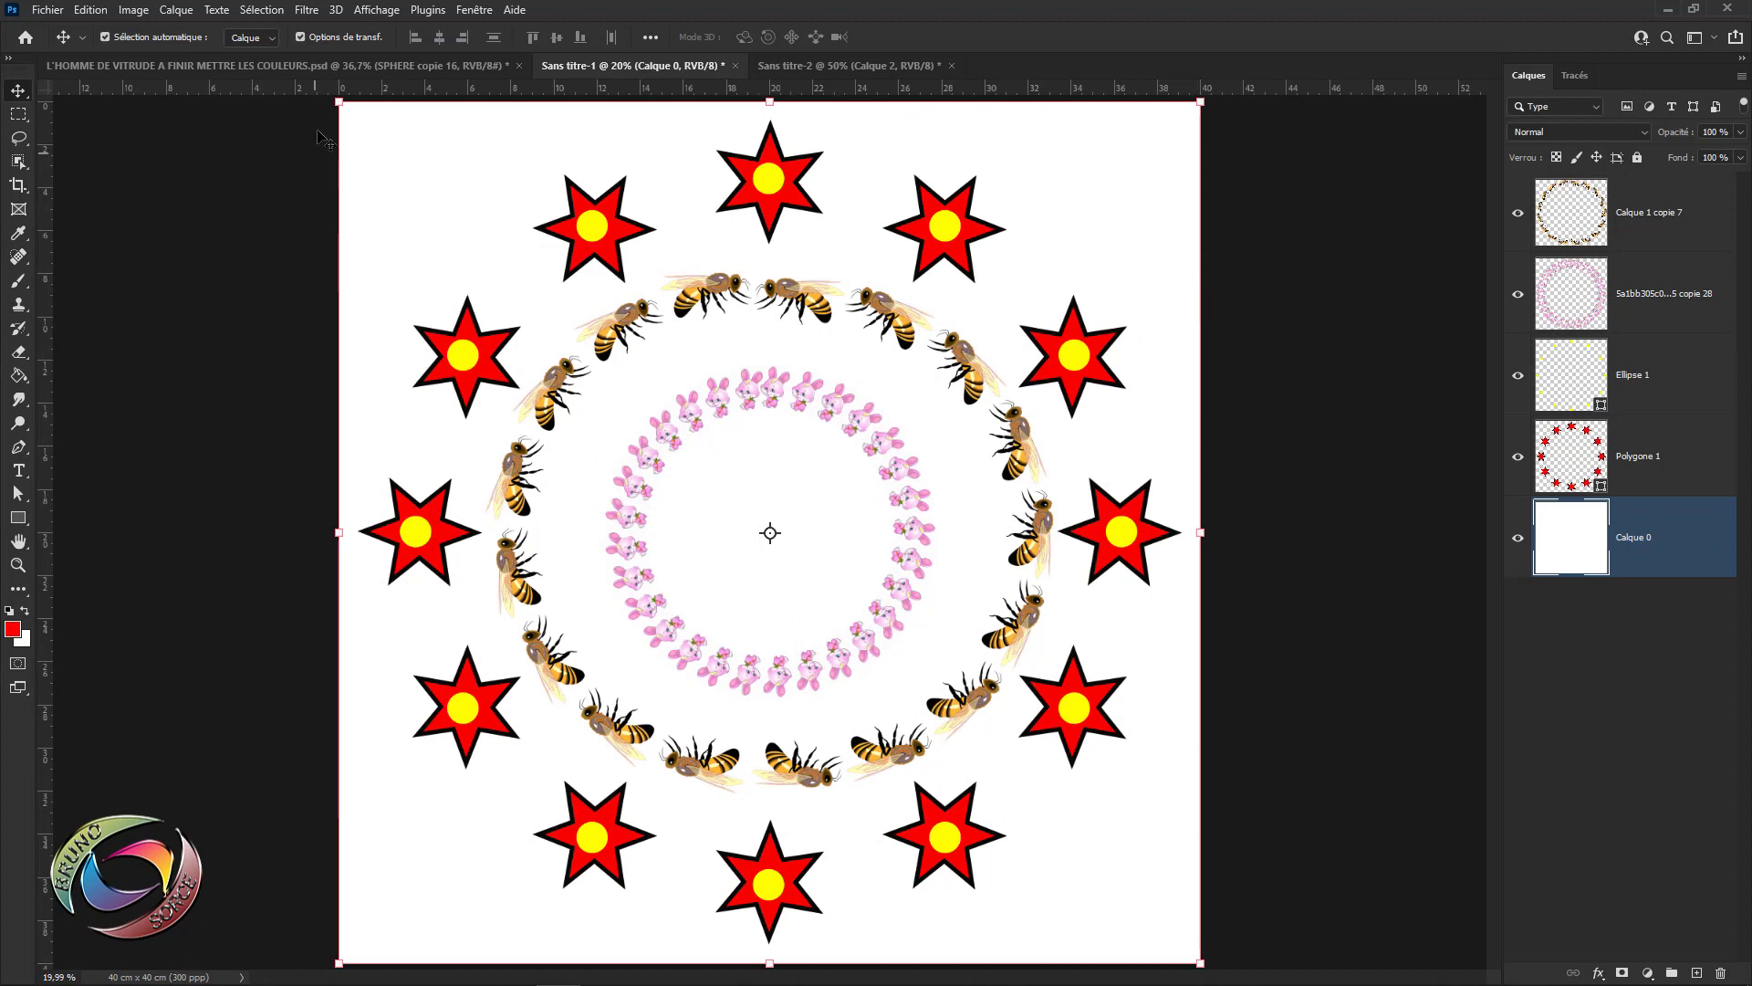
left_click(300, 36)
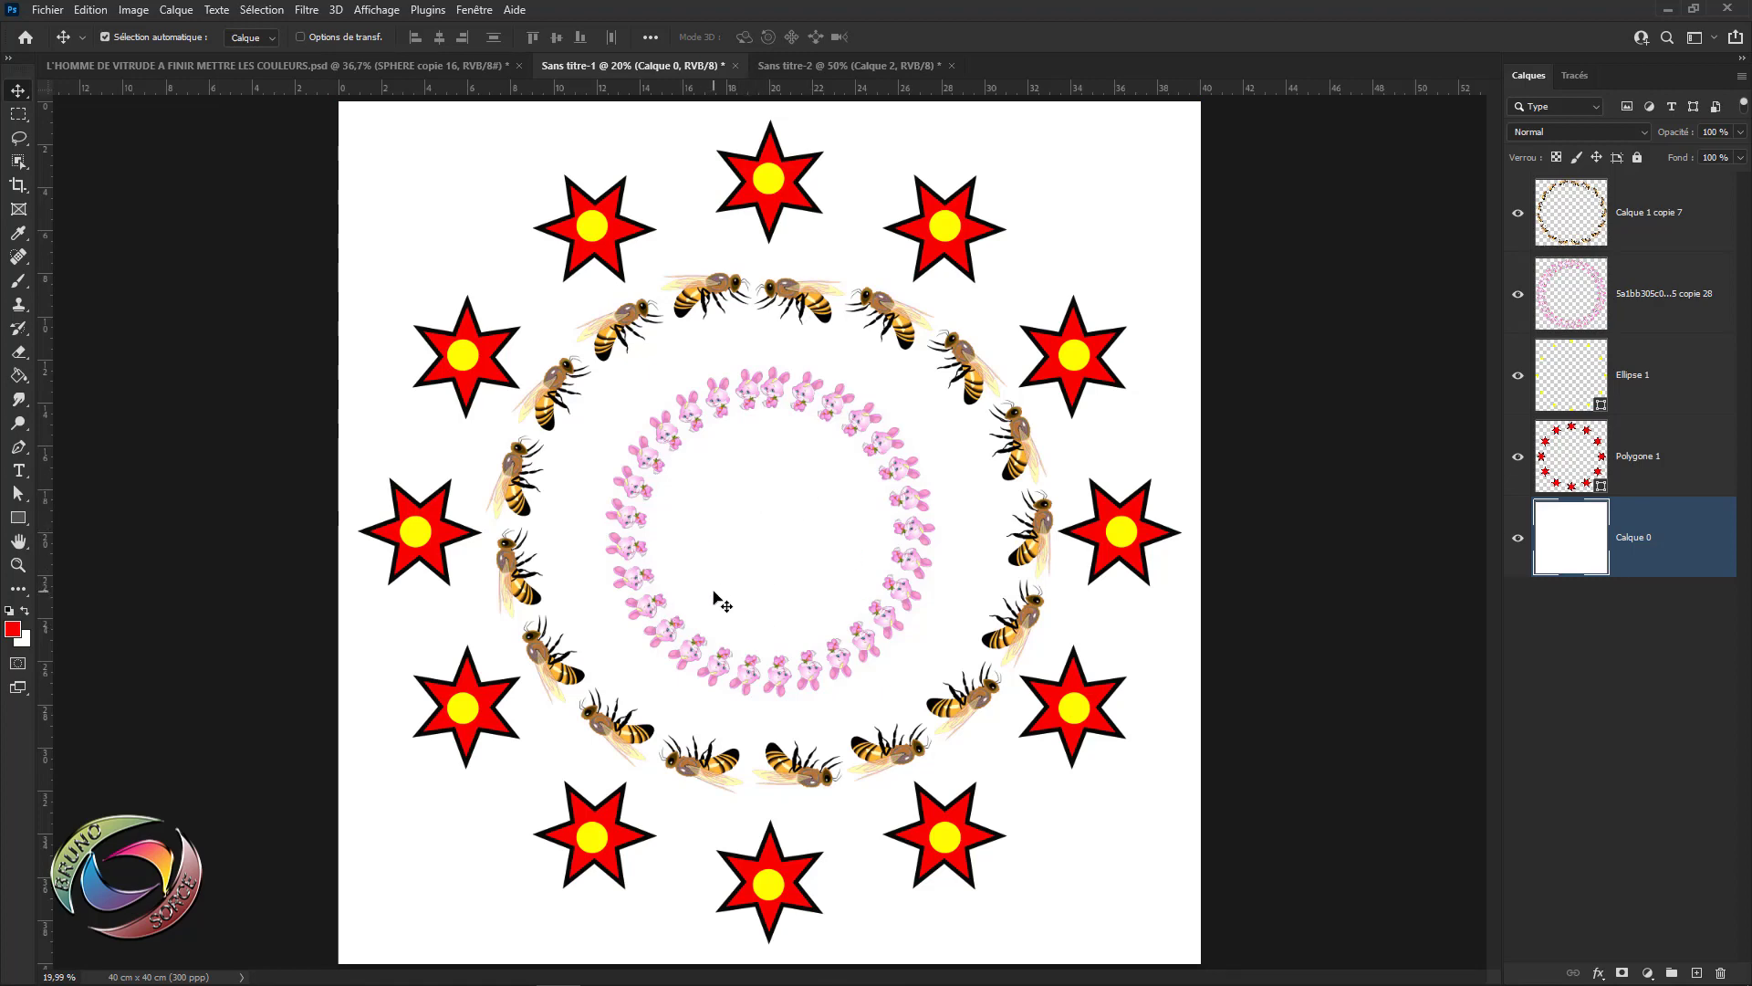
left_click(300, 37)
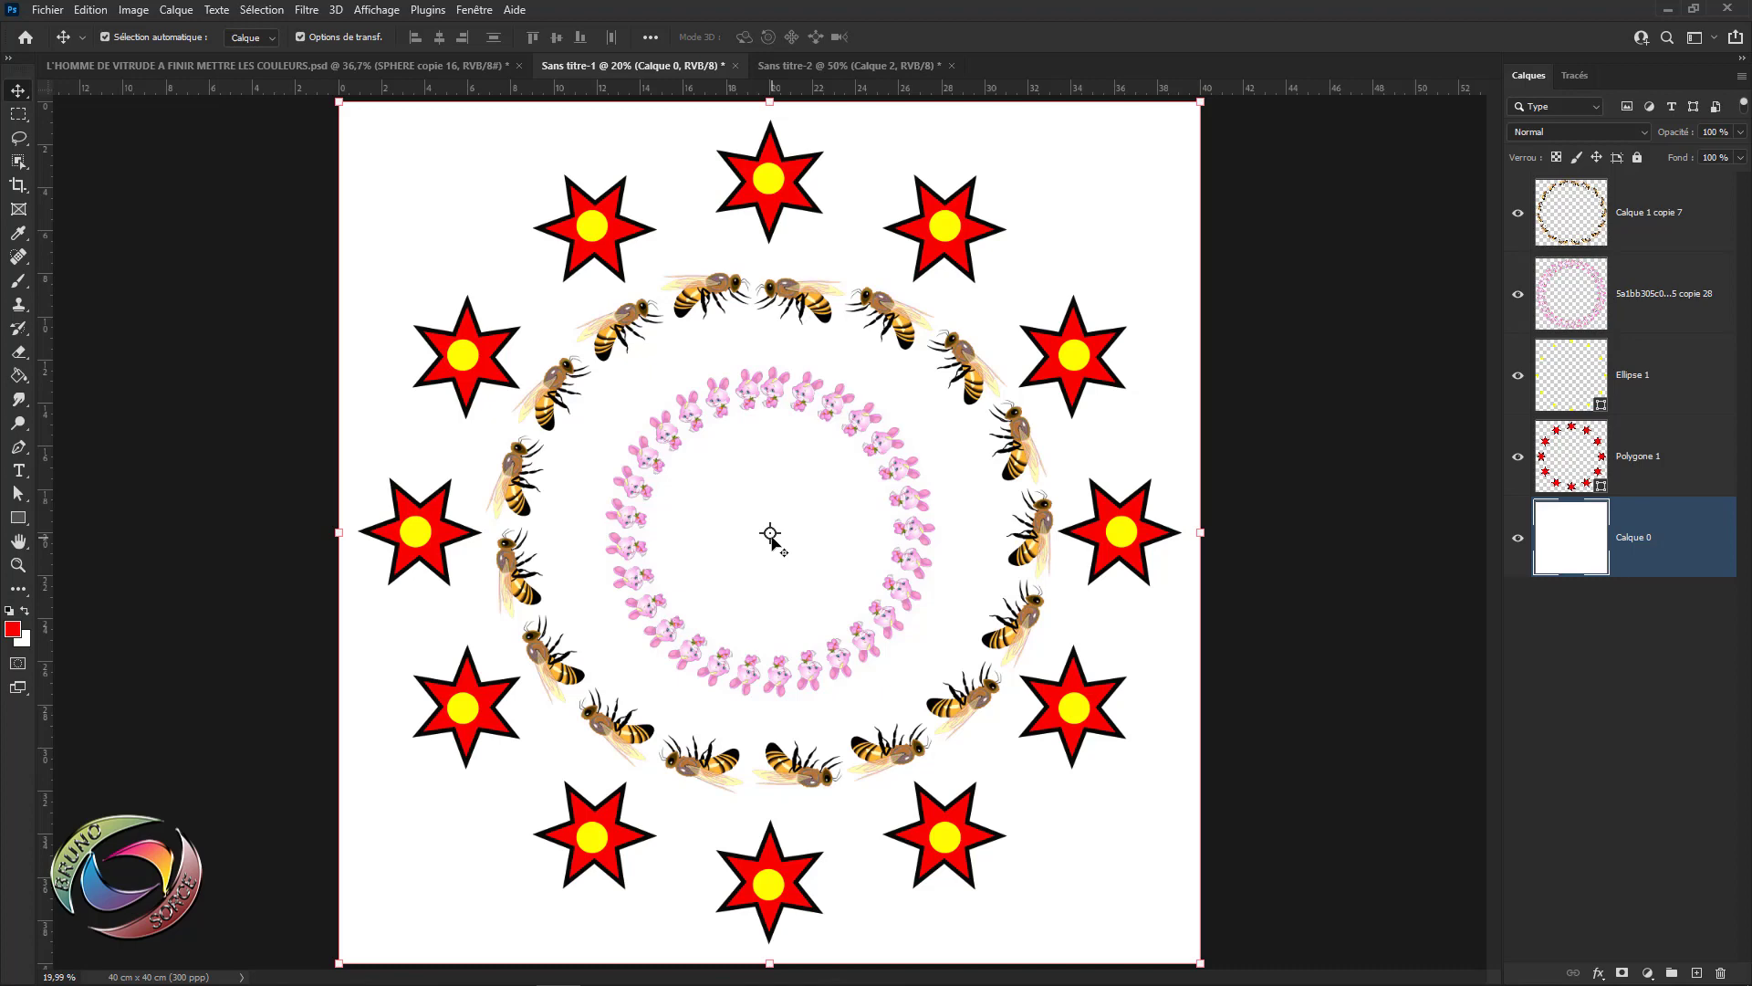
- Switch to the Sans titre-2 document and deselect its layers to examine the circle diagram labelled 360°, 45°, 90° and 180°
left_click(823, 66)
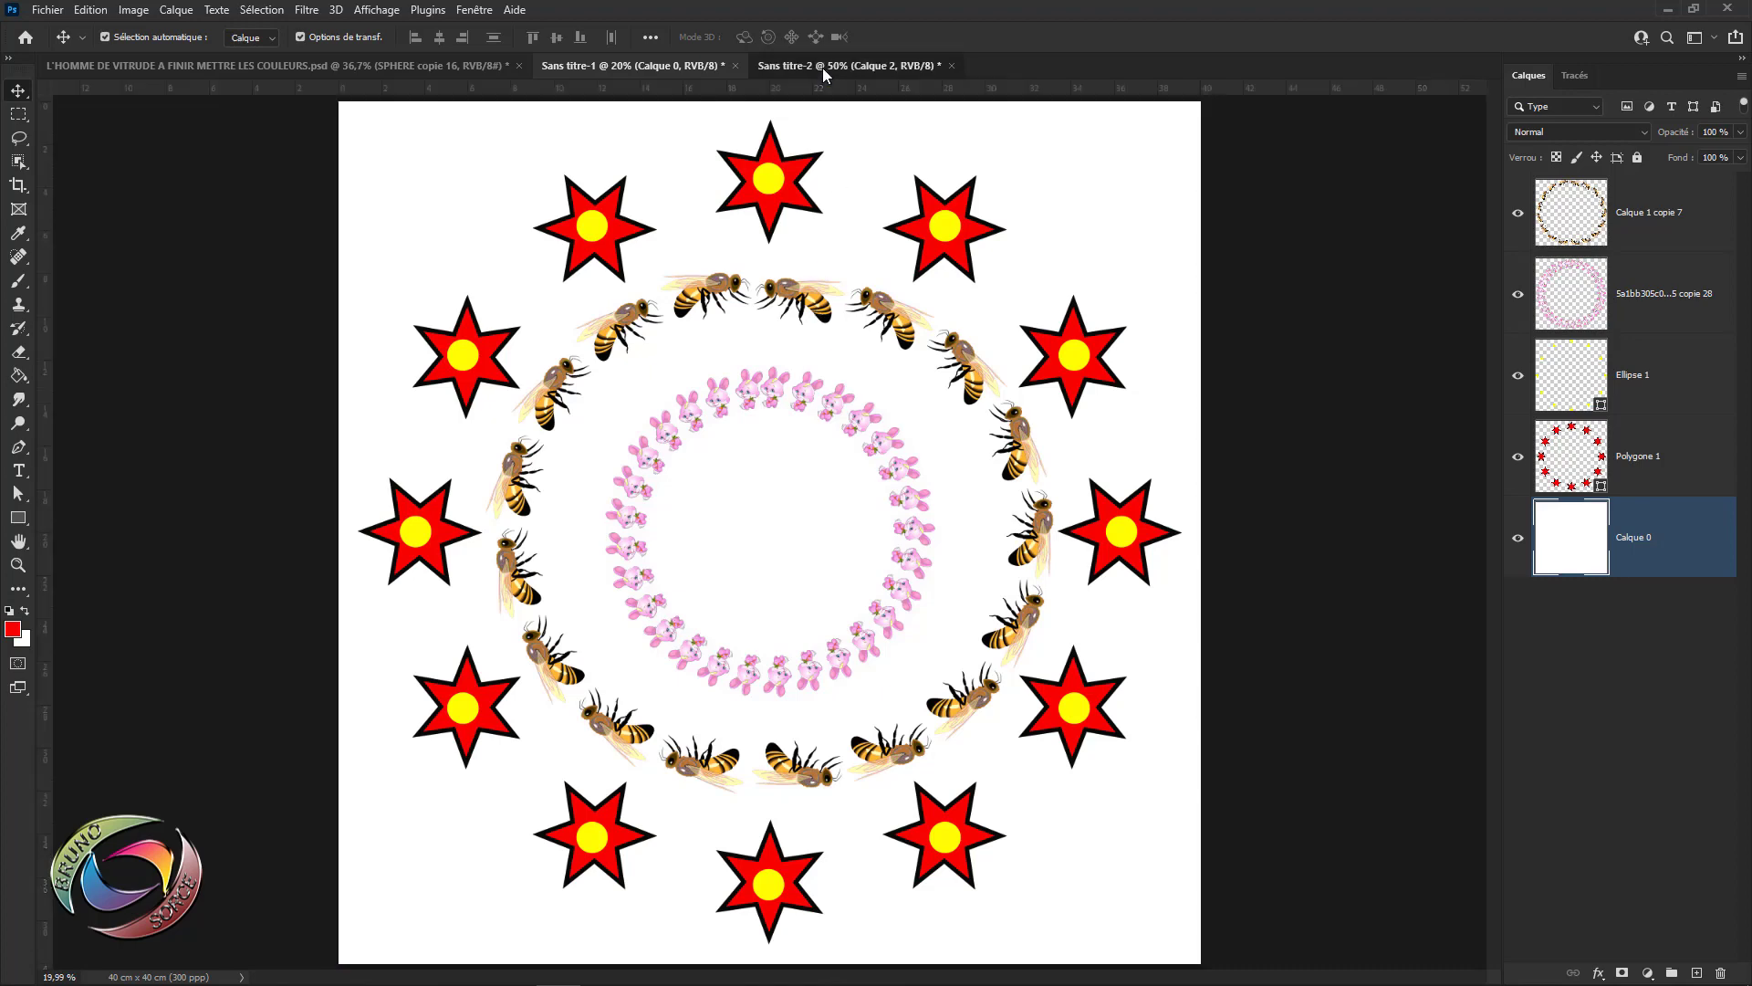
left_click(1225, 535)
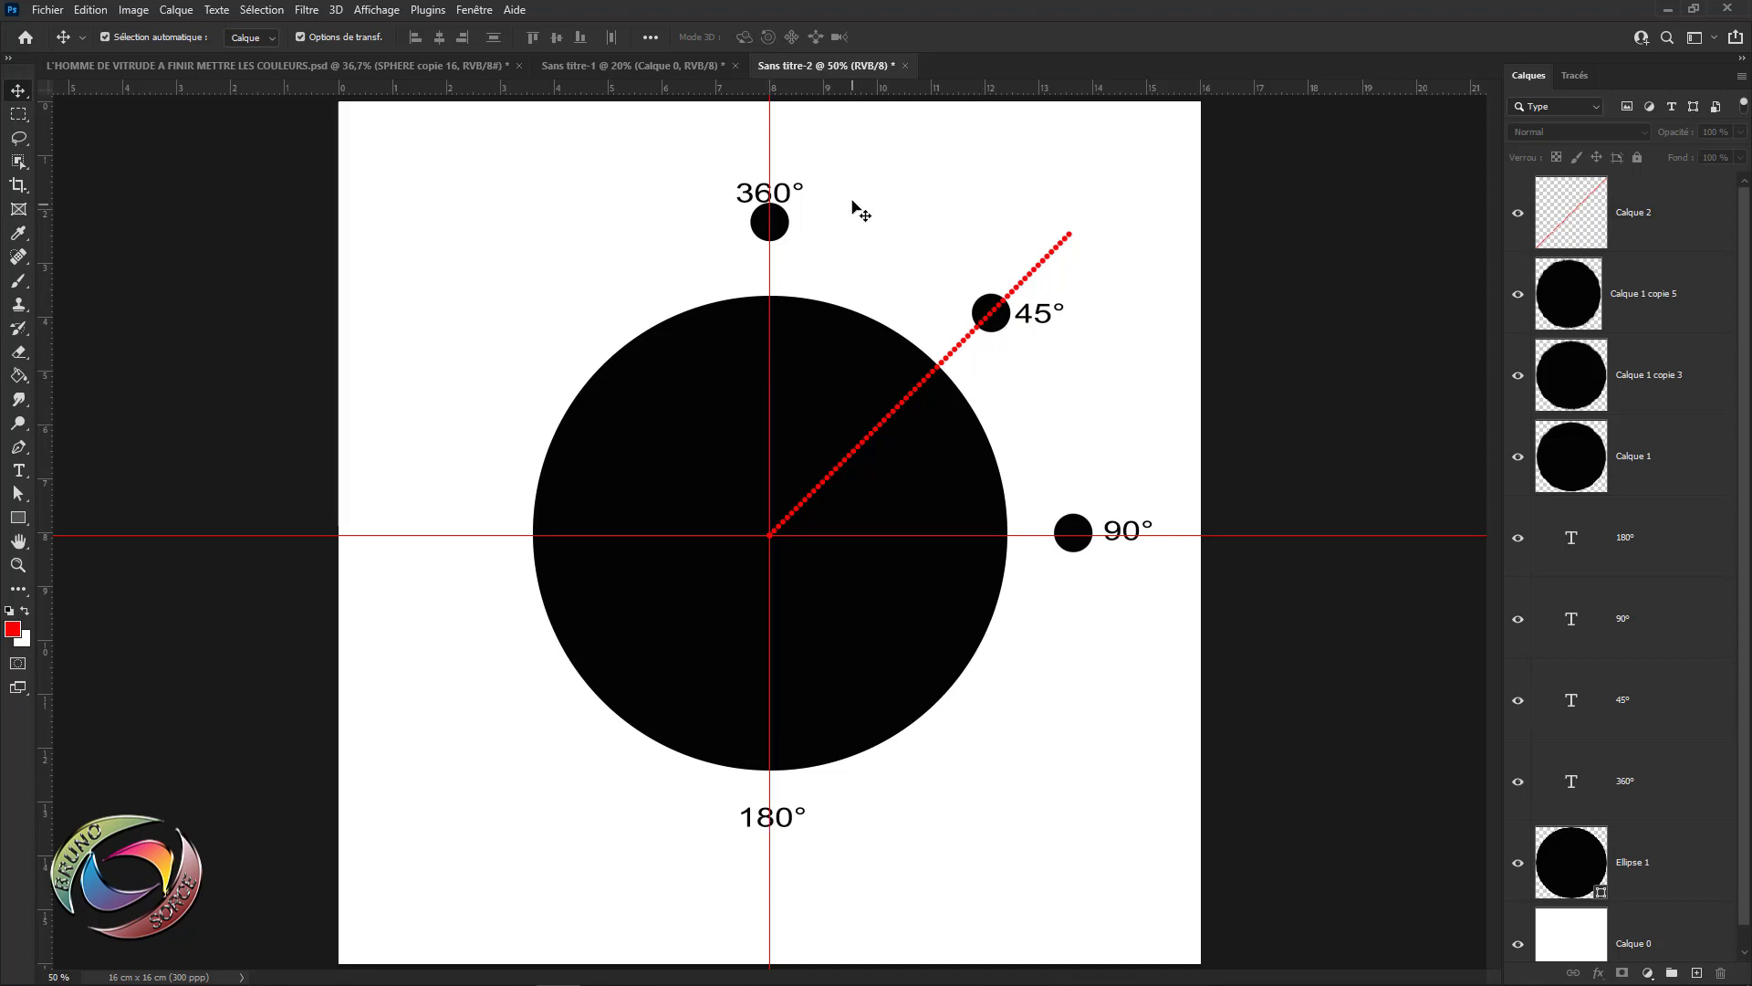
mouse_move(771, 159)
left_mouse_down()
mouse_move(794, 257)
mouse_move(729, 182)
mouse_move(742, 258)
left_mouse_up()
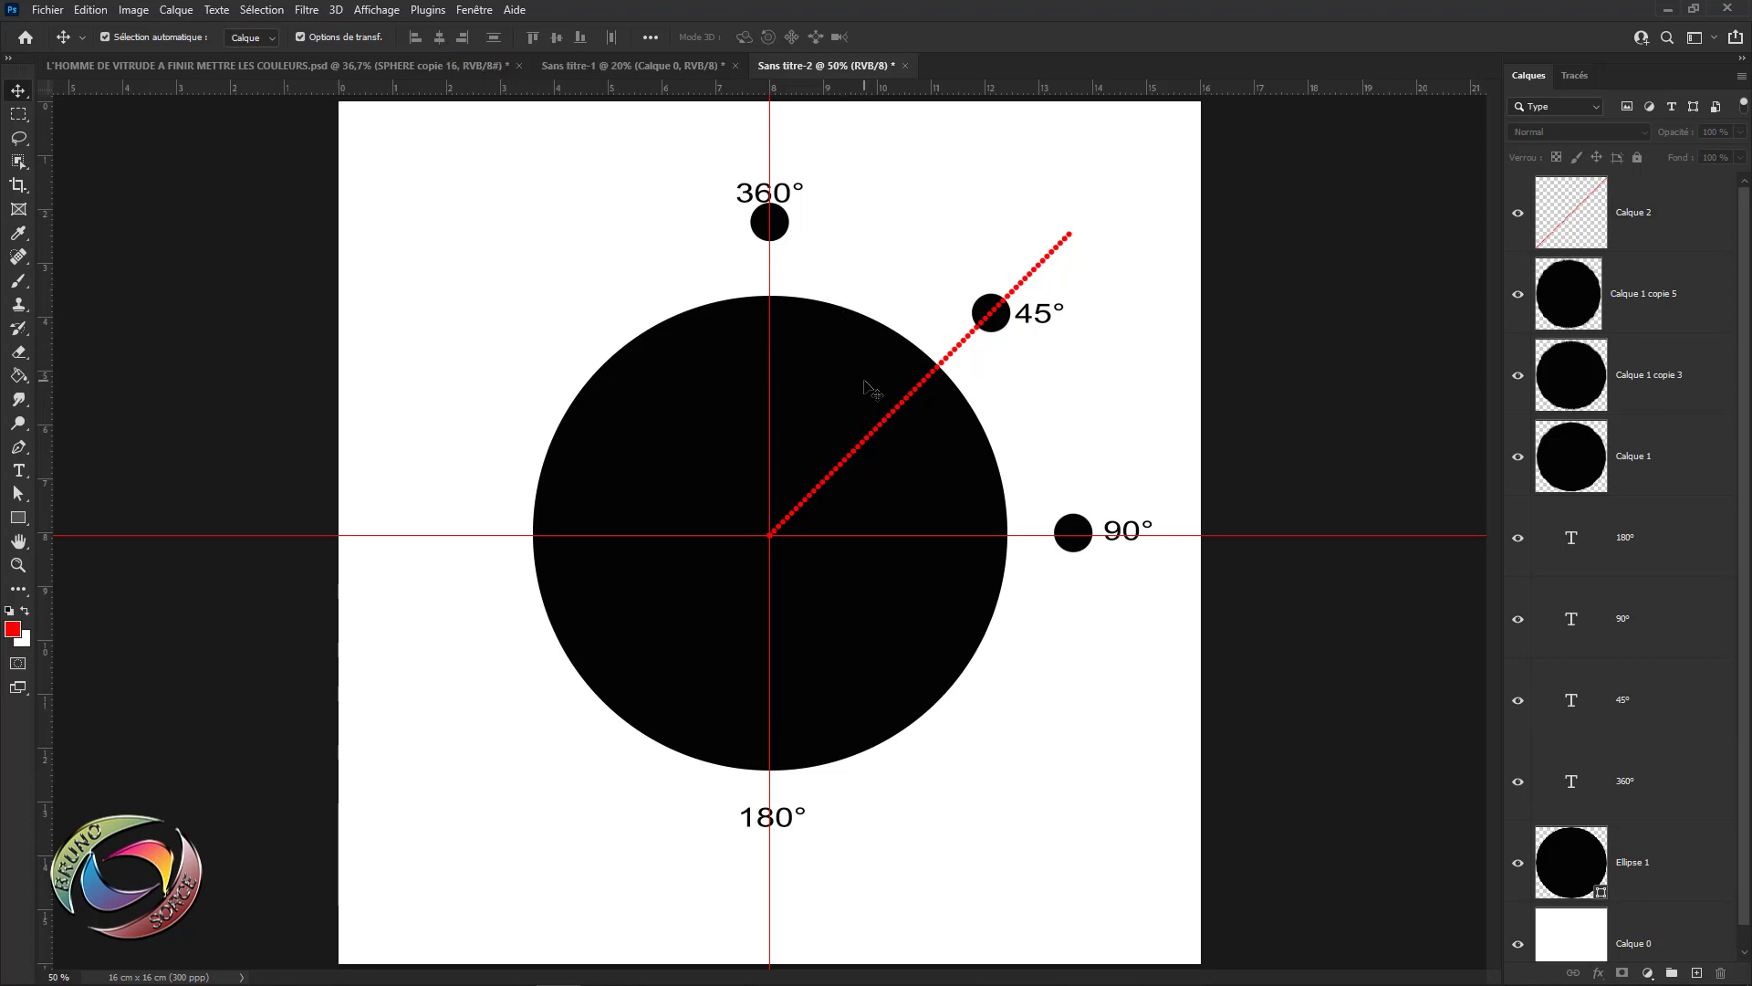
- Delete every layer above Calque 0, including Calque 2, the small circles, the four angle labels and Ellipse 1
left_click(1666, 233)
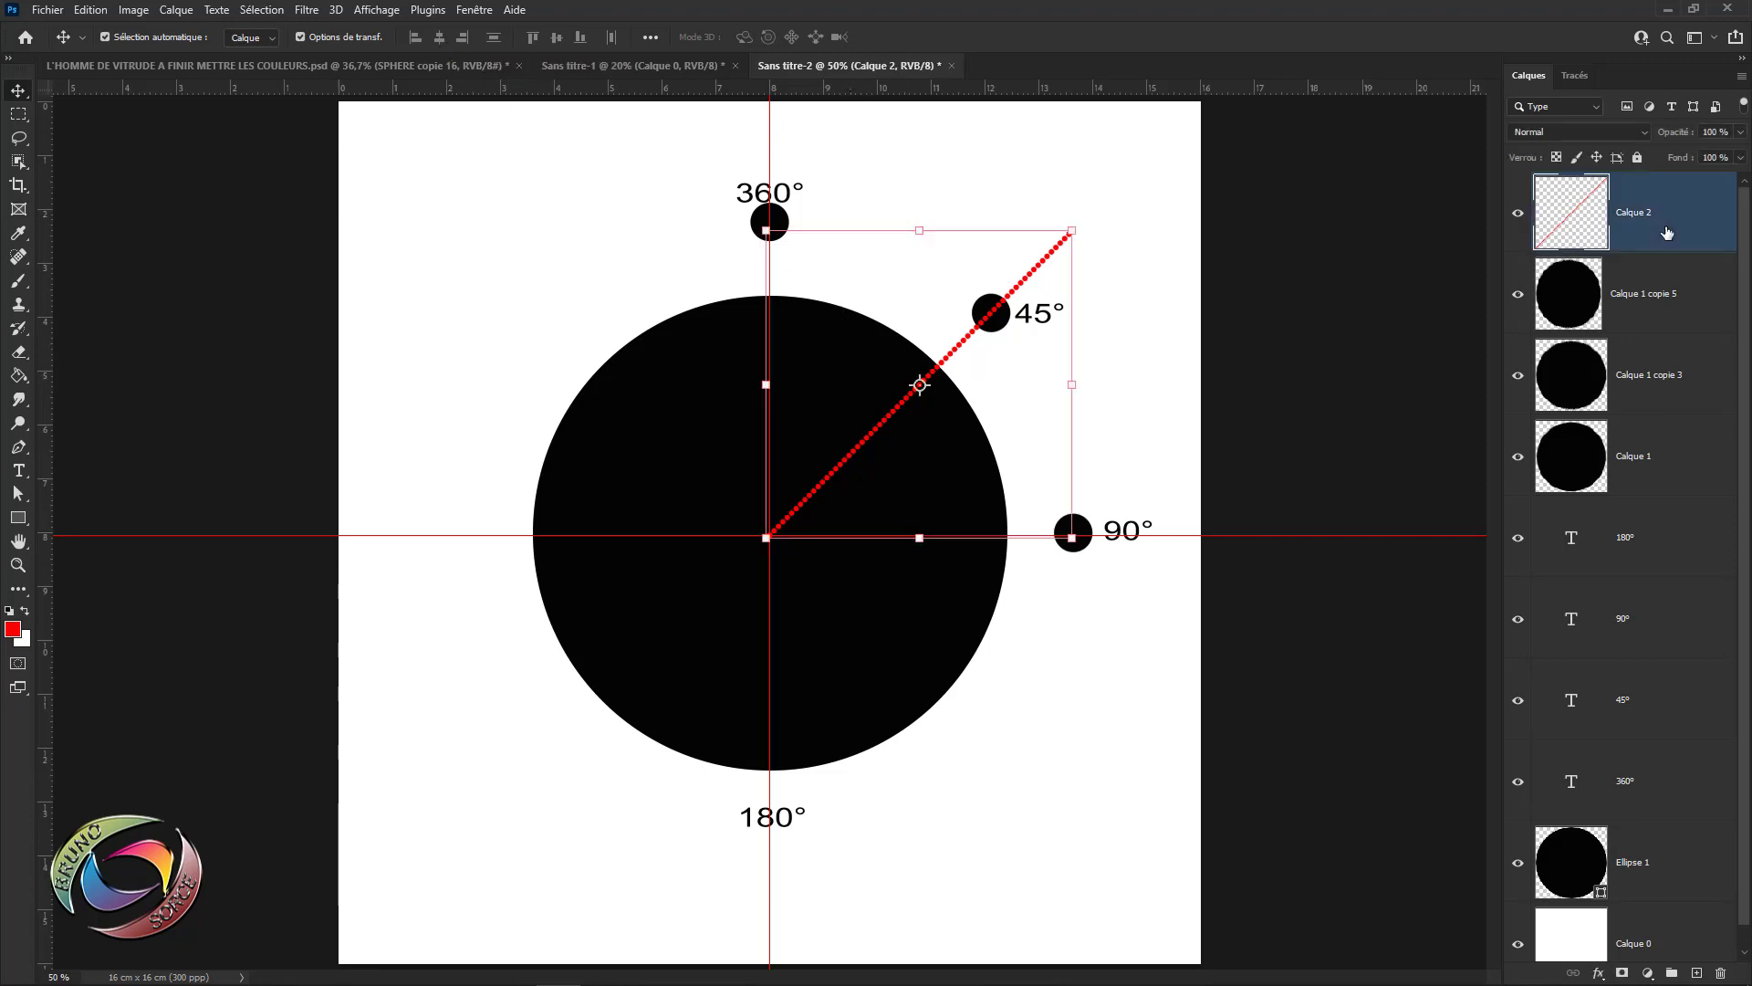
key("Delete")
key("Delete")
key("Delete")
key("Delete")
key("Delete")
key("Delete")
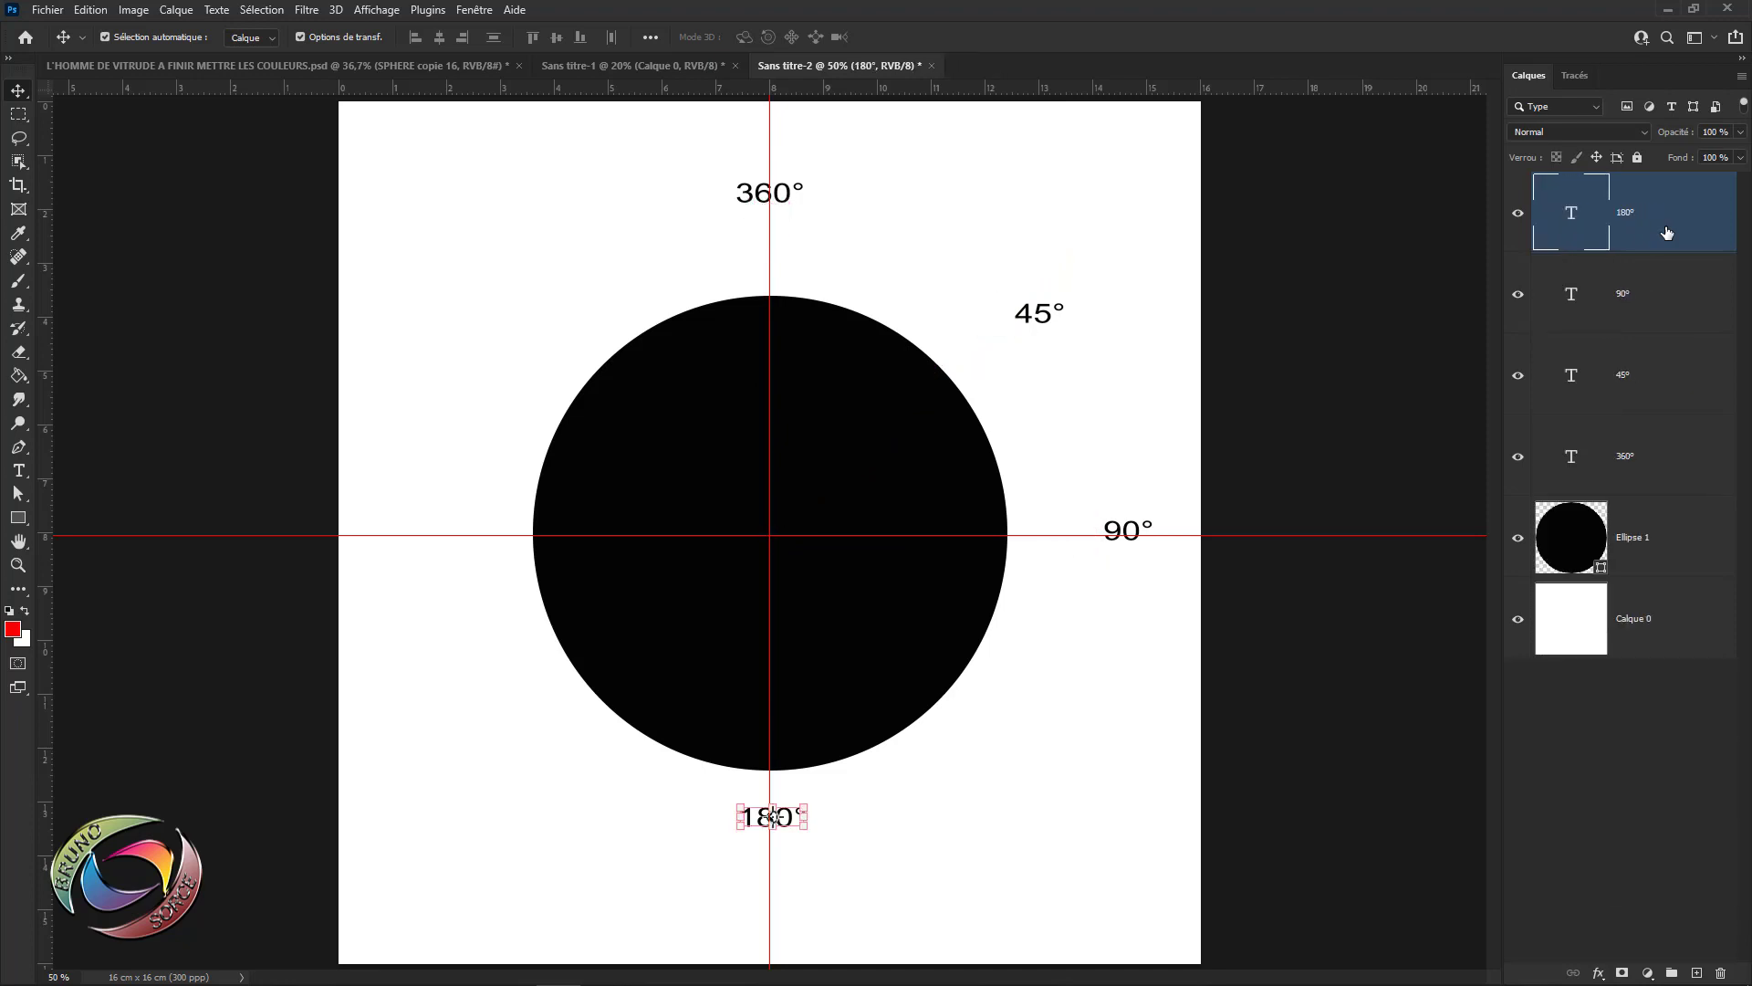
key("Delete")
key("Delete")
key("Delete")
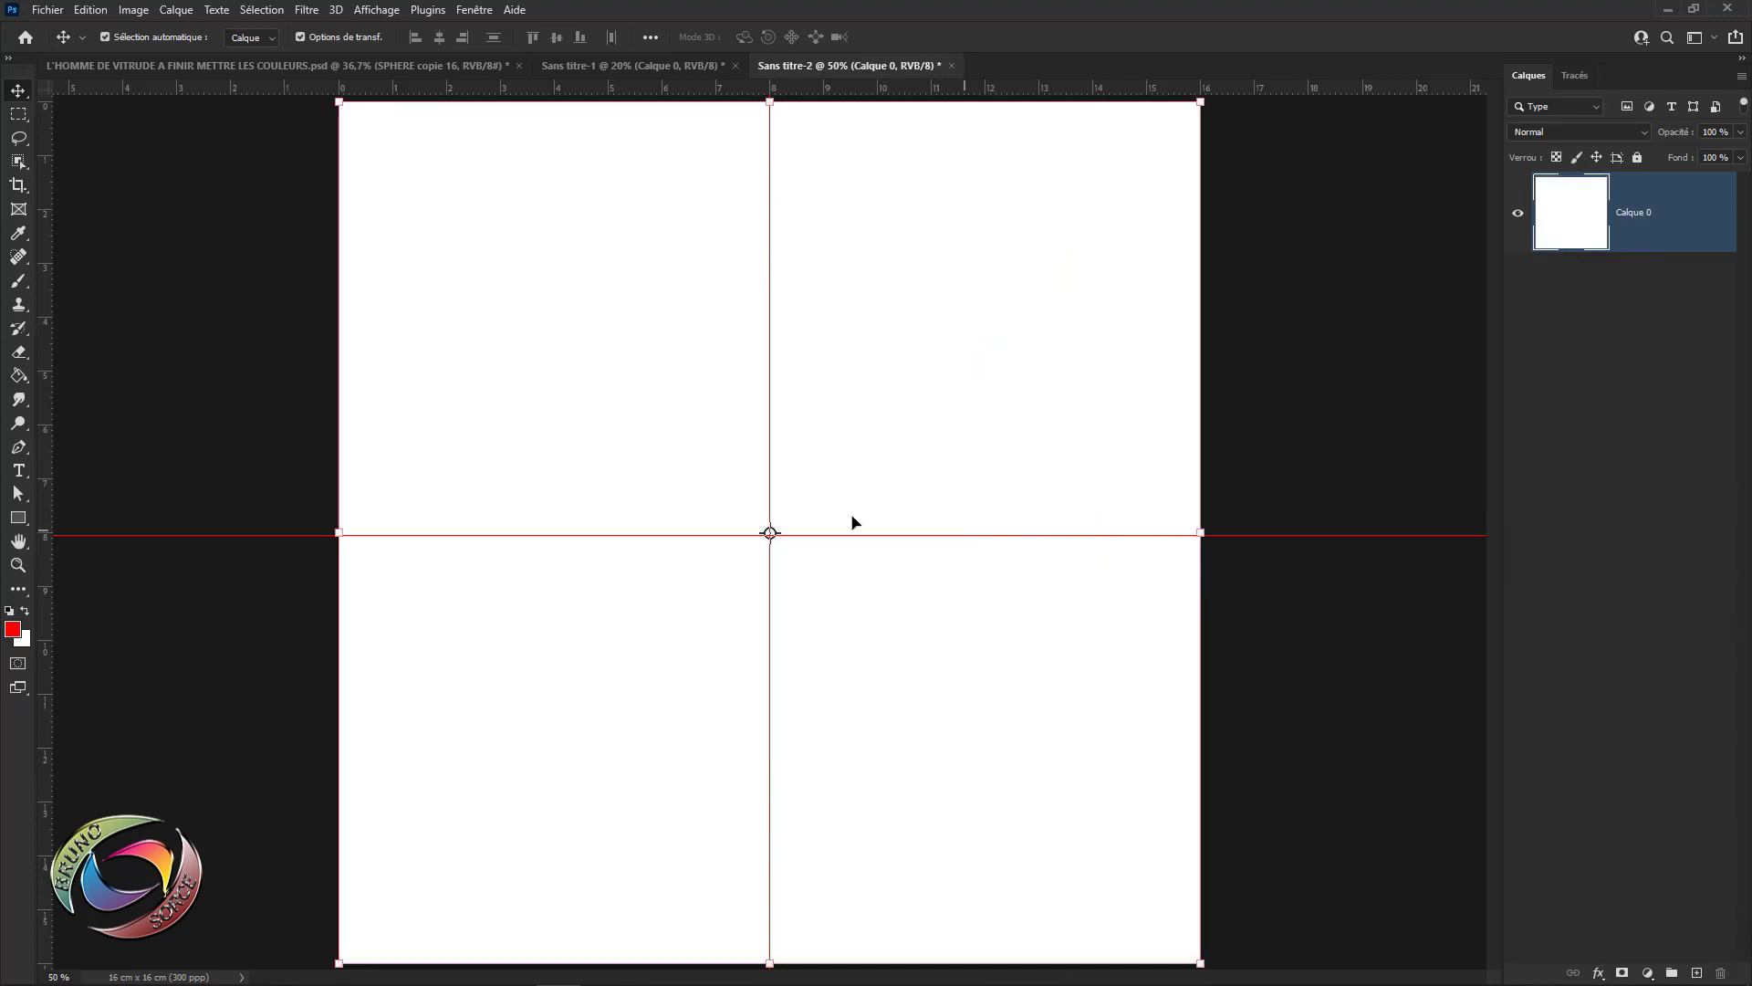
- Replace the two existing guides with new vertical and horizontal guides crossing at the centre of the canvas
left_click_drag(769, 370, 1593, 438)
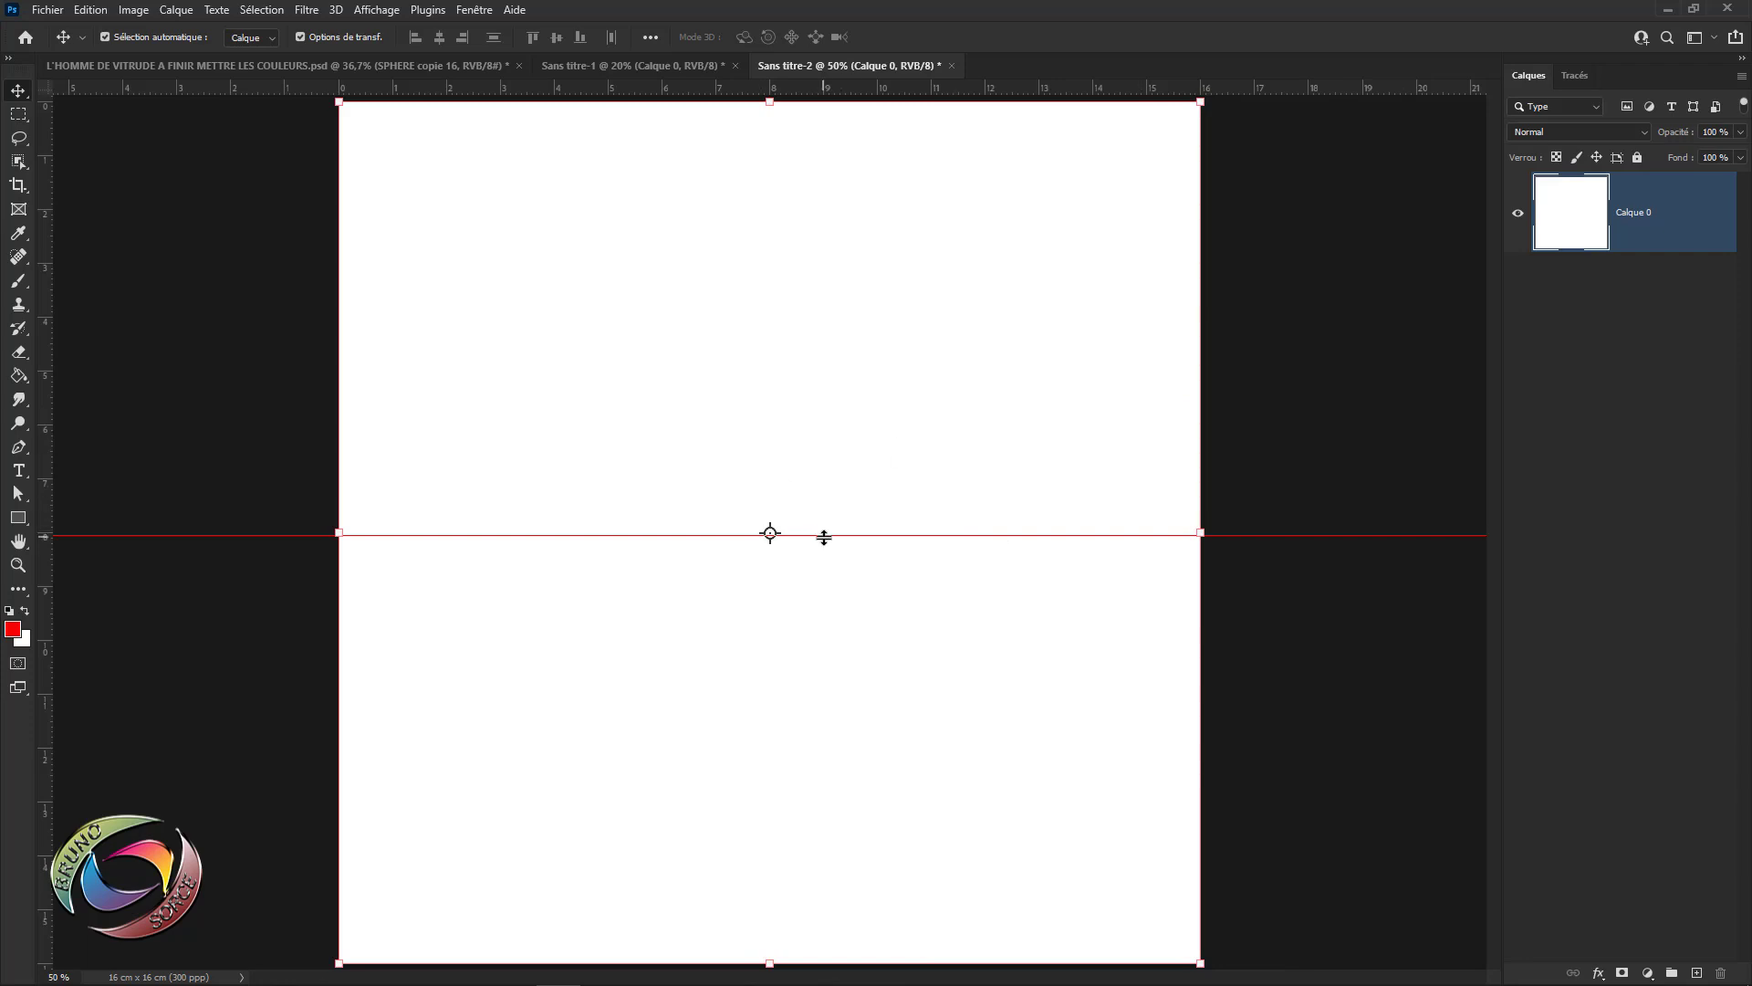
left_click_drag(822, 535, 820, 50)
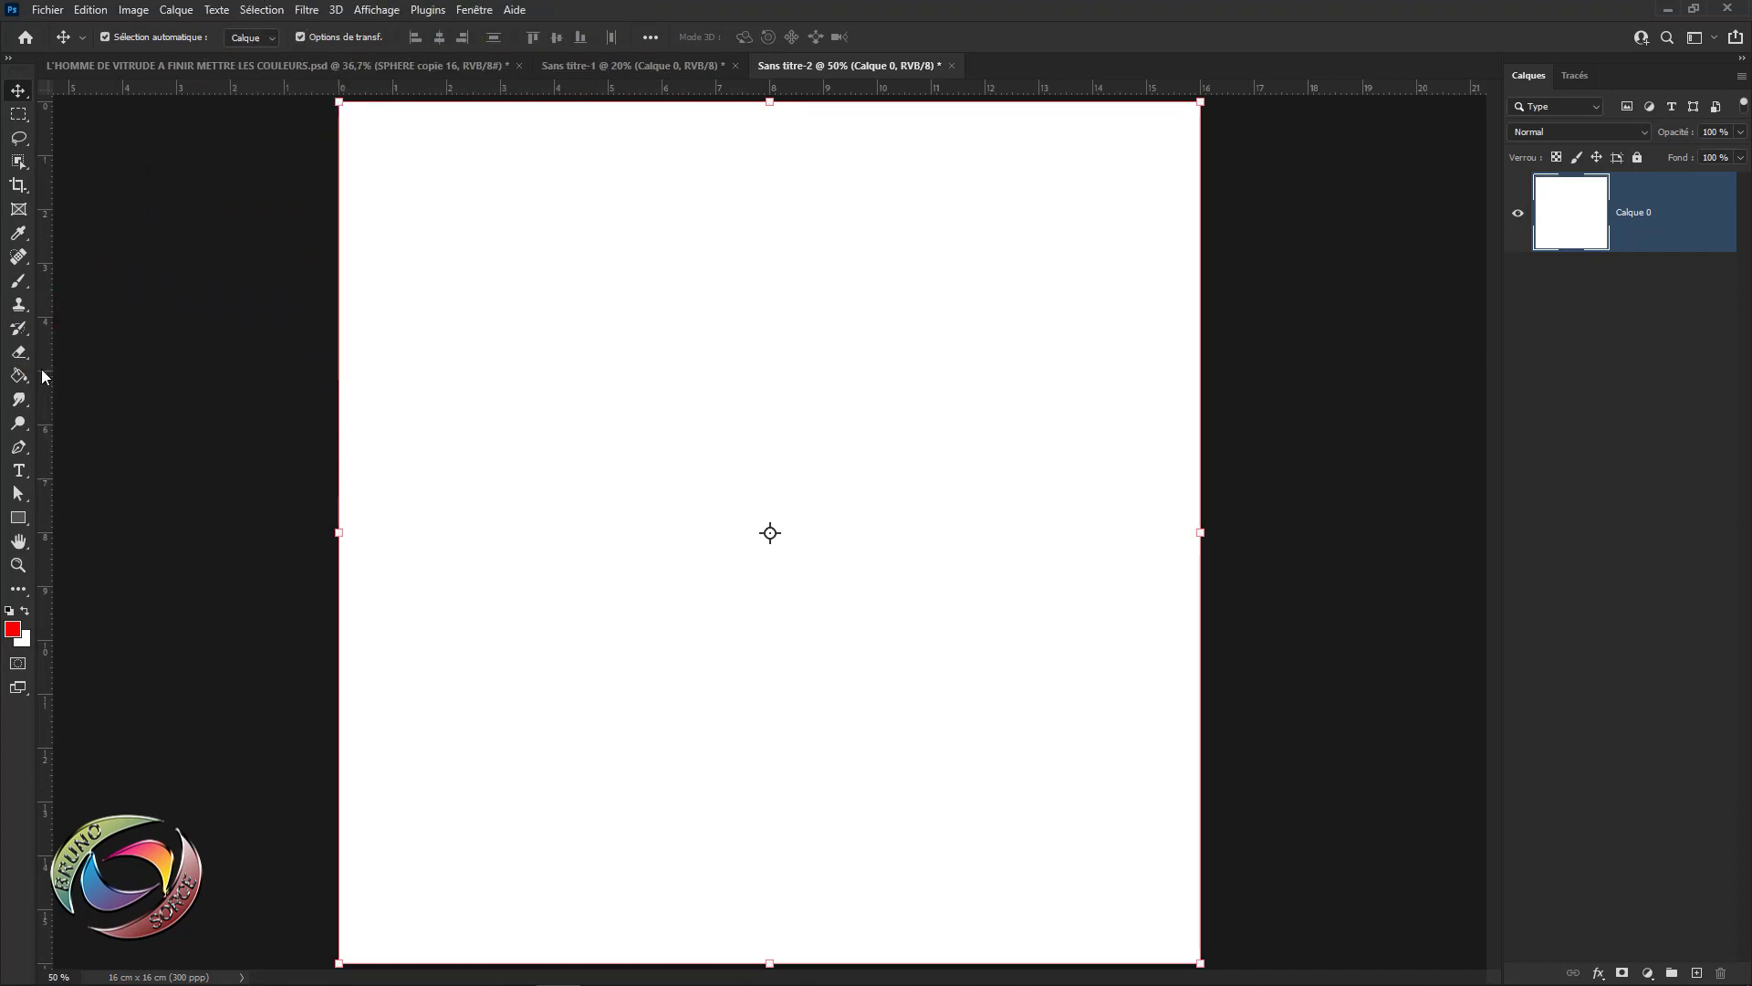
left_click_drag(42, 371, 770, 484)
left_click_drag(819, 86, 819, 533)
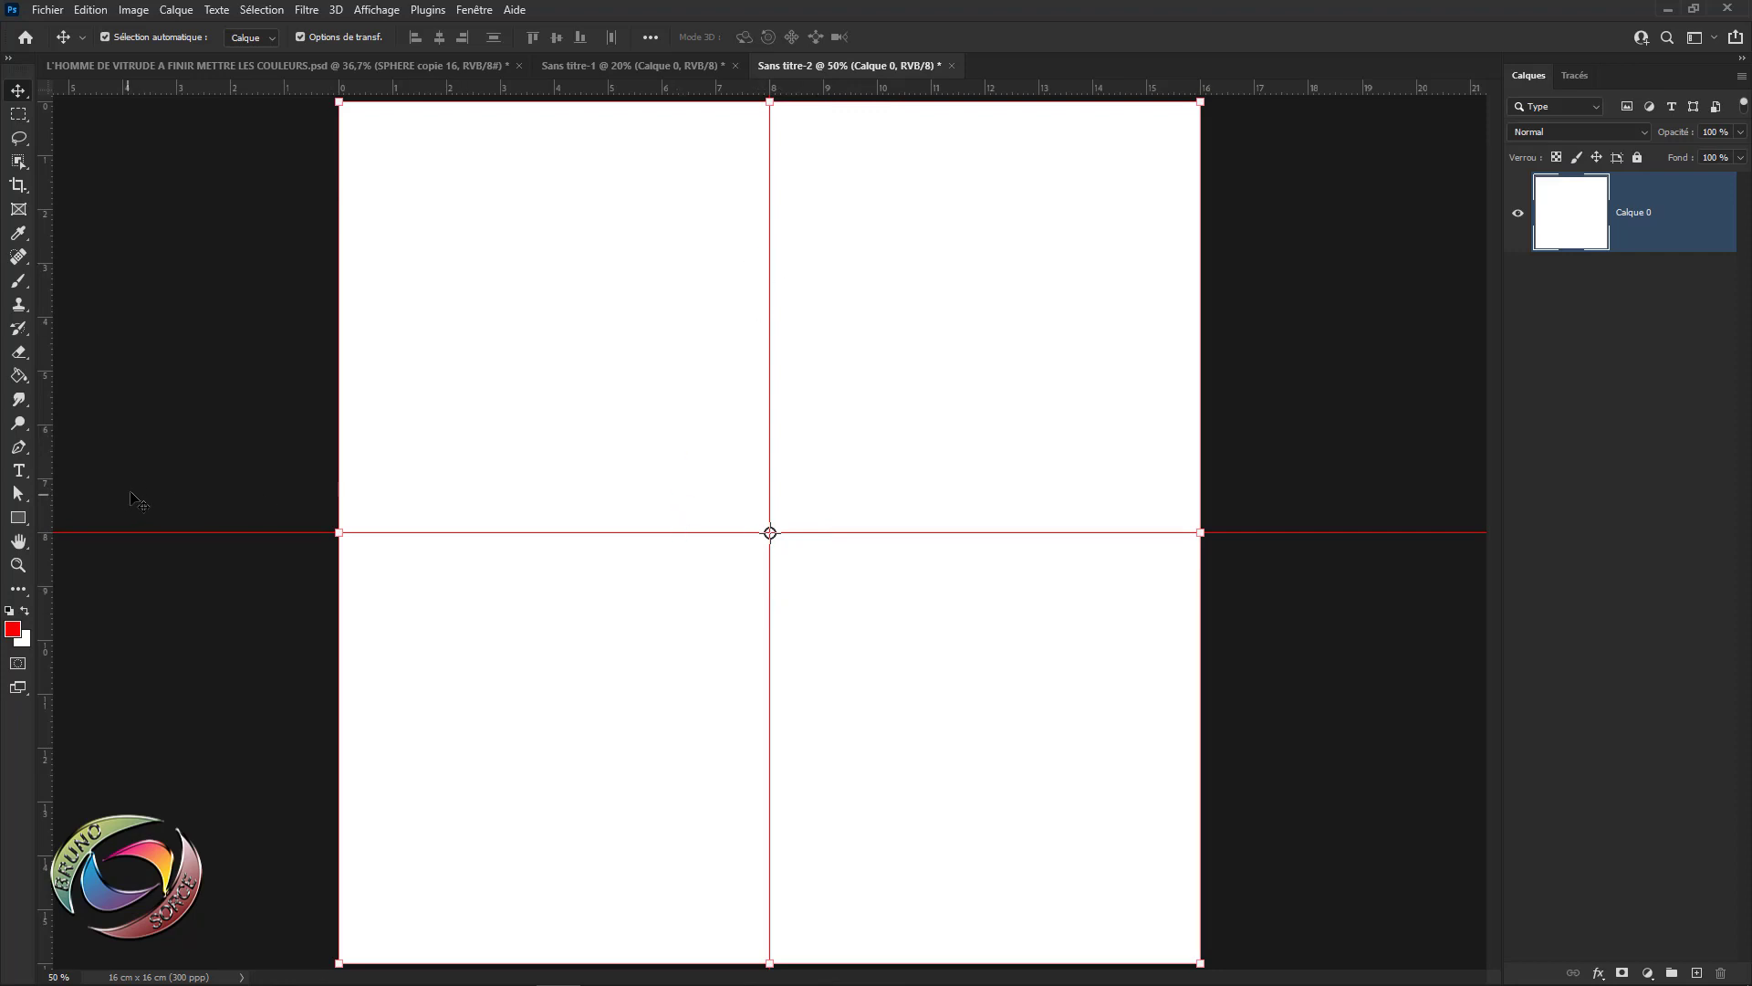
- Paint a single red dot with a 120 px brush on a new layer, in the canvas's upper-right quadrant
left_click(19, 281)
left_click(73, 282)
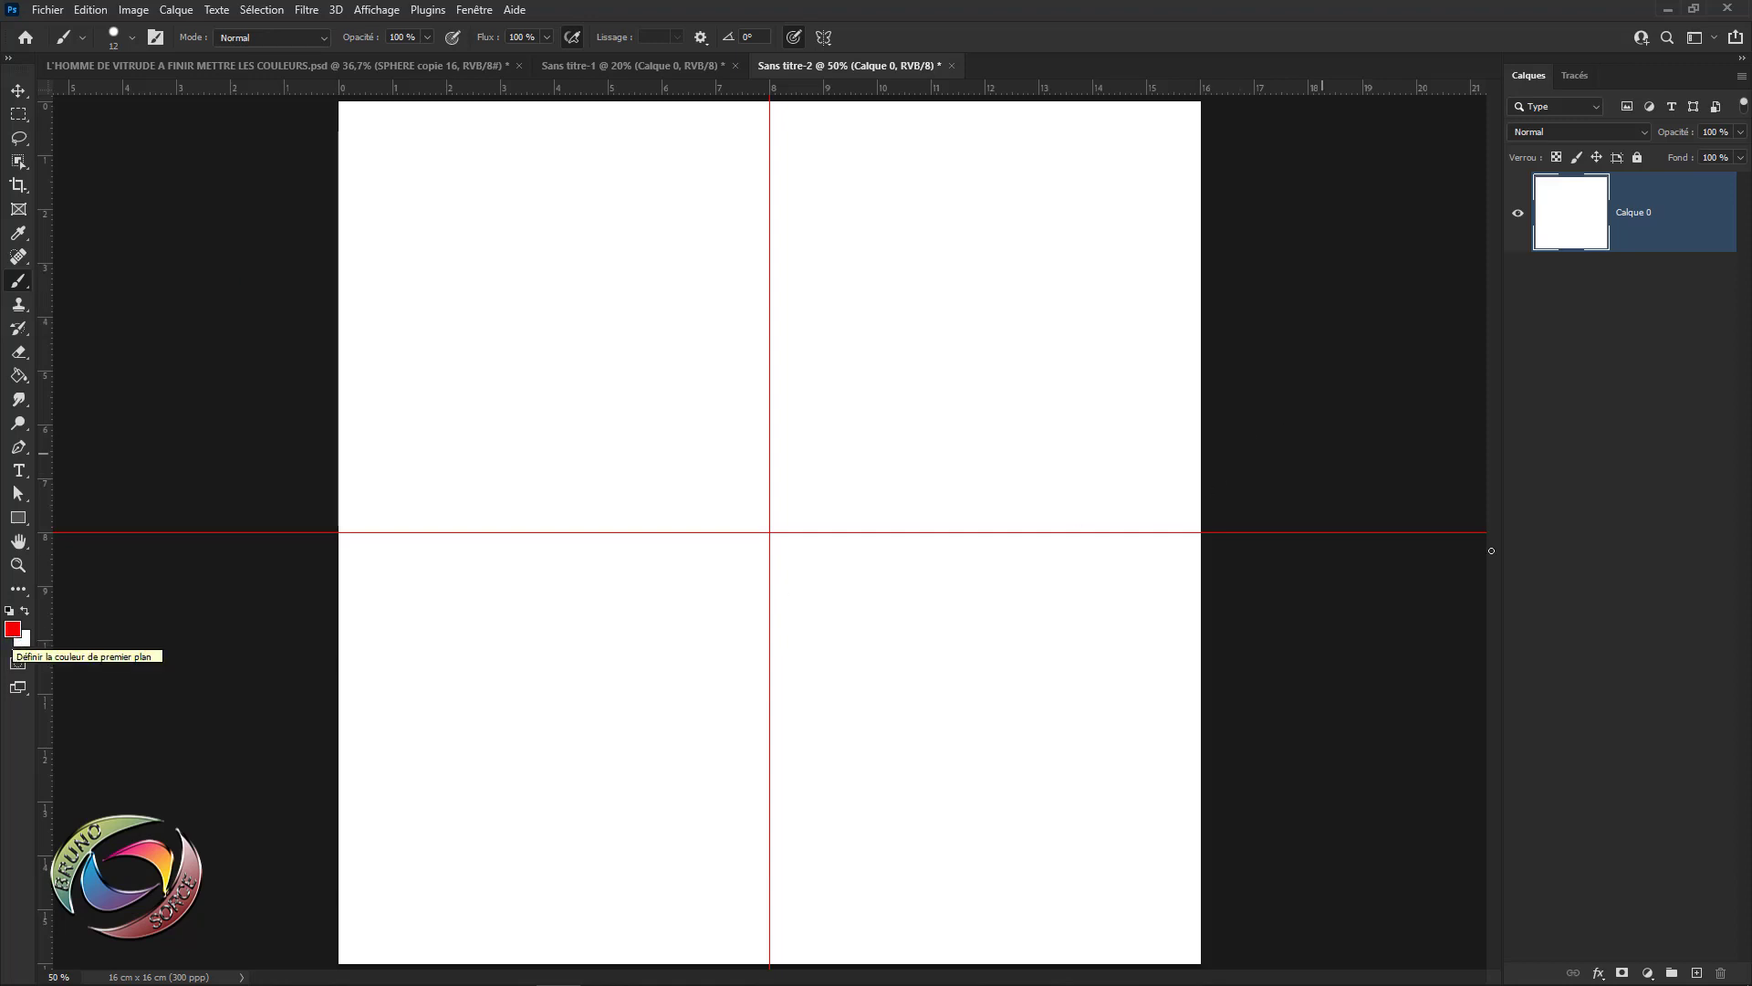
left_click(1697, 973)
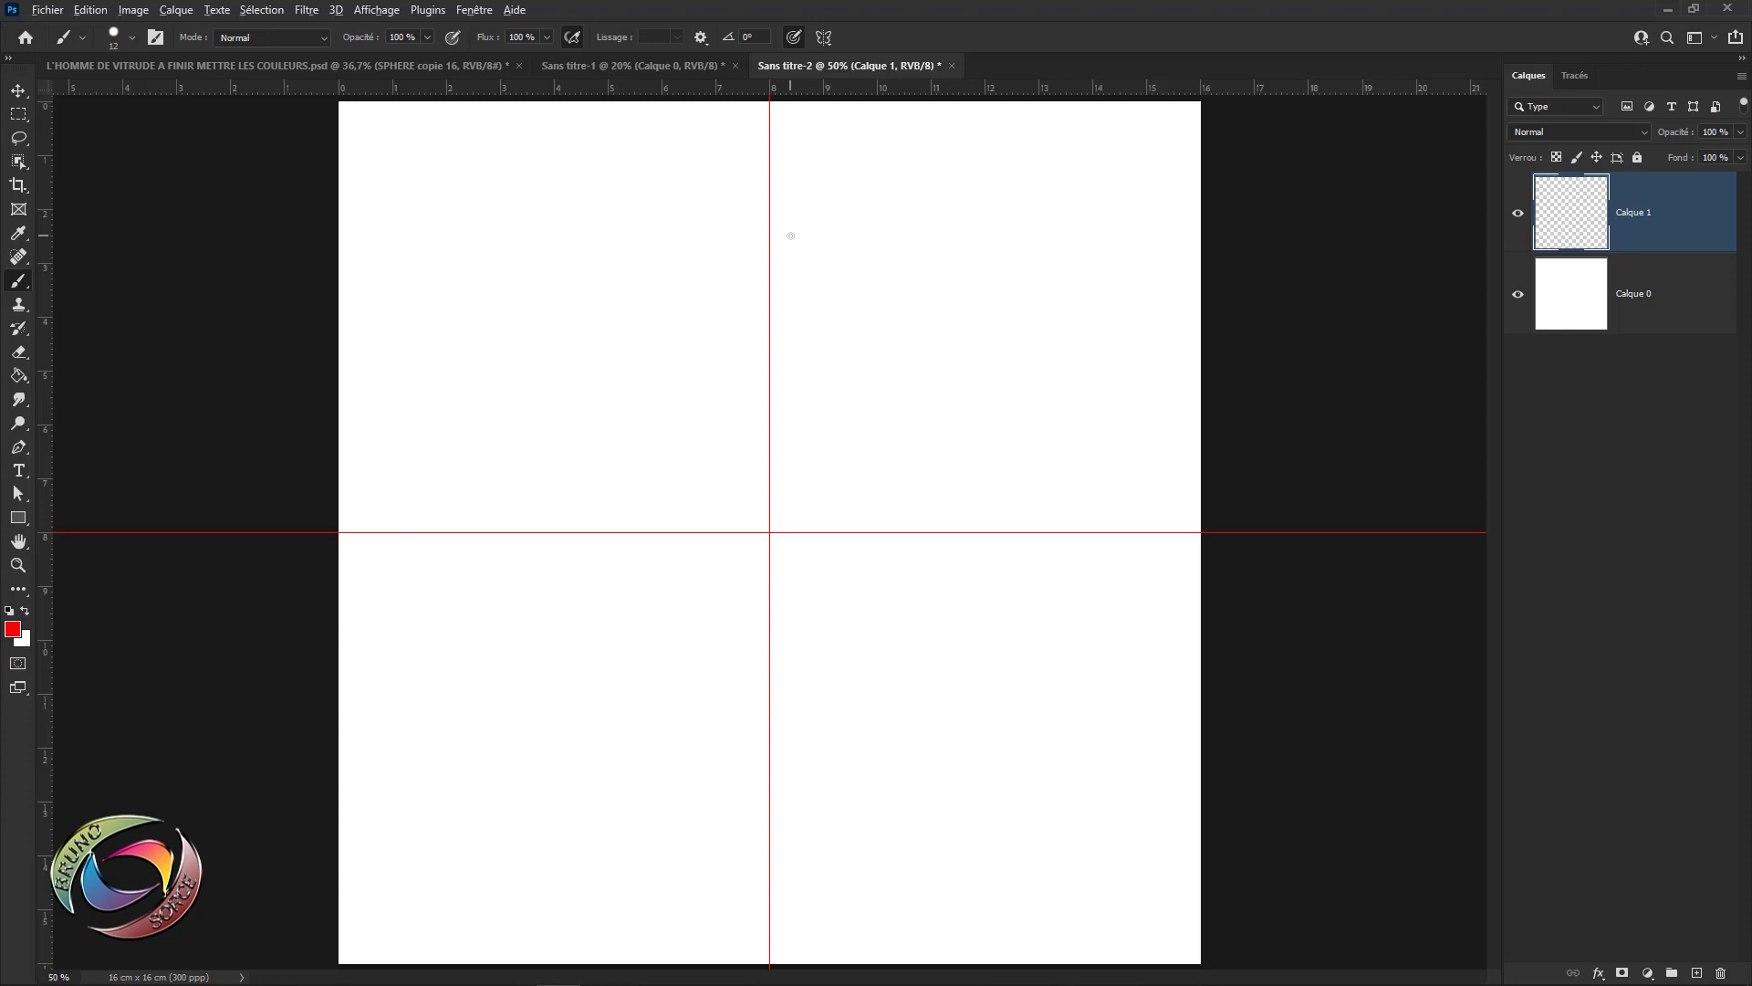
key("bracketright")
key("bracketright")
key("bracketright")
key("bracketright")
key("bracketright")
key("bracketright")
key("bracketright")
key("bracketright")
key("bracketright")
key("bracketright")
left_click(973, 280)
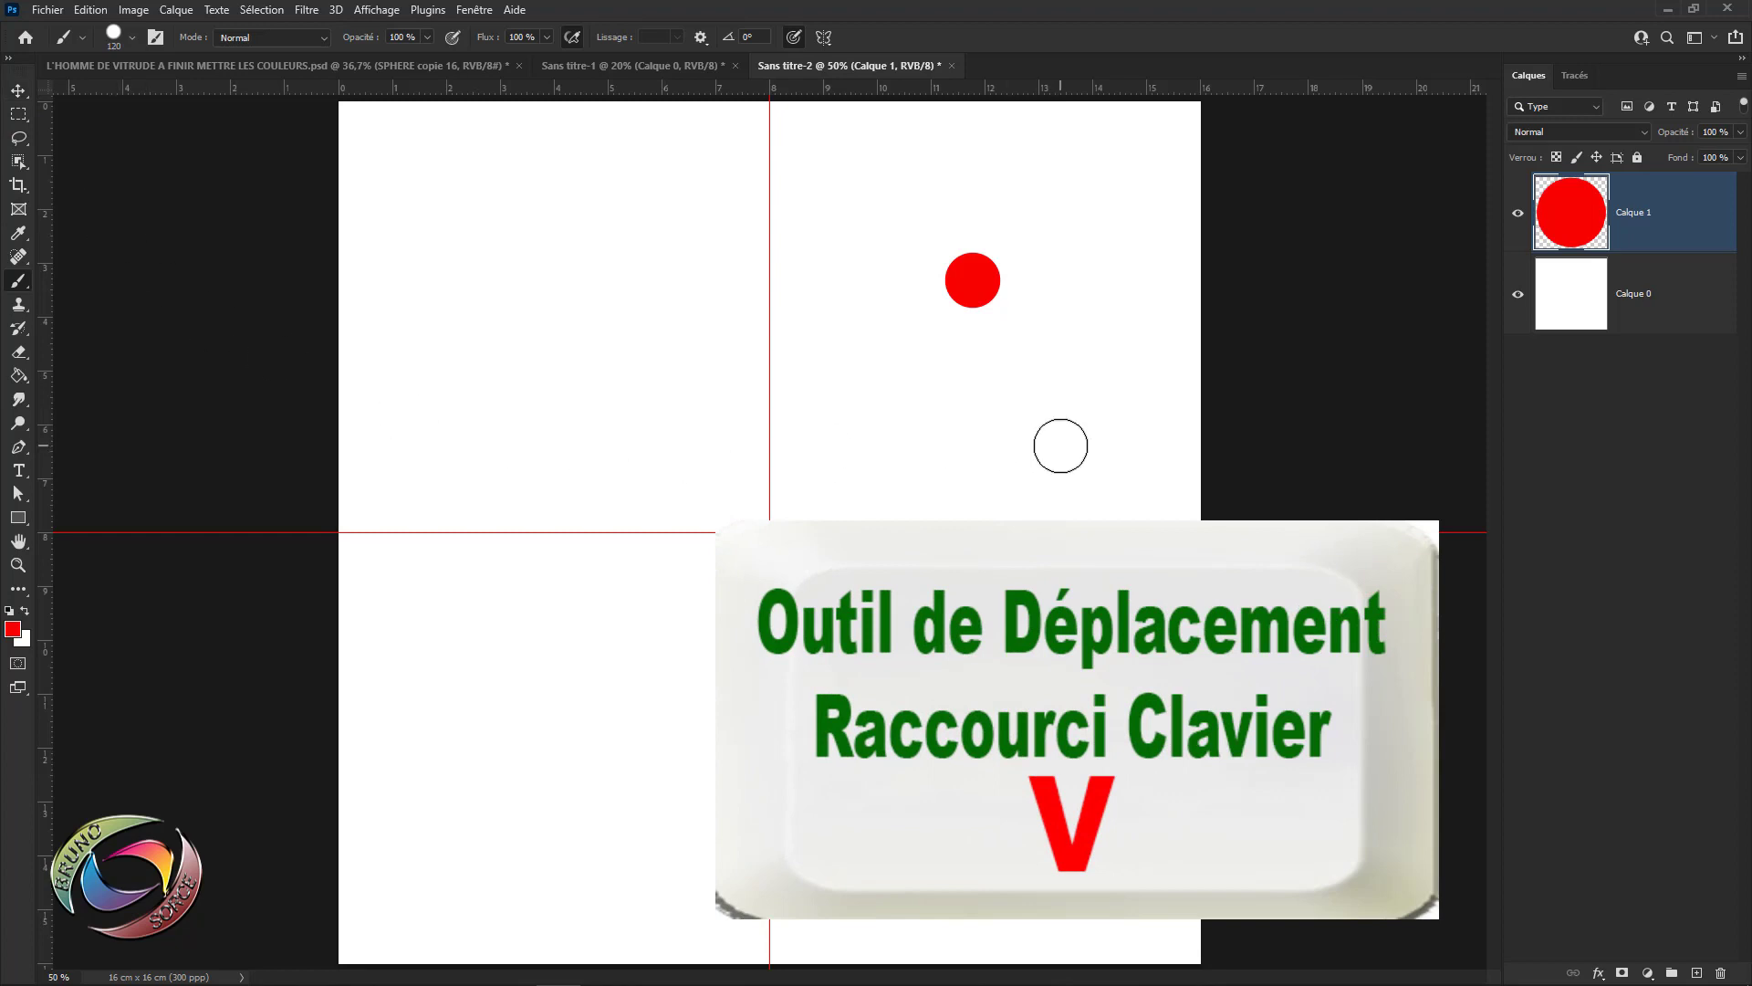
- Centre the red dot horizontally and vertically on Calque 0, and move it straight up the vertical guide to about Y 275 px
key("v")
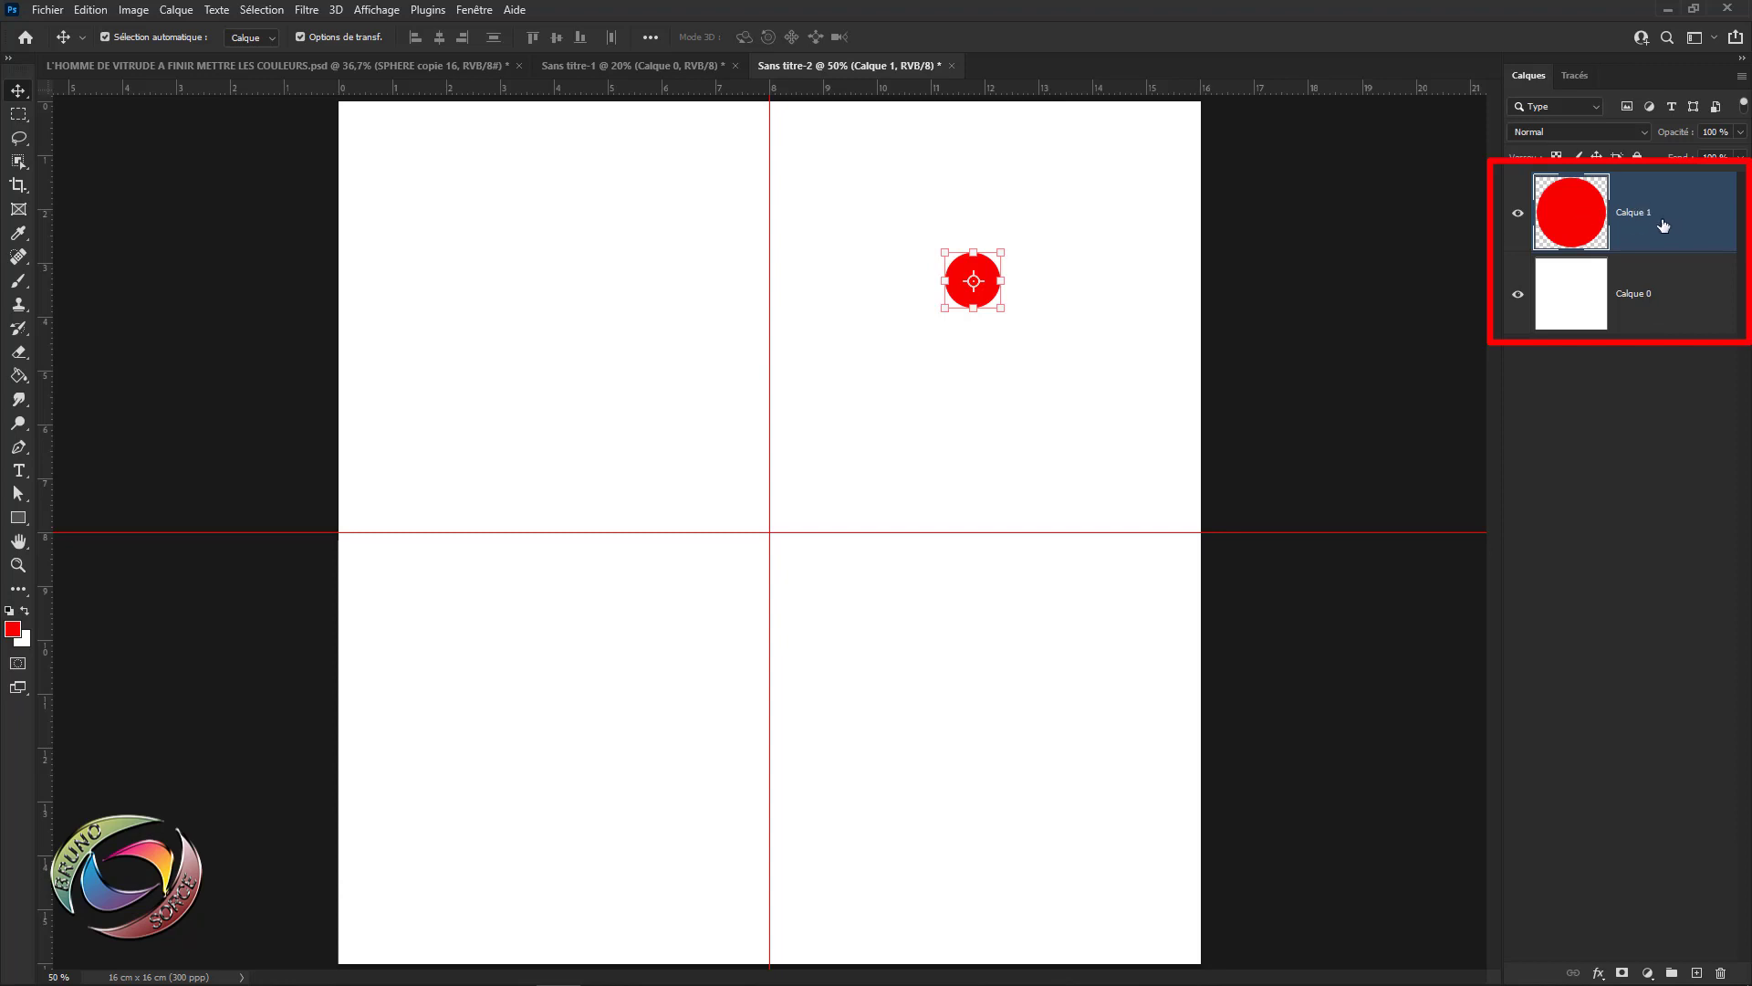
left_click(1675, 303, "ctrl")
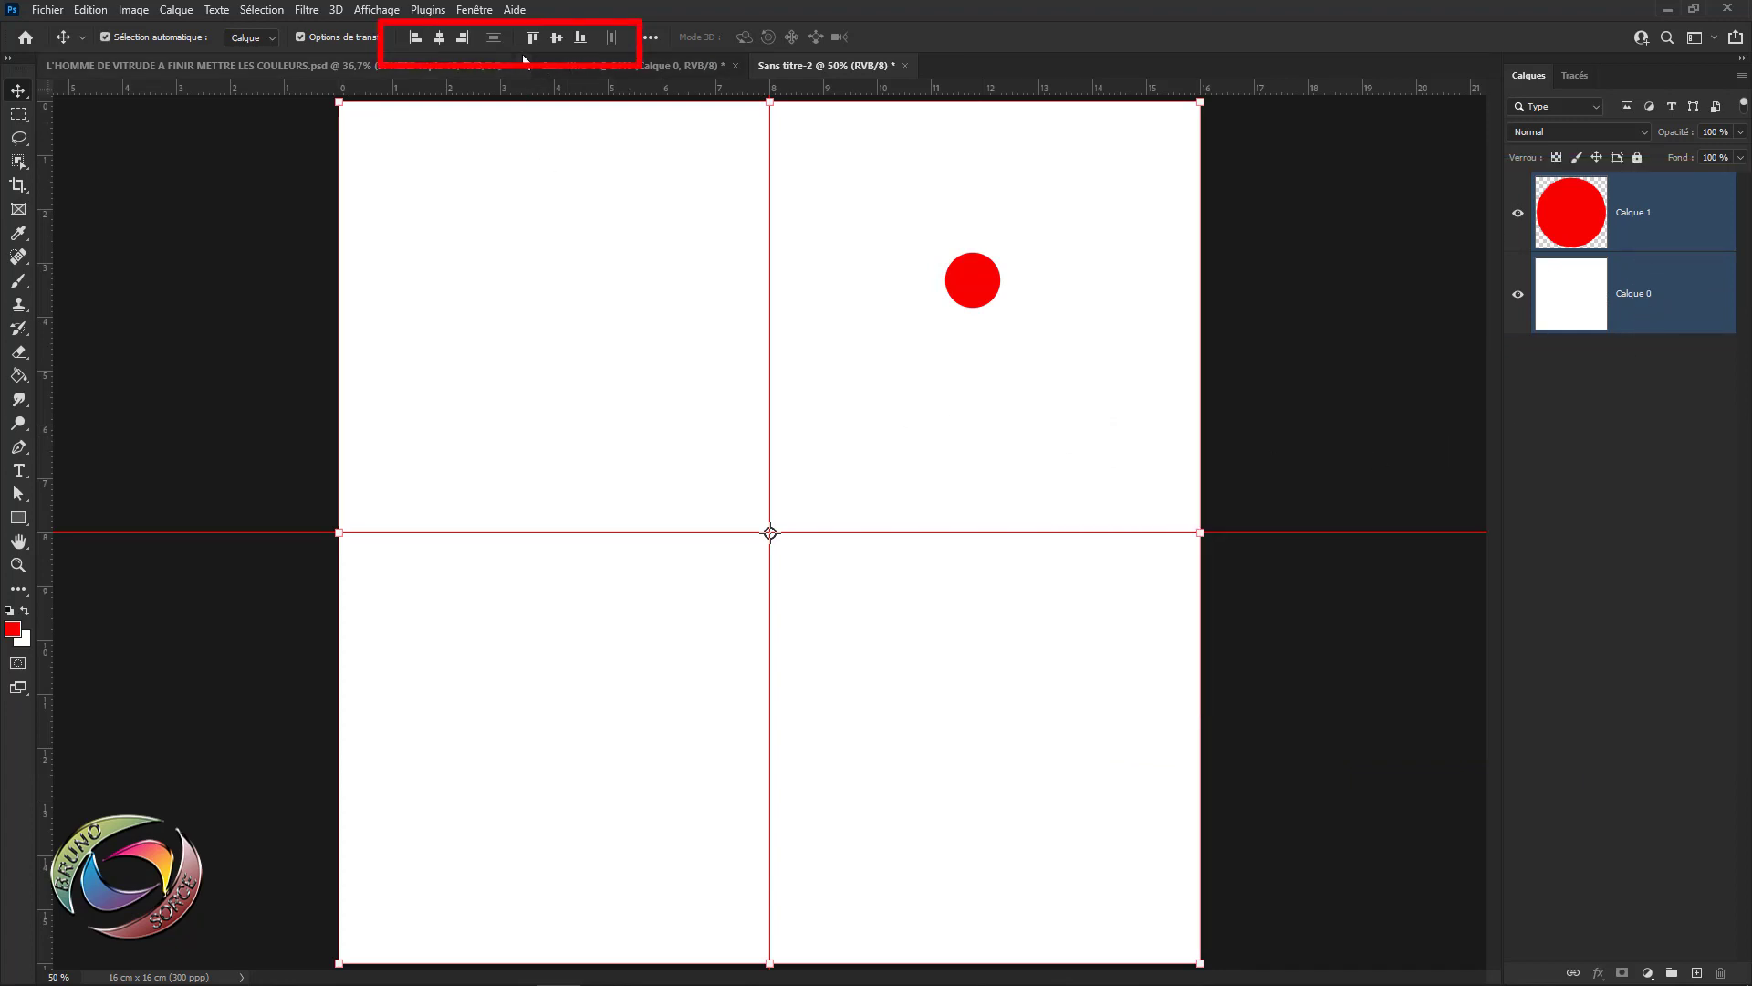
left_click(439, 39)
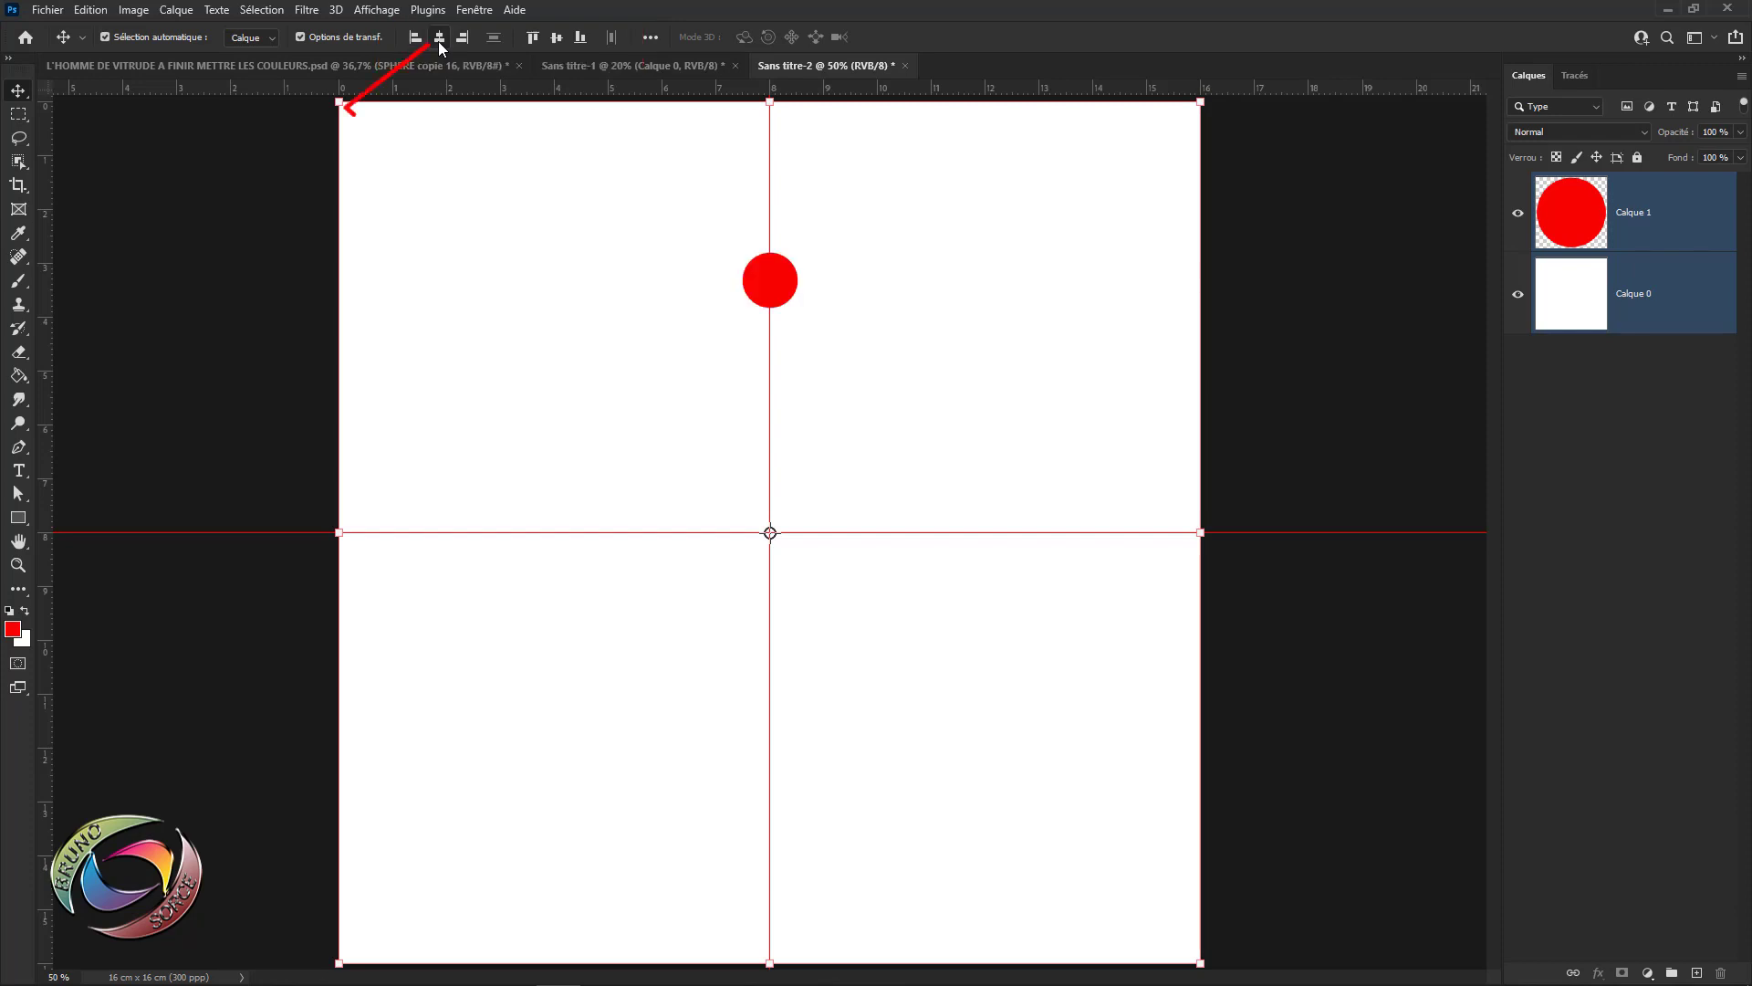
left_click(556, 38)
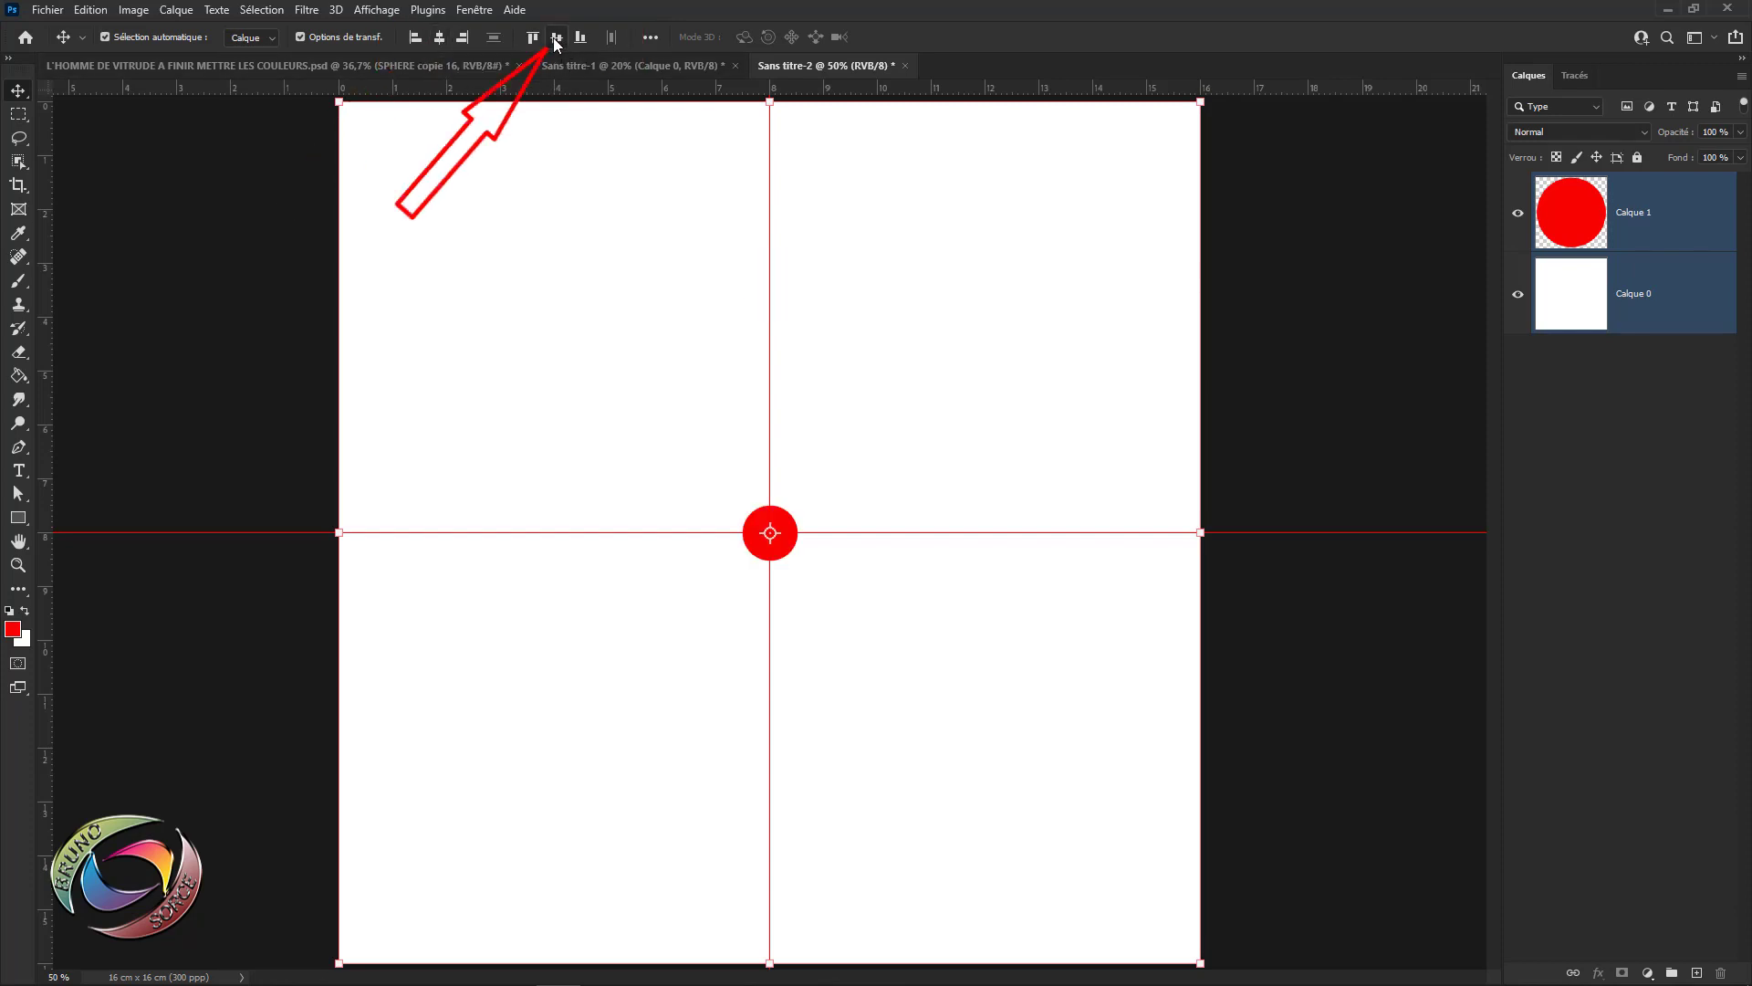
left_click(782, 523)
left_click_drag(780, 527, 778, 214)
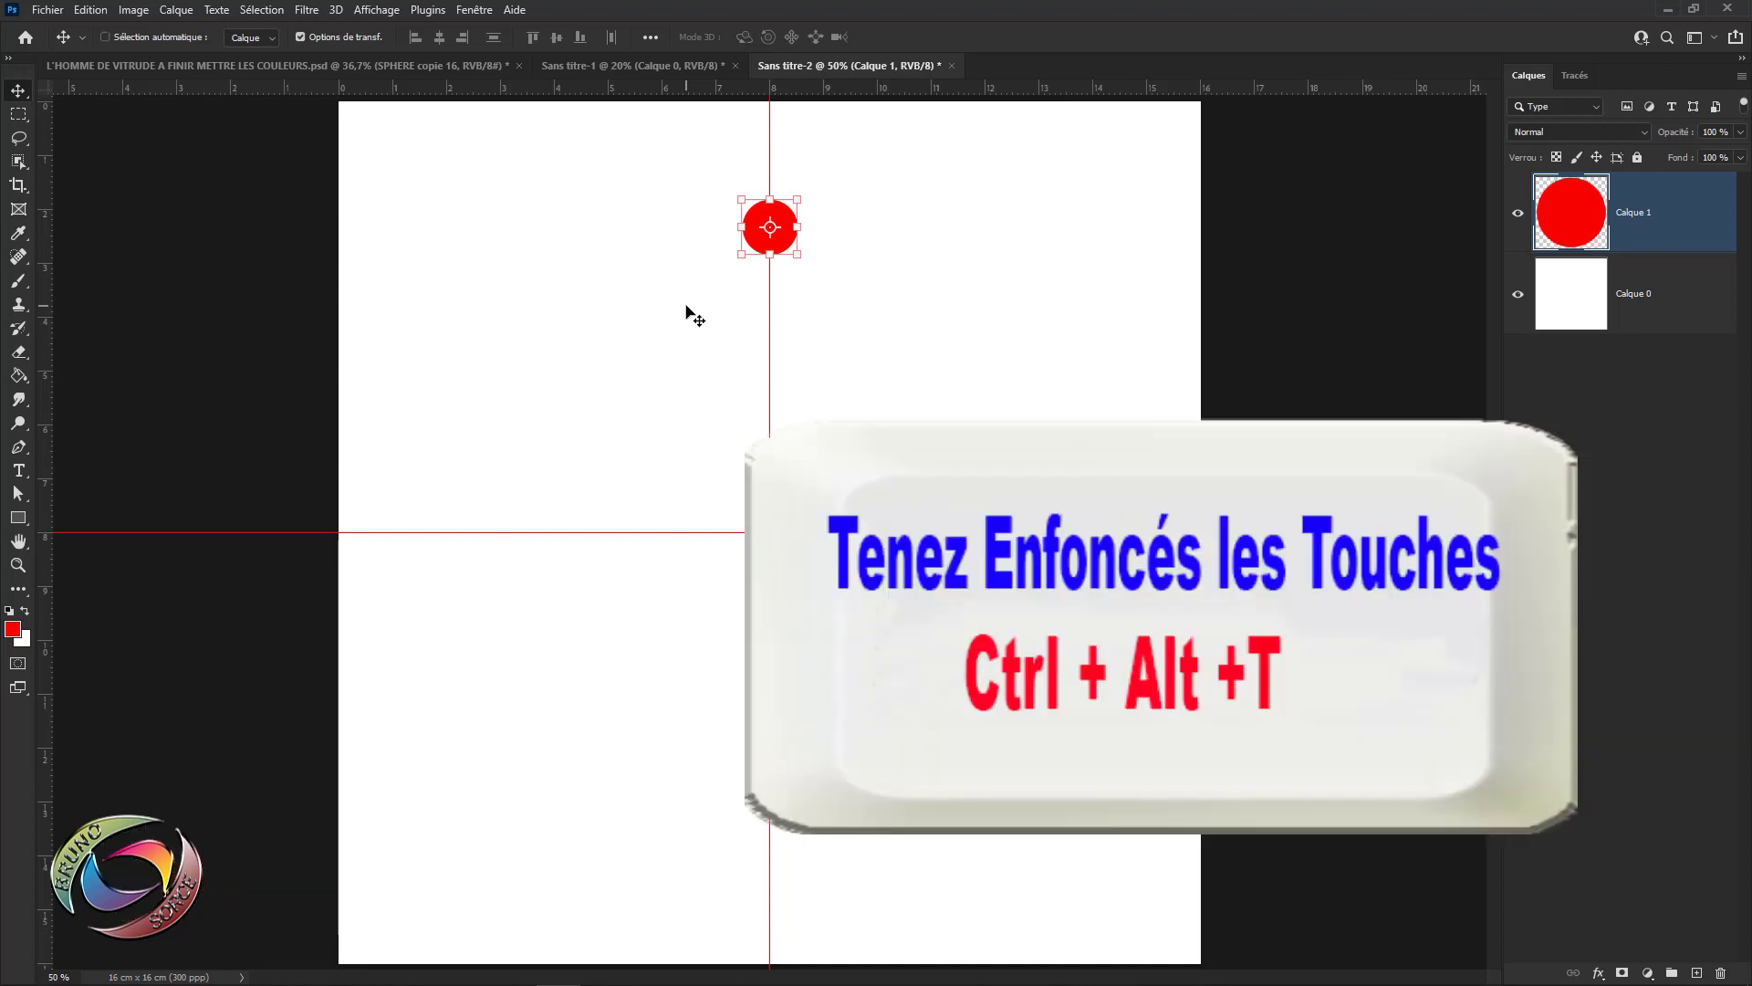
- Free-transform a copy of the red dot, placing the reference point where the guides cross and rotating the copy 30° around it
key("ctrl")
key("ctrl+alt+t")
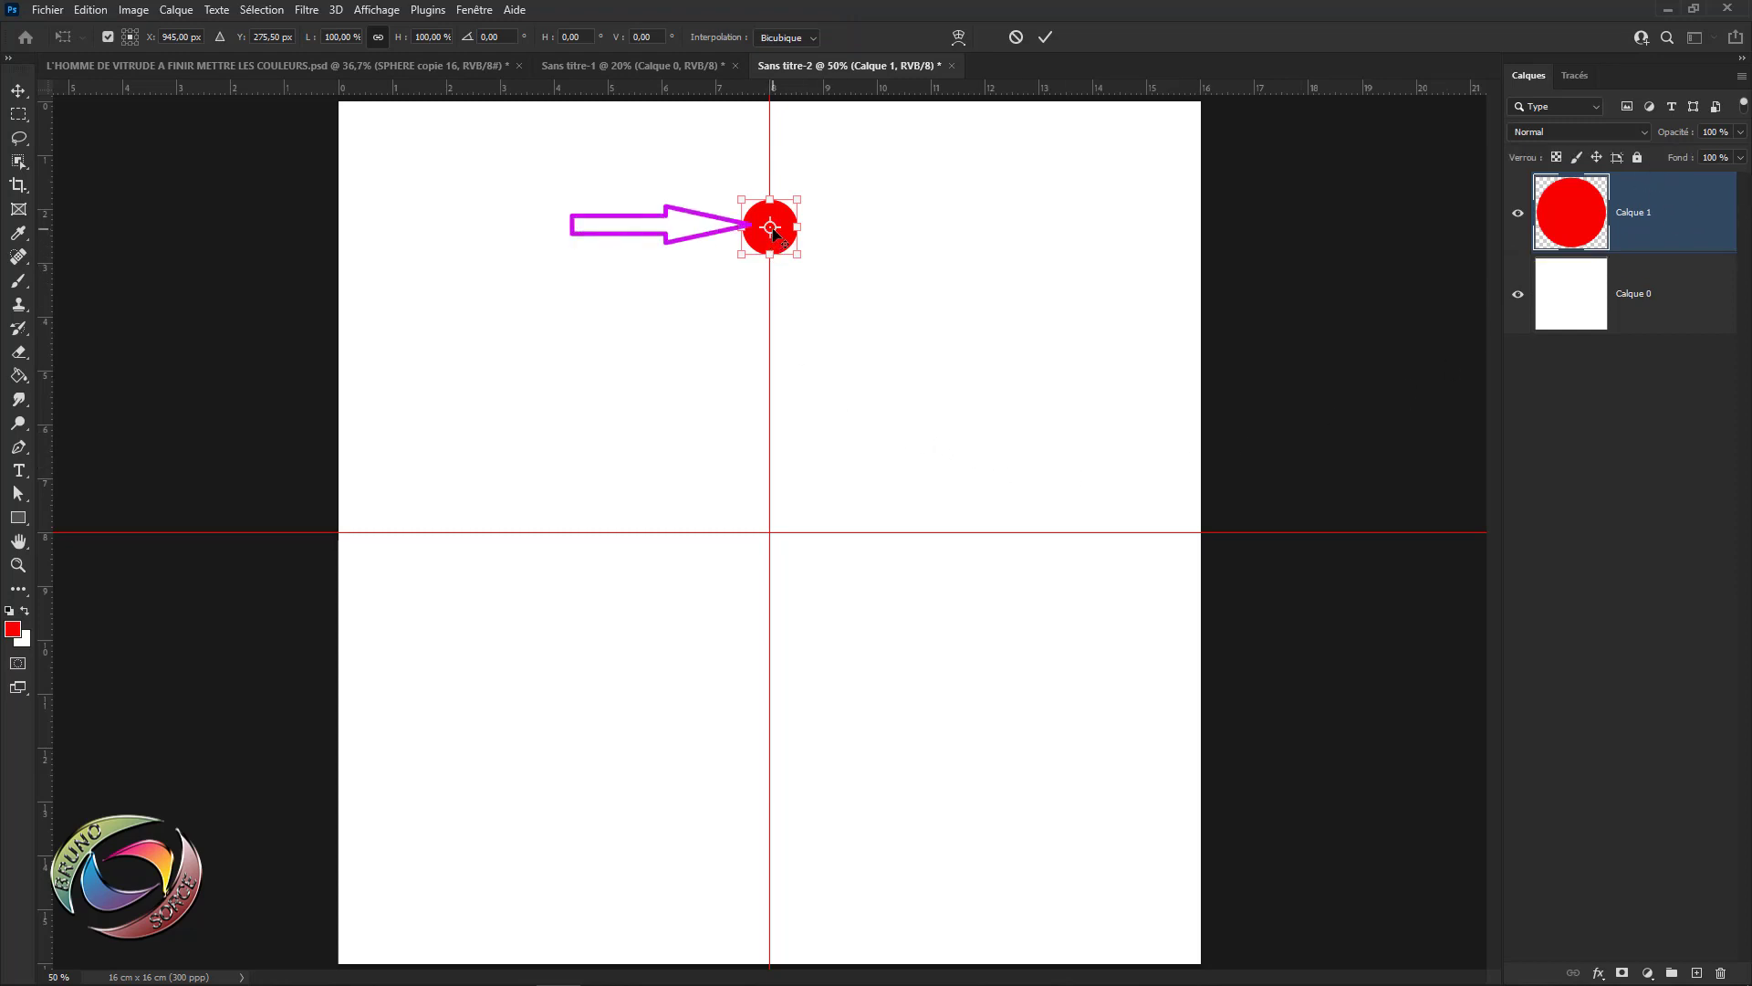
left_click_drag(772, 228, 769, 531)
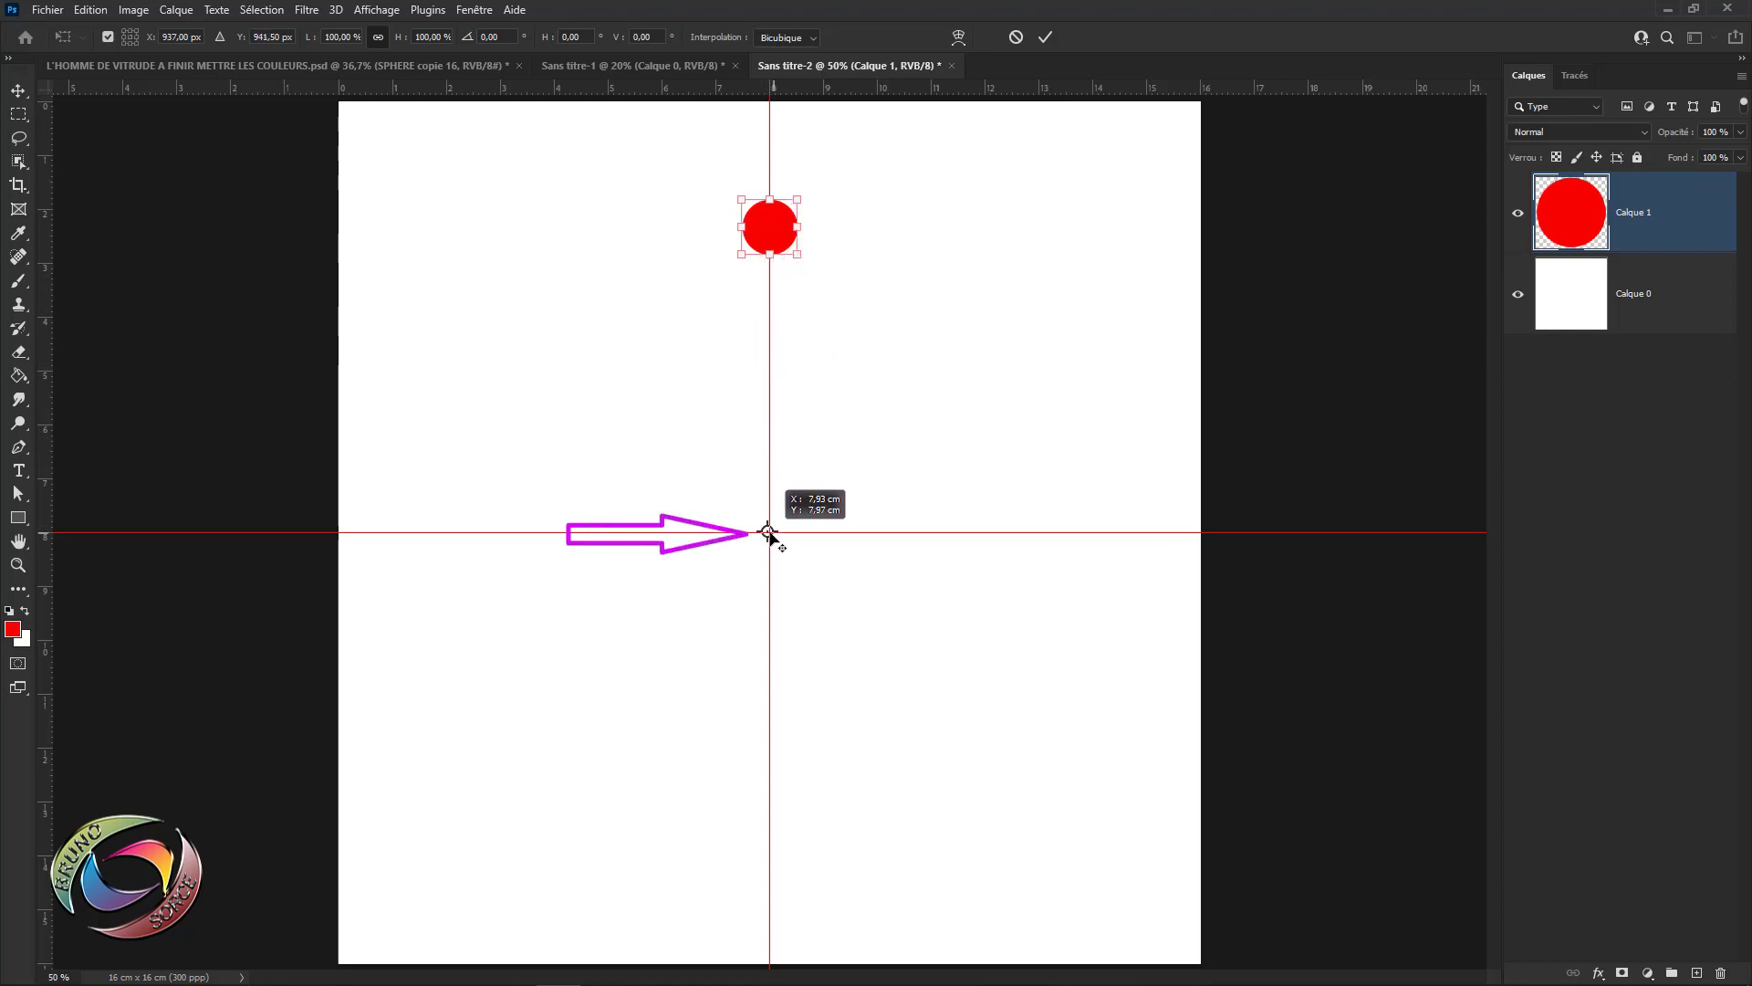
key("ctrl+alt+t")
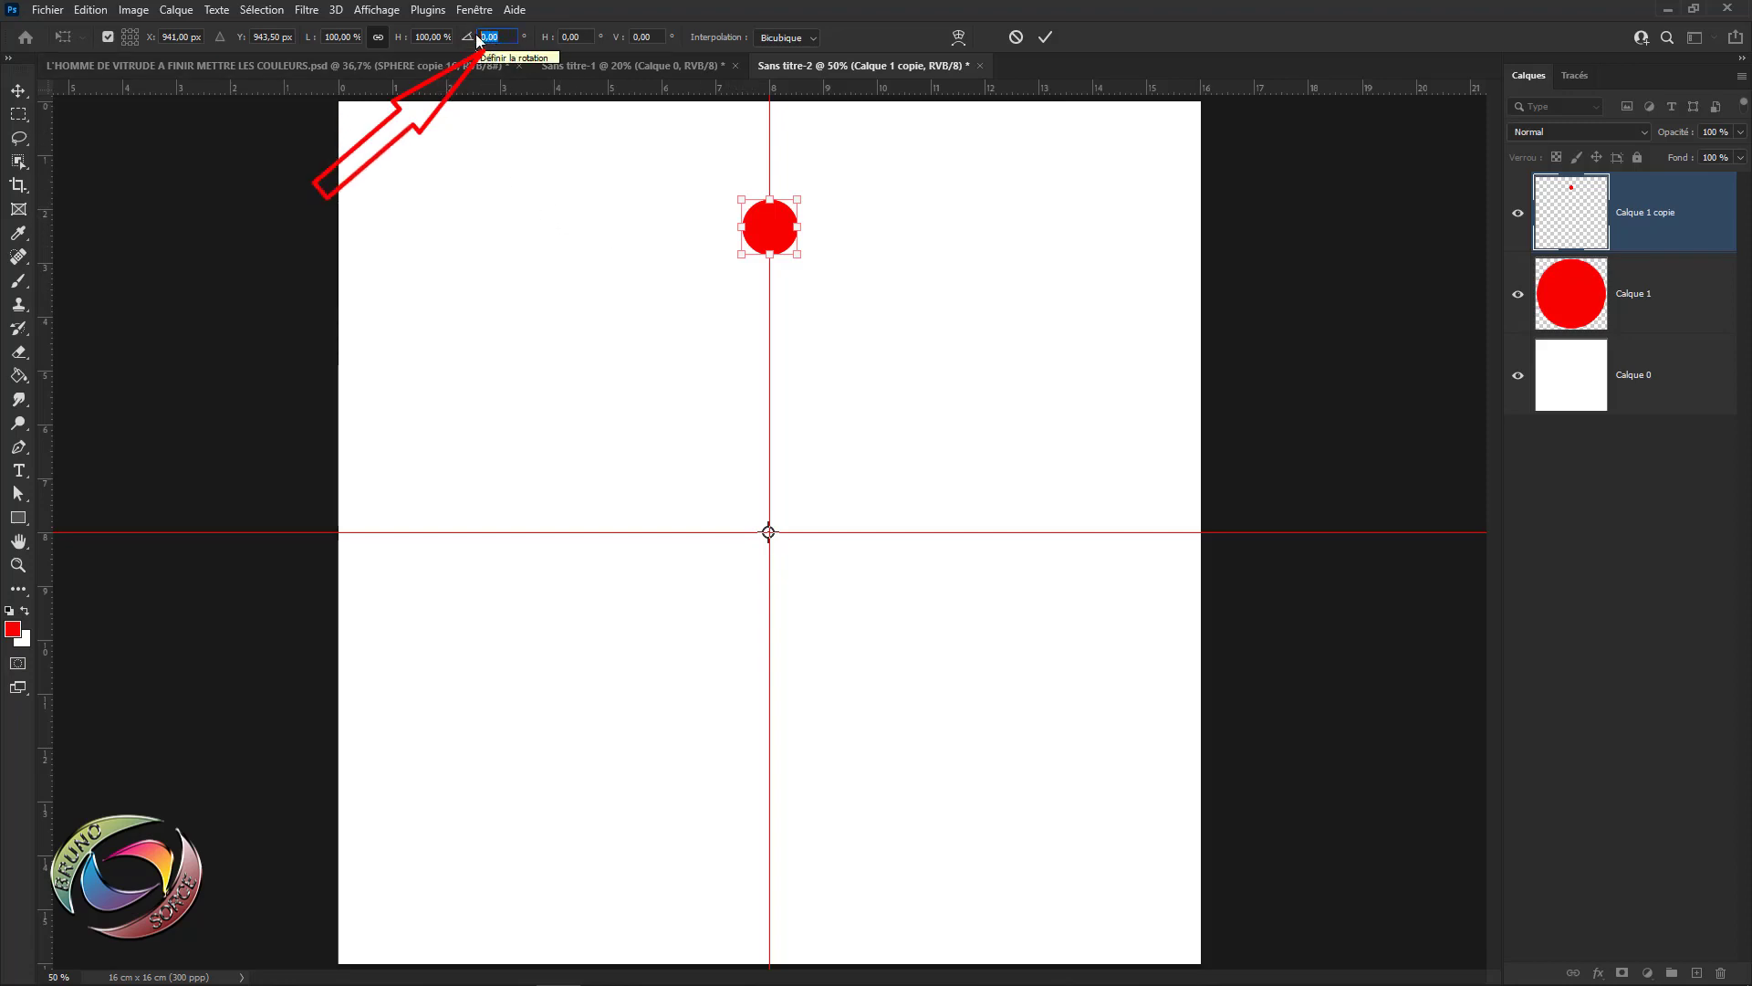
type("30")
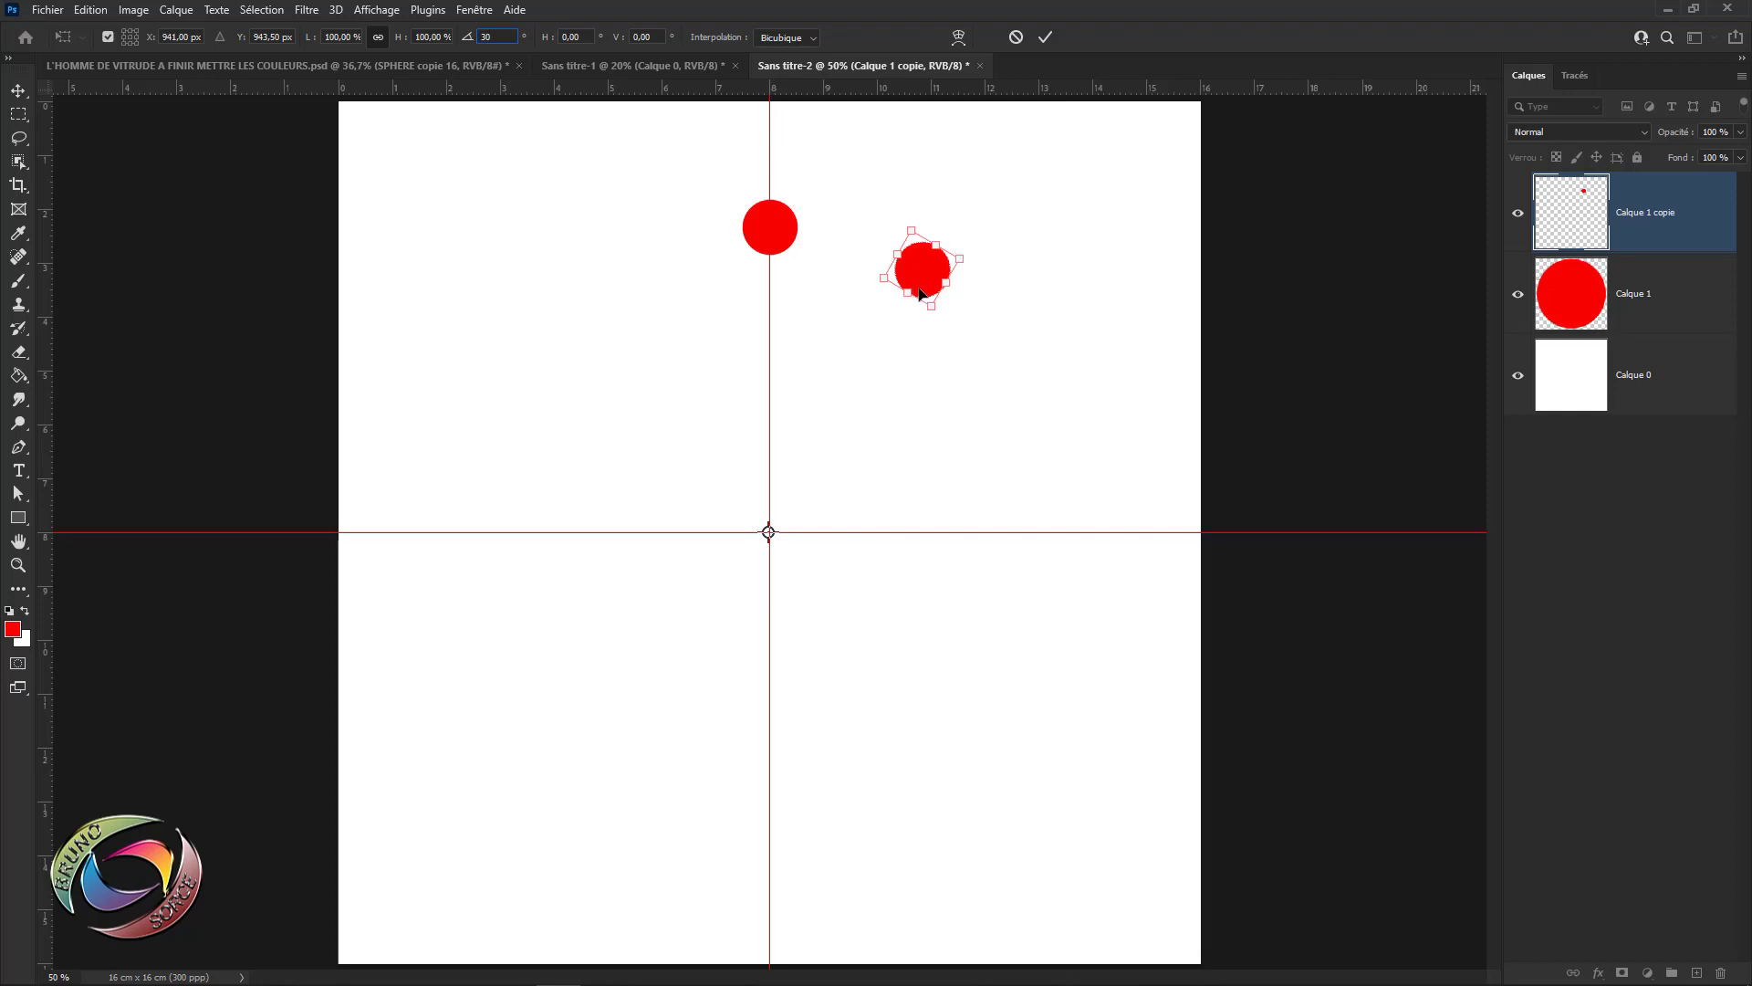
left_click(1045, 38)
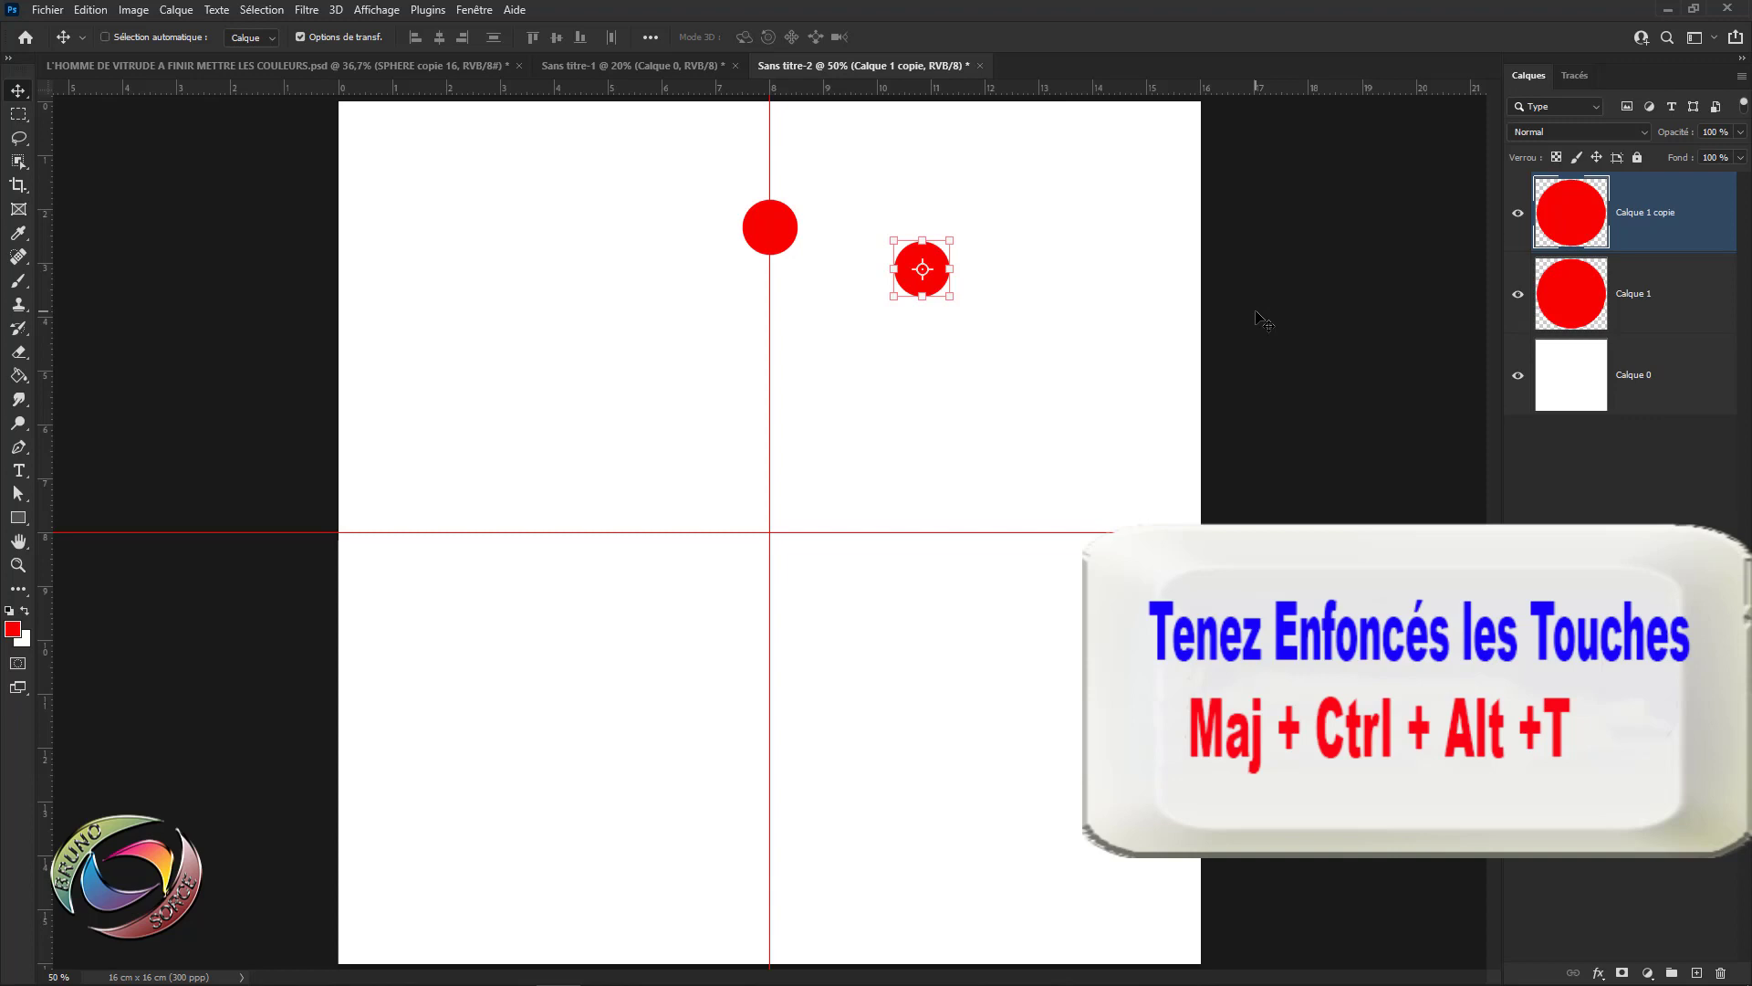
- Repeat the 30° copy-and-rotate transformation ten more times to complete a circle of twelve red dots
key("shift+ctrl+alt+t")
key("shift+ctrl+alt+t")
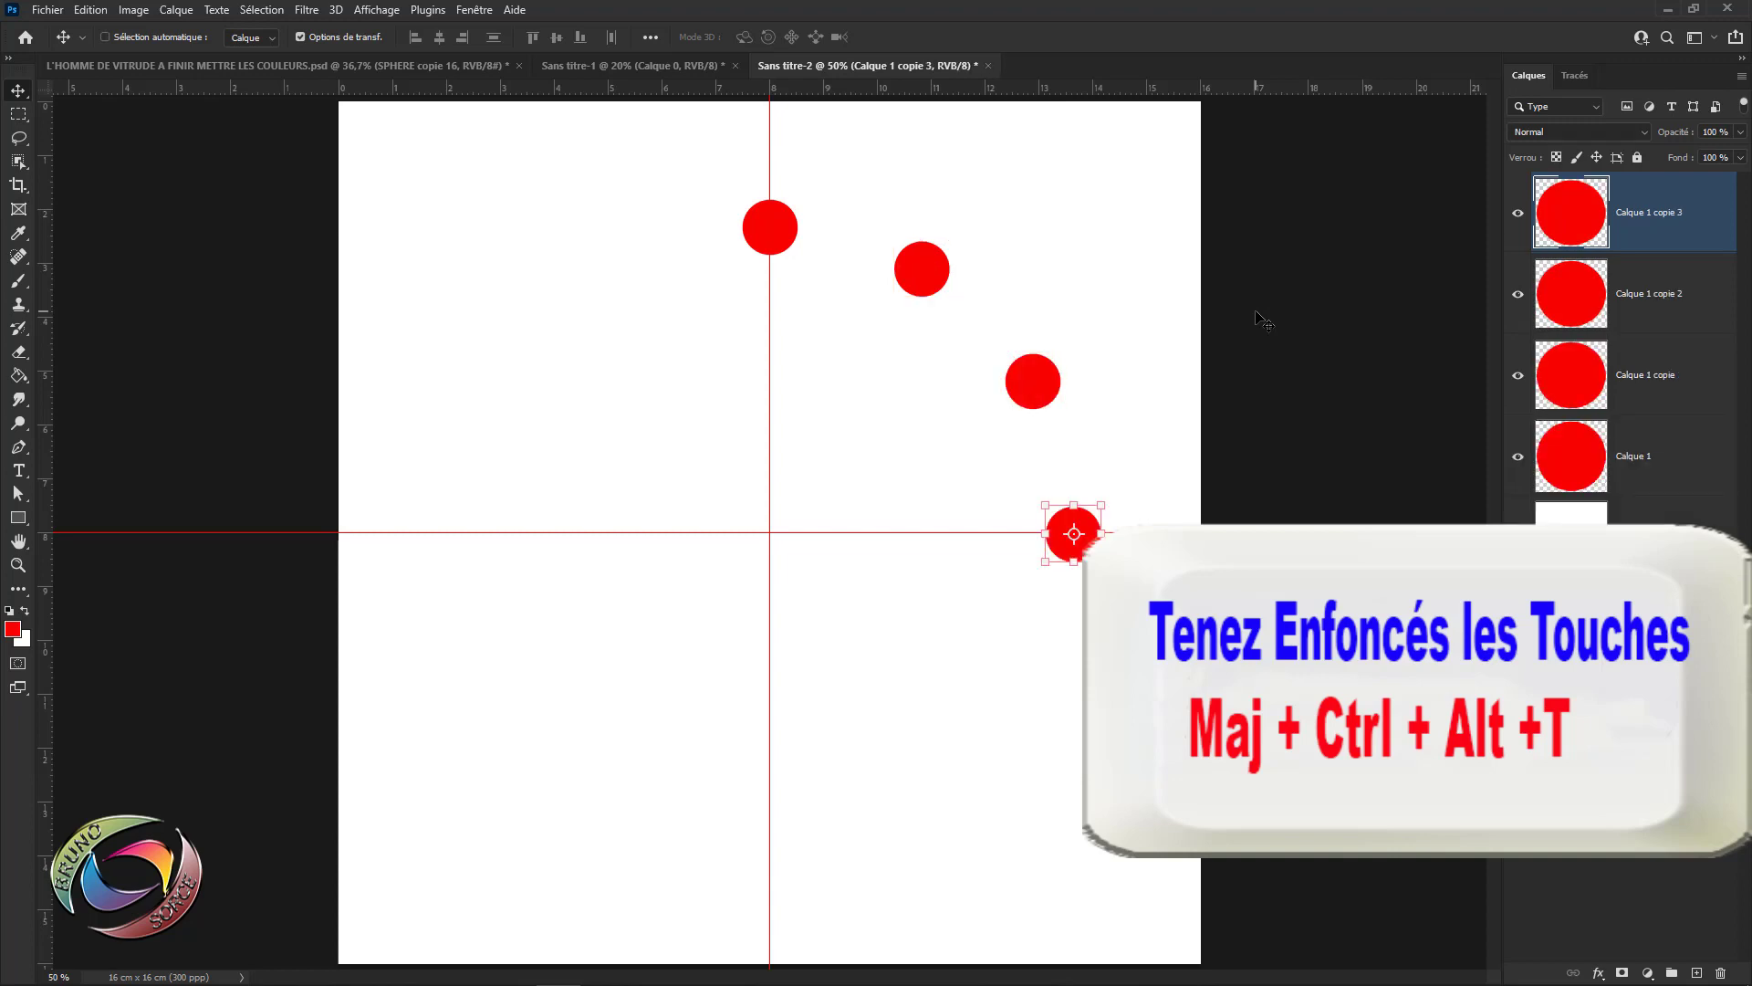
key("shift+ctrl+alt+t")
key("shift+ctrl+alt+t")
key("shift+ctrl+alt+t")
key("shift+ctrl+alt+t")
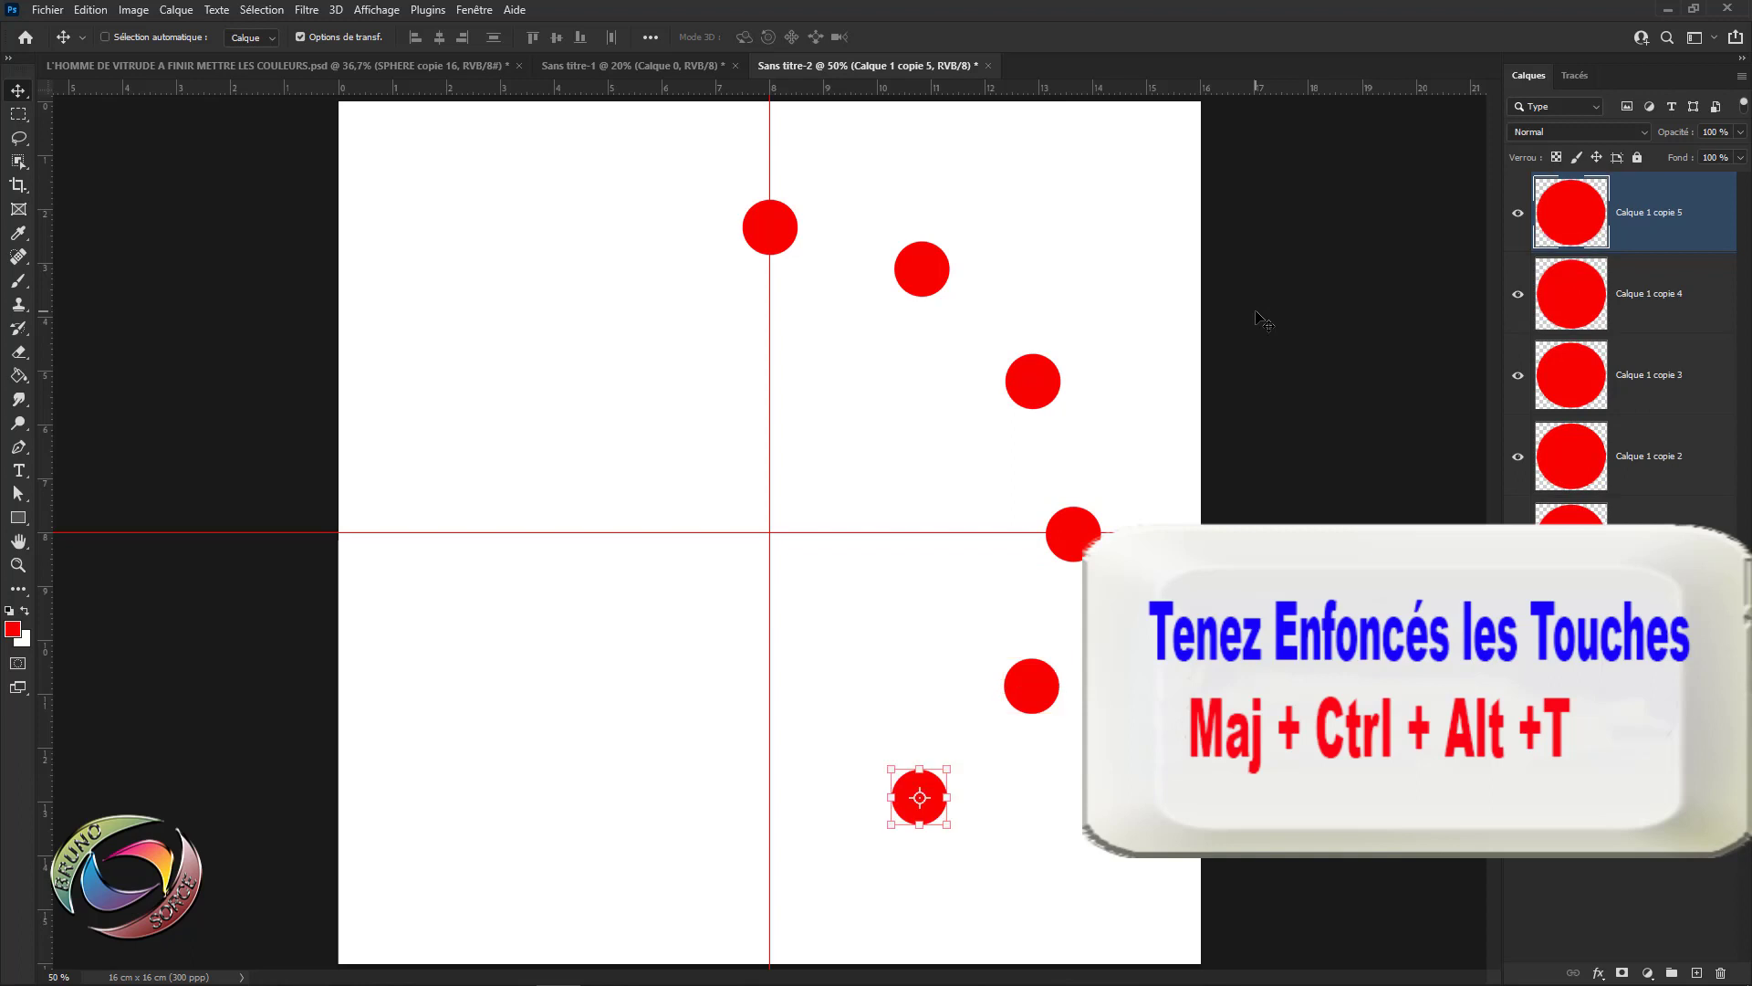
key("shift+ctrl+alt+t")
key("shift+ctrl+alt+t")
key("shift+ctrl+alt+t")
key("shift+ctrl+alt+t")
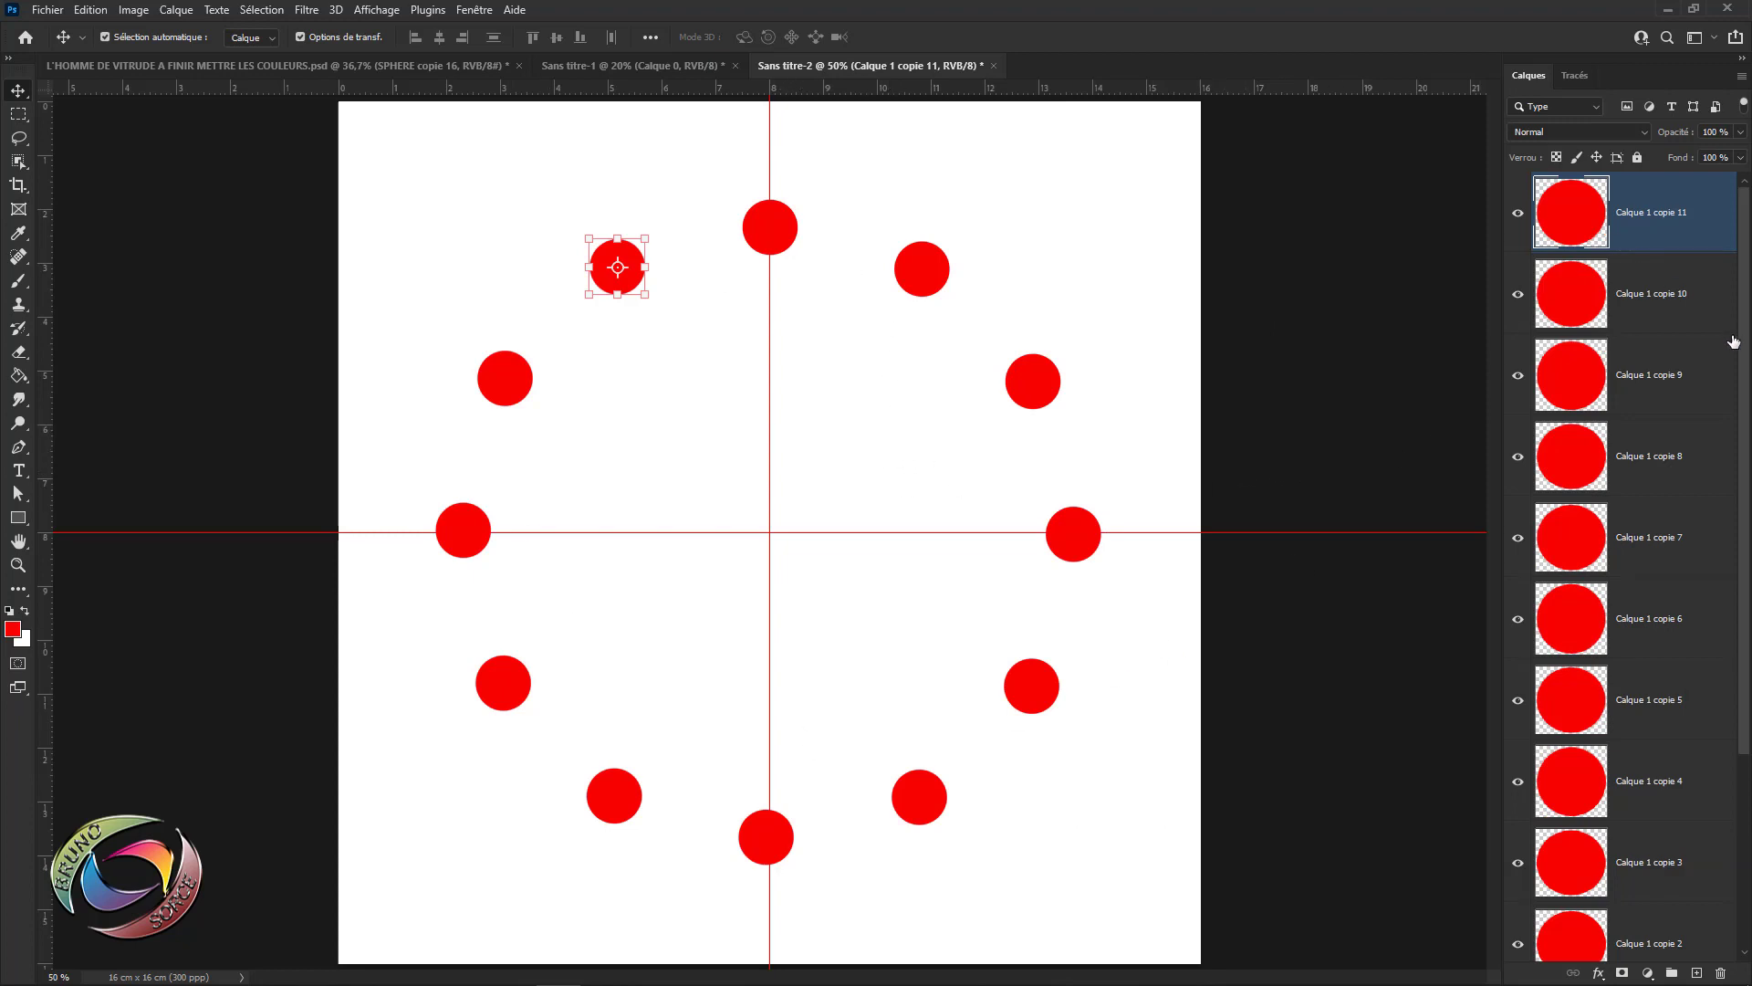
- Select all the dot layers from Calque 1 copie 11 down to Calque 1 and merge them into one layer
left_click_drag(1745, 361, 1731, 797)
left_click(1658, 841, "shift")
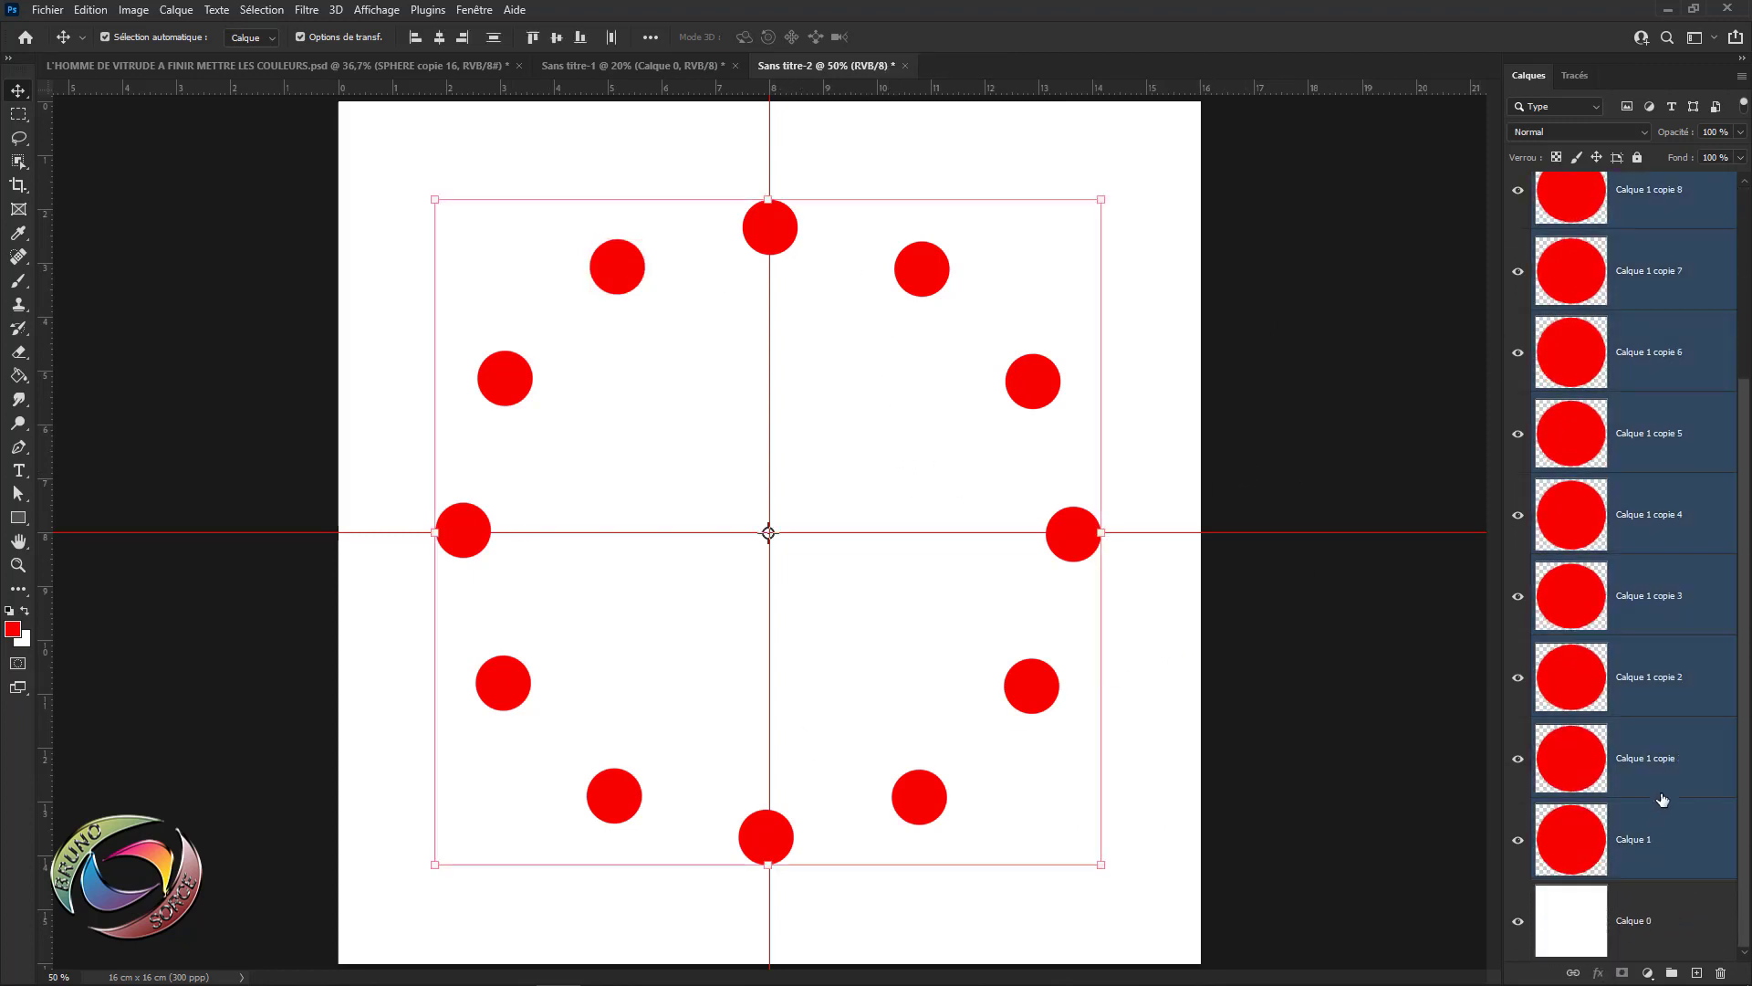
right_click(1616, 503)
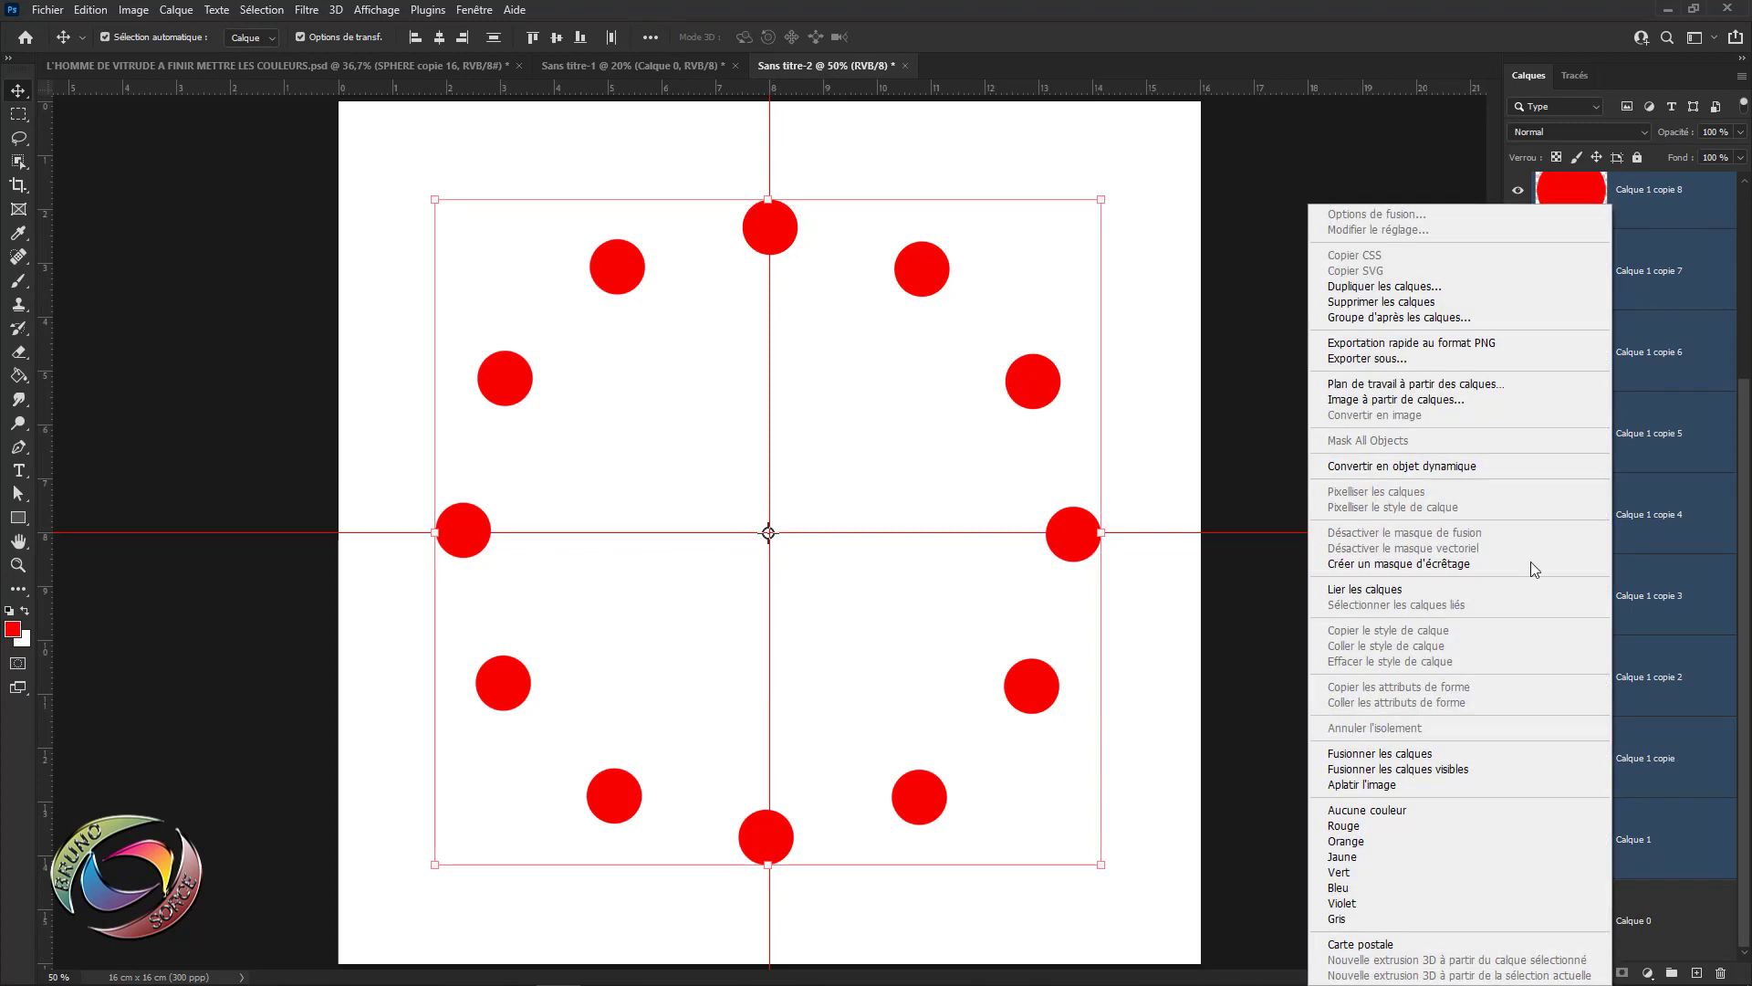
left_click(1365, 754)
- Scale the merged dot ring down around its centre to less than half its size, and delete its layer
left_click_drag(1100, 202, 931, 407)
key("Return")
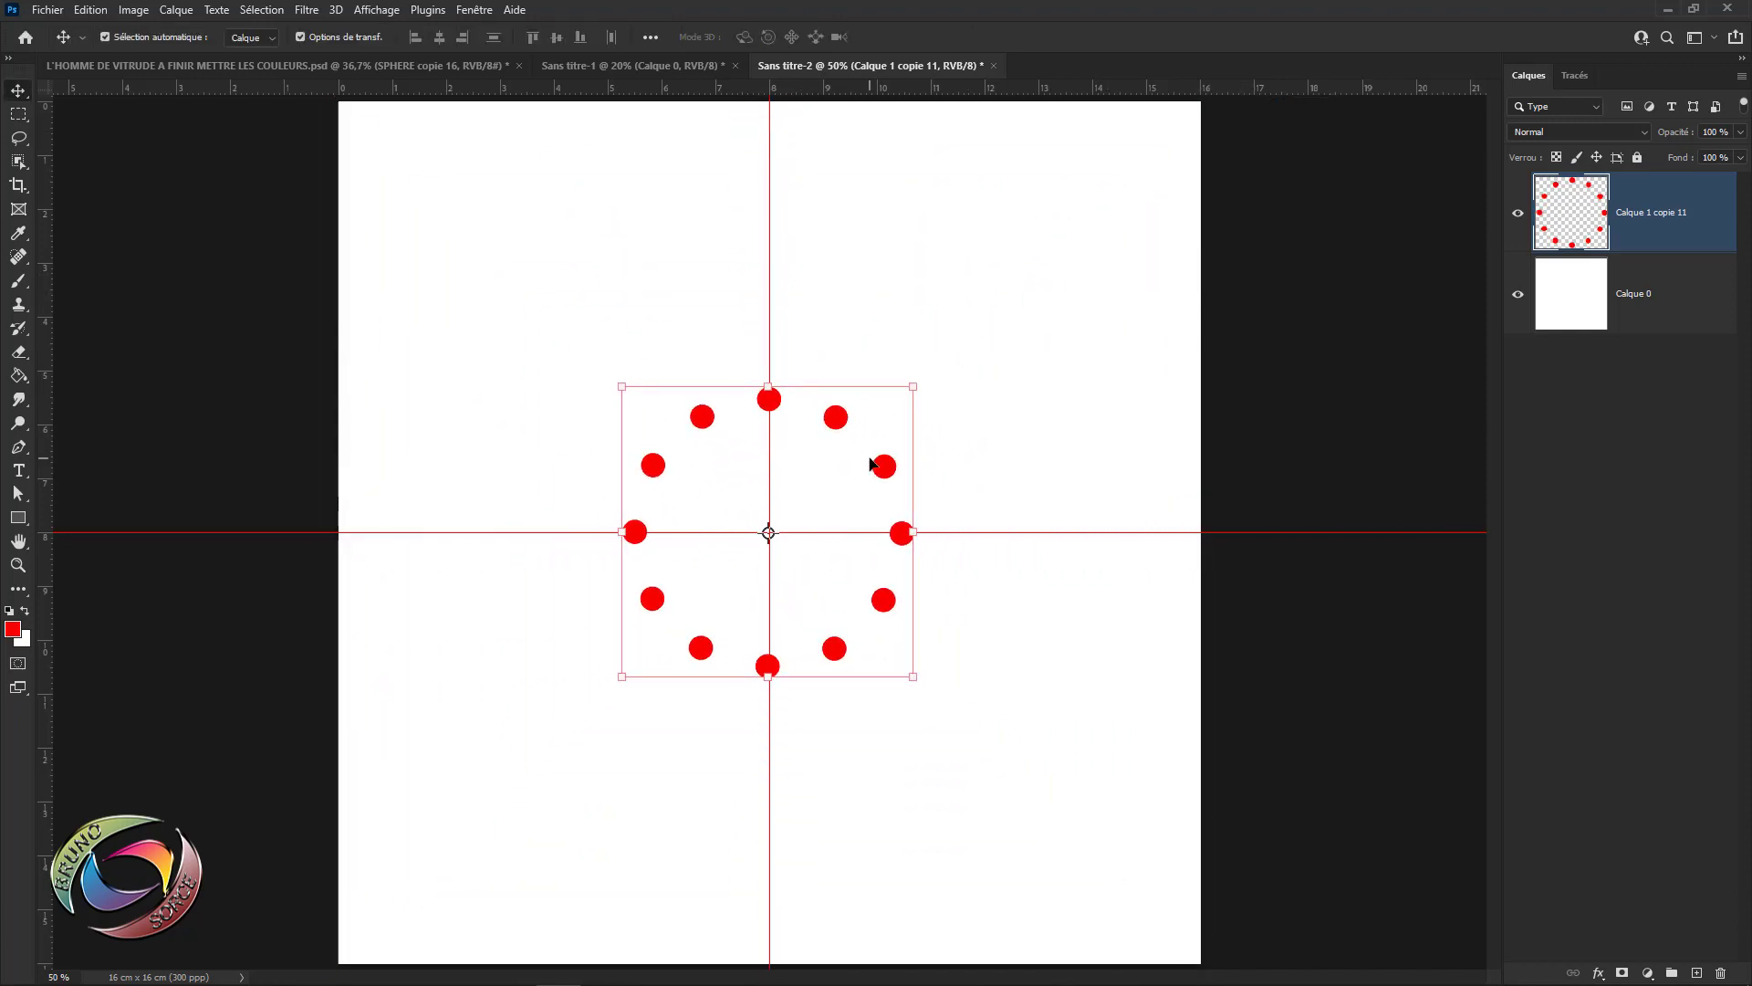
key("Delete")
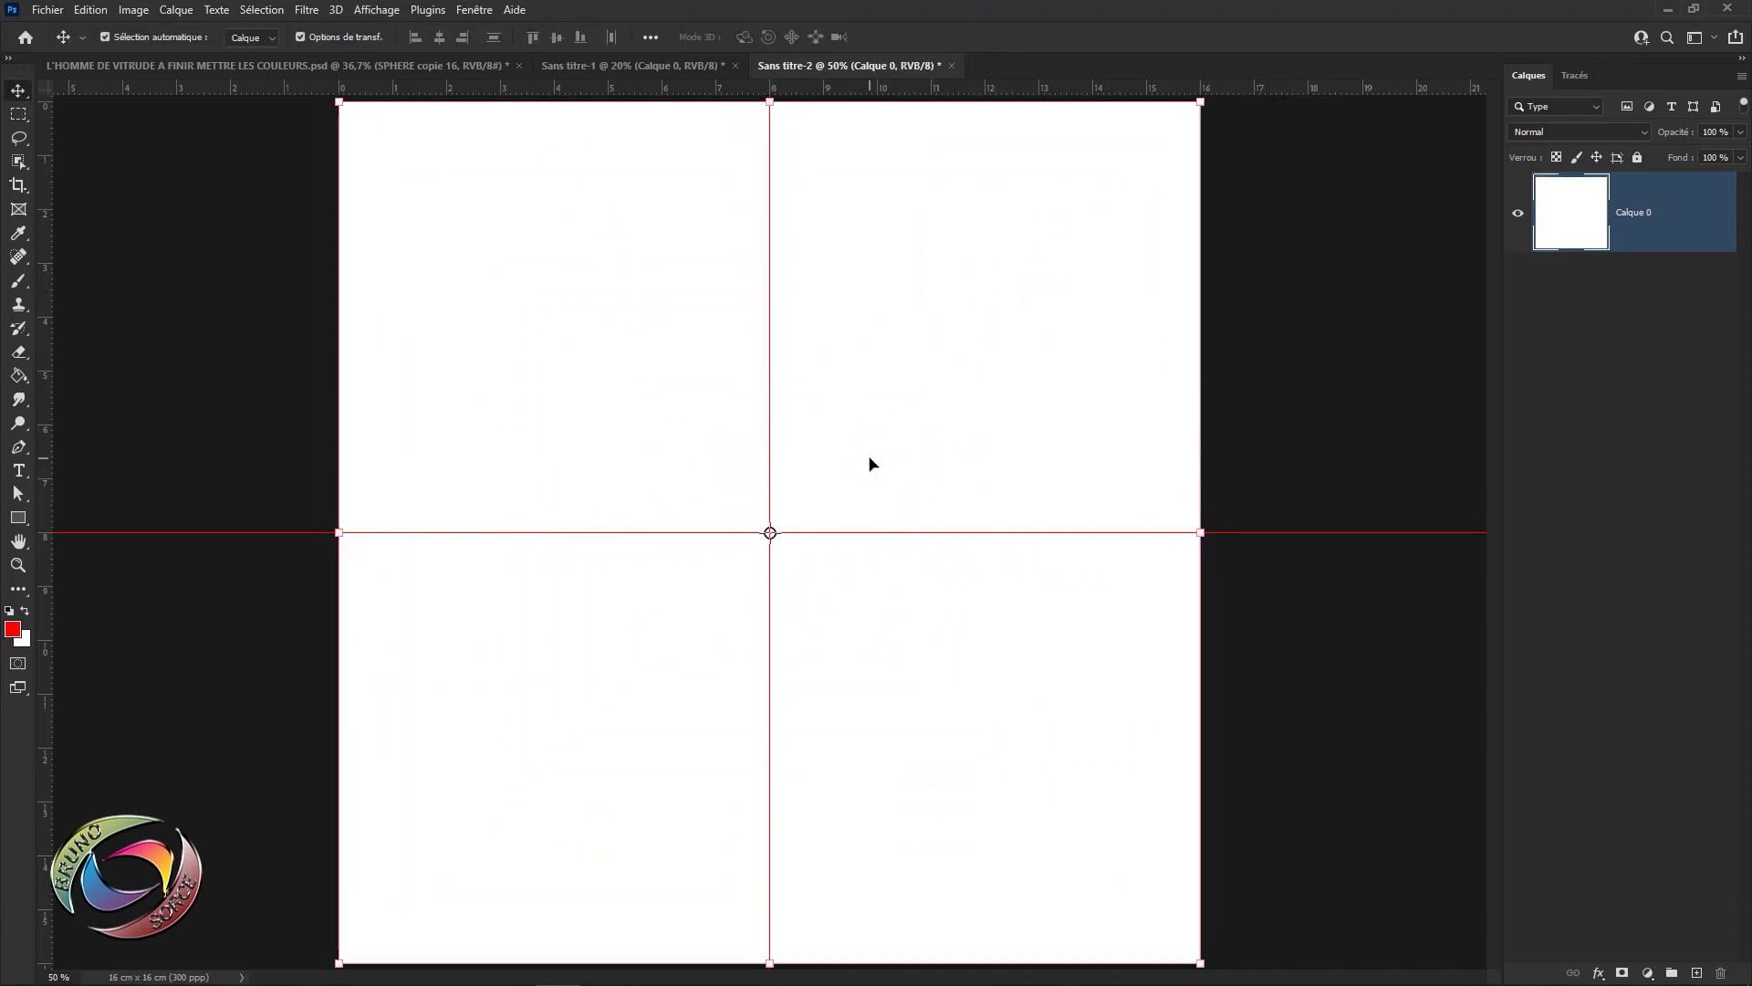
- Place the animal-2029285_960_720 tiger image as an embedded object in the canvas's upper-left quadrant, and hide the guides
left_click(47, 11)
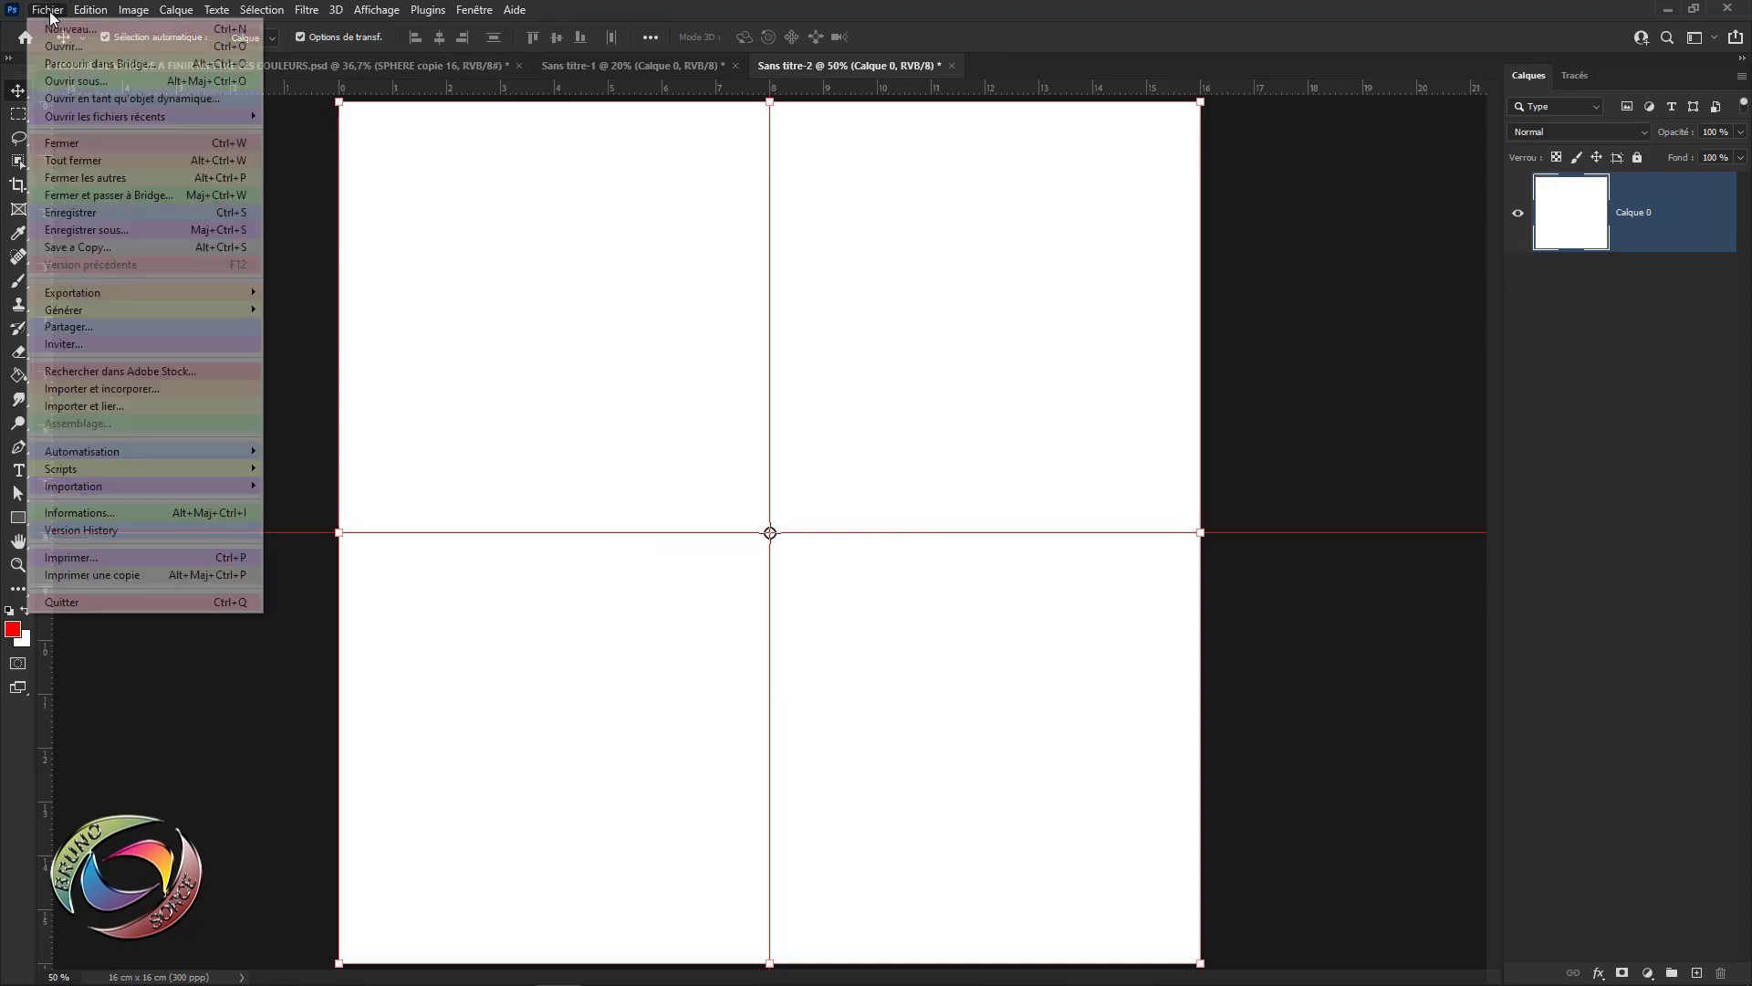
left_click(102, 389)
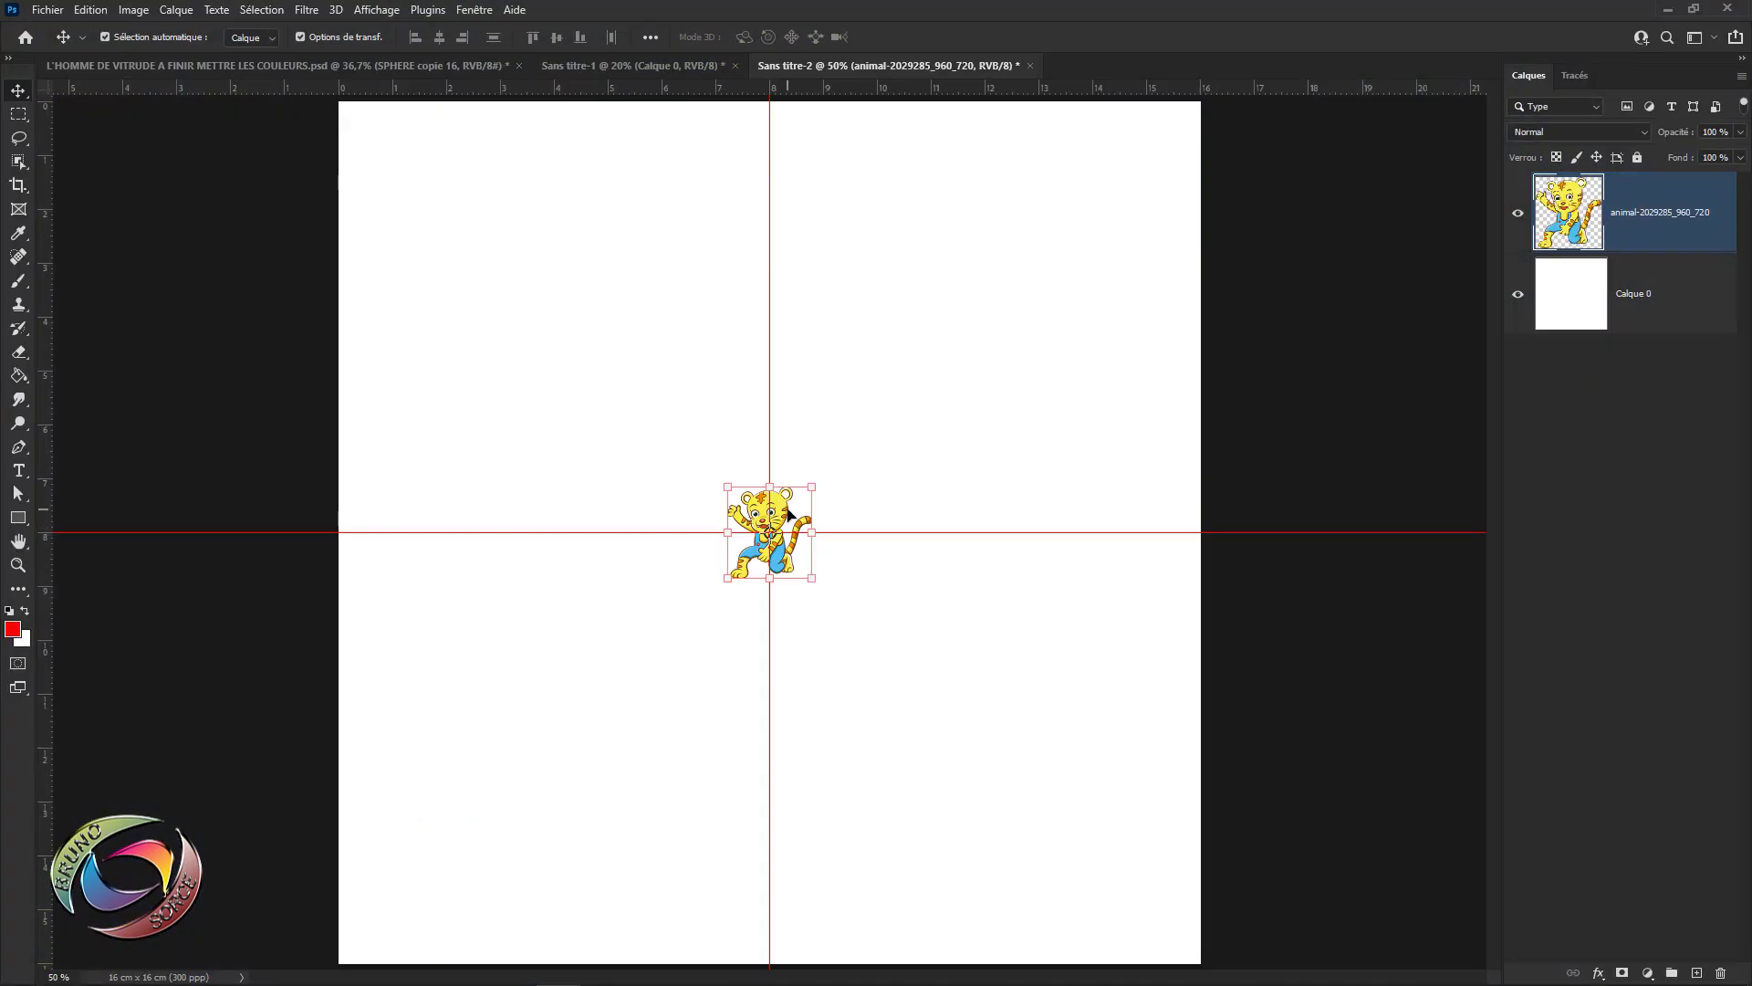
left_click_drag(790, 516, 644, 235)
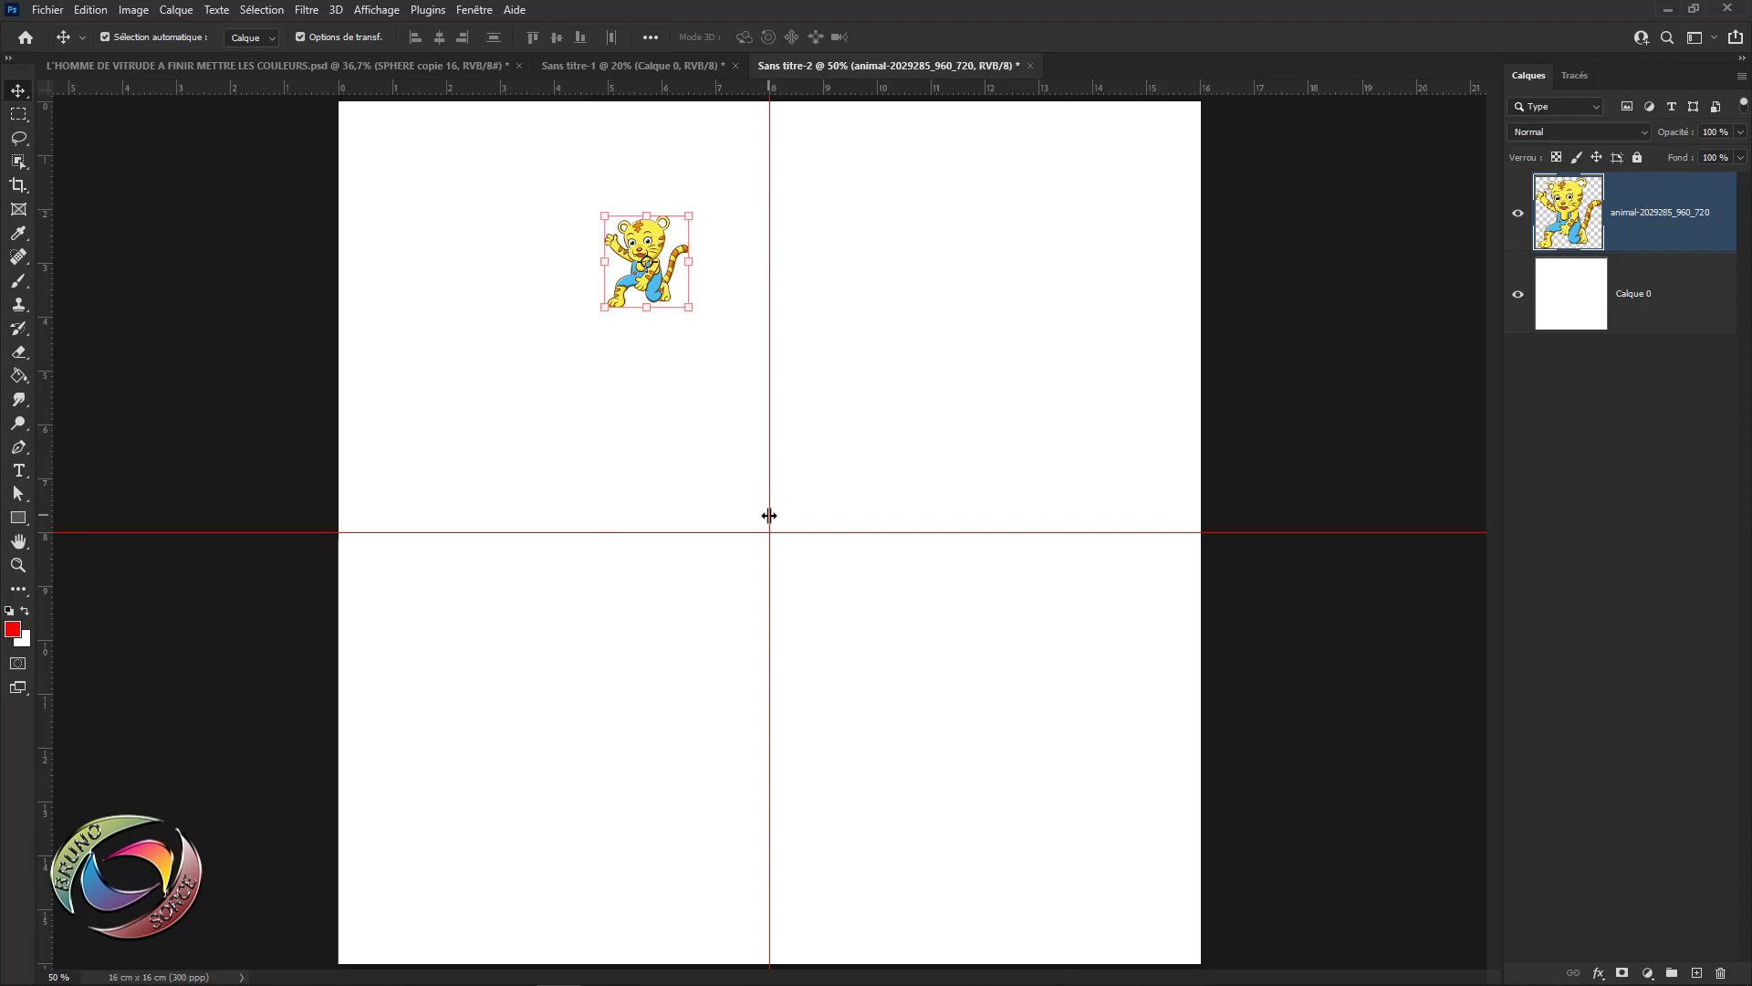
key("ctrl")
key("ctrl+h")
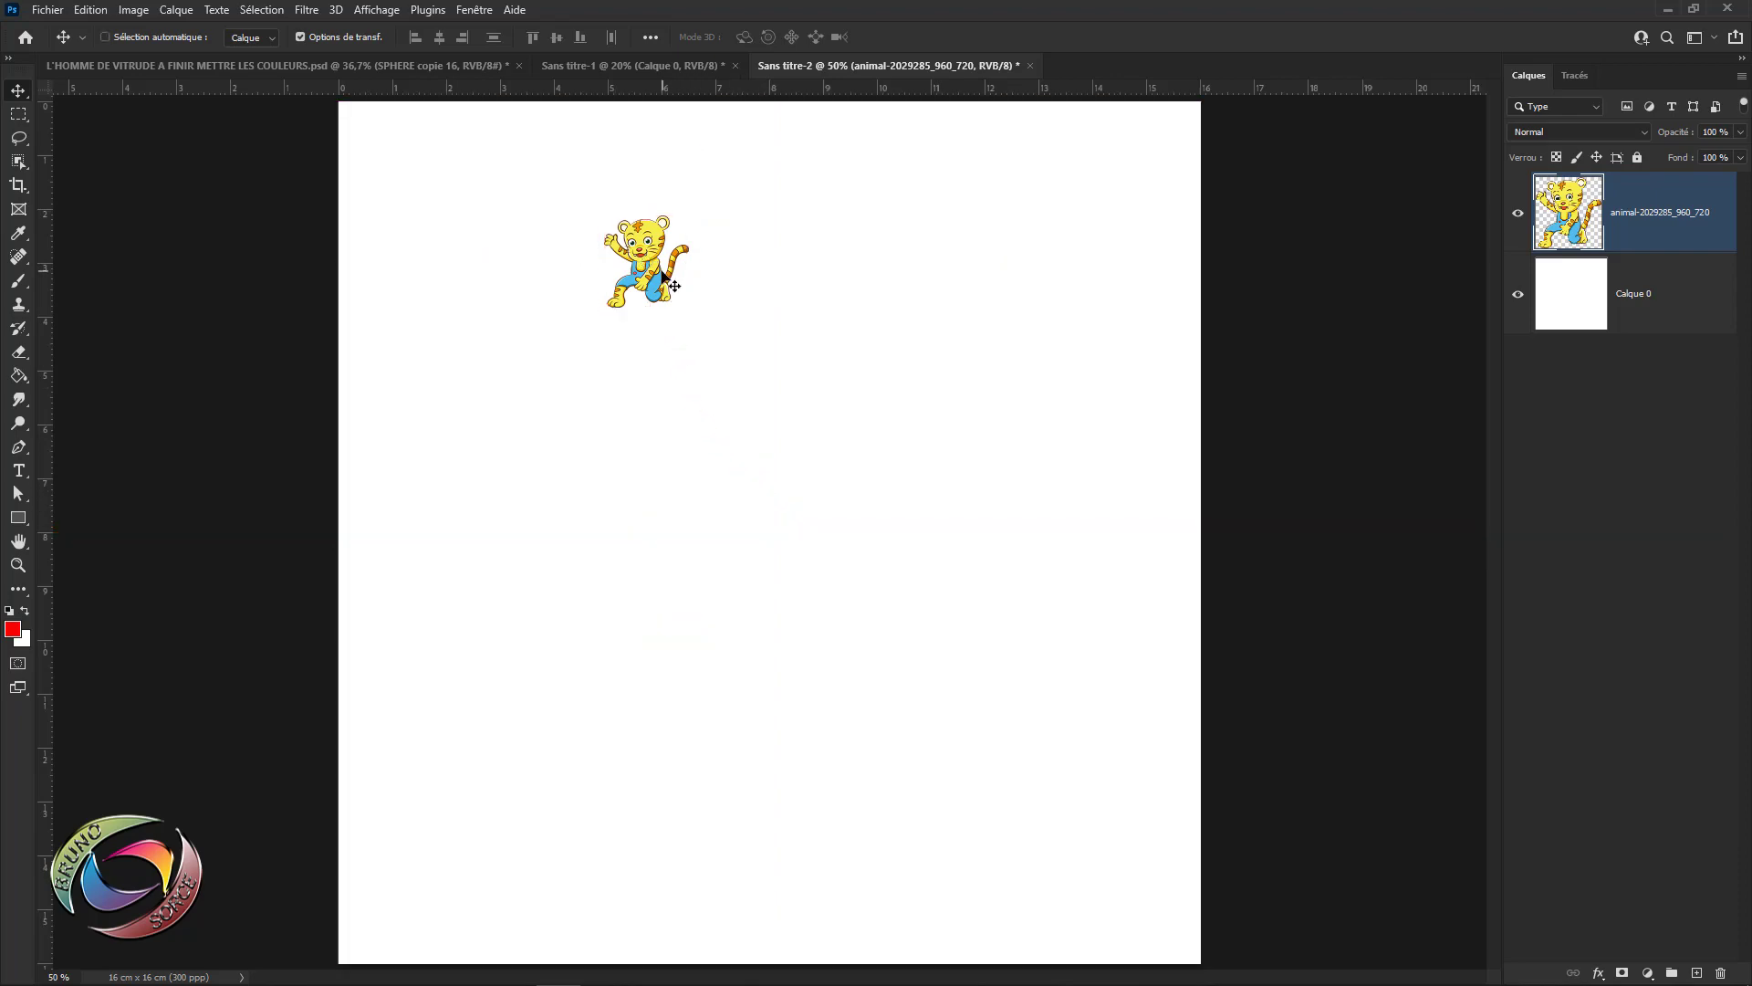
- Free-transform a copy of the tiger, rotating it 18° around a reference point at about X 867, Y 695 px
key("ctrl+alt+t")
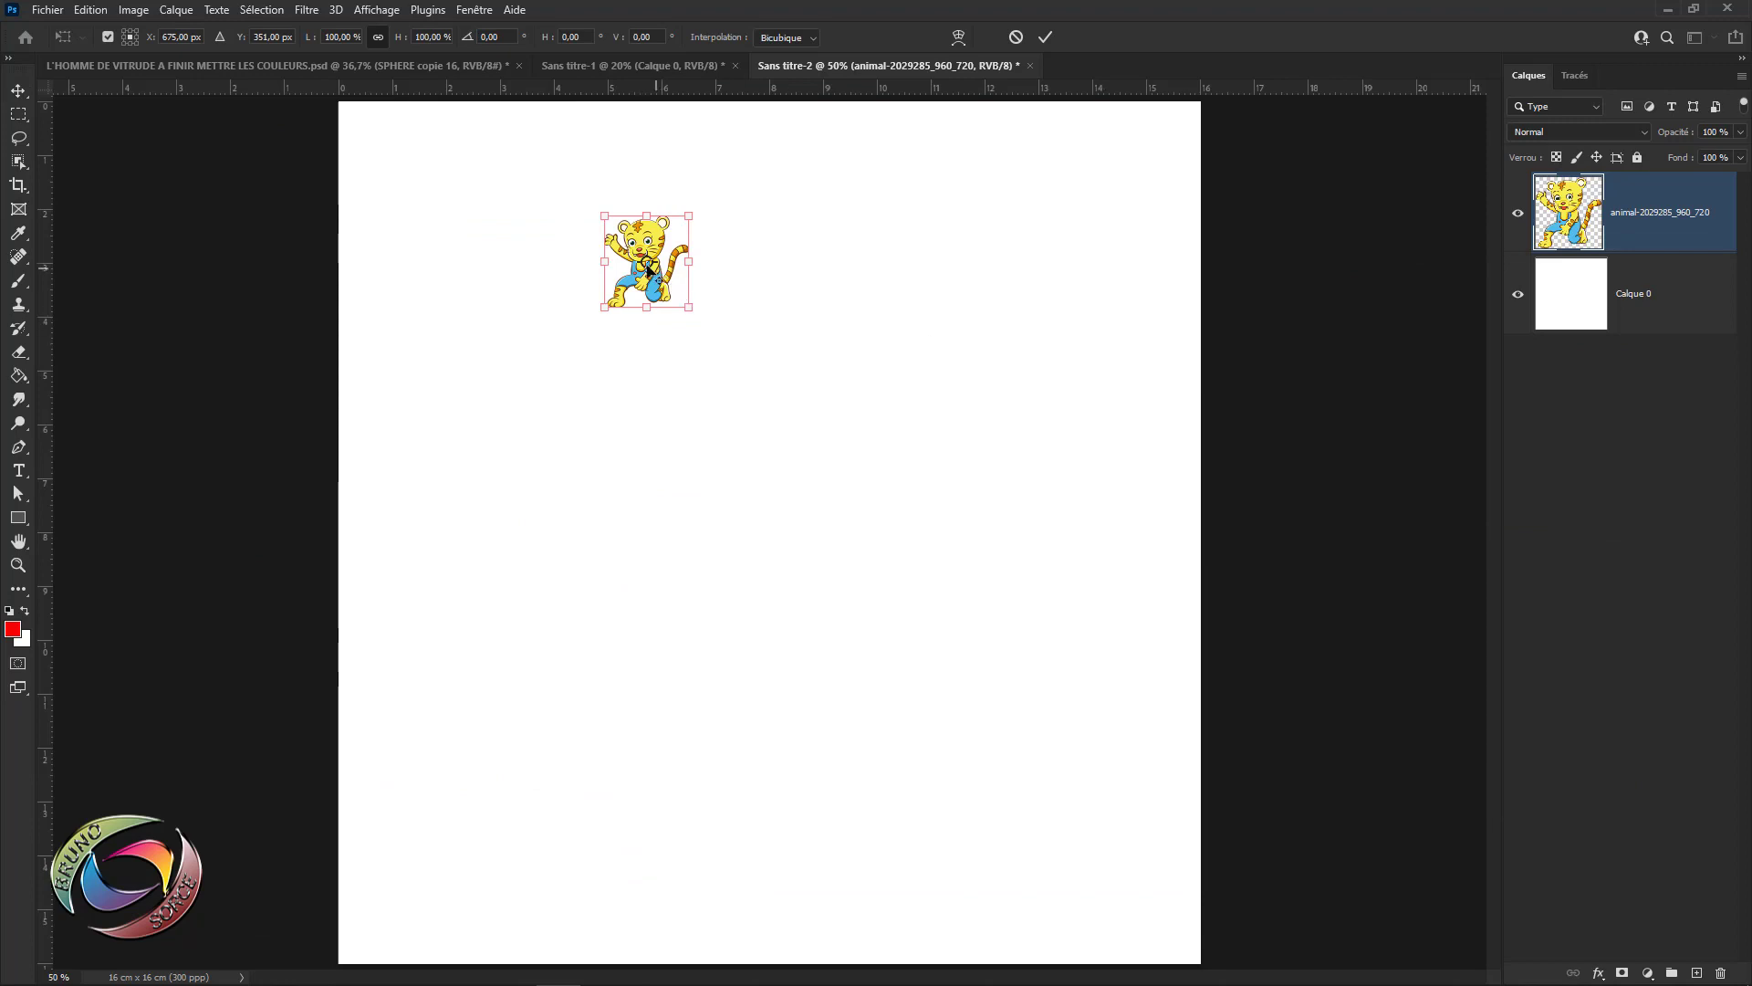
left_click_drag(649, 267, 736, 429)
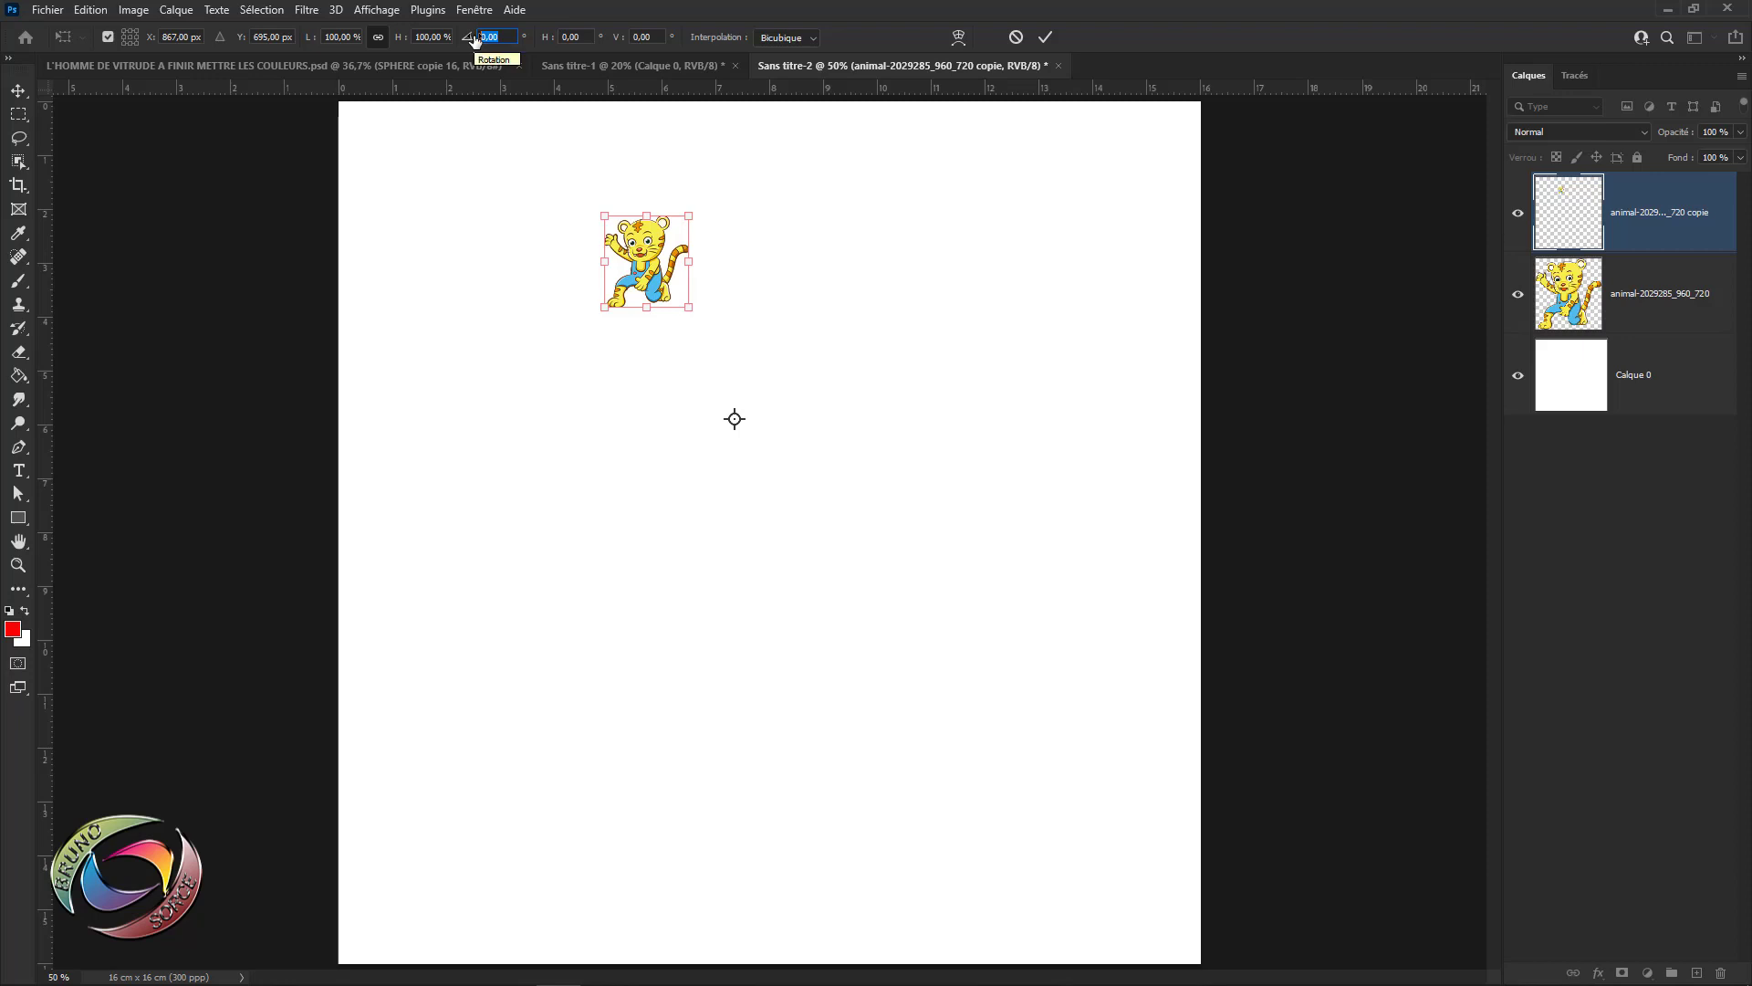
type("18")
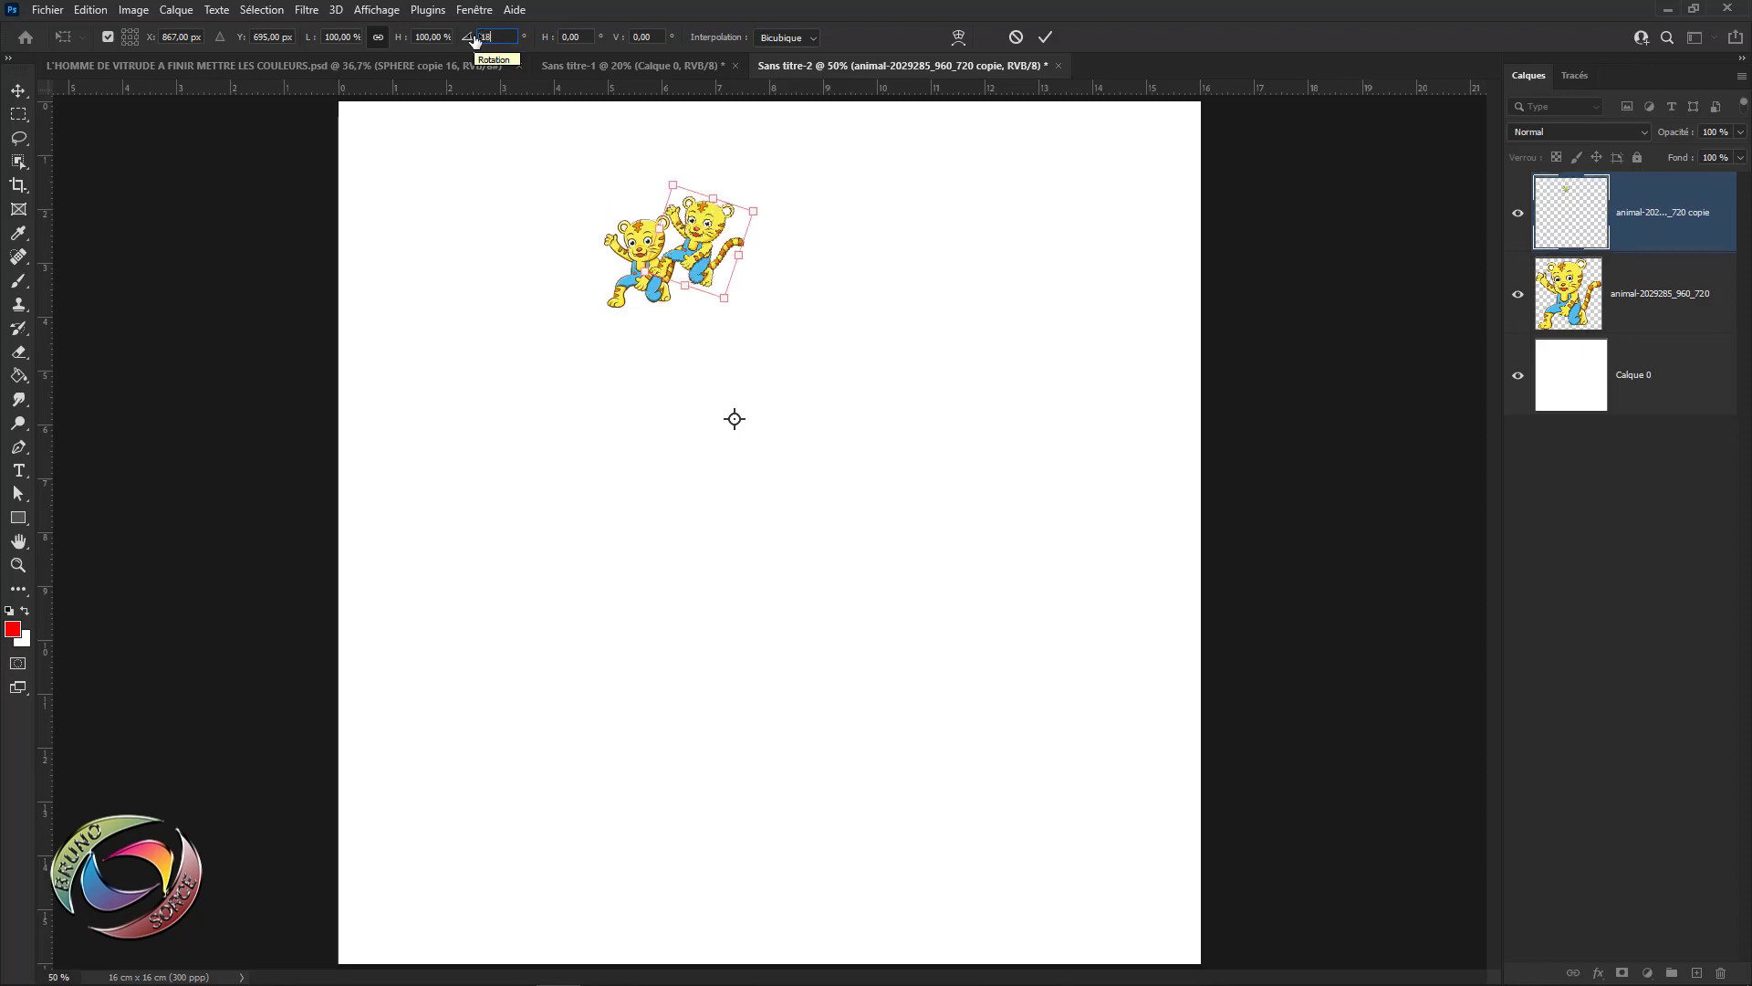
left_click(1047, 36)
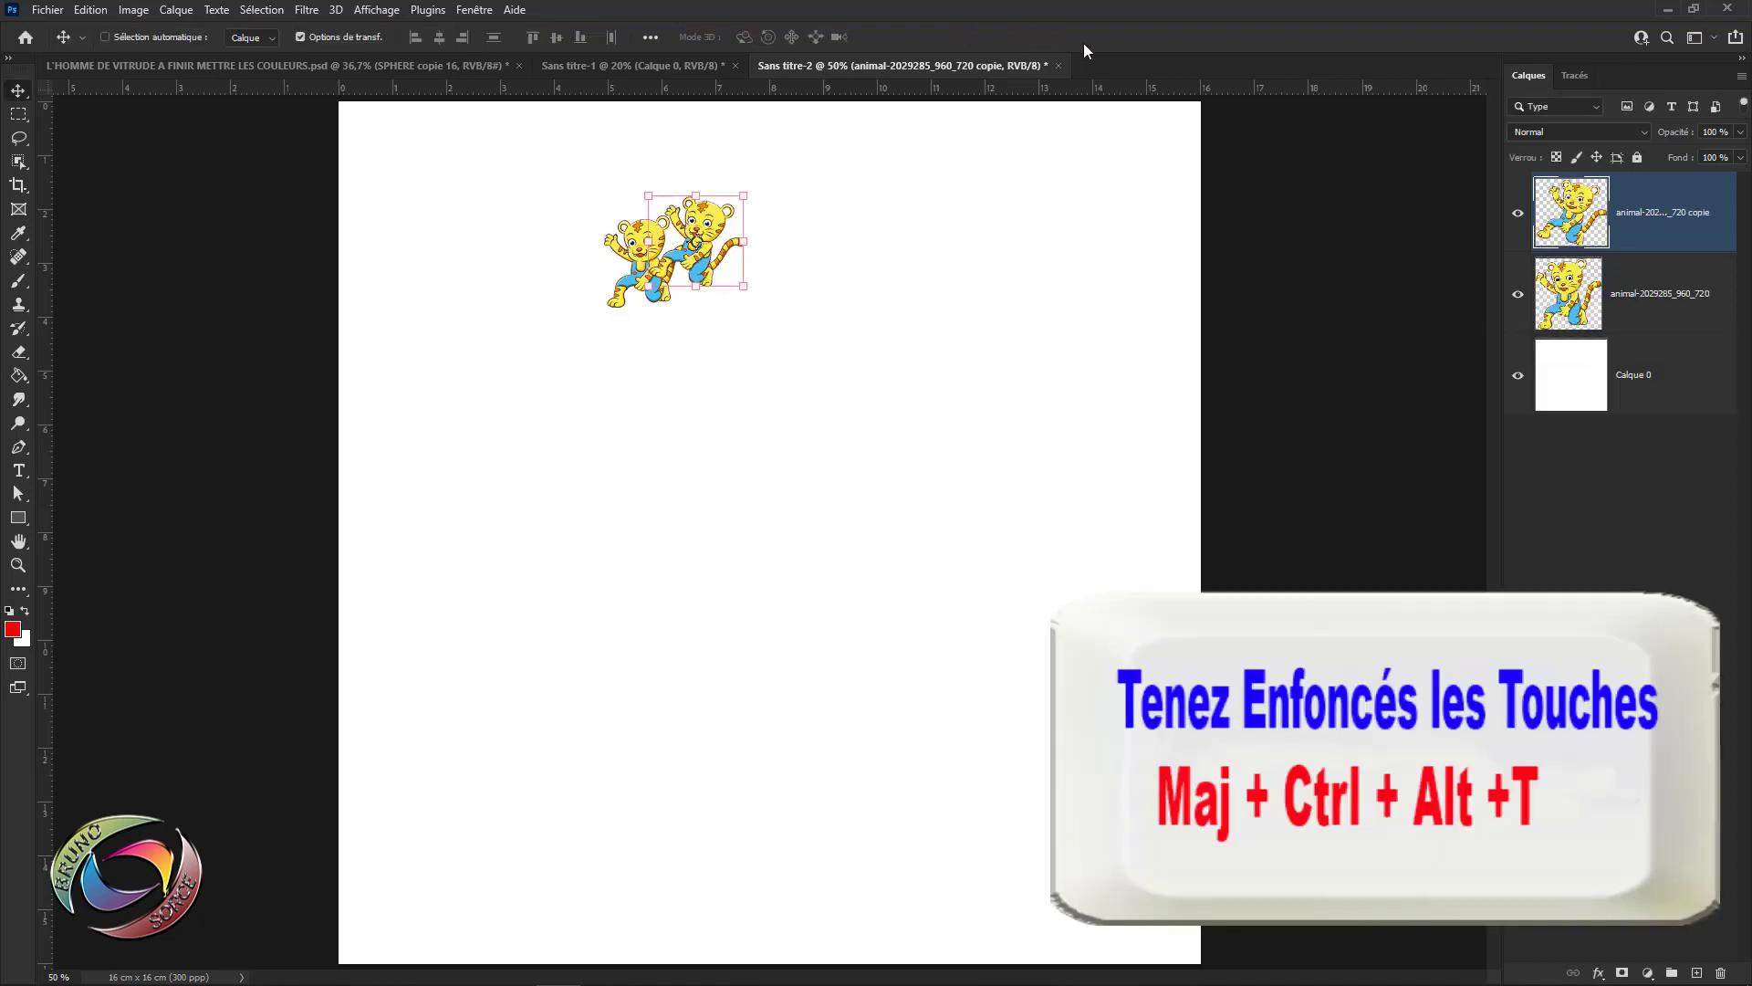
- Repeat the 18° copy-and-rotate transformation nineteen more times to close the ring of tigers
key("shift+ctrl+alt+t")
key("shift+ctrl+alt+t")
key("shift+ctrl+alt+t")
key("shift+ctrl+alt+t")
key("shift+ctrl+alt+t")
key("shift+ctrl+alt+t")
key("shift+ctrl+alt+t")
key("shift+ctrl+alt+t")
key("shift+ctrl+alt+t")
key("shift+ctrl+alt+t")
key("shift+ctrl+alt+t")
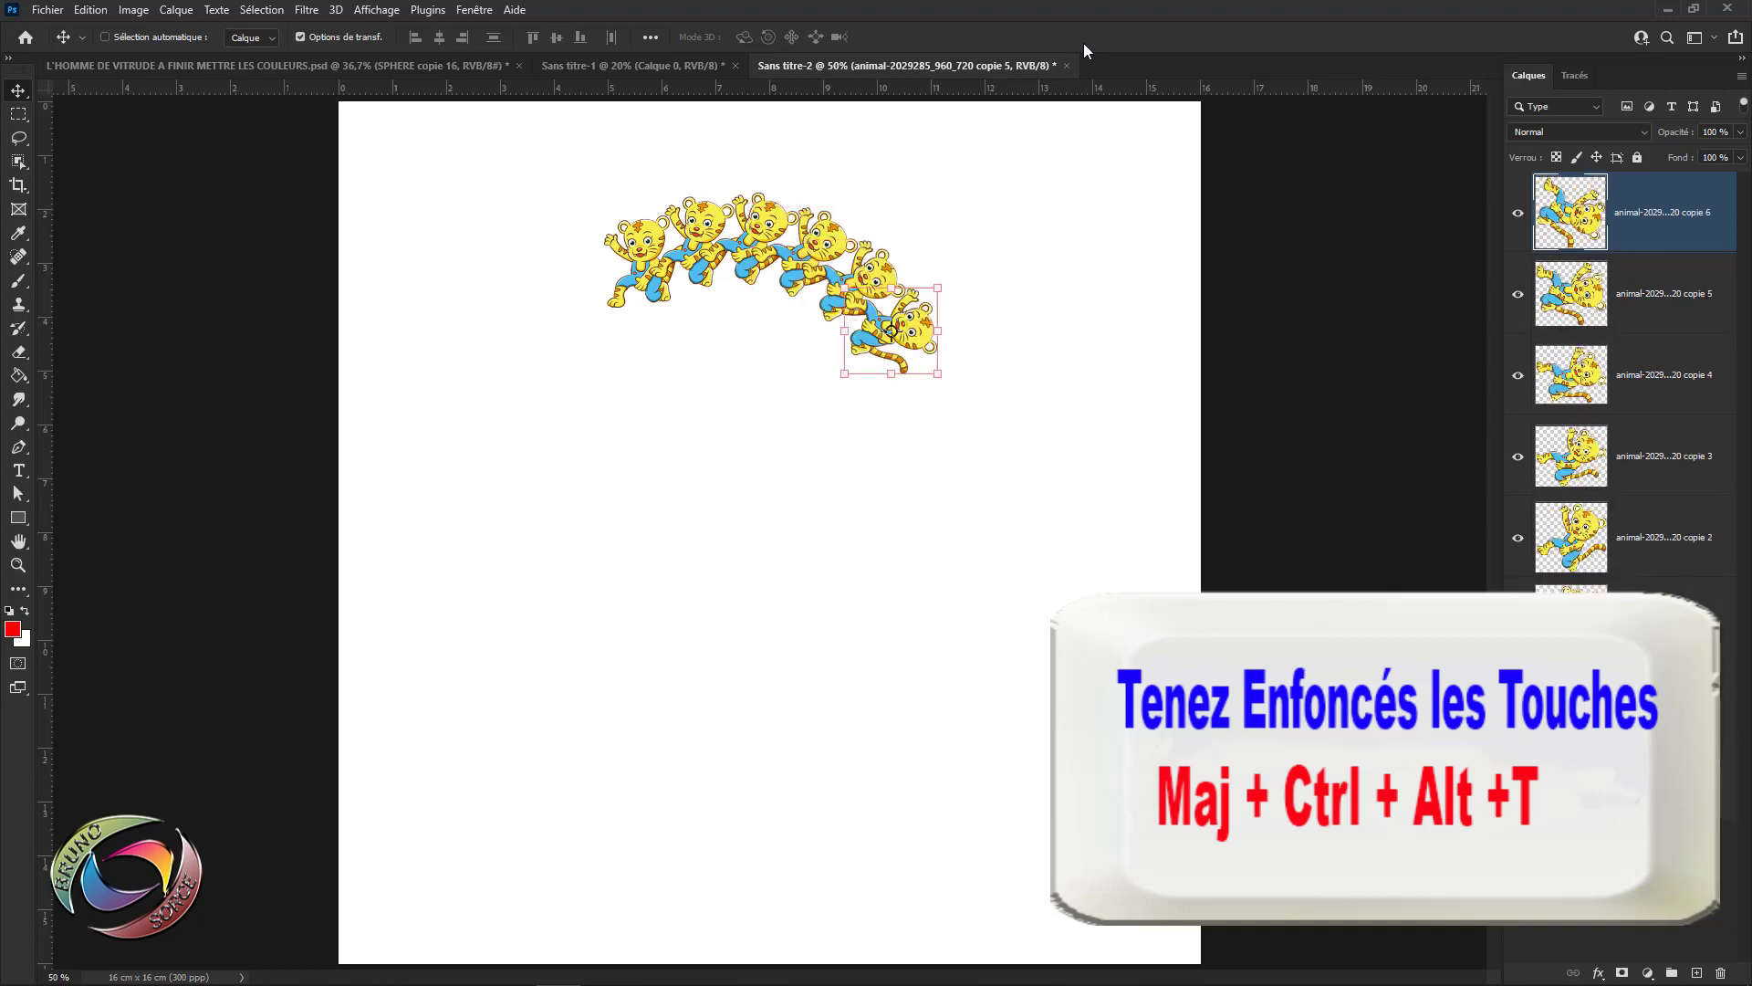
key("shift+ctrl+alt+t")
key("shift+ctrl+alt+t")
key("shift+ctrl+alt+t")
key("shift+ctrl+alt+t")
key("shift+ctrl+alt+t")
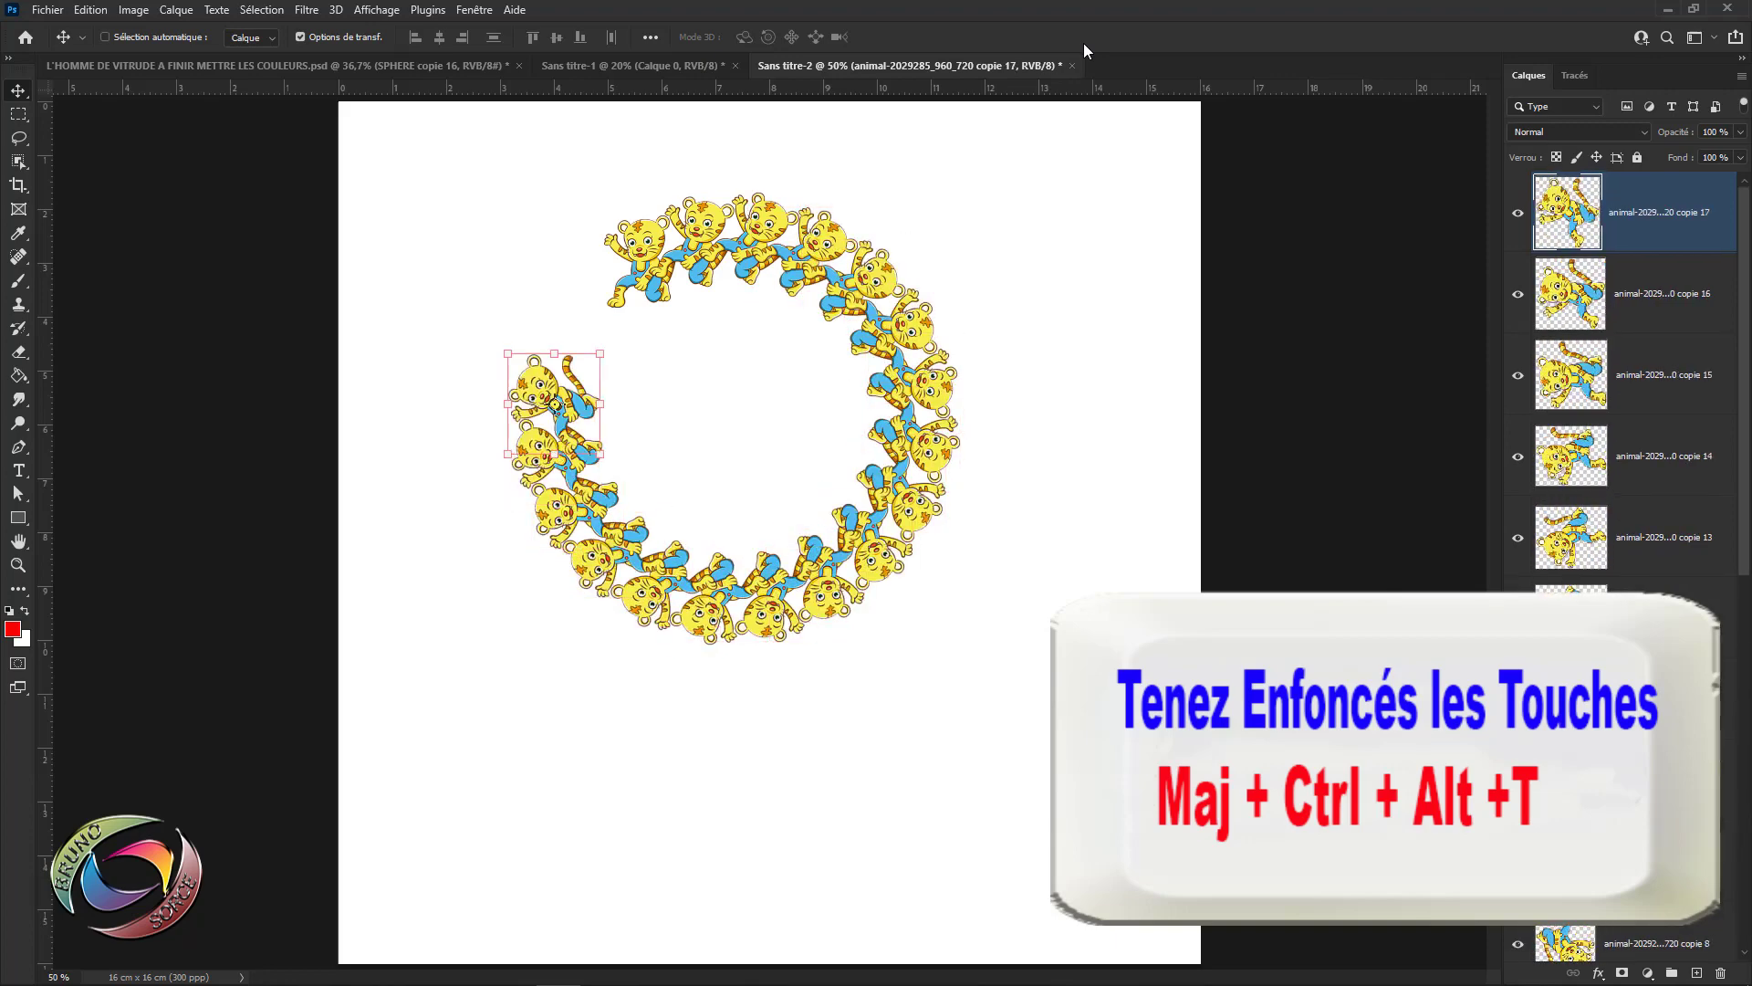
key("shift+ctrl+alt+t")
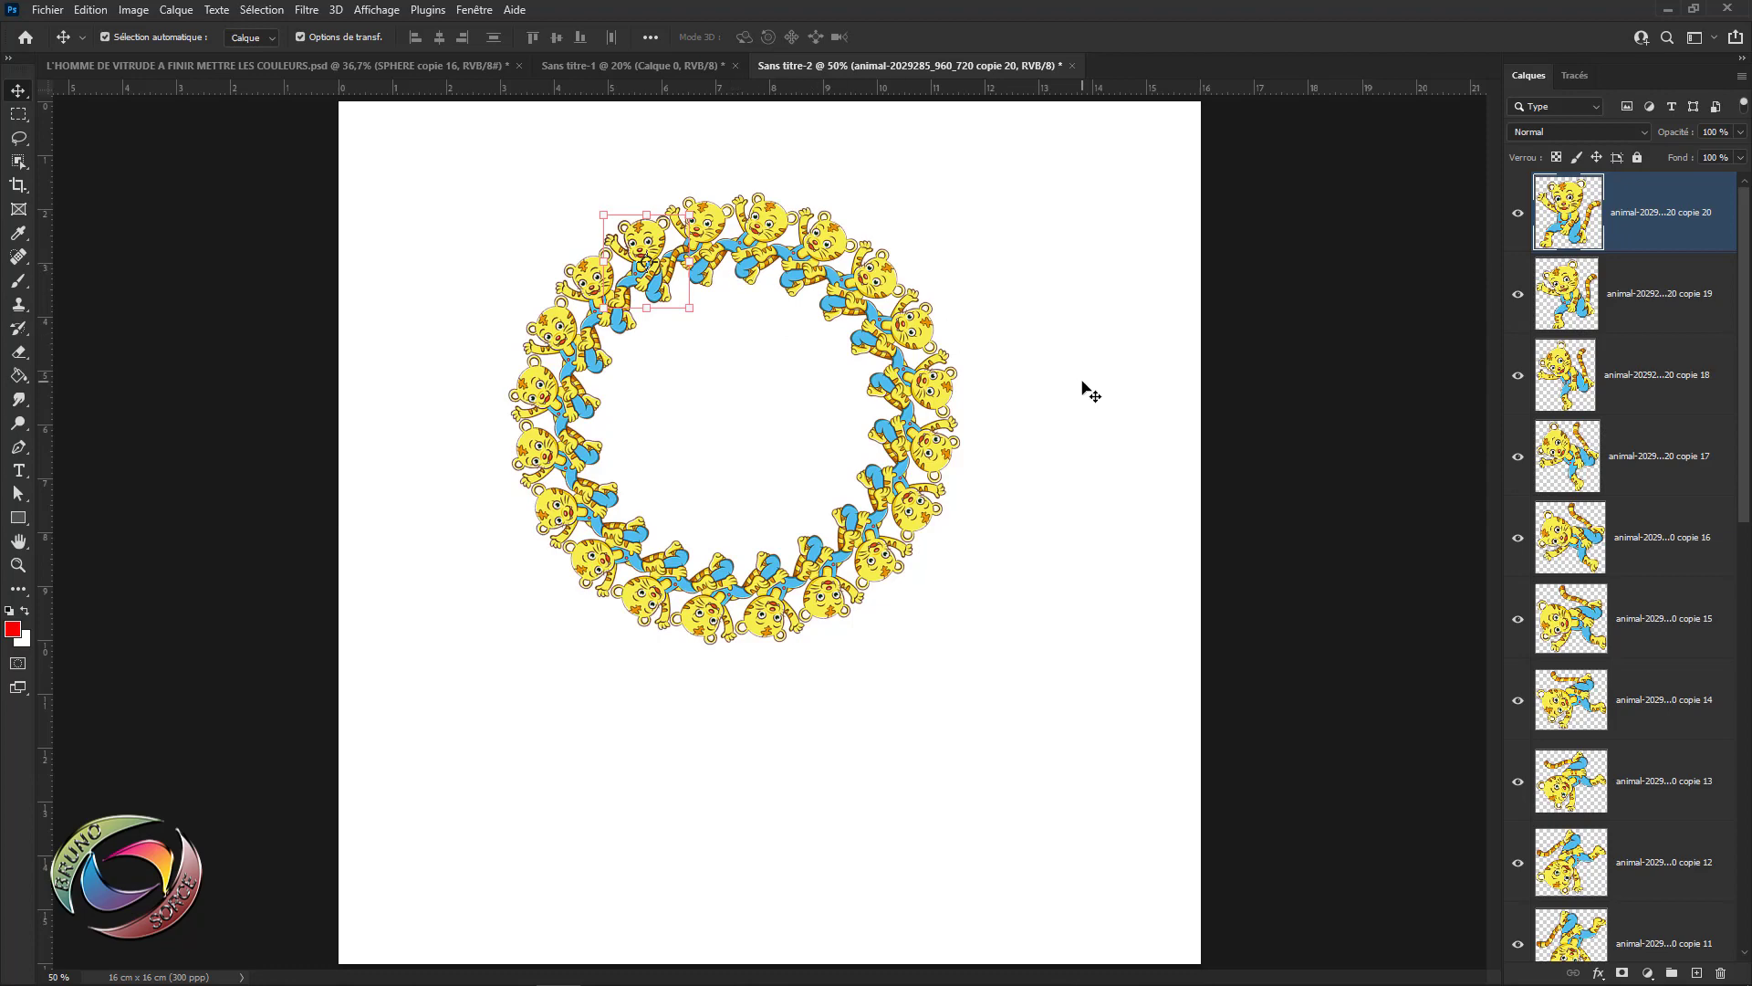
- Undo the 18° ring of copies back to the single original tiger
key("ctrl+z")
key("ctrl+z")
key("ctrl+z")
key("ctrl+z")
key("ctrl+z")
key("ctrl+z")
key("ctrl+z")
key("ctrl+z")
key("ctrl+z")
key("ctrl+z")
key("ctrl+z")
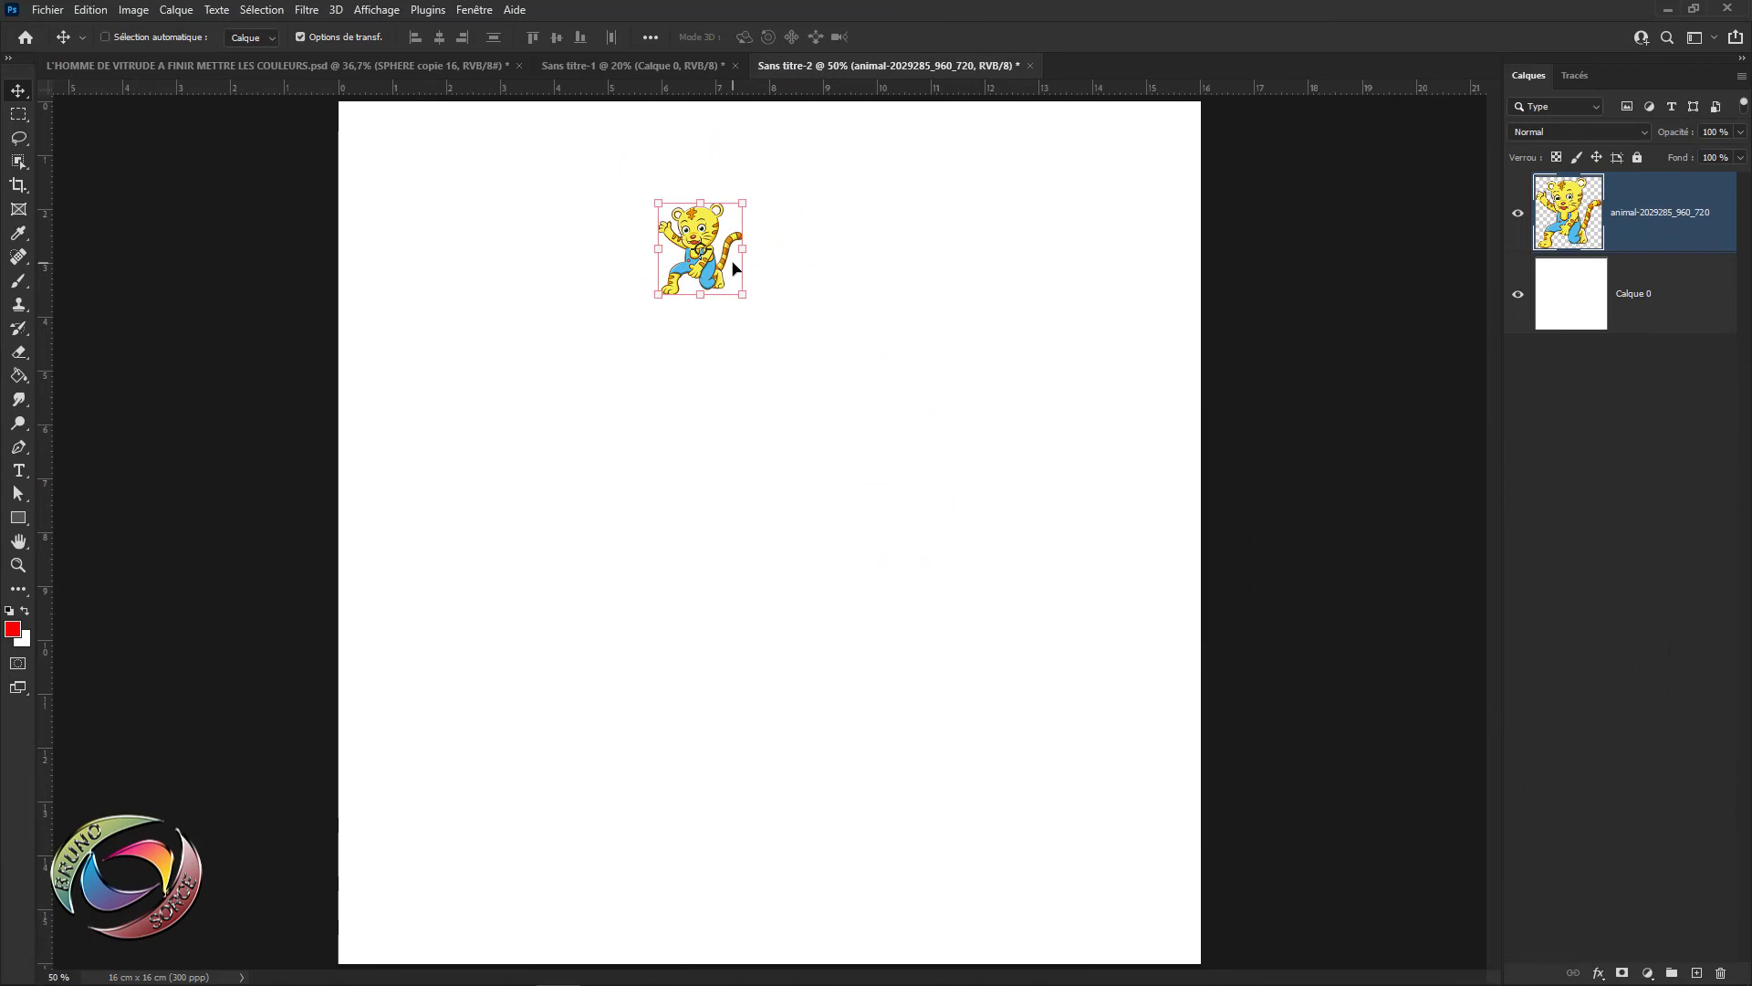
- Free-transform a copy of the tiger, rotating it 22,5° around a reference point below it at about X 783, Y 849 px
key("ctrl+t")
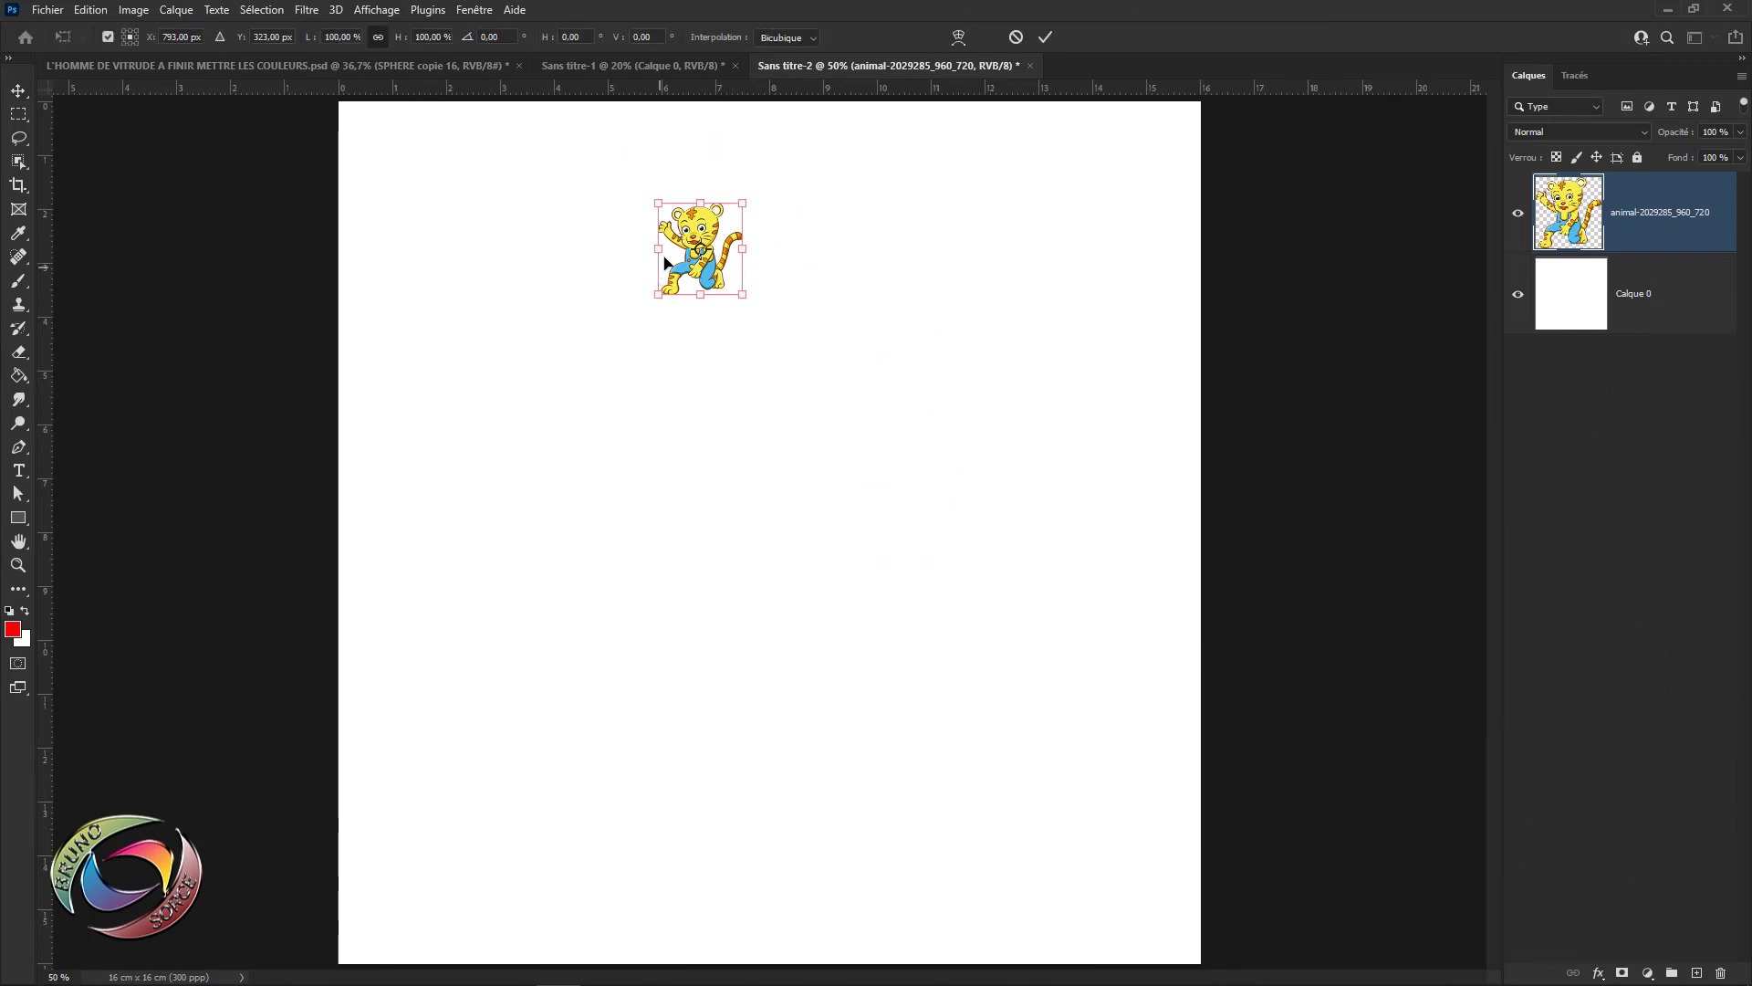
left_click_drag(700, 248, 697, 489)
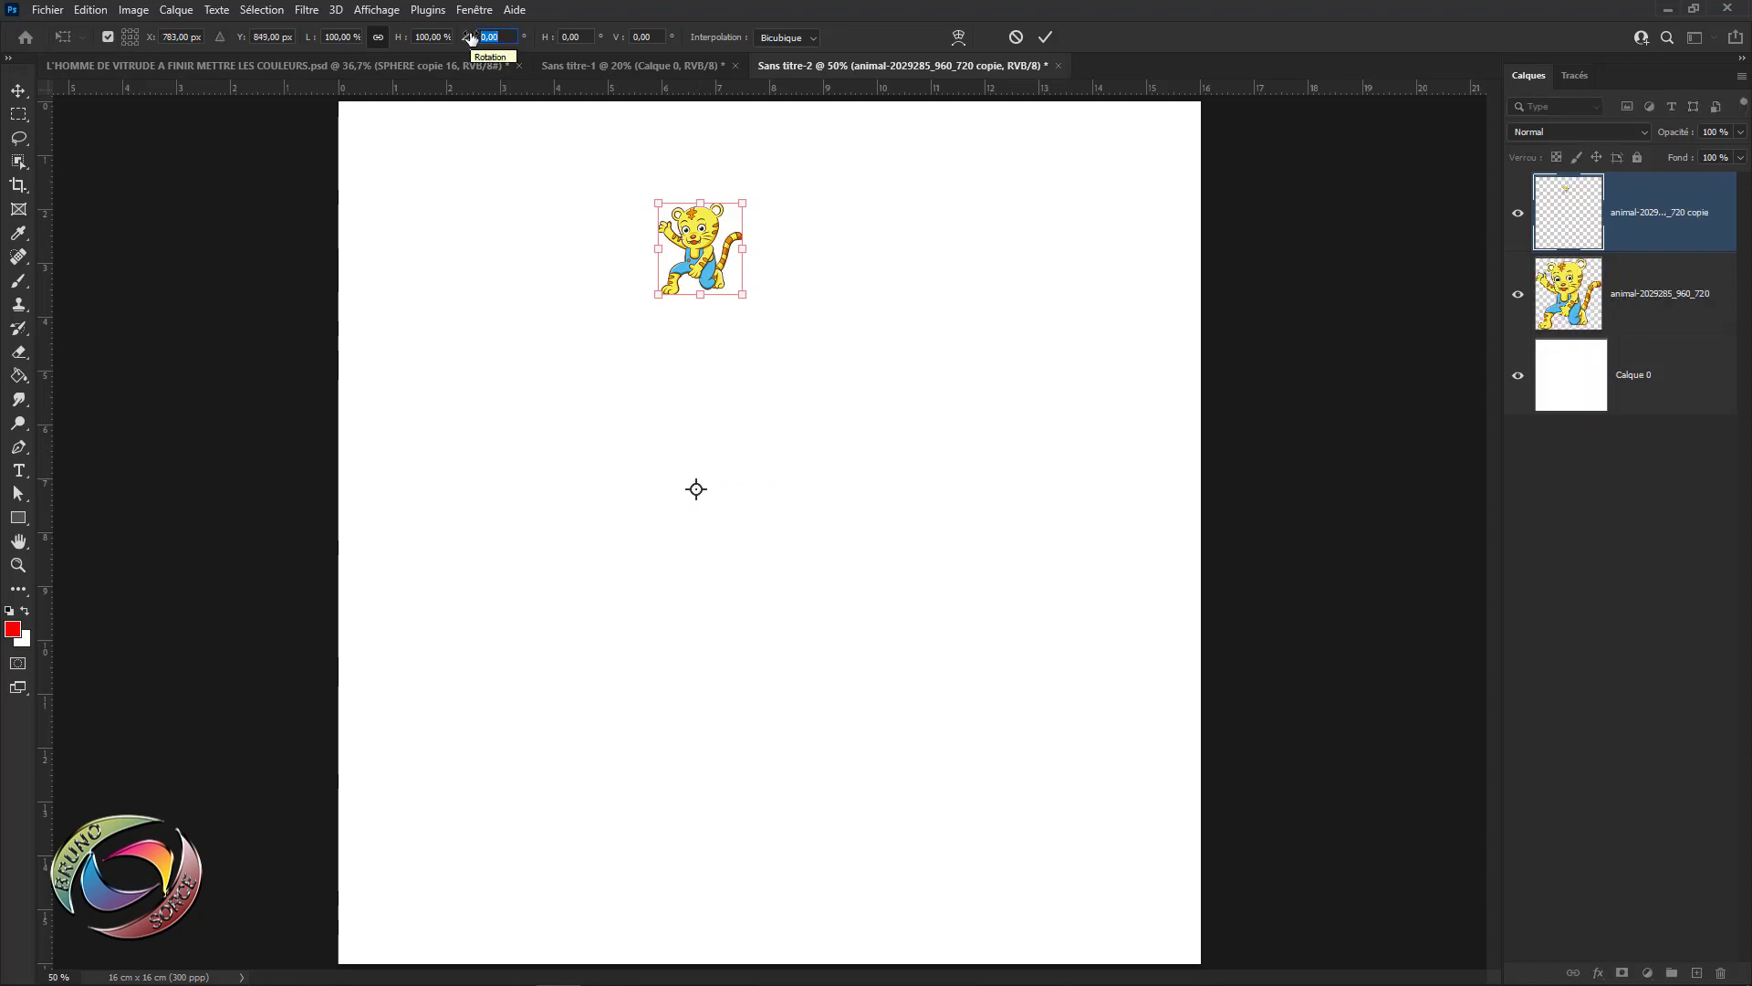
type("22")
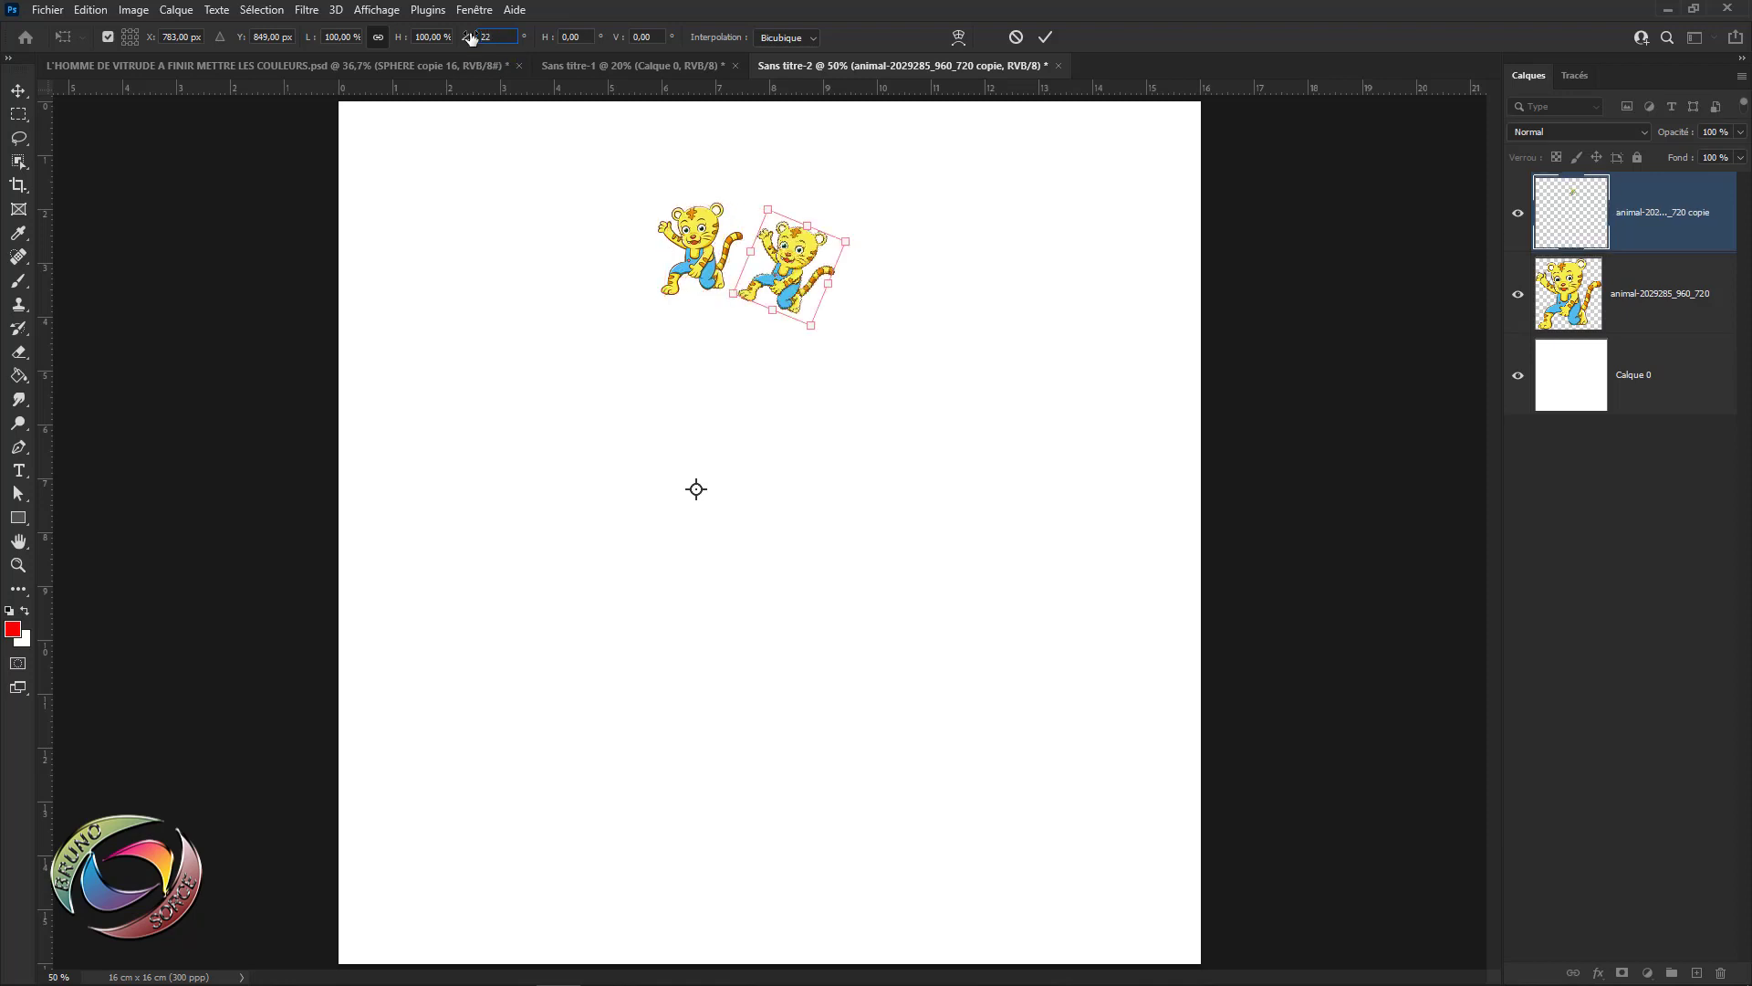
type(",5")
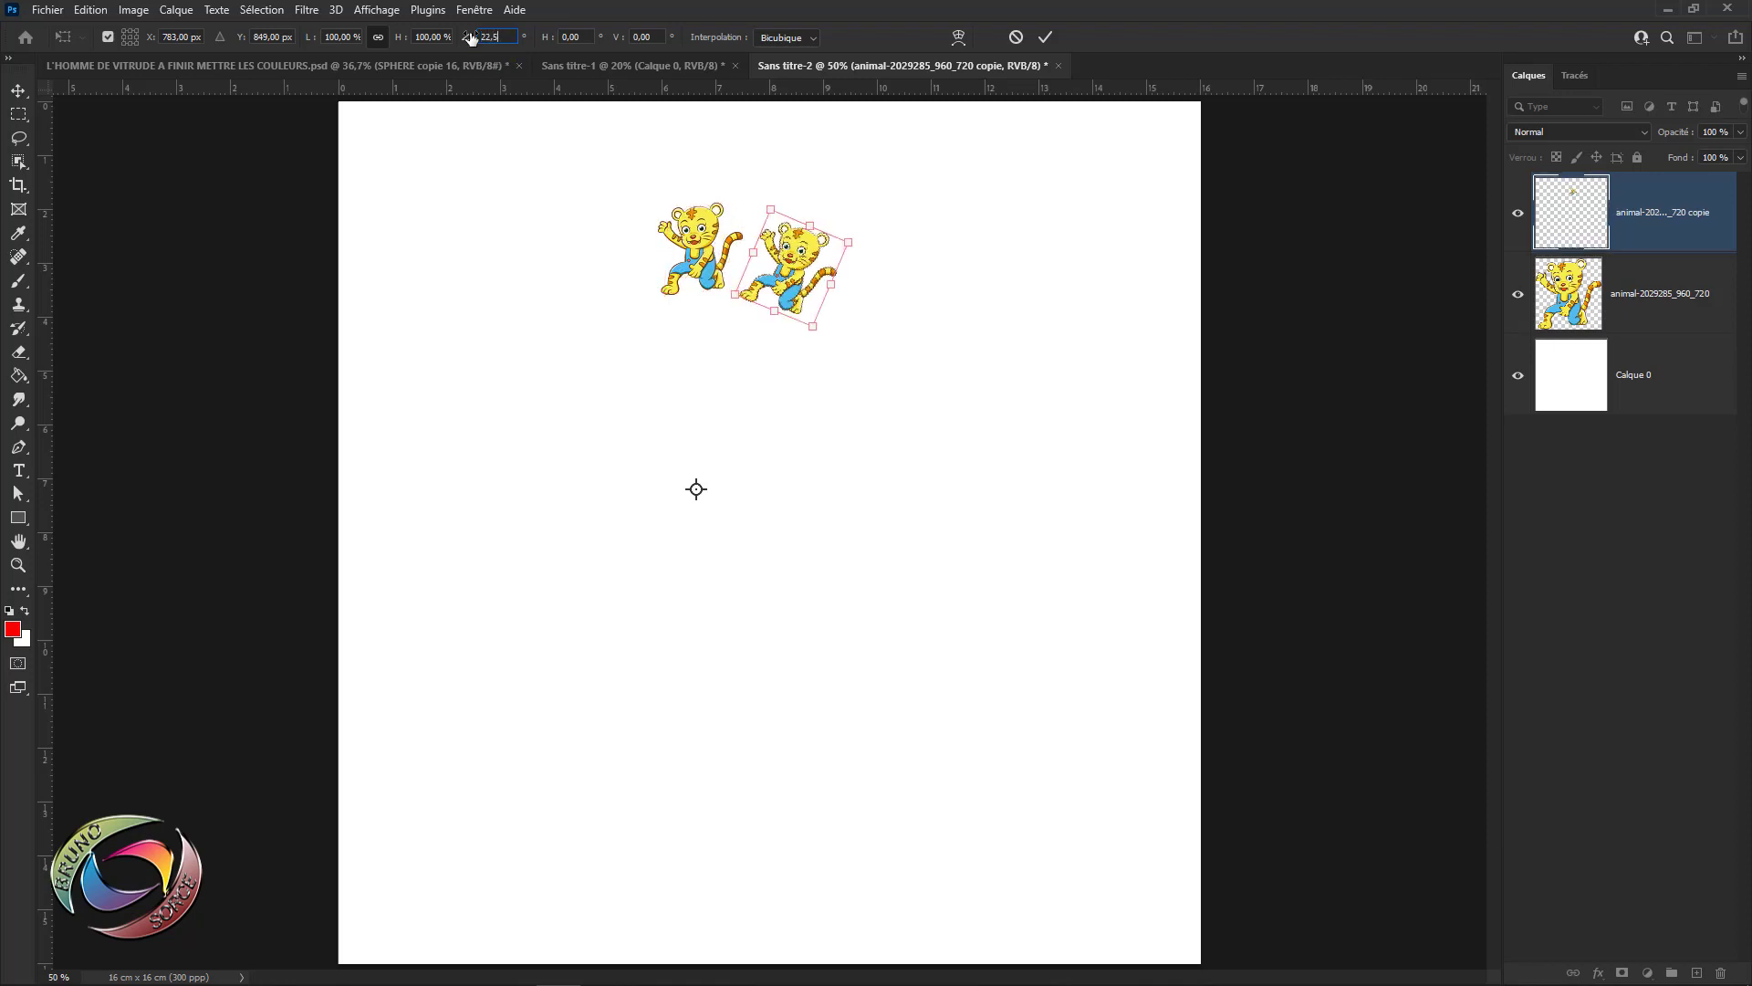
left_click(1045, 38)
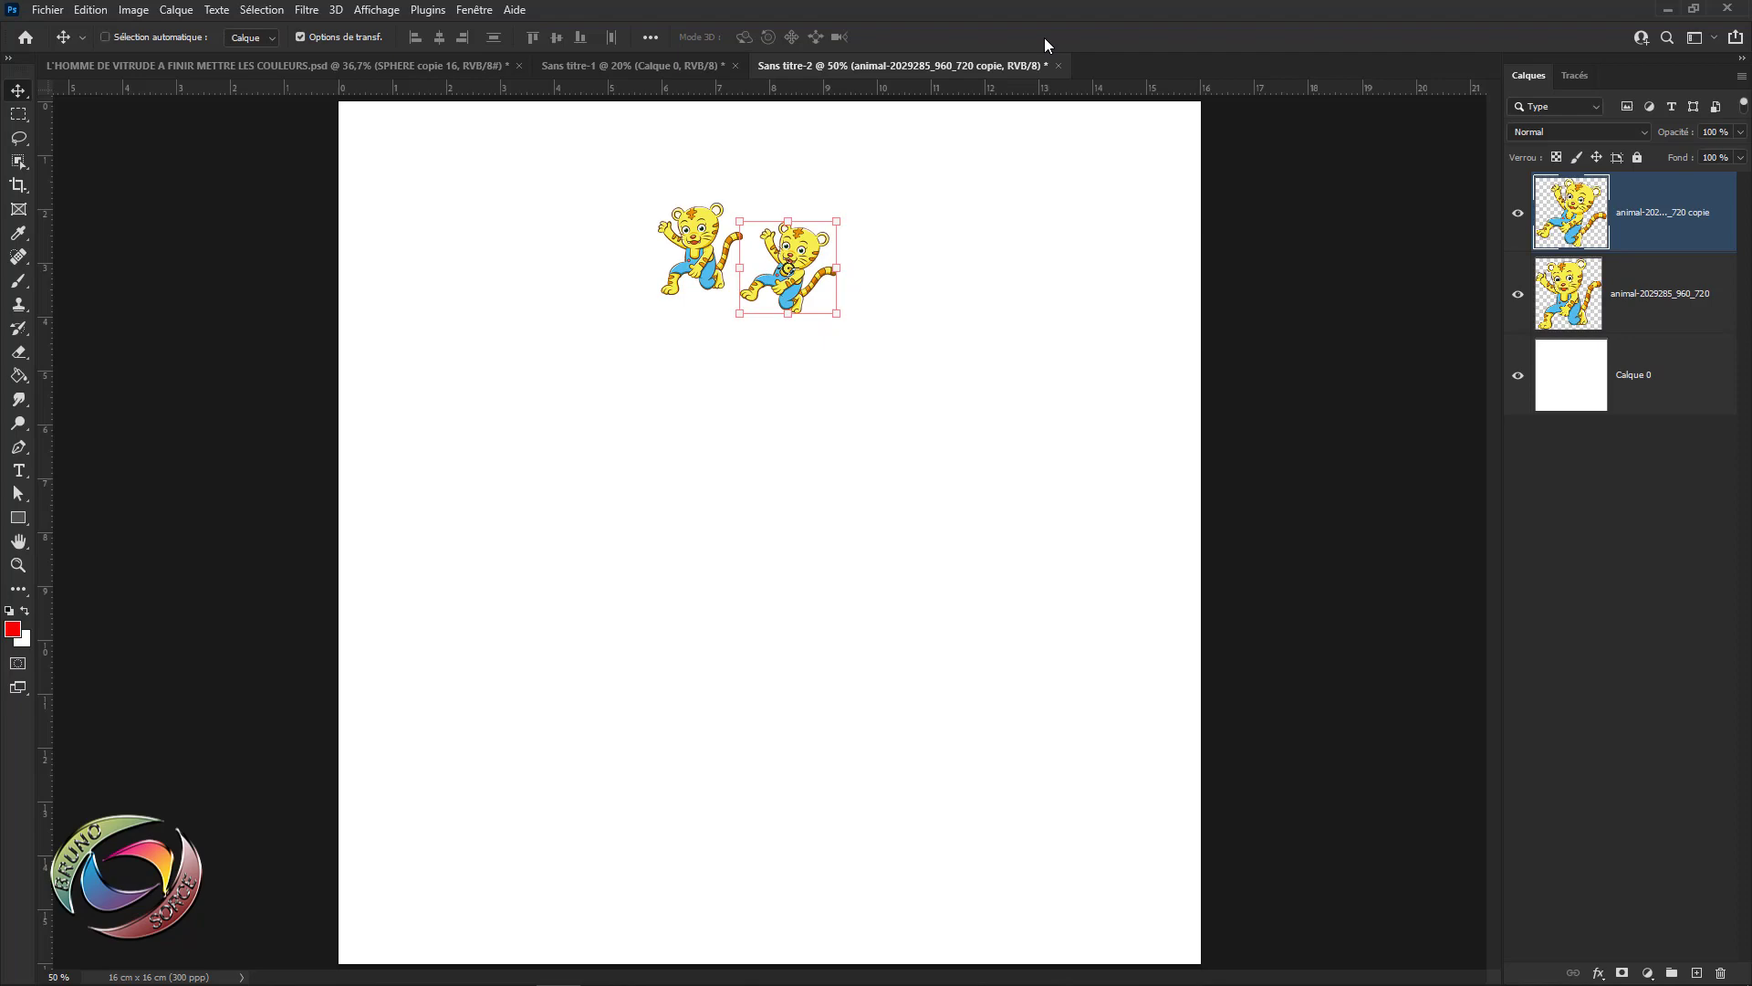
- Repeat the 22,5° copy-and-rotate transformation fourteen more times to complete a circle of sixteen tigers
key("ctrl+shift+alt+t")
key("ctrl+shift+alt+t")
key("ctrl+shift+alt+t")
key("ctrl+shift+alt+t")
key("ctrl+shift+alt+t")
key("ctrl+shift+alt+t")
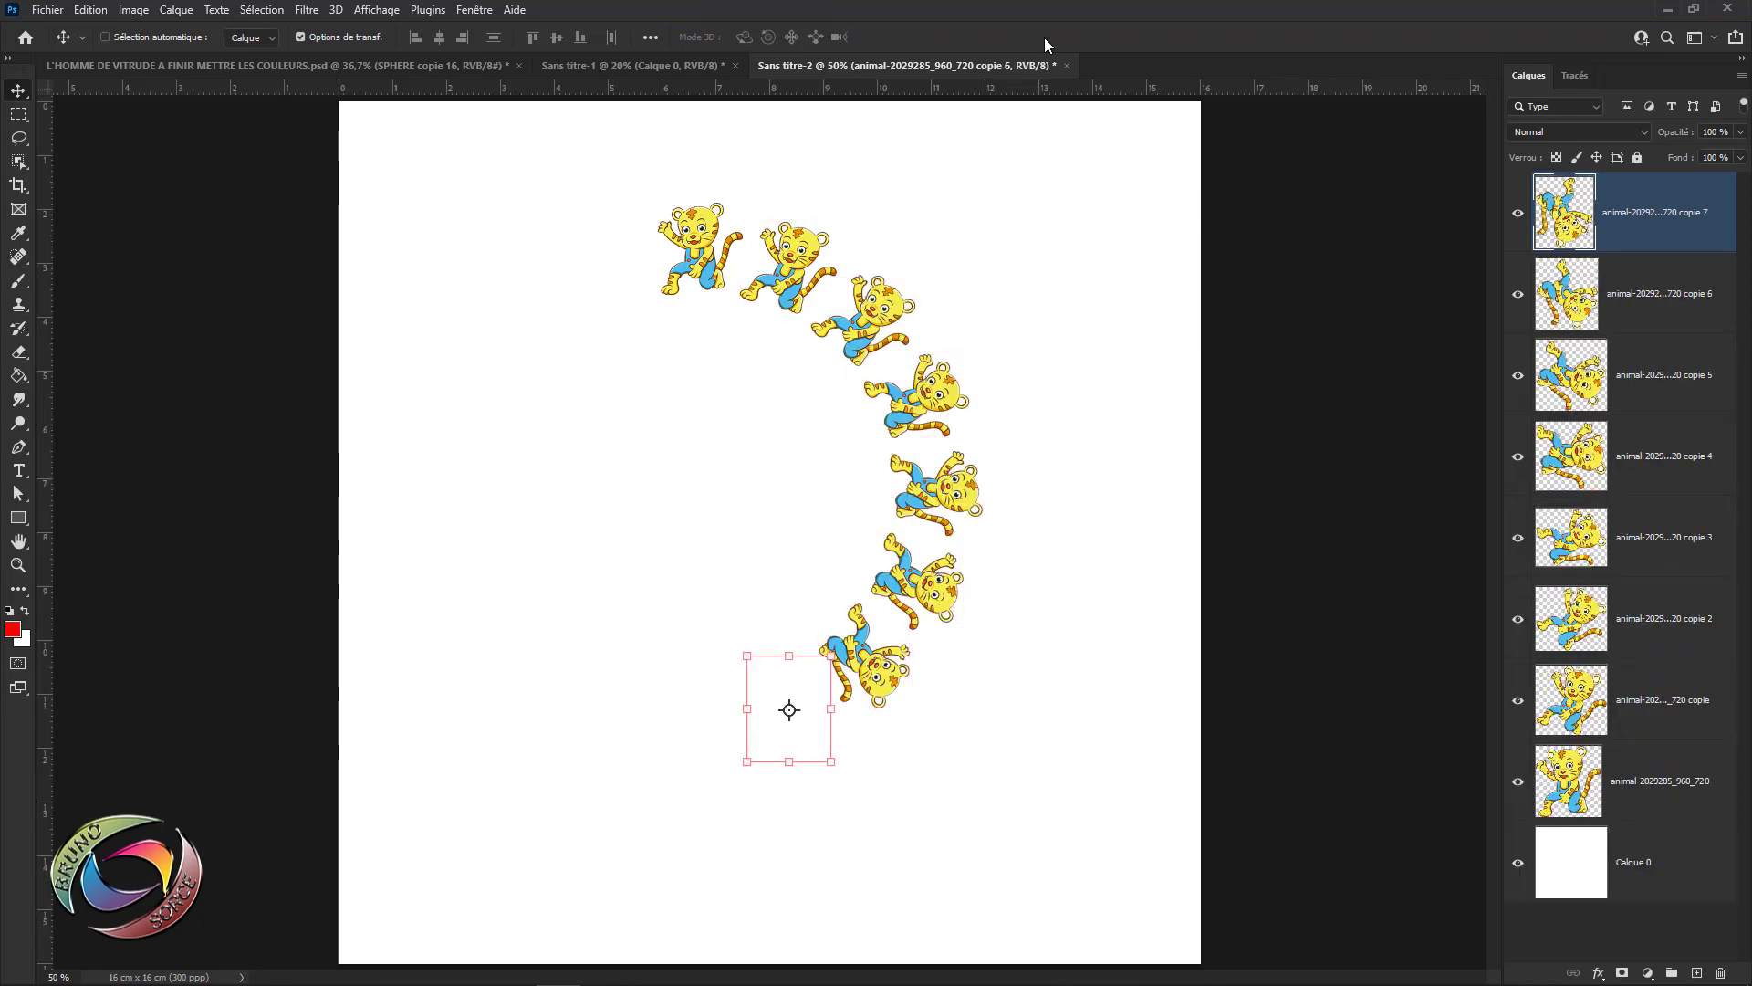
key("ctrl+shift+alt+t")
key("ctrl+shift+alt+t")
key("ctrl+shift+alt+t")
key("ctrl+shift+alt+t")
key("ctrl+shift+alt+t")
key("ctrl+shift+alt+t")
key("ctrl+shift+alt+t")
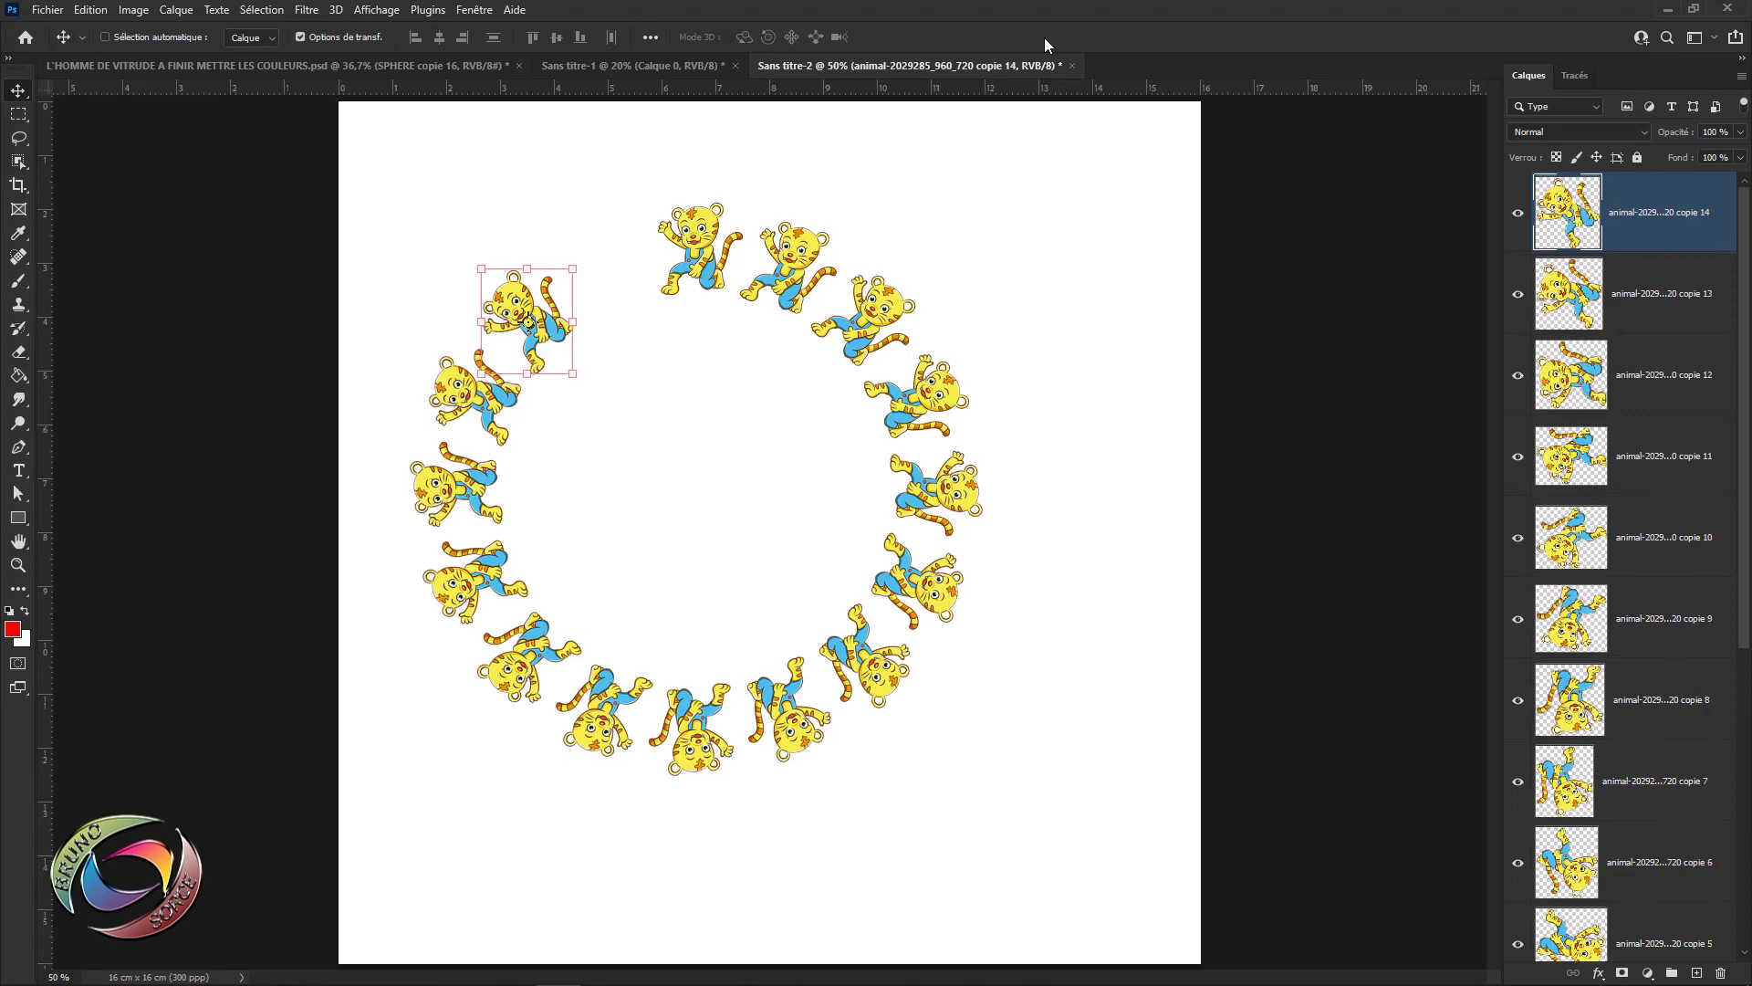
key("ctrl+shift+alt+t")
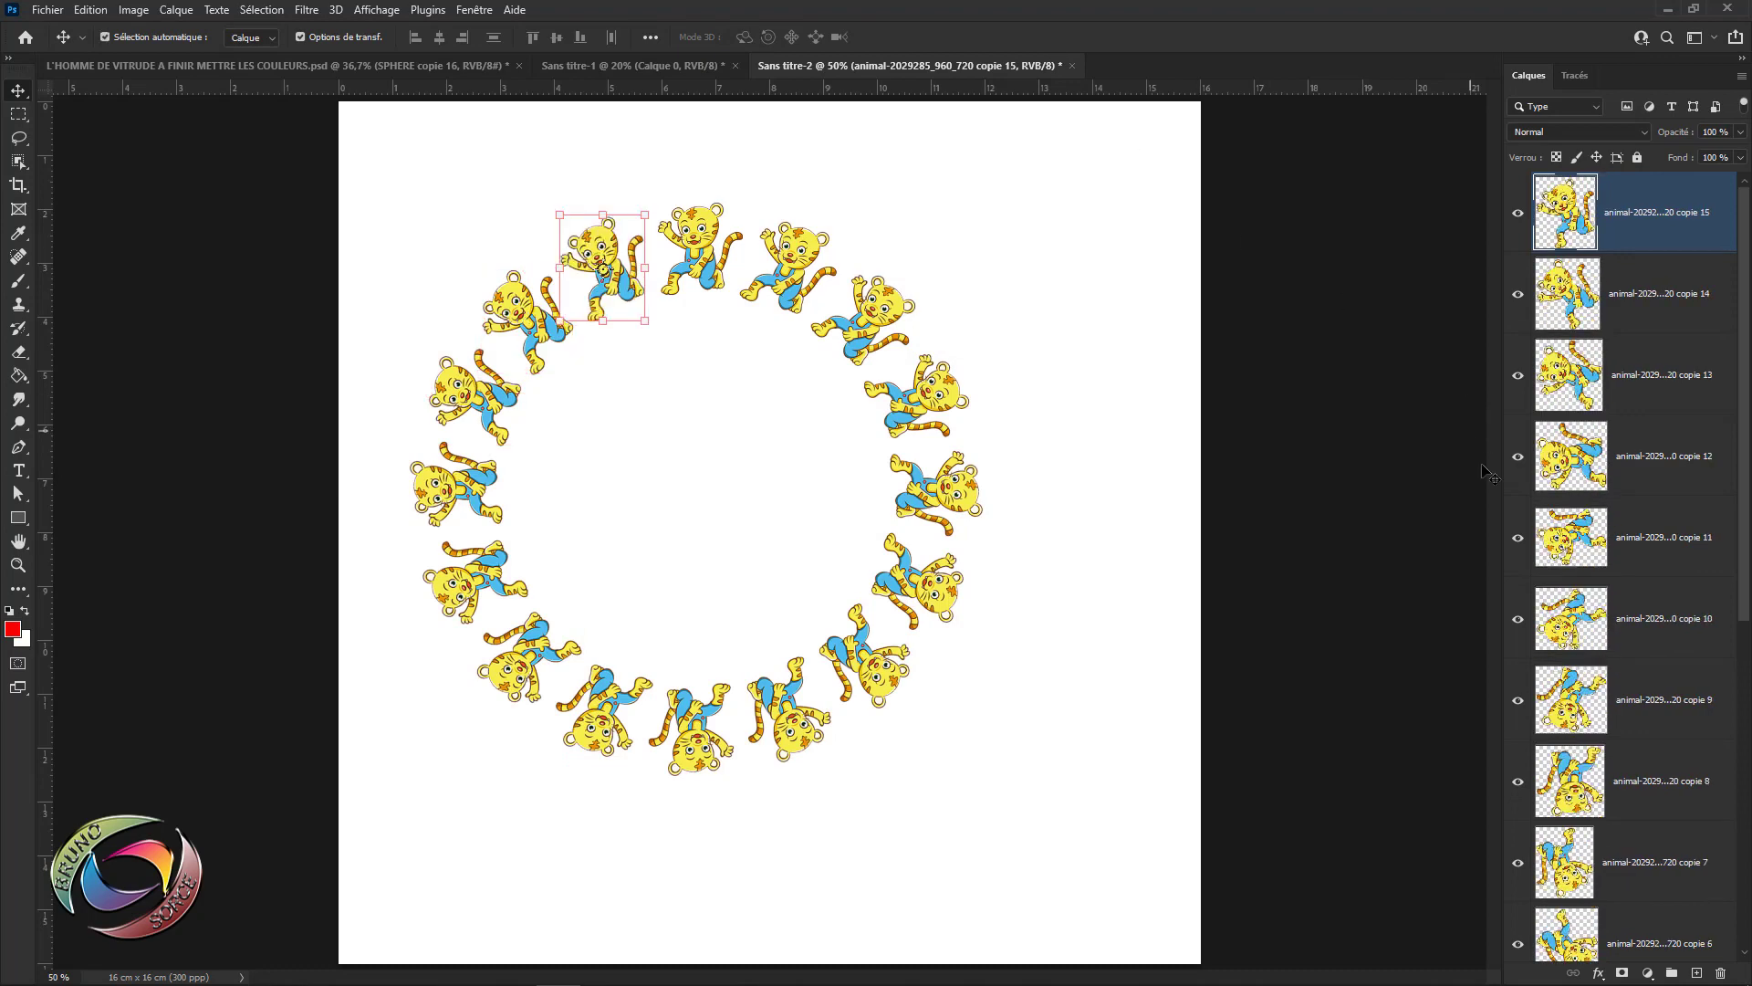
- Select all the tiger layers down to animal-2029285_960_720 and merge them into one layer
scroll(1656, 265, "down", 5)
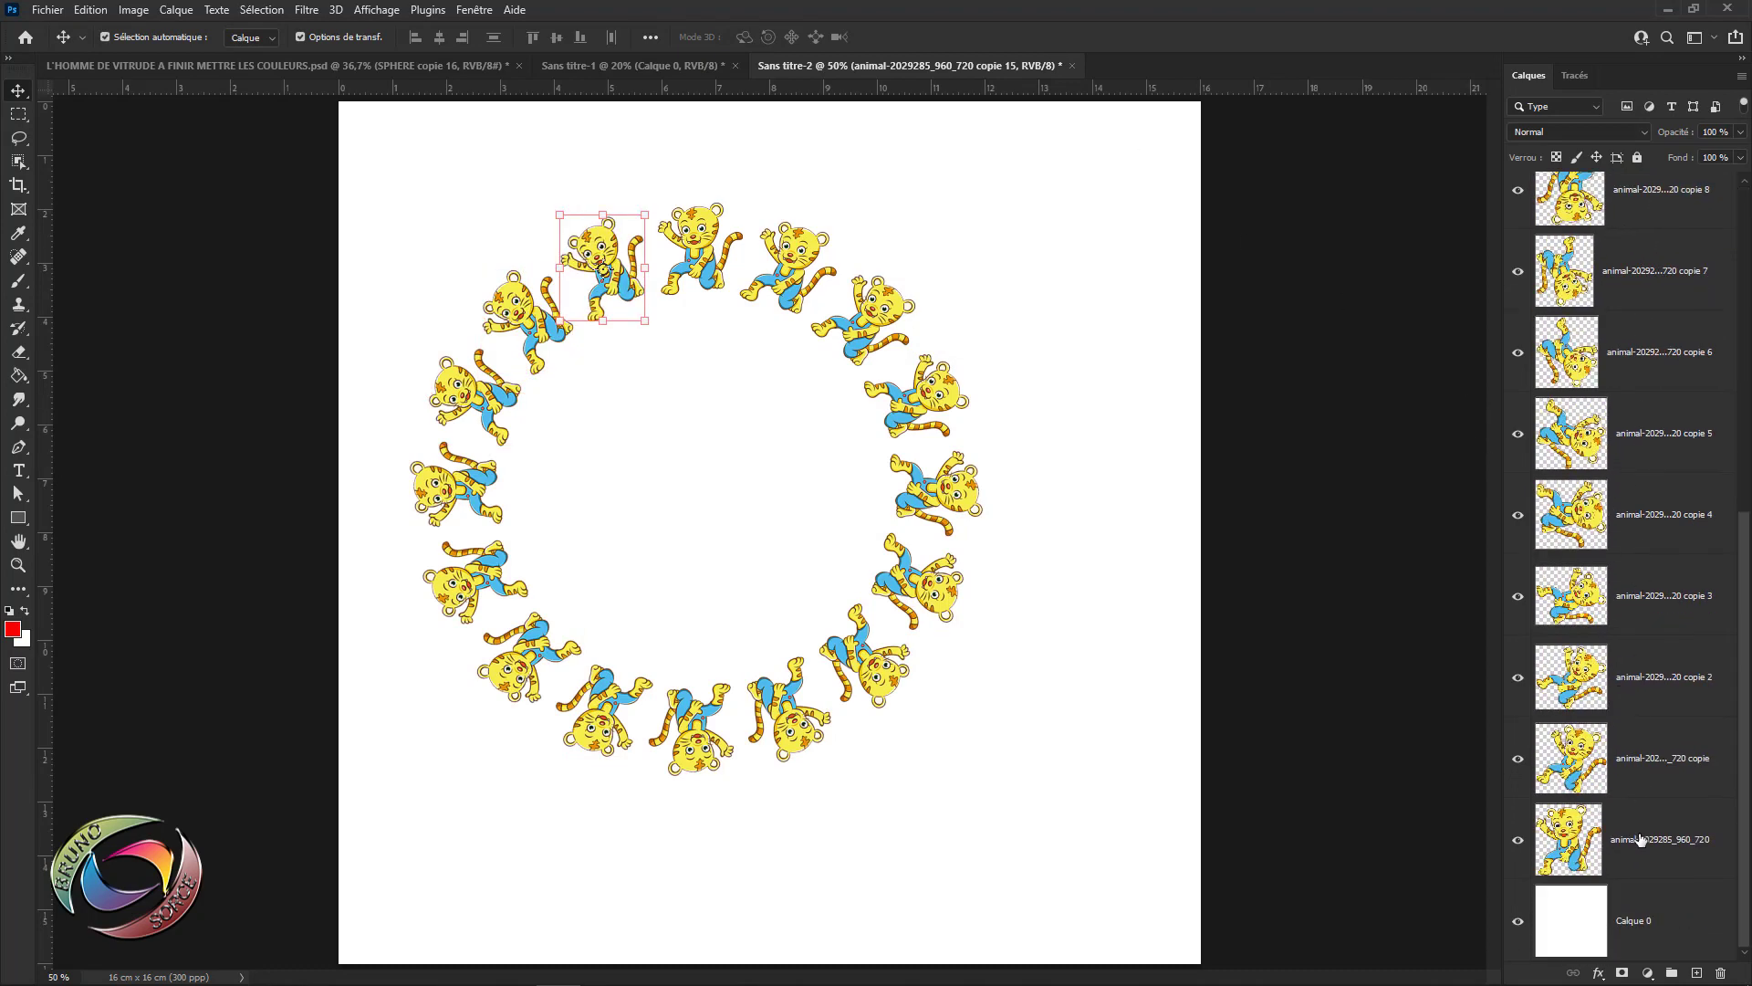
left_click(1653, 818, "shift")
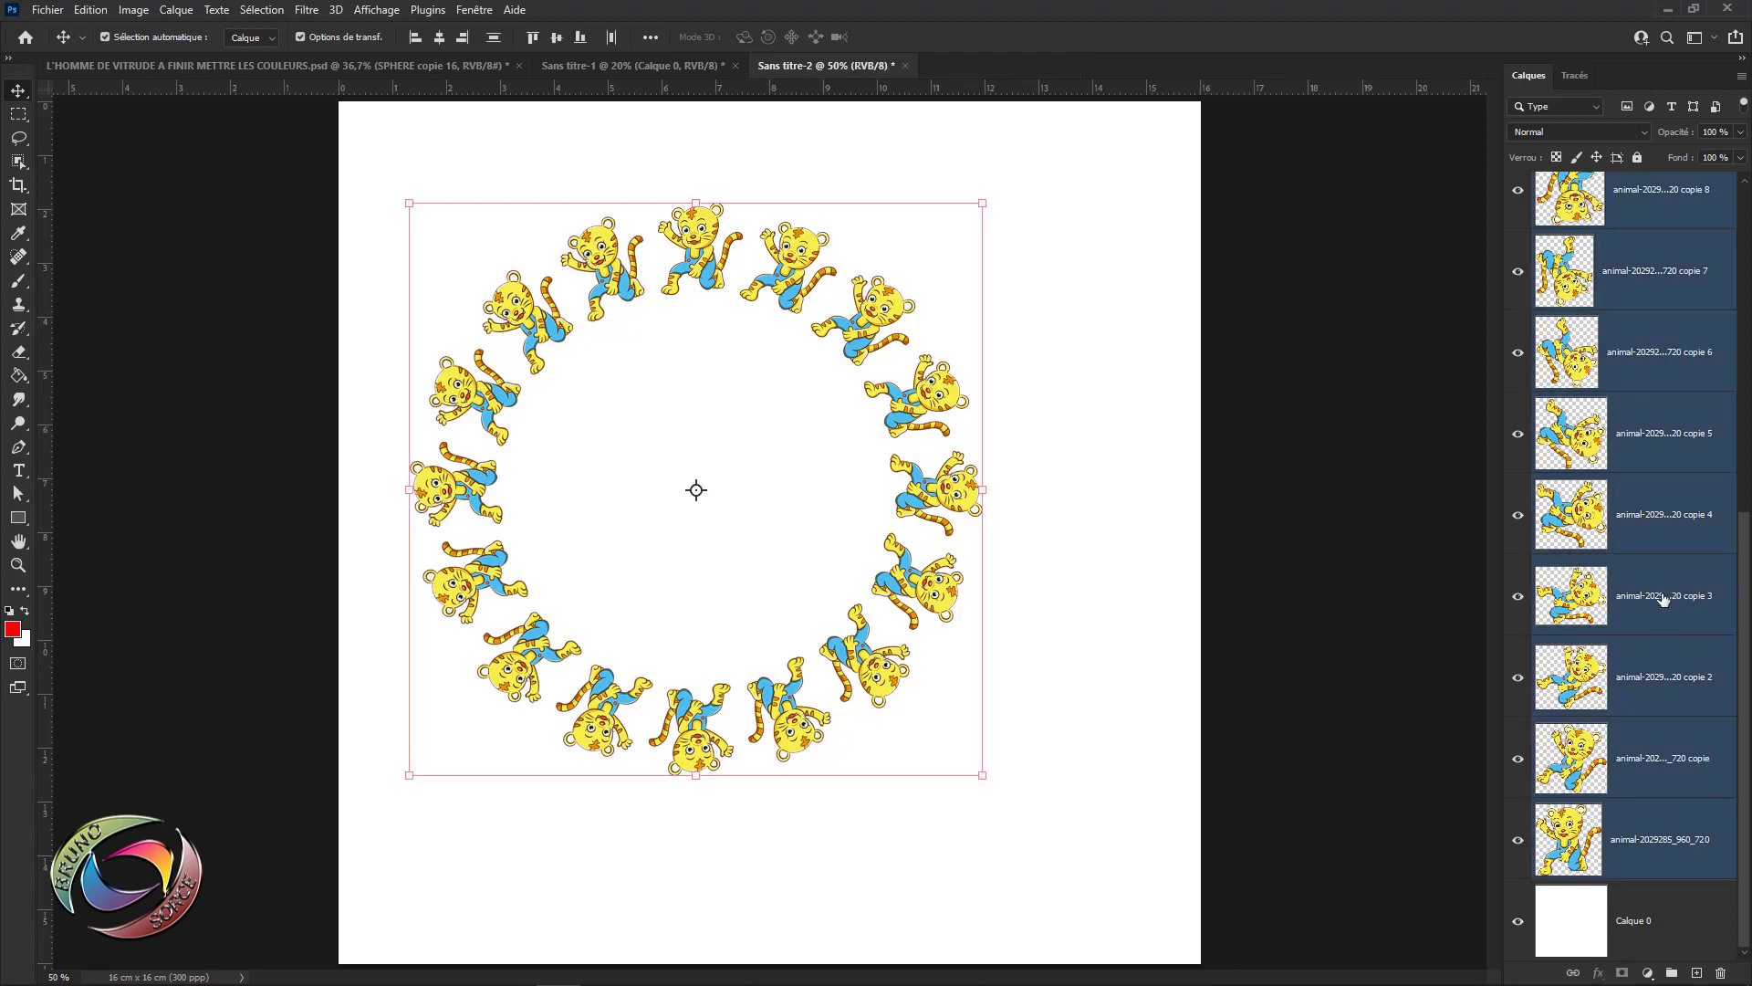
right_click(1654, 537)
left_click(1424, 730)
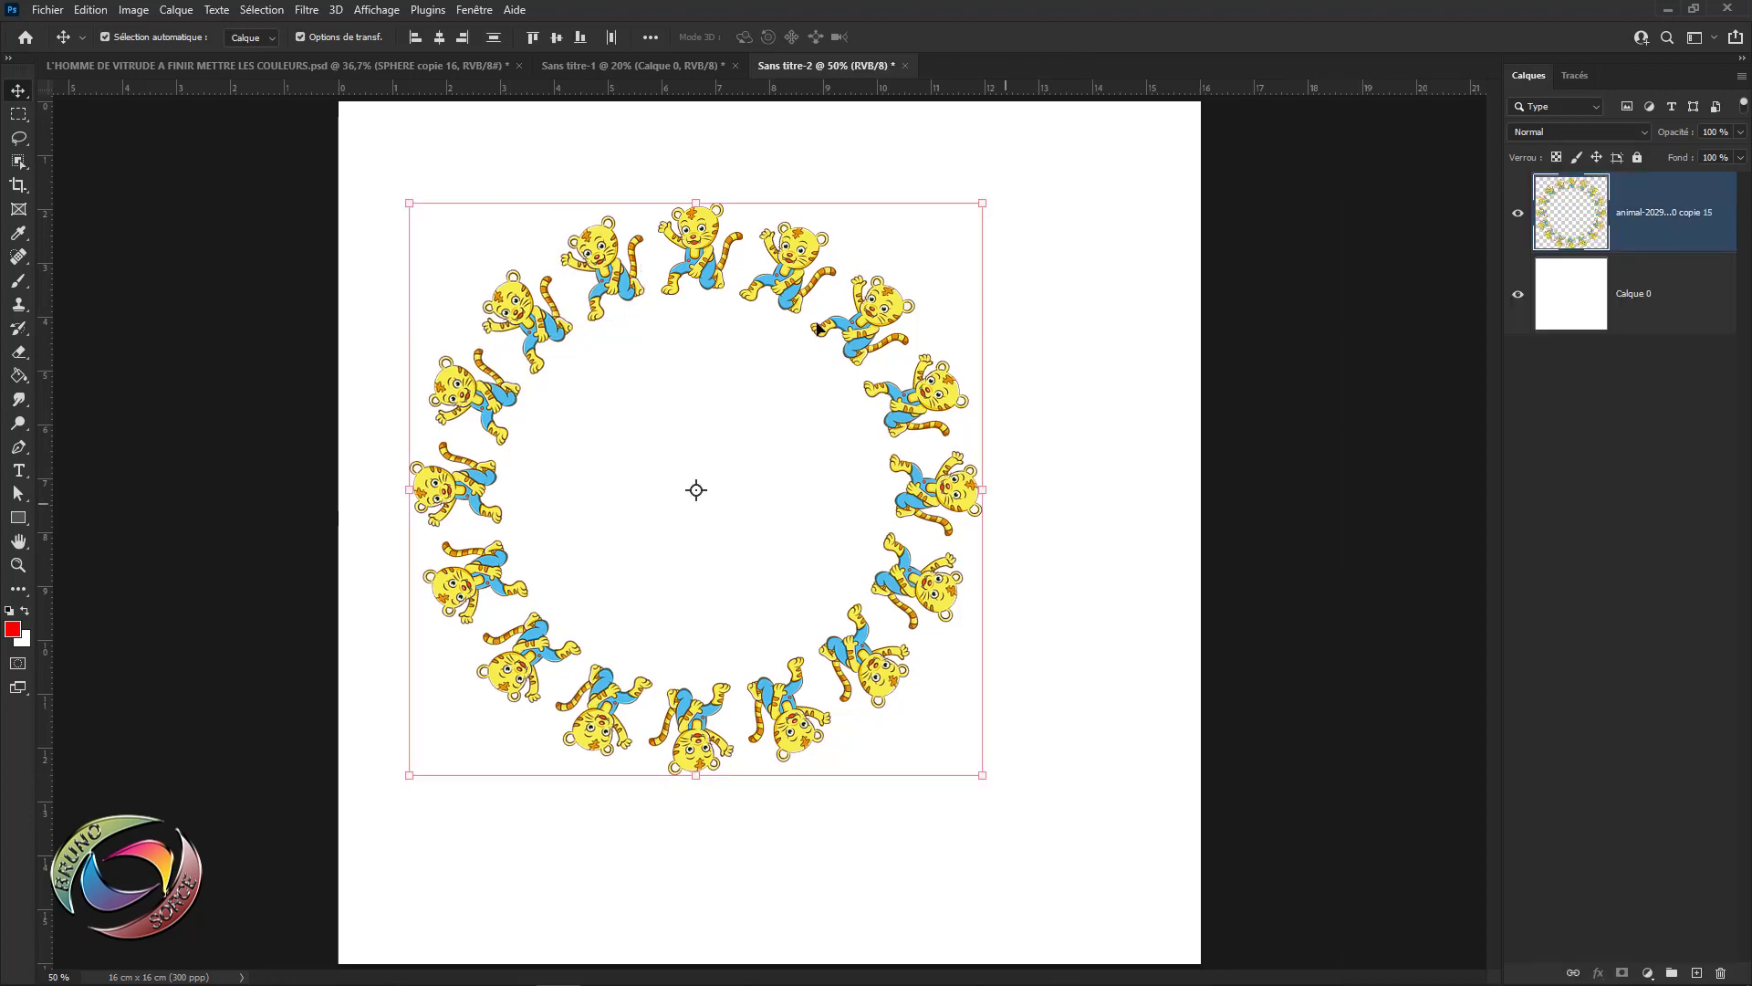
- Rotate the merged tiger ring by about 42°, enlarge it to about 104 % and shift it slightly
left_click(983, 203)
left_click_drag(983, 203, 949, 534)
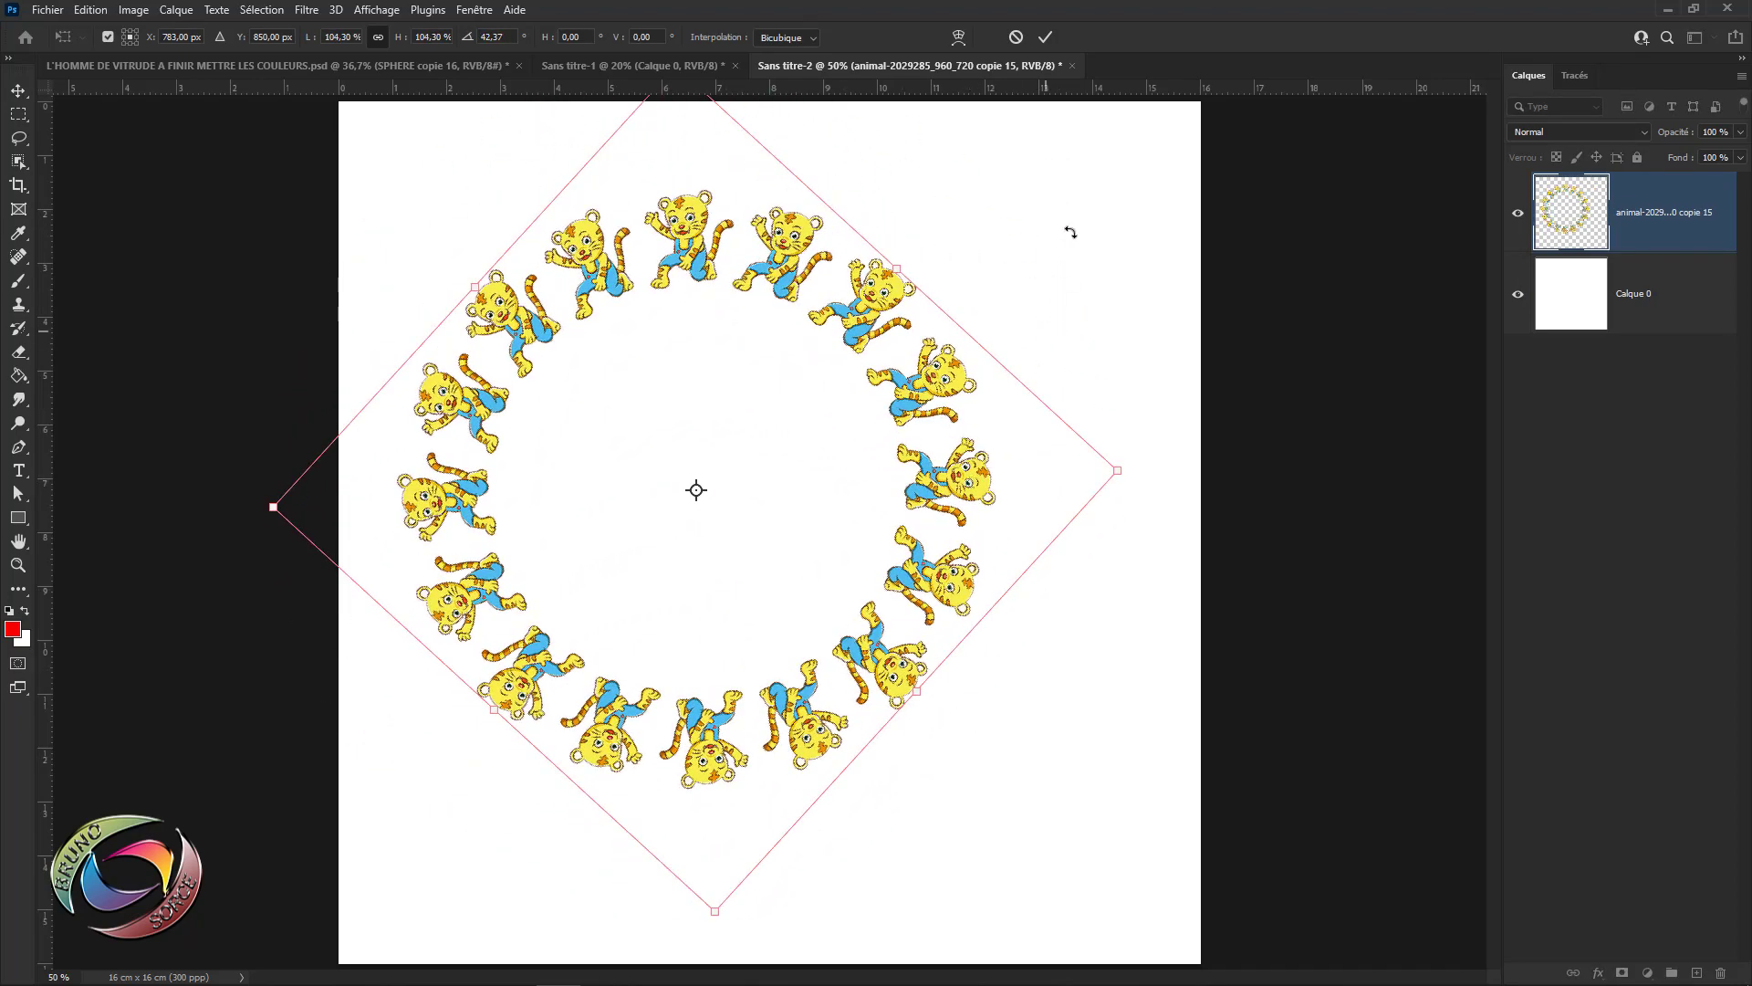
left_click(1046, 38)
left_click_drag(885, 296, 949, 311)
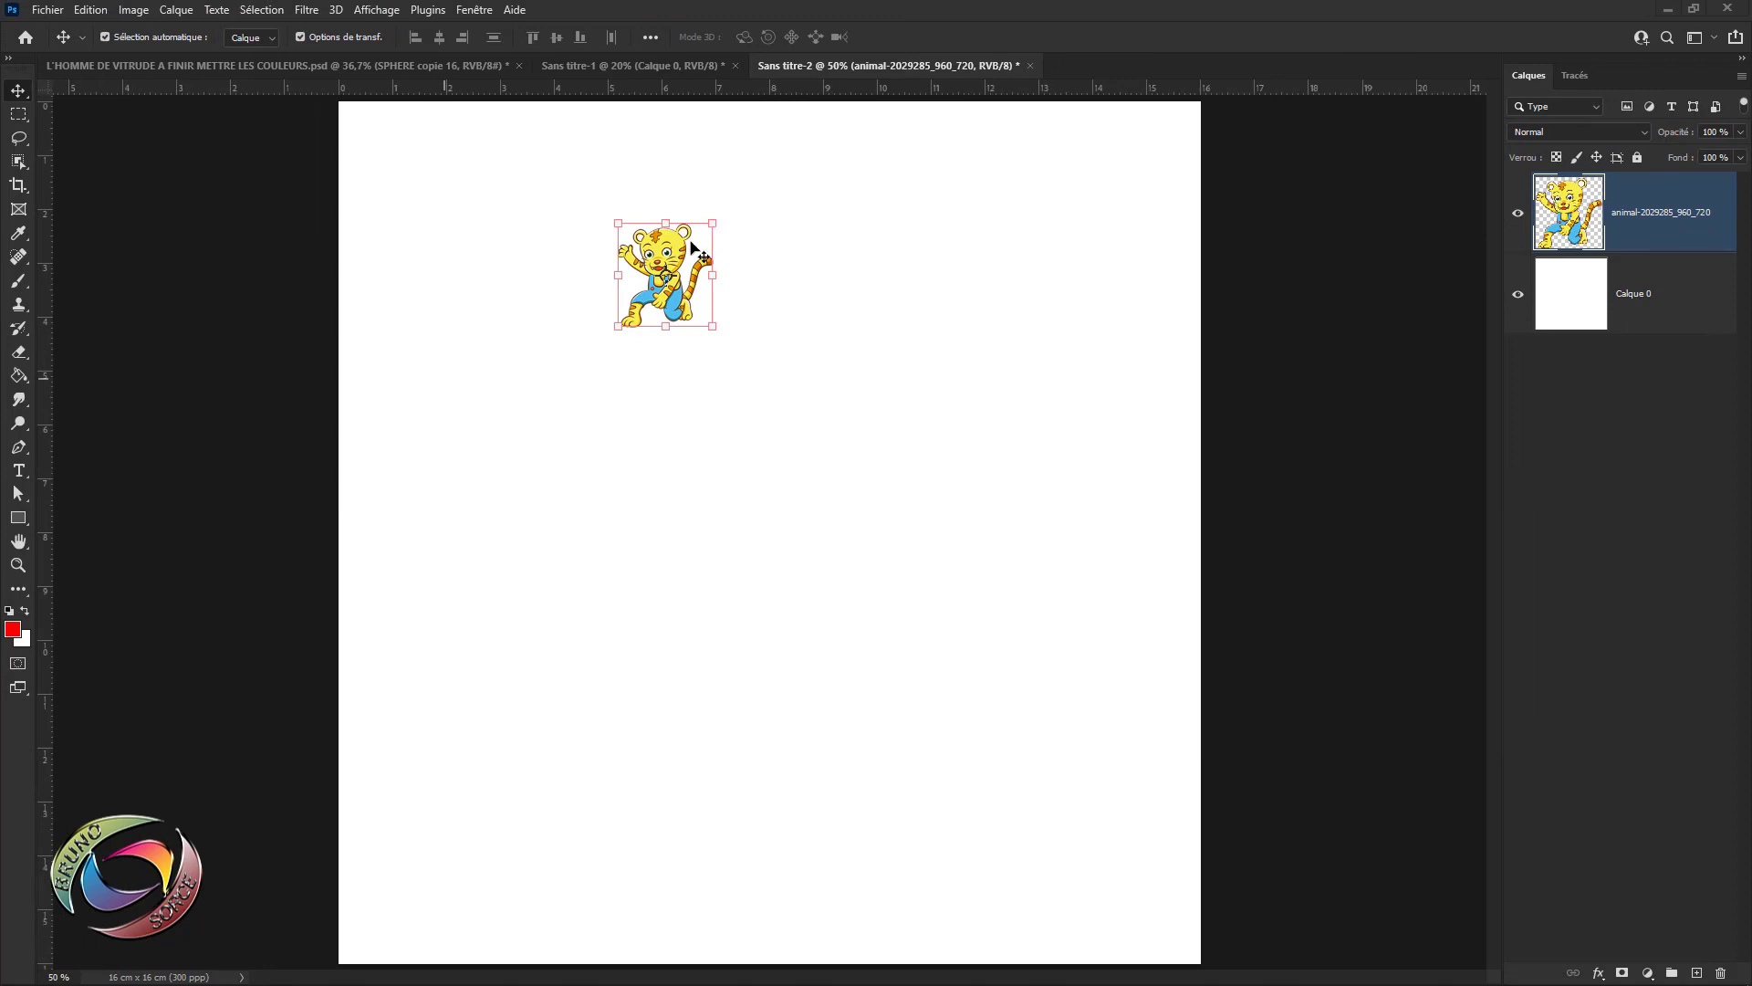
- Enlarge the single tiger to about 367 % and make a free-transformed copy rotated 20° around its own centre
left_click_drag(670, 243, 945, 292)
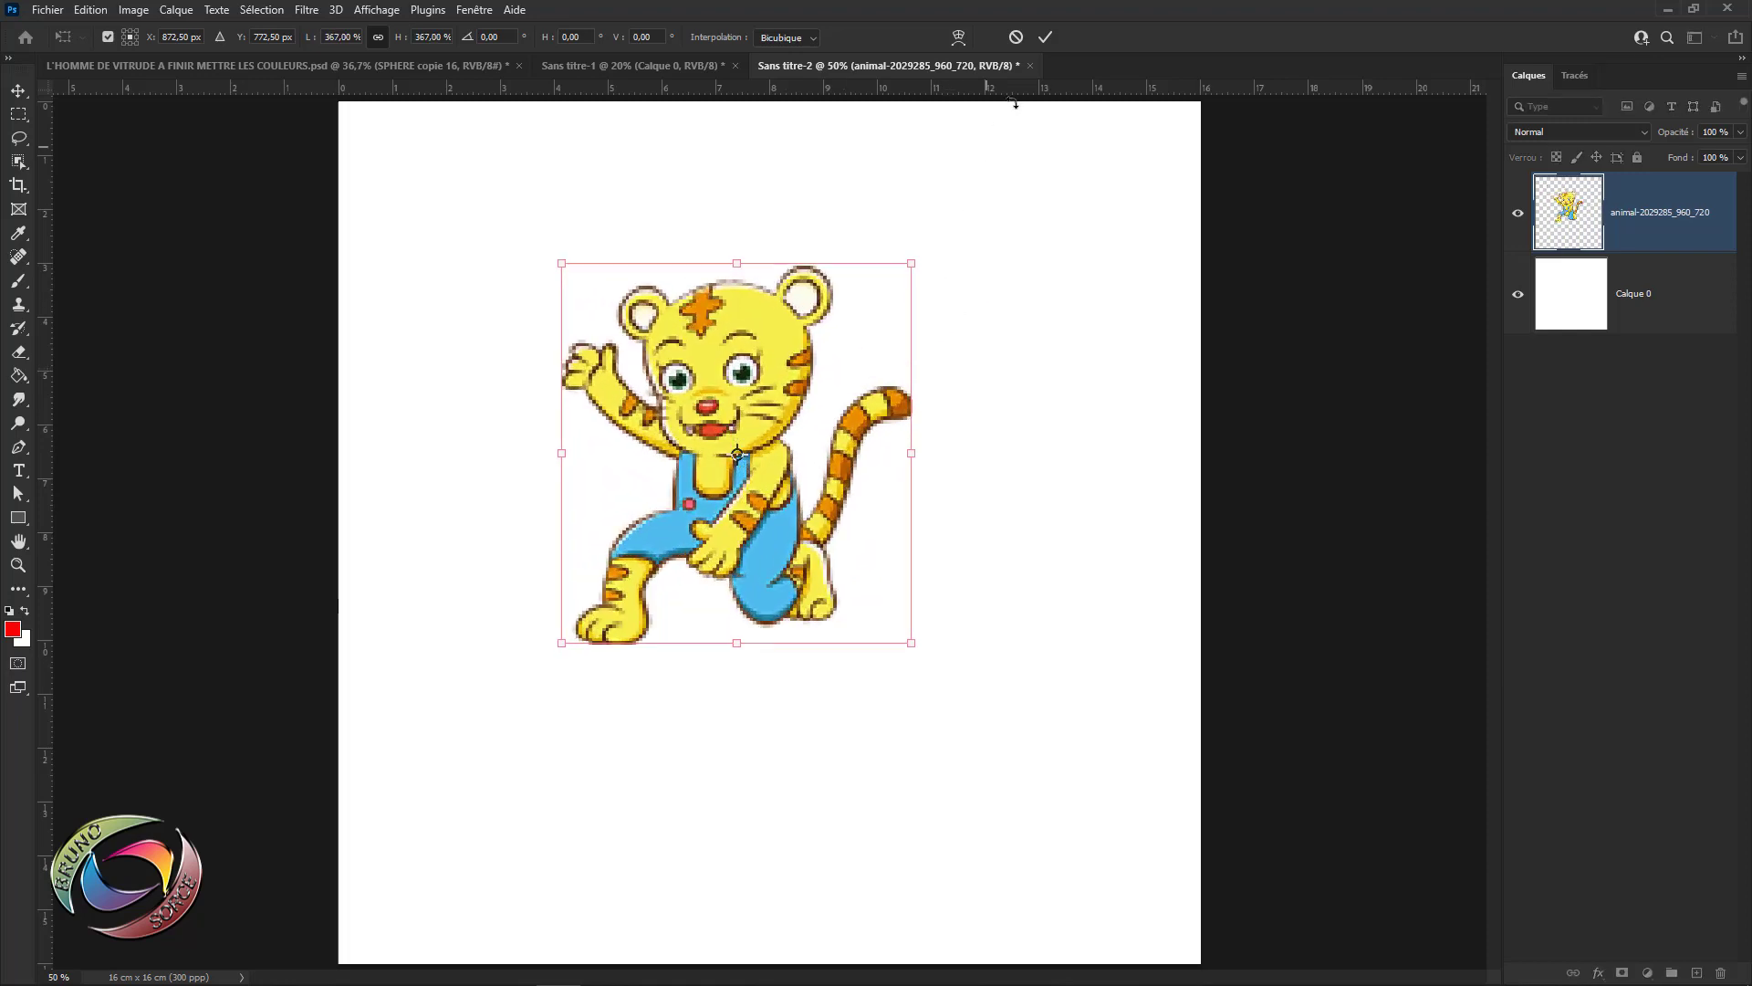
left_click(1046, 38)
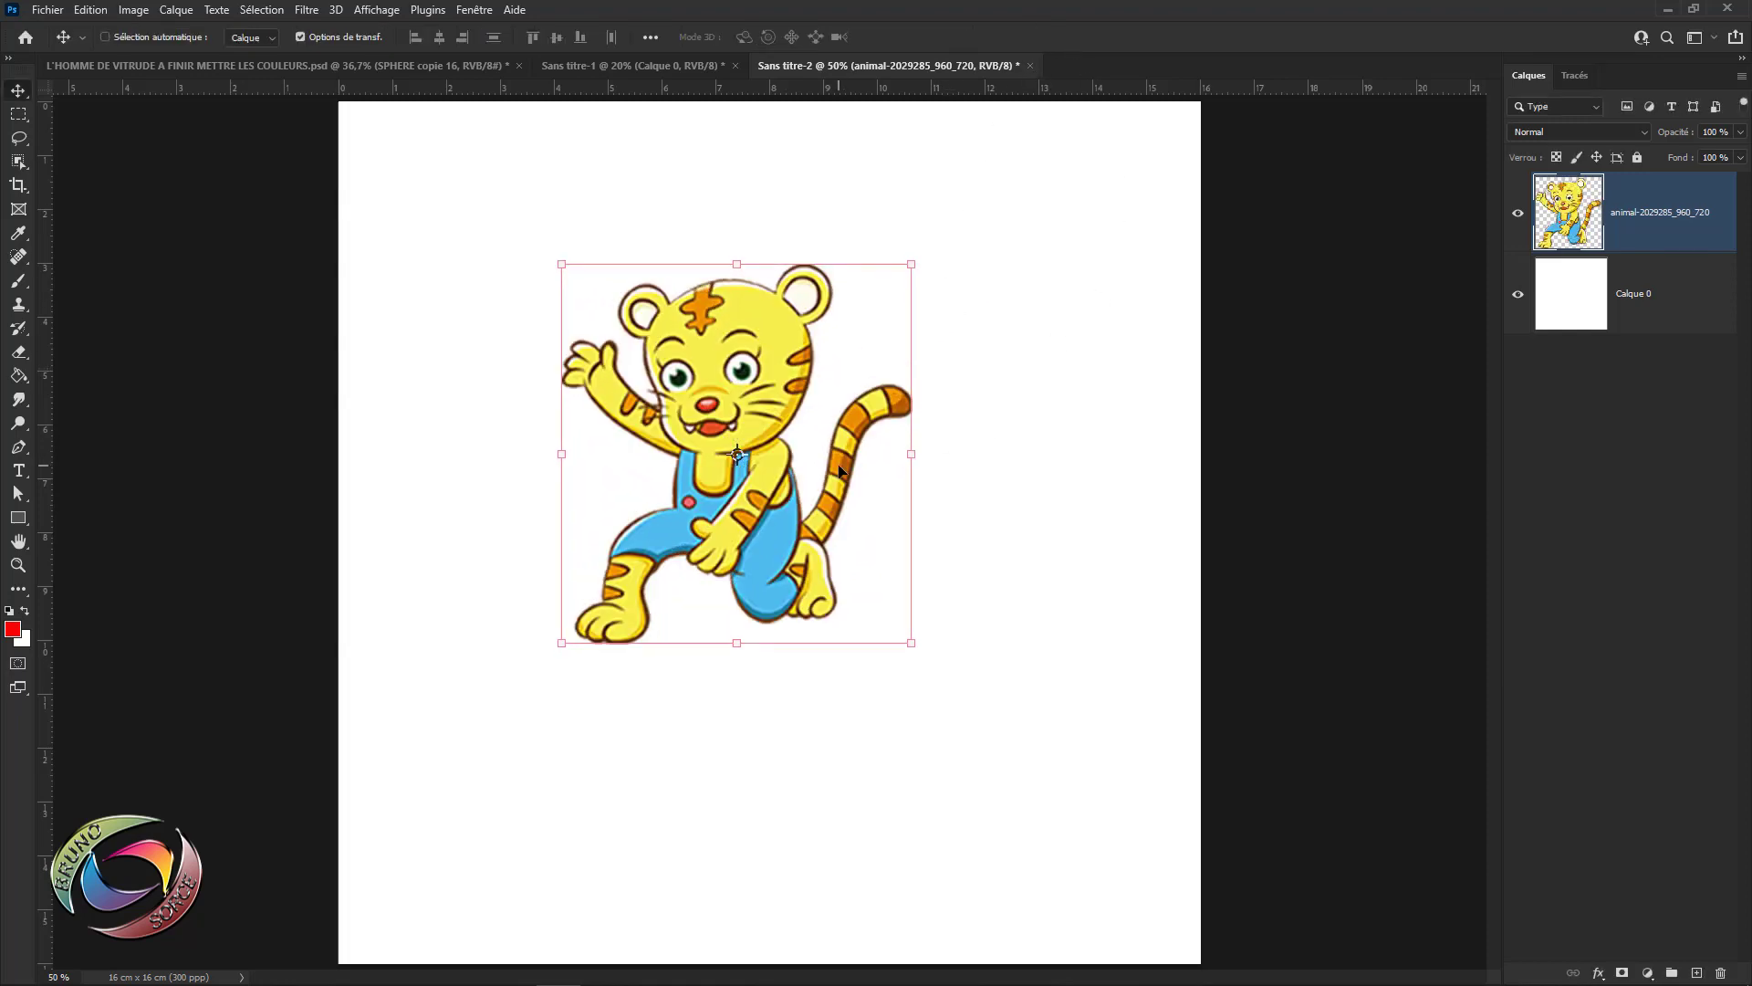
key("ctrl+t")
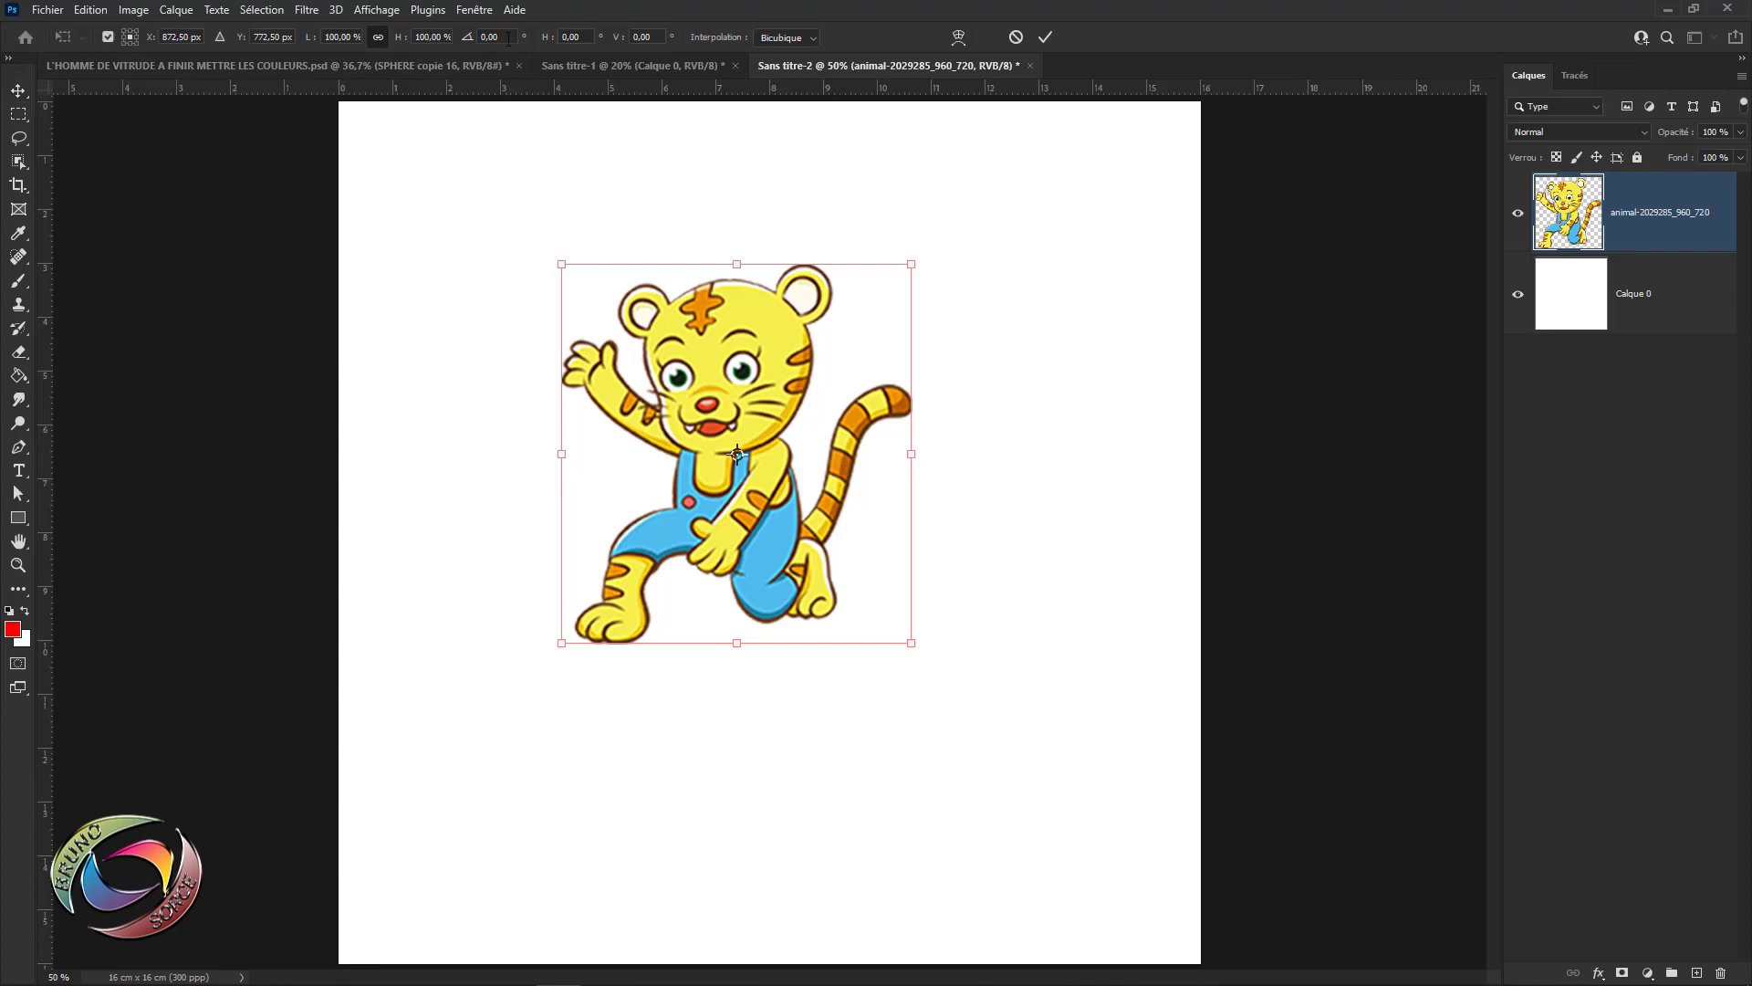
left_click(478, 40)
type("20")
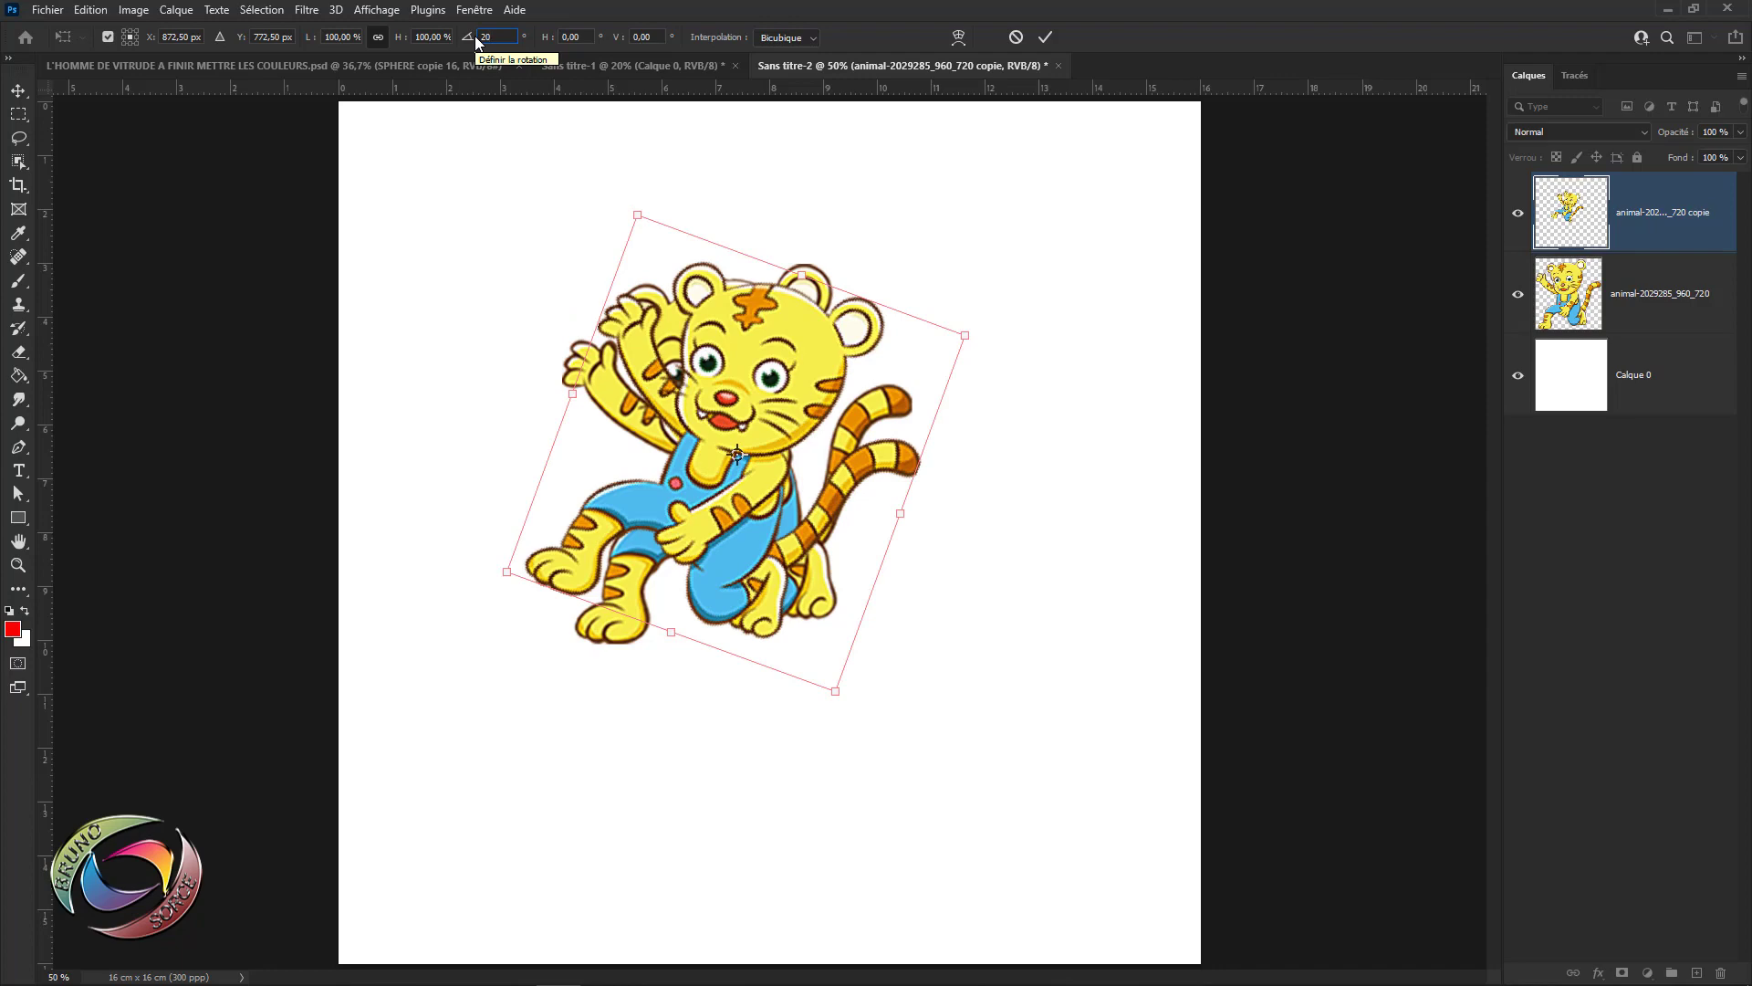
left_click(1046, 37)
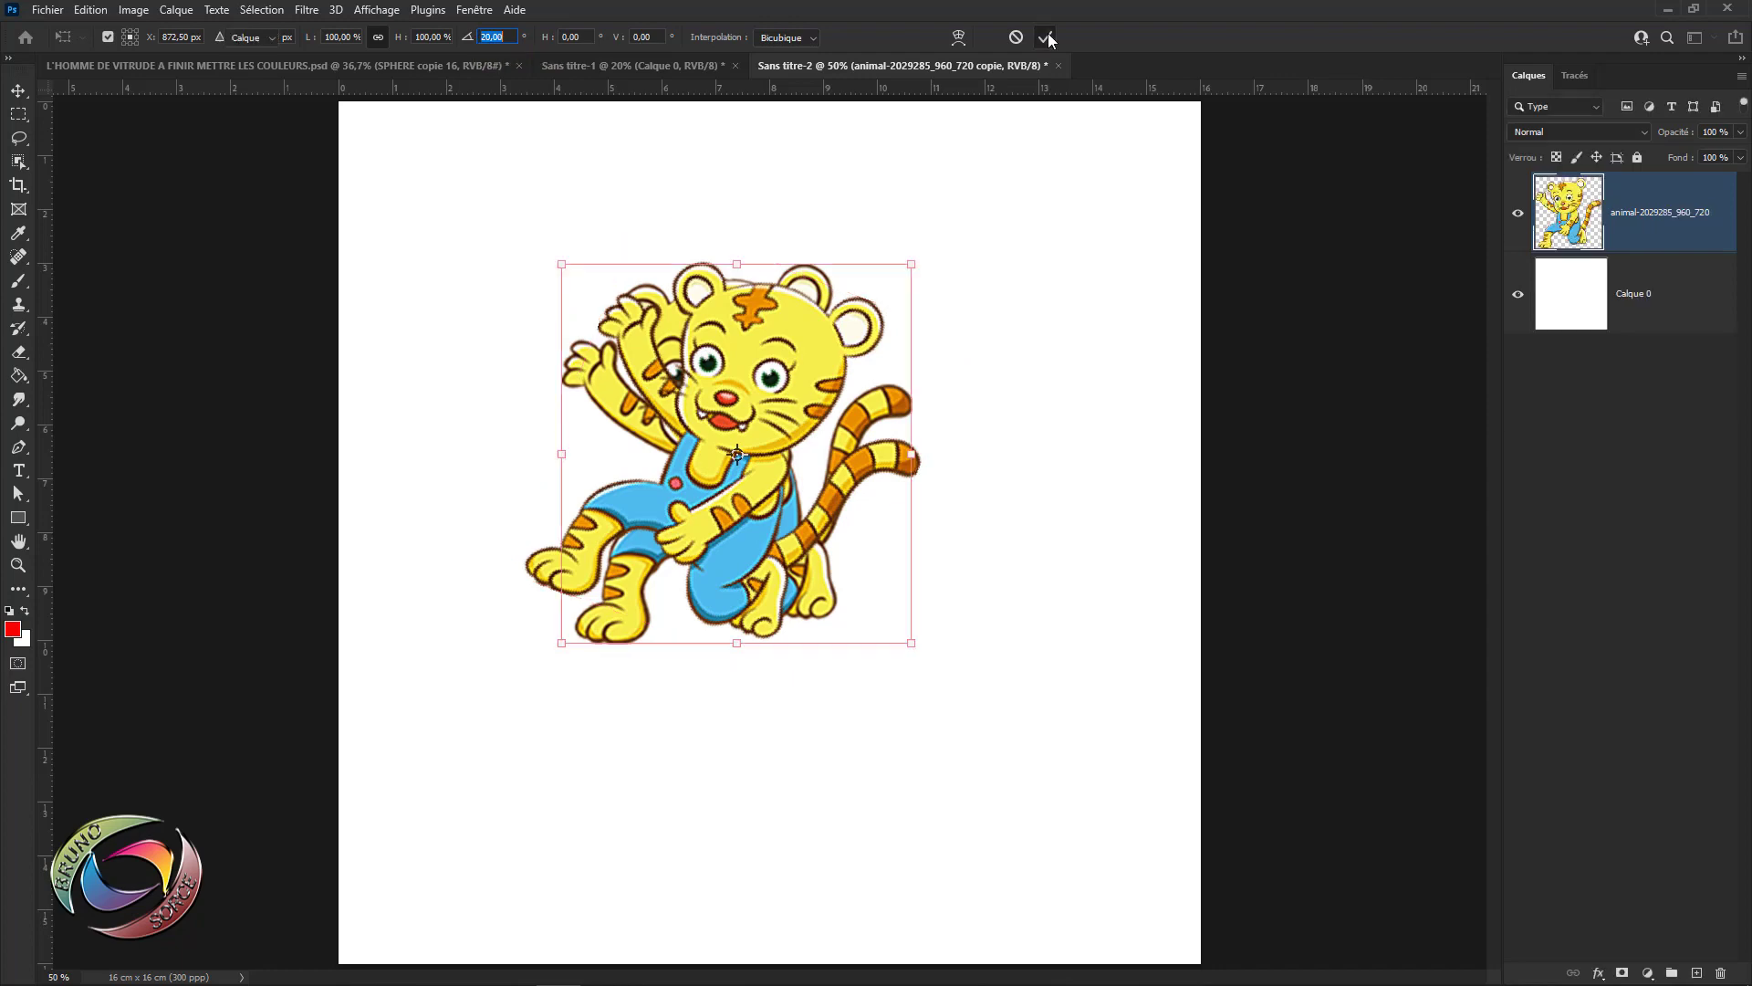
- Repeat the 20° copy-and-rotate transformation around the tiger's centre eight more times
key("ctrl+alt+shift+t")
key("ctrl+alt+shift+t")
key("ctrl+alt+shift+t")
key("ctrl+alt+shift+t")
key("ctrl+alt+shift+t")
key("ctrl+alt+shift+t")
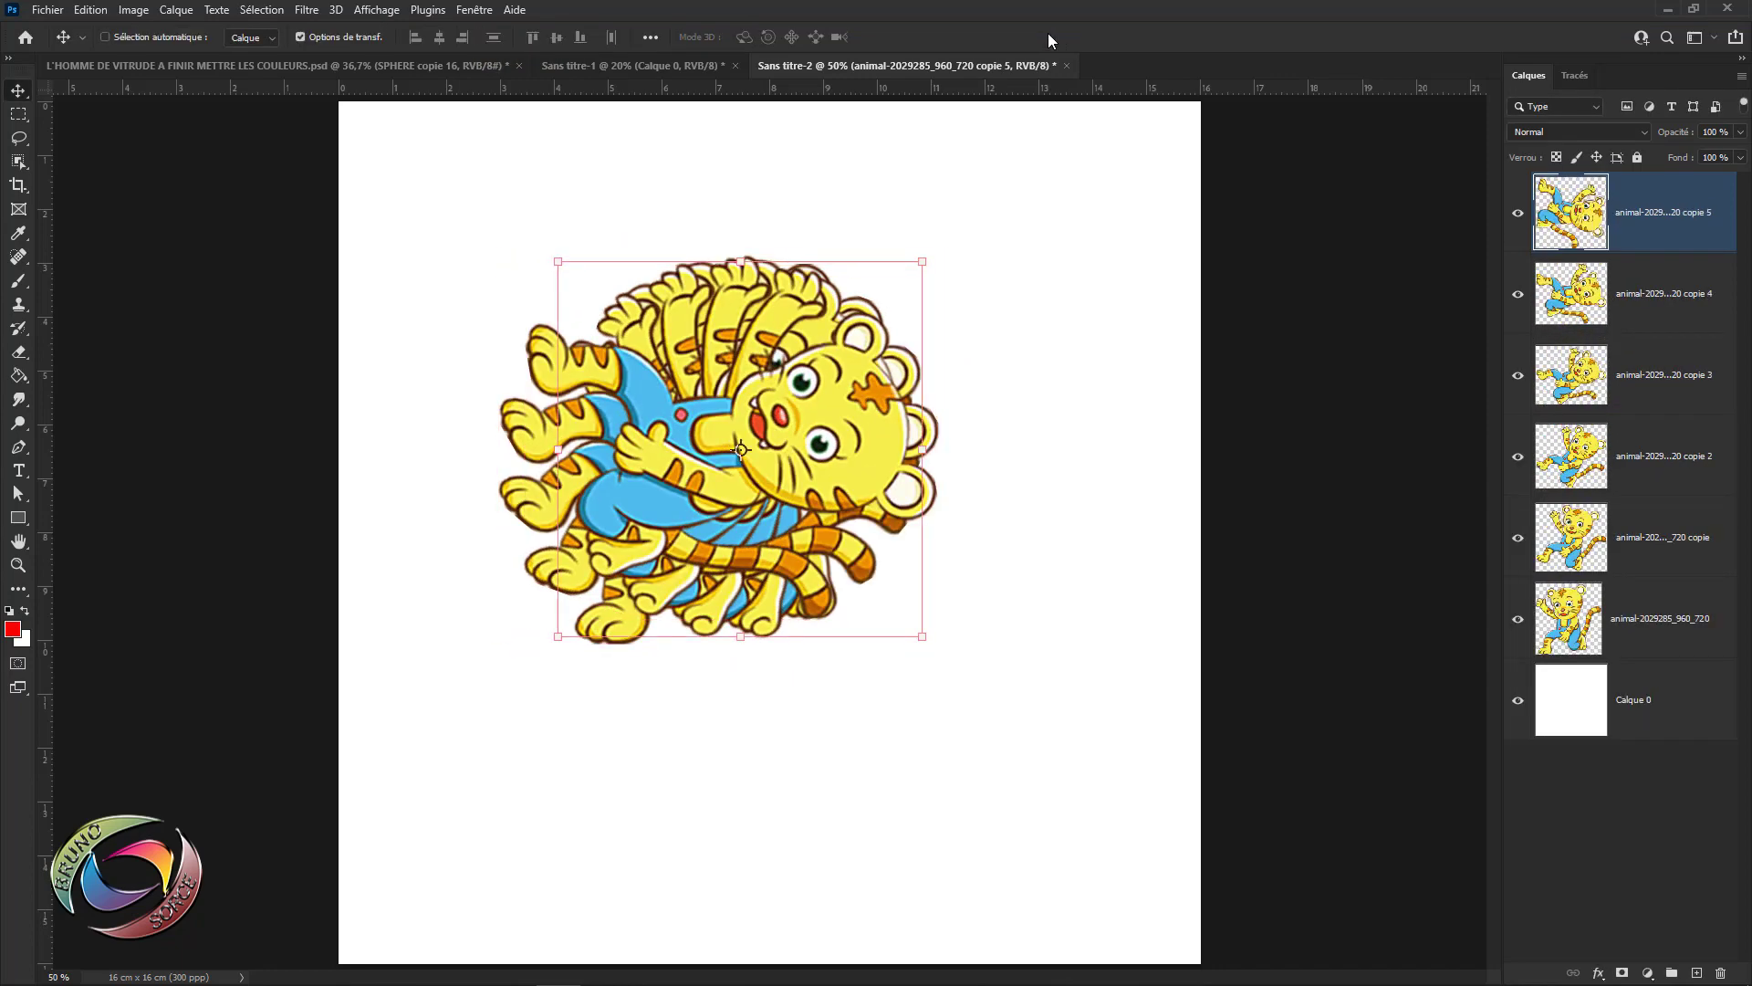
key("ctrl+alt+shift+t")
key("ctrl+alt+shift+t")
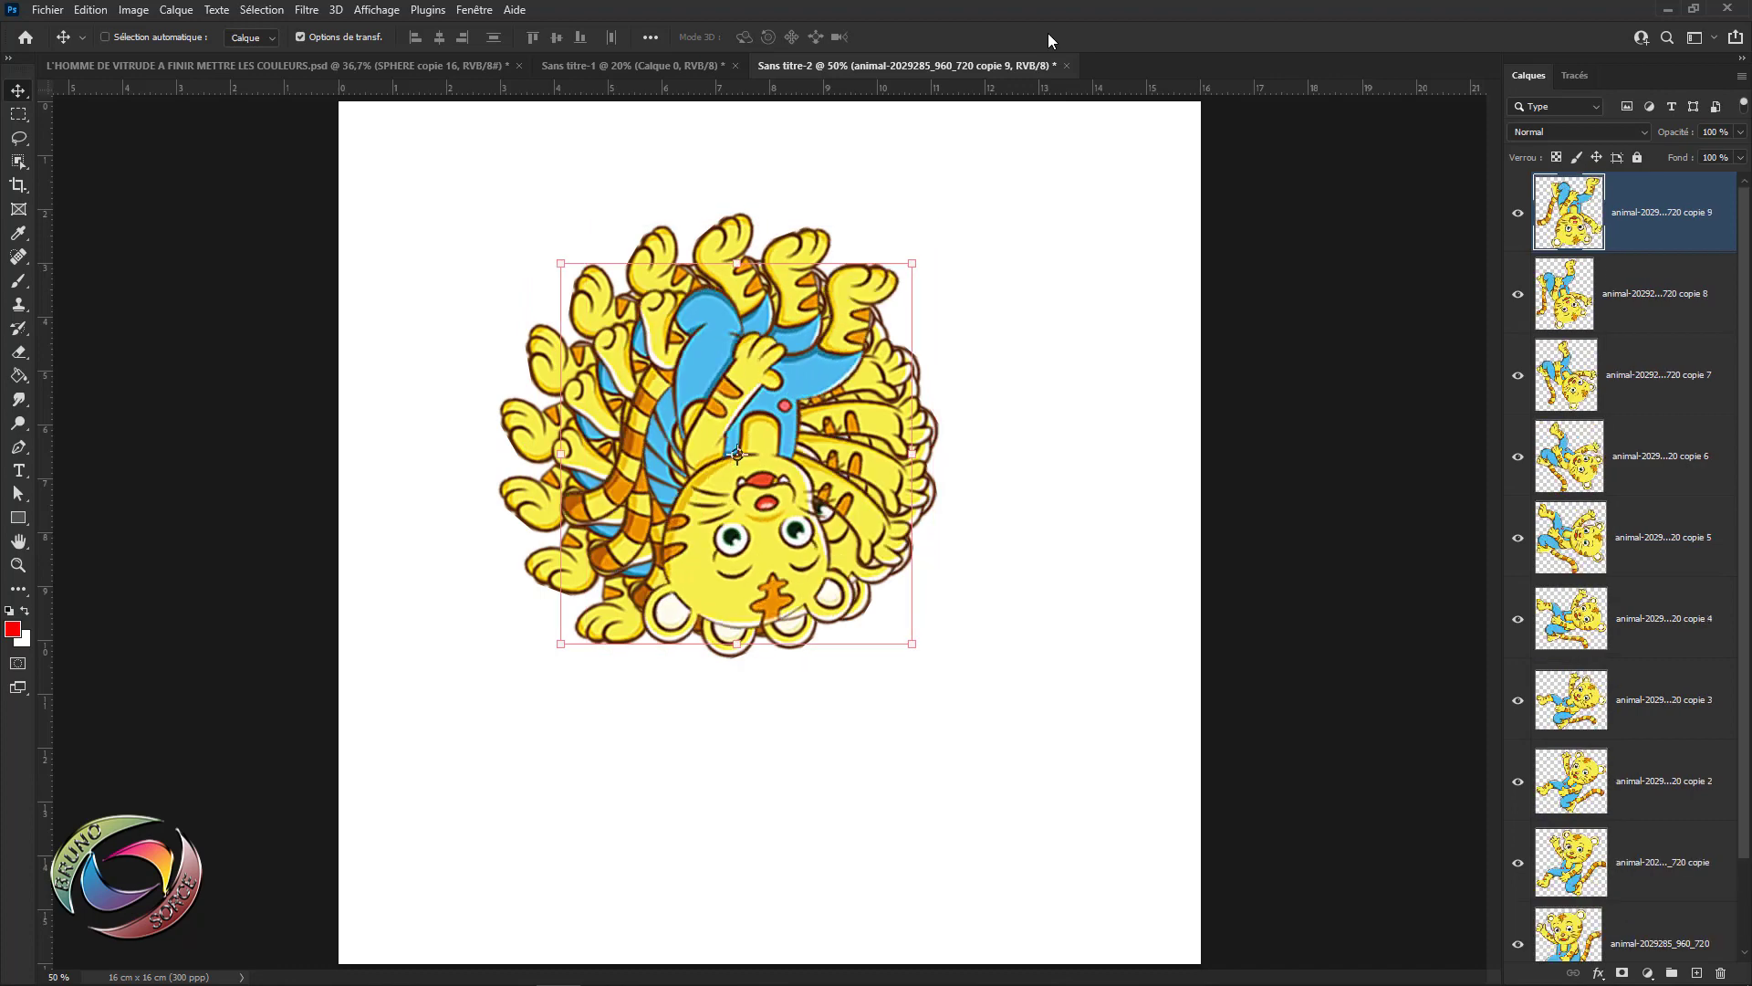
- Undo the 20° rotated copies back to the single enlarged tiger
key("ctrl+z")
key("ctrl+z")
key("ctrl+z")
key("ctrl+z")
key("ctrl+z")
key("ctrl+z")
key("ctrl+z")
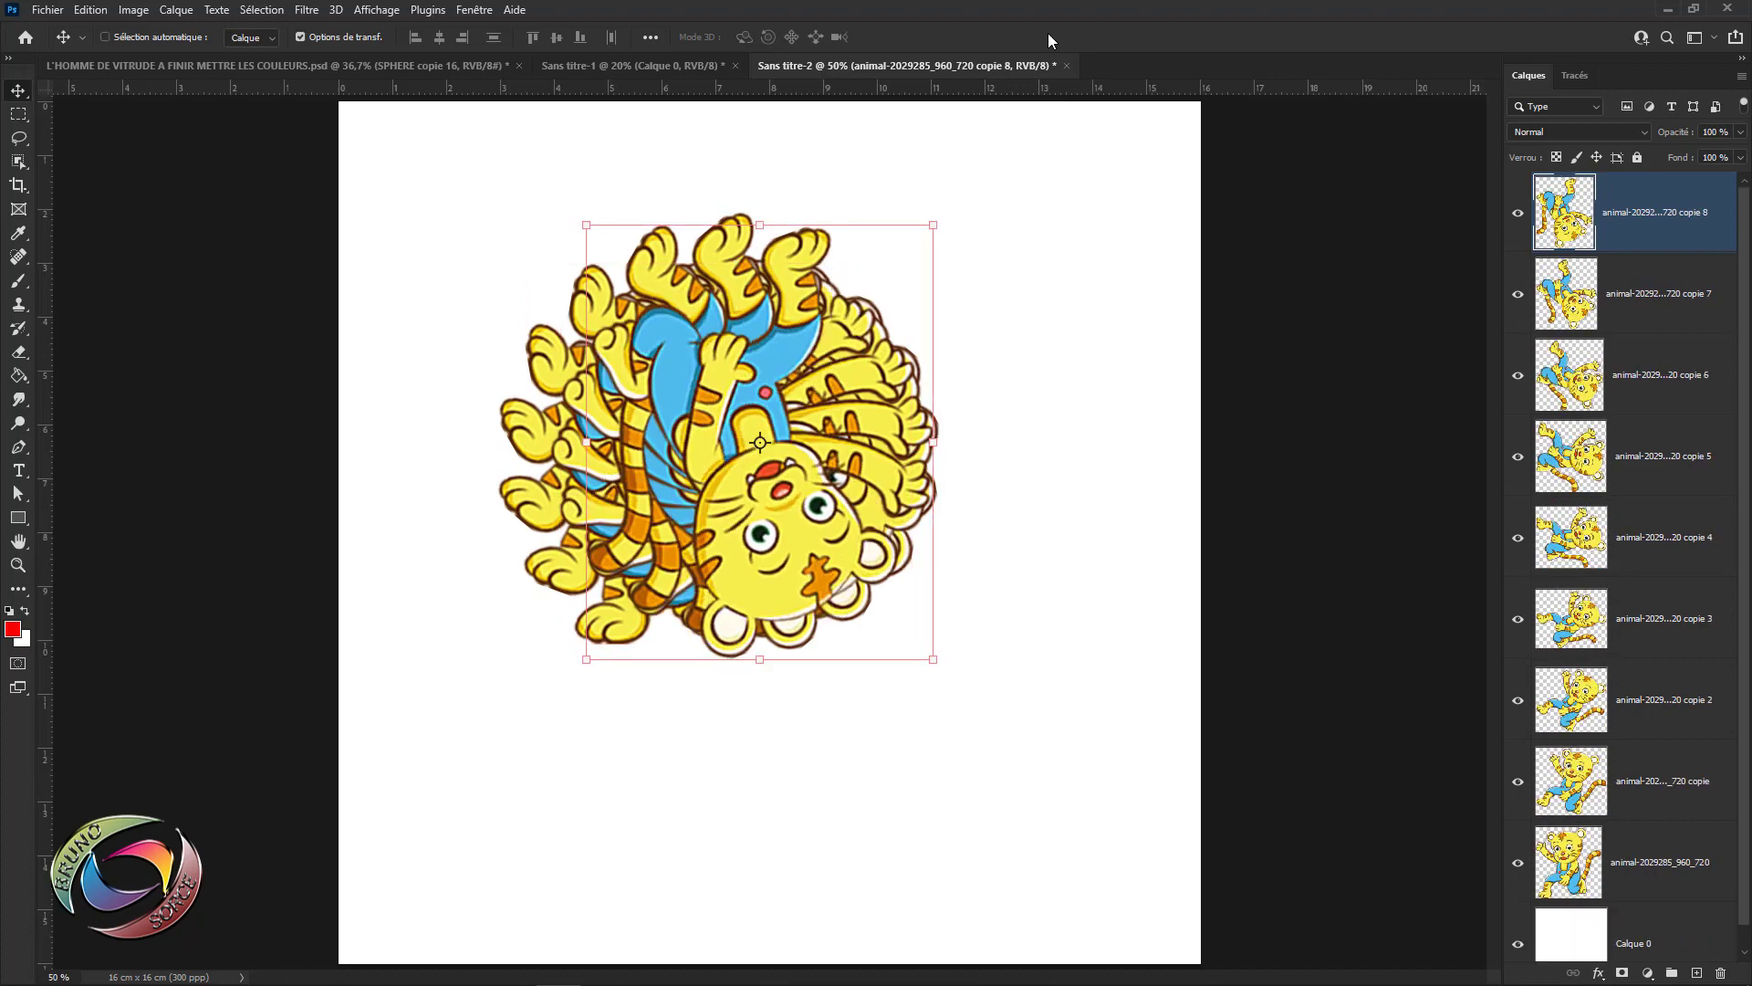
key("ctrl+z")
key("ctrl+z")
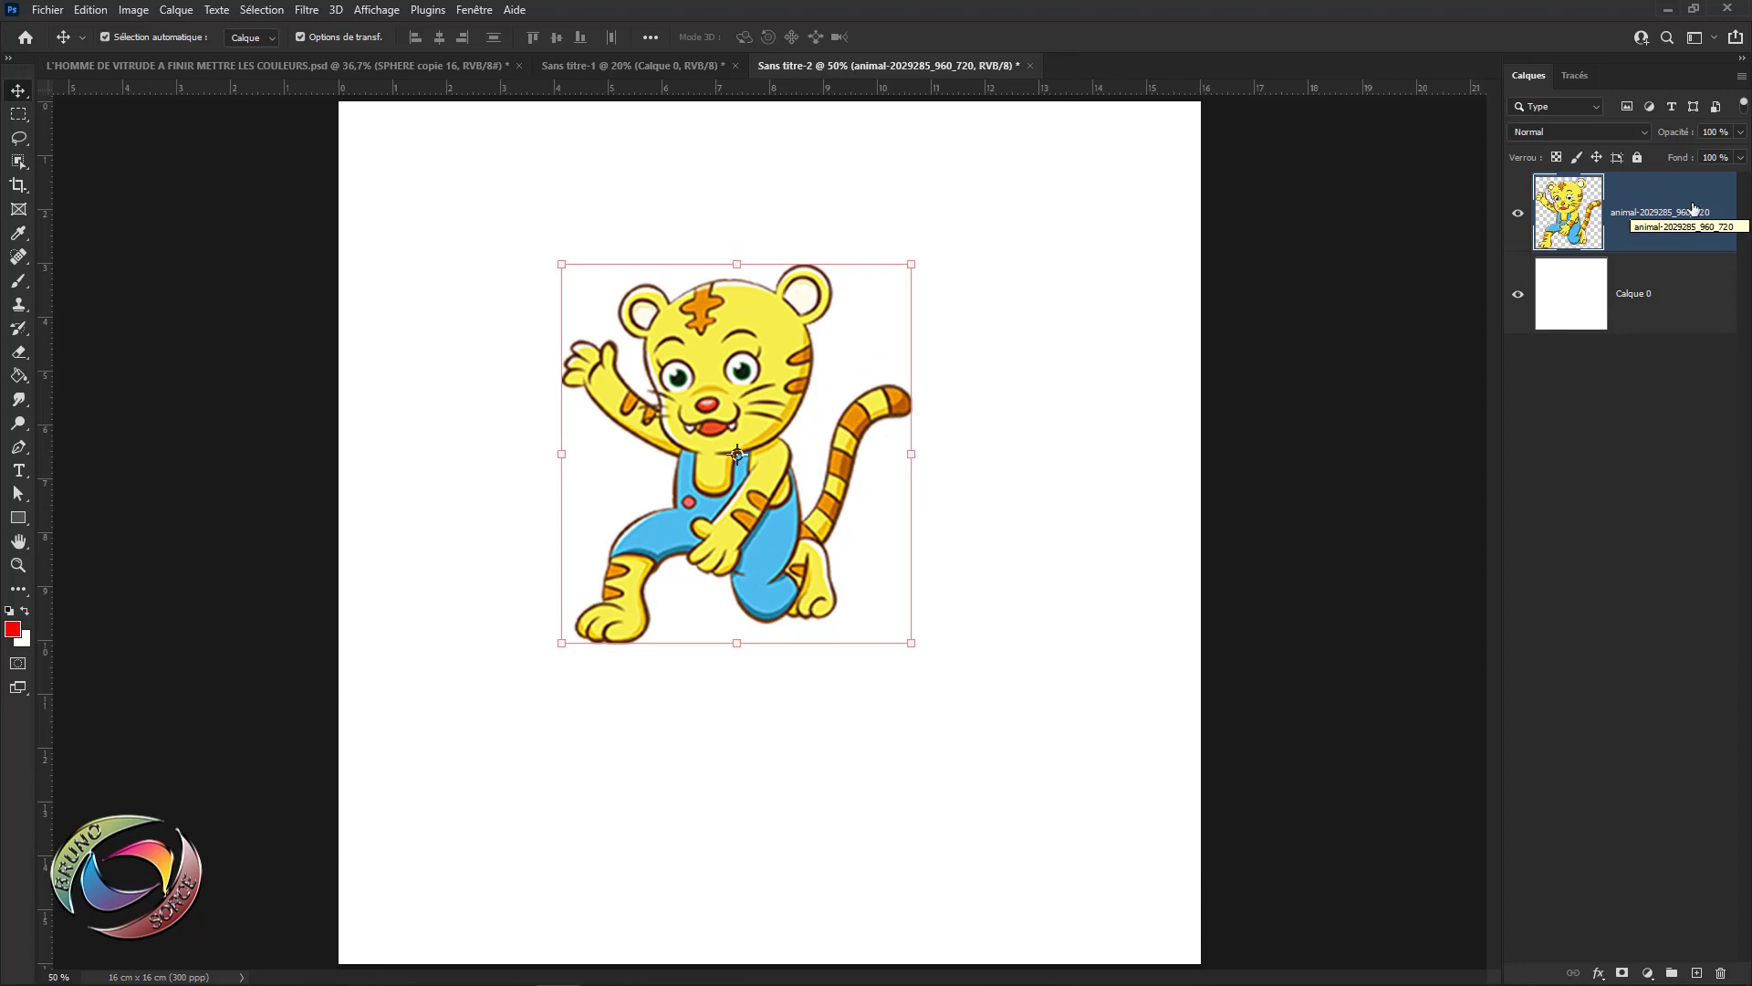
- Free-transform a copy of the enlarged tiger, rotating it 12° around a reference point on its bounding box's lower-right corner
key("ctrl")
key("ctrl+t")
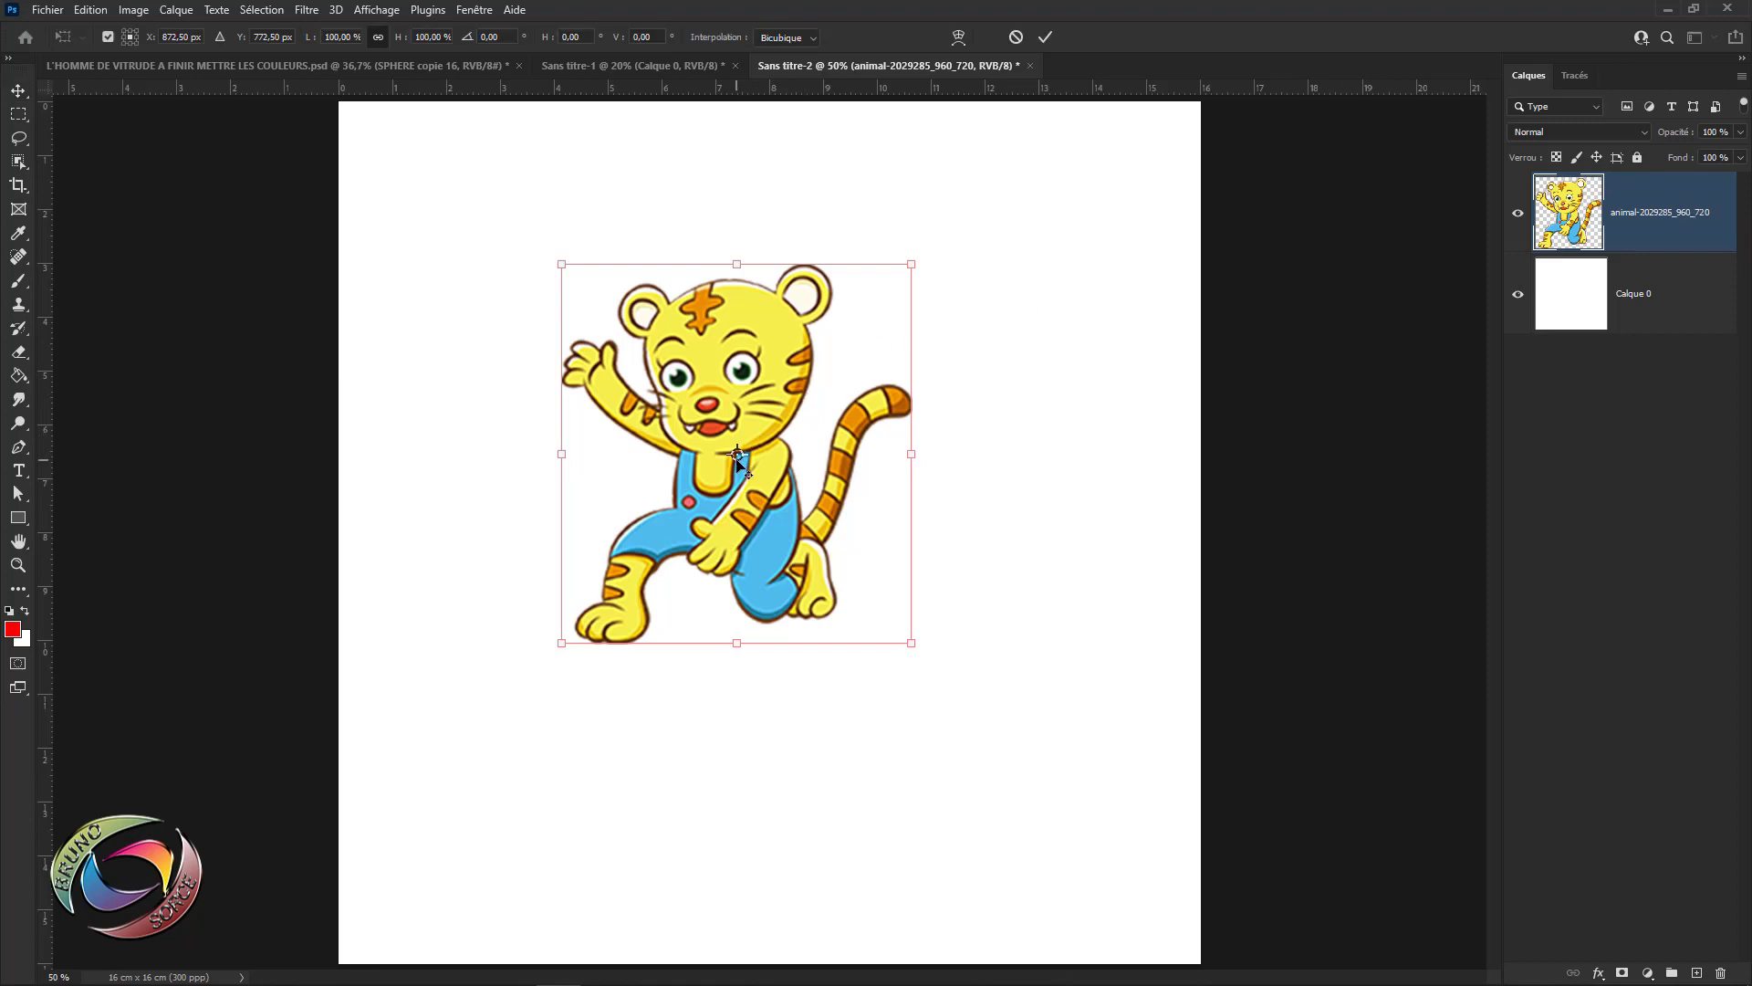
left_click_drag(739, 453, 911, 644)
key("ctrl+alt+t")
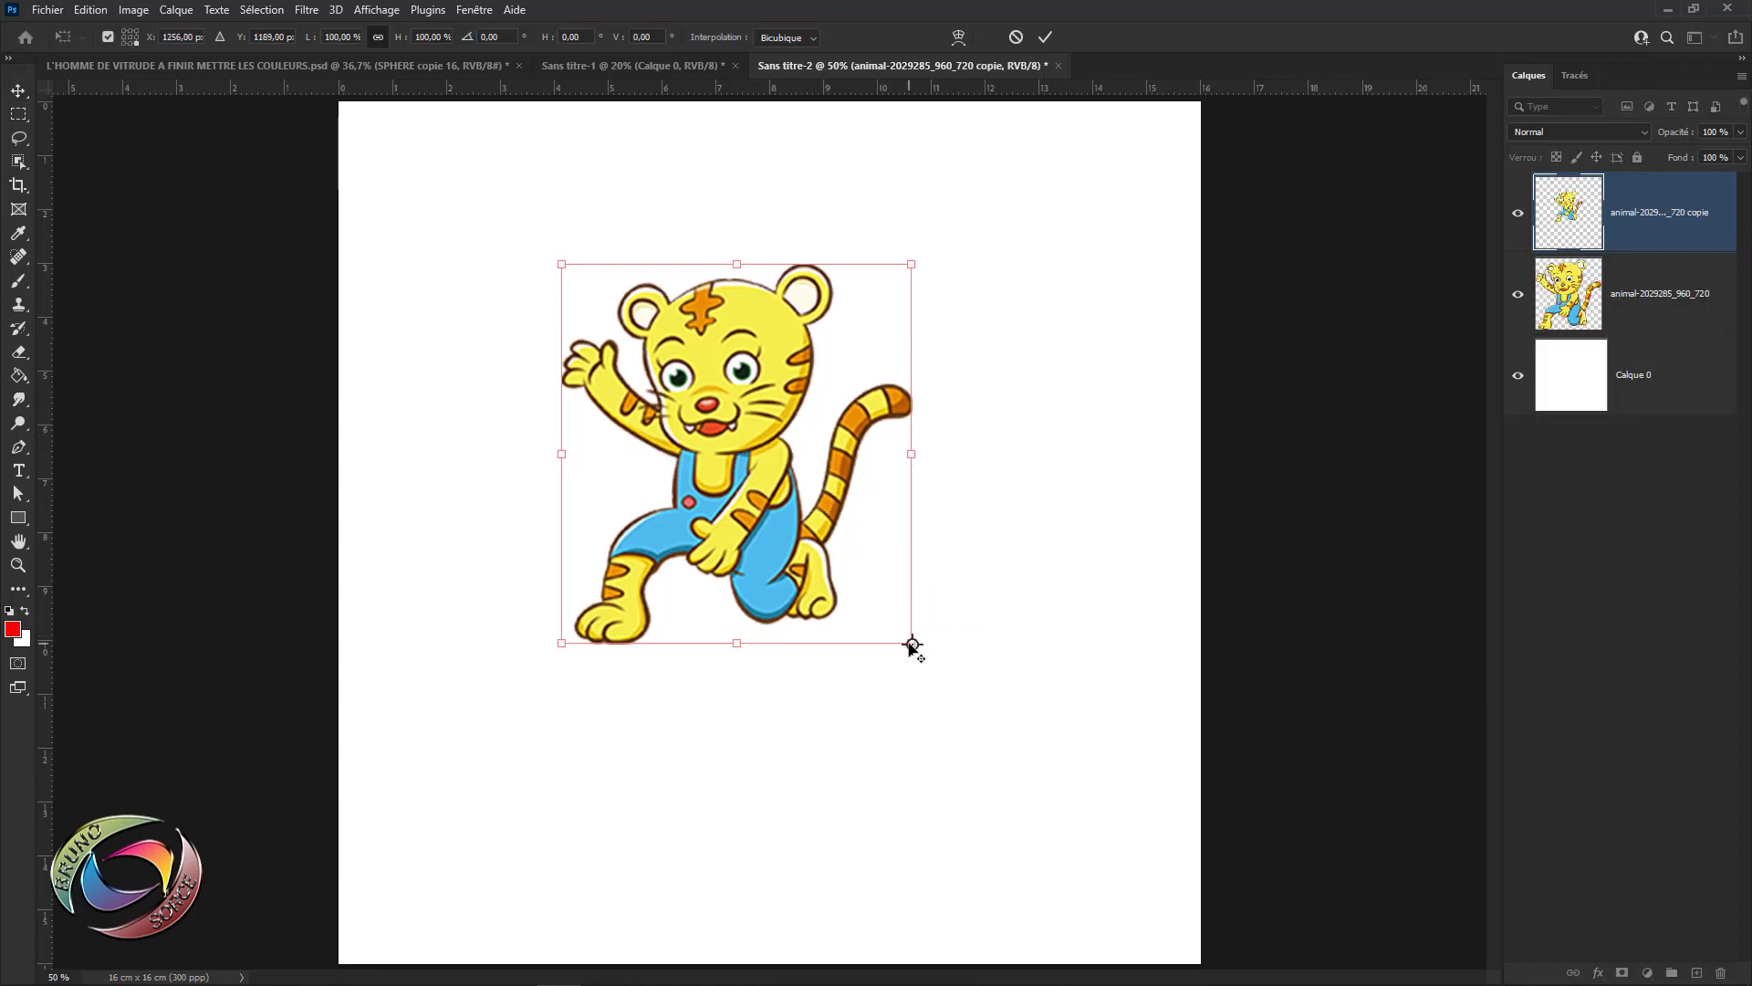
left_click(491, 36)
type("12")
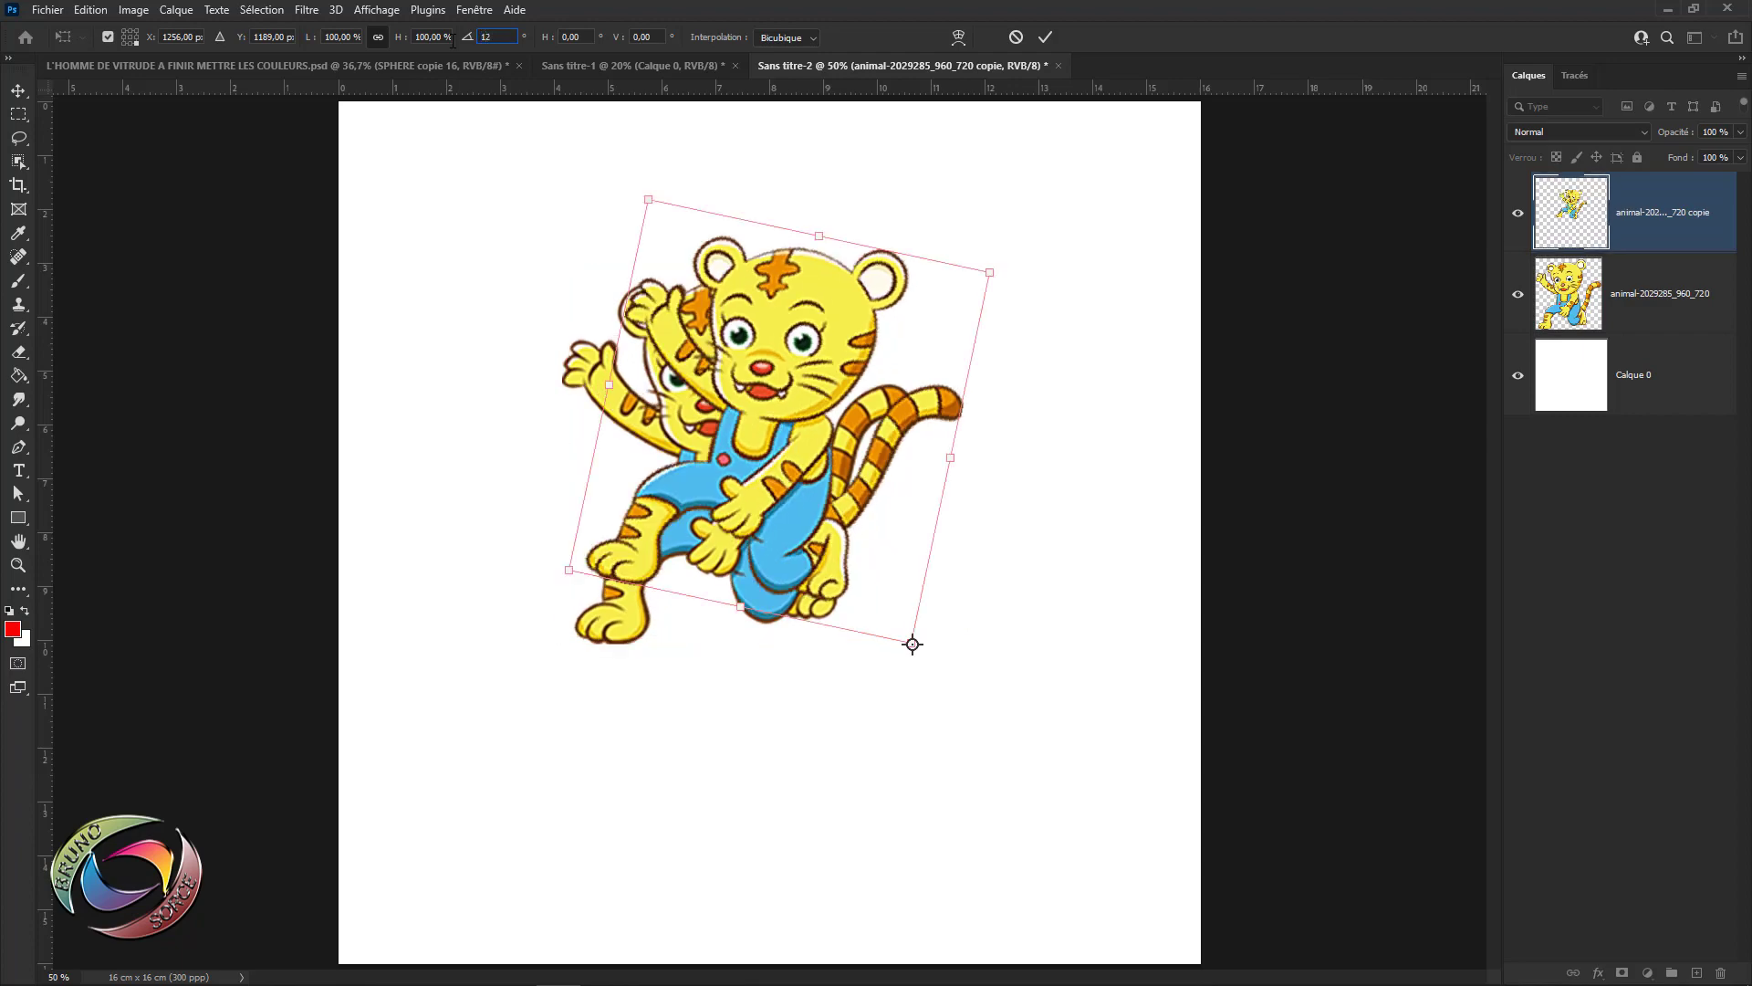
key("Return")
- Repeat the 12° copy-and-rotate transformation twenty-eight more times to complete a circle of thirty tigers
key("ctrl+alt+shift+t")
key("ctrl+alt+shift+t")
key("ctrl+alt+shift+t")
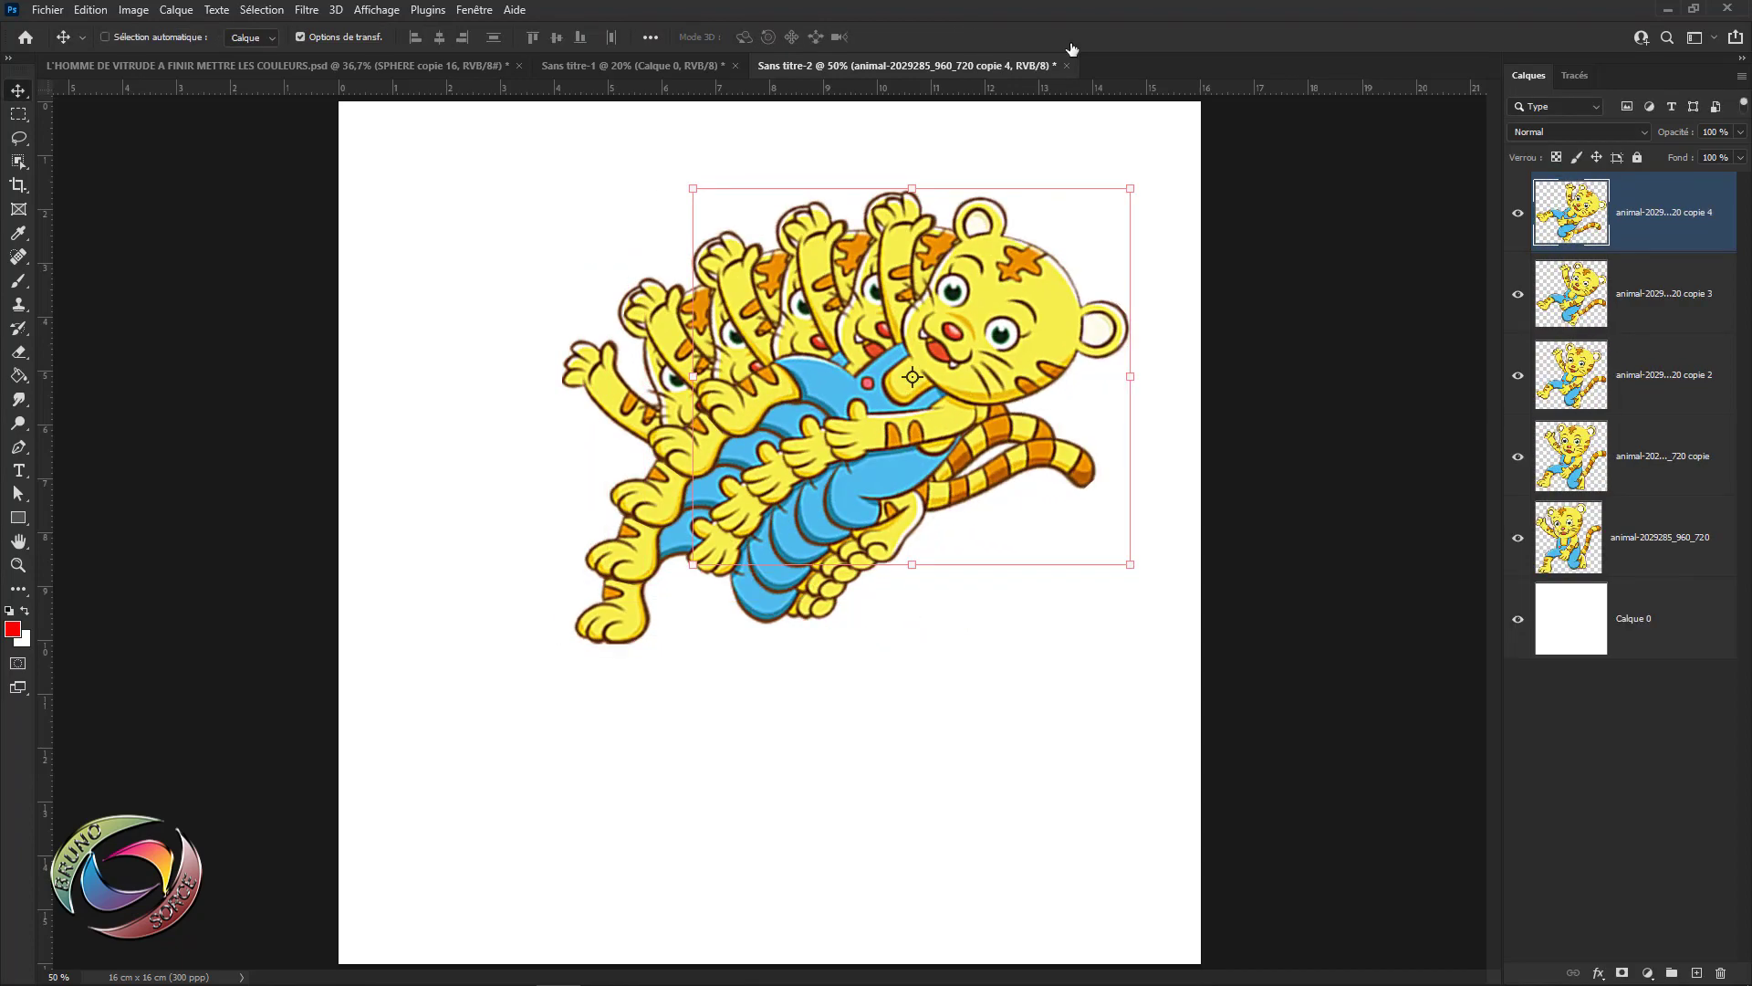
key("ctrl+alt+shift+t")
key("ctrl+alt+shift+t")
key("ctrl+alt+shift+t")
key("ctrl+alt+shift+t")
key("ctrl+alt+shift+t")
key("ctrl+alt+shift+t")
key("ctrl+alt+shift+t")
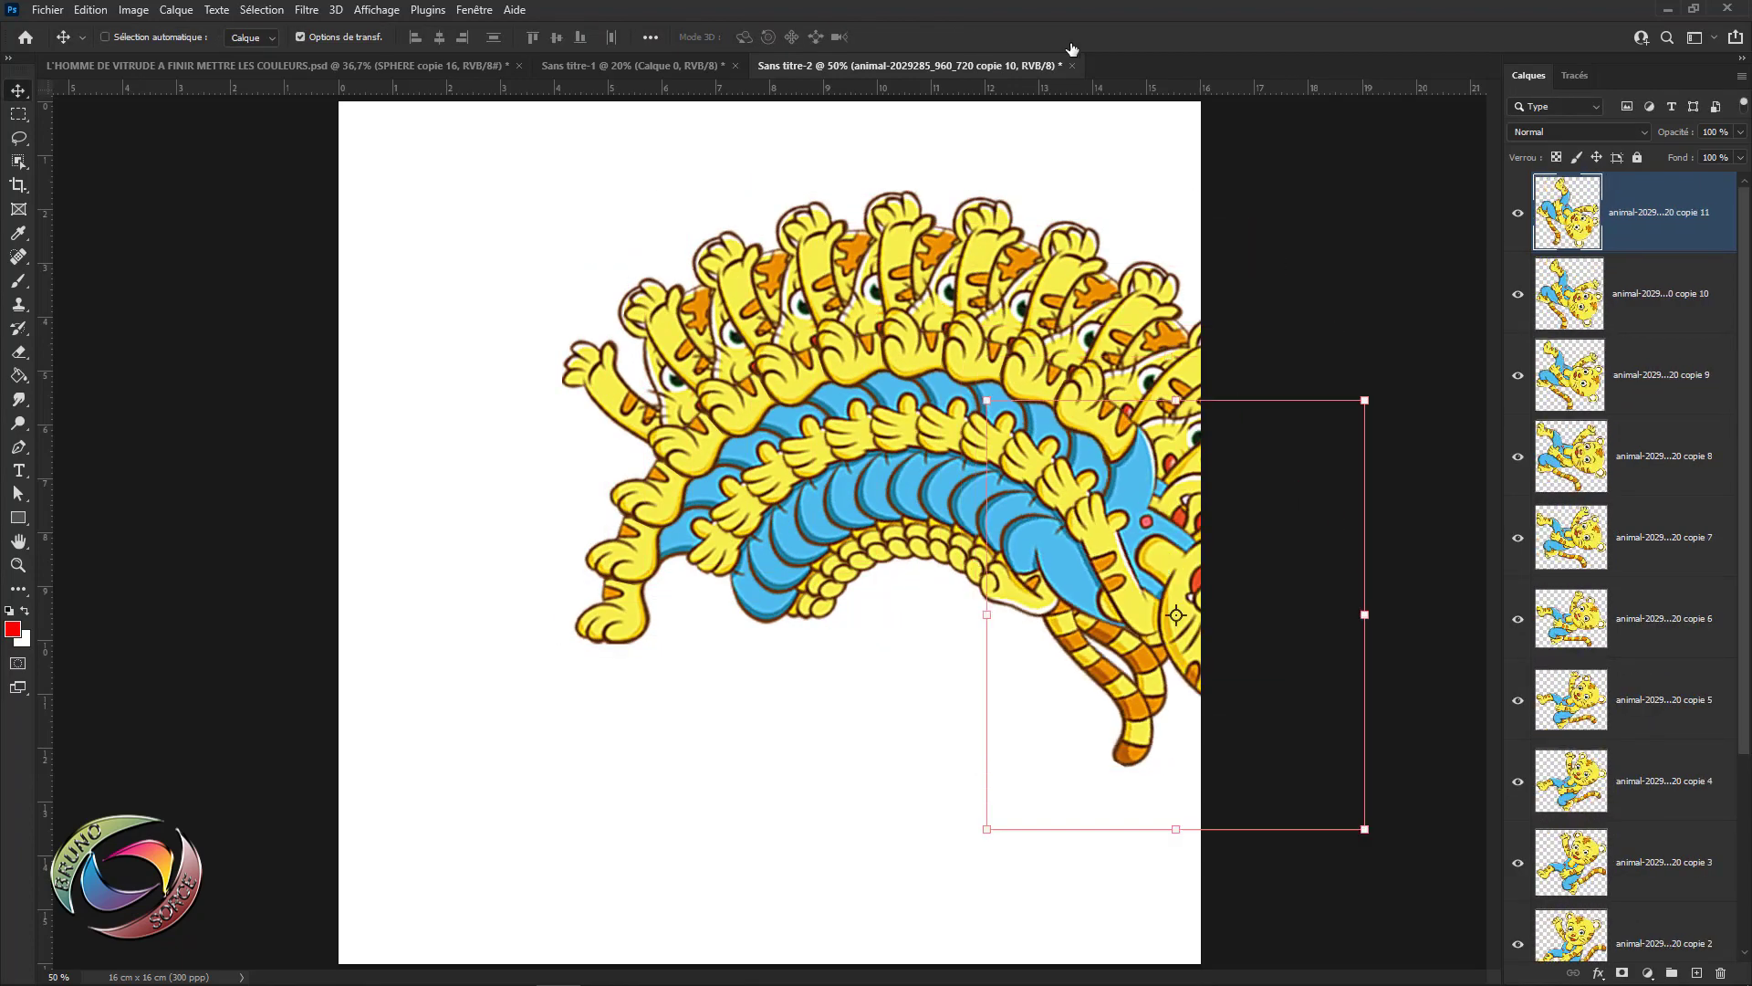
key("ctrl+alt+shift+t")
key("ctrl+alt+shift+t")
key("ctrl+alt+shift+t")
key("ctrl+alt+shift+t")
key("ctrl+alt+shift+t")
key("ctrl+alt+shift+t")
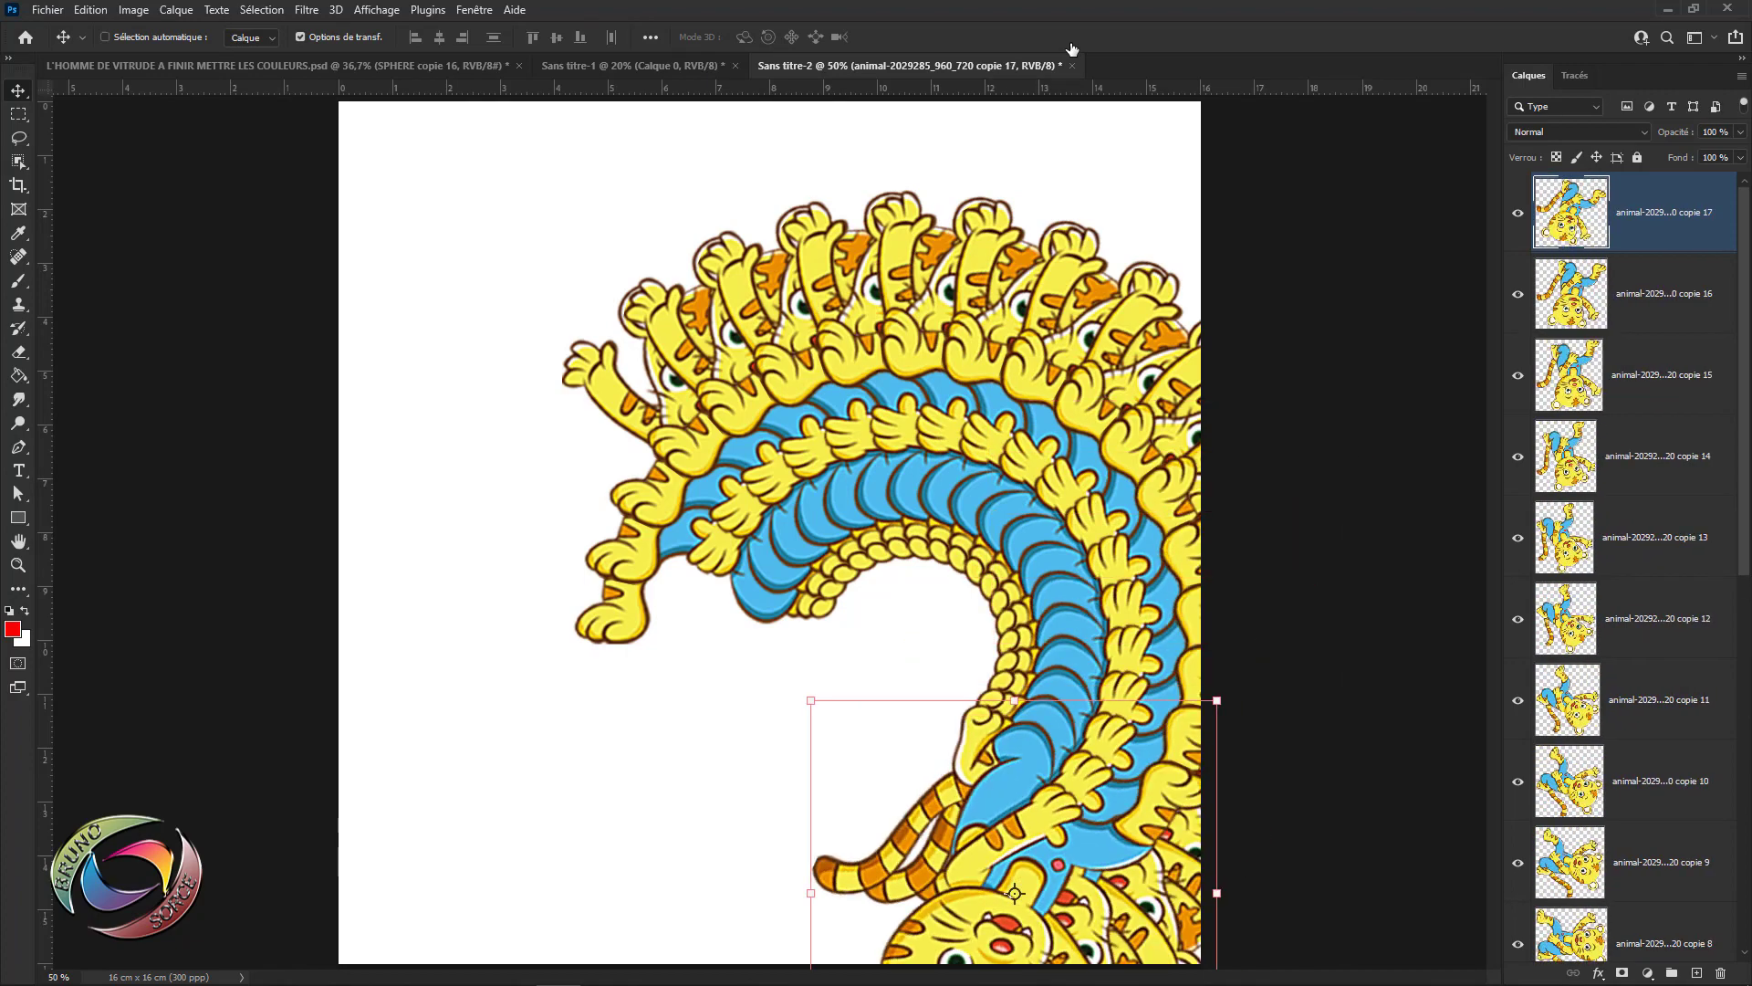
key("ctrl+alt+shift+t")
key("ctrl+alt+shift+t")
key("ctrl+alt+shift+t")
key("ctrl+alt+shift+t")
key("ctrl+alt+shift+t")
key("ctrl+alt+shift+t")
key("ctrl+alt+shift+t")
key("ctrl+alt+shift+t")
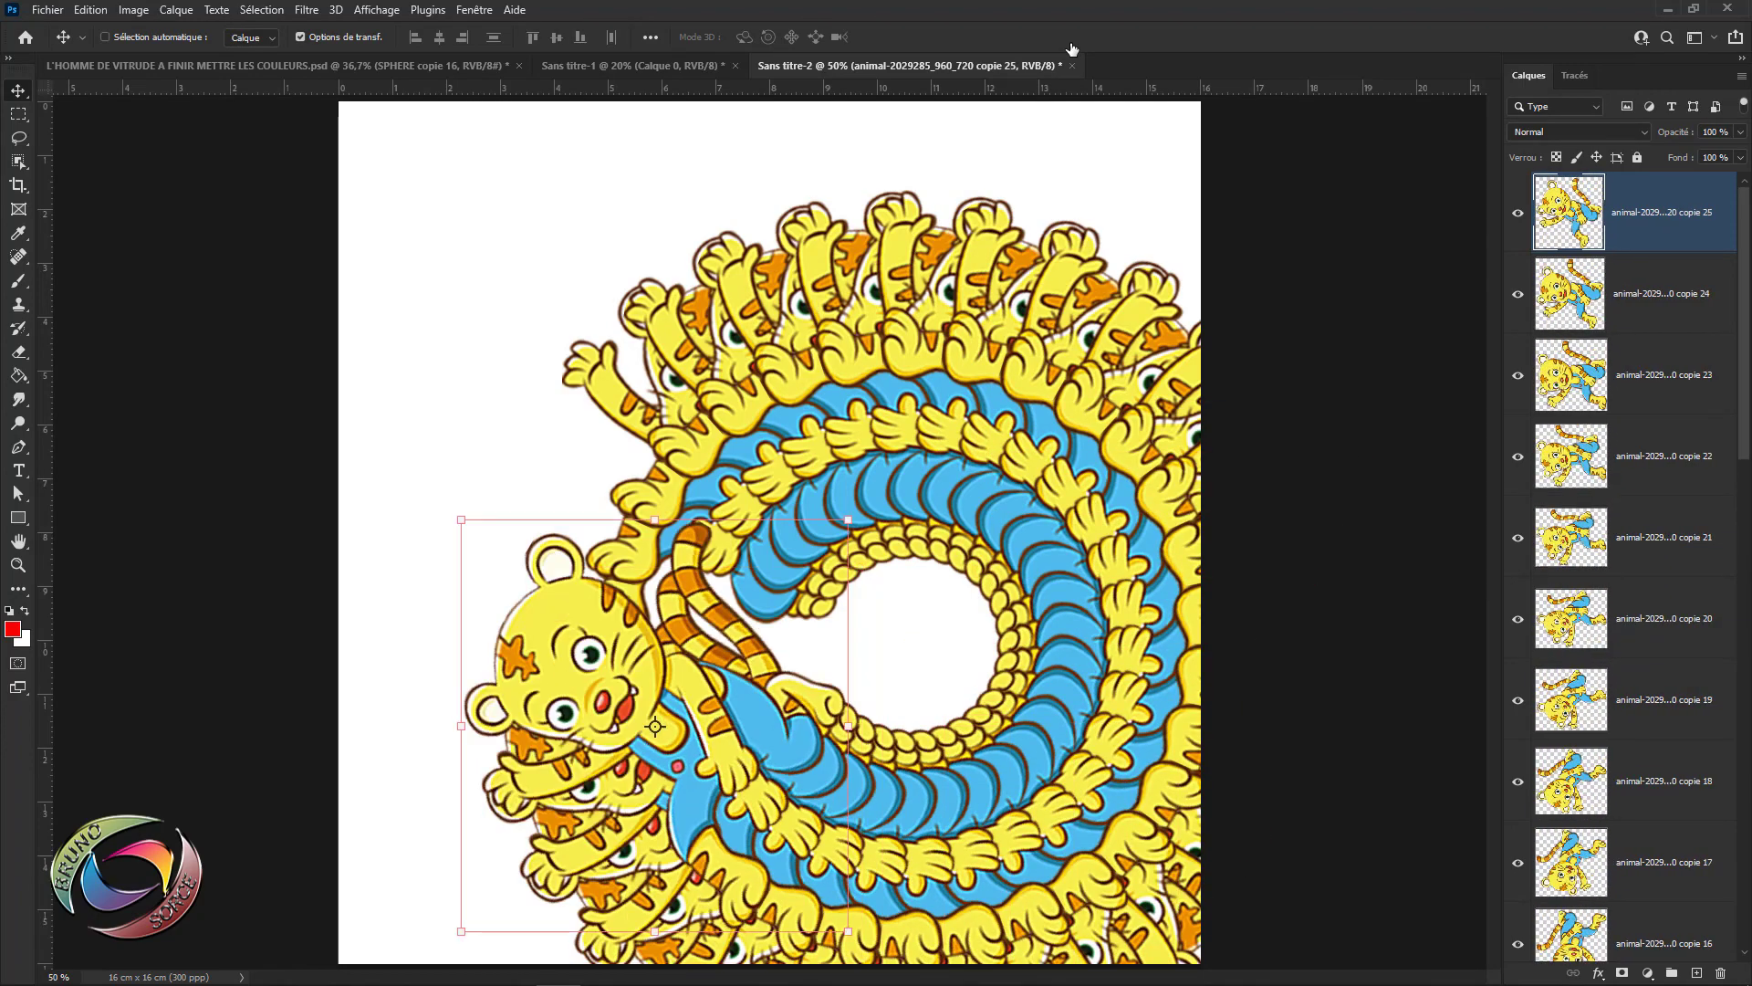
key("ctrl+alt+shift+t")
key("ctrl+alt+shift+t")
key("ctrl+alt+shift+t")
key("ctrl+alt+shift+t")
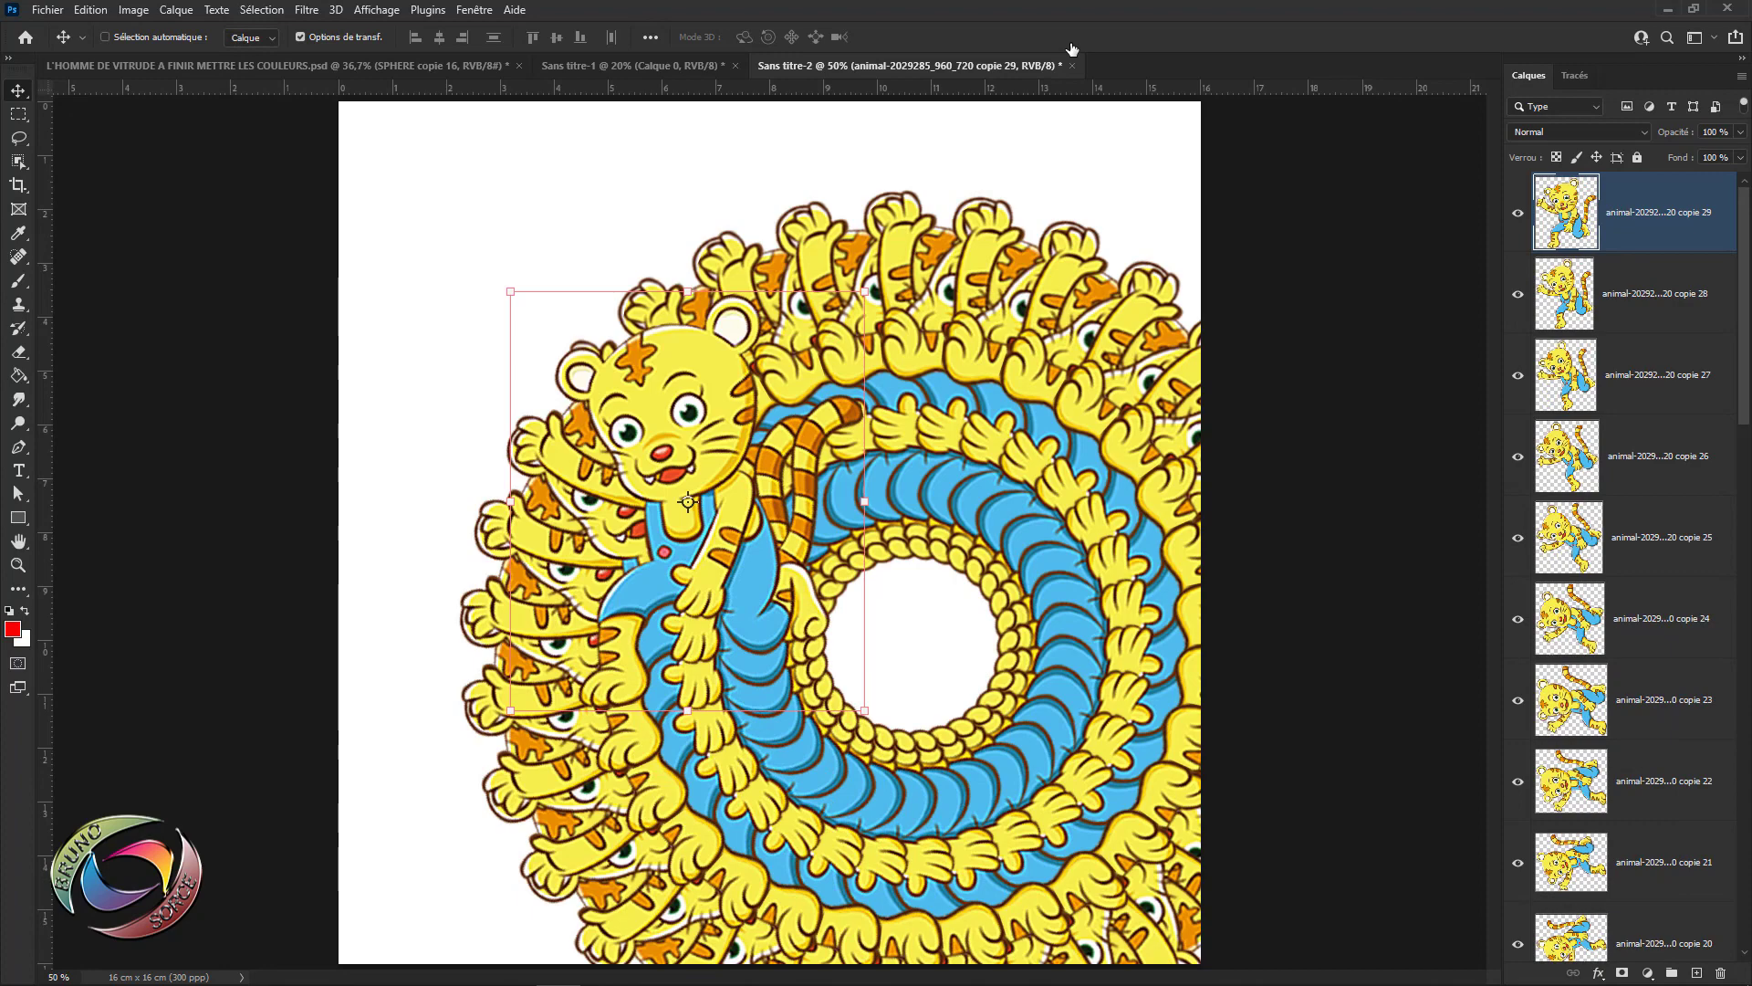
- Undo the 12° ring of copies and the enlargement back to the small original tiger
key("ctrl+z")
key("ctrl+z")
key("ctrl+z")
key("ctrl+z")
key("ctrl+z")
key("ctrl+z")
key("ctrl+z")
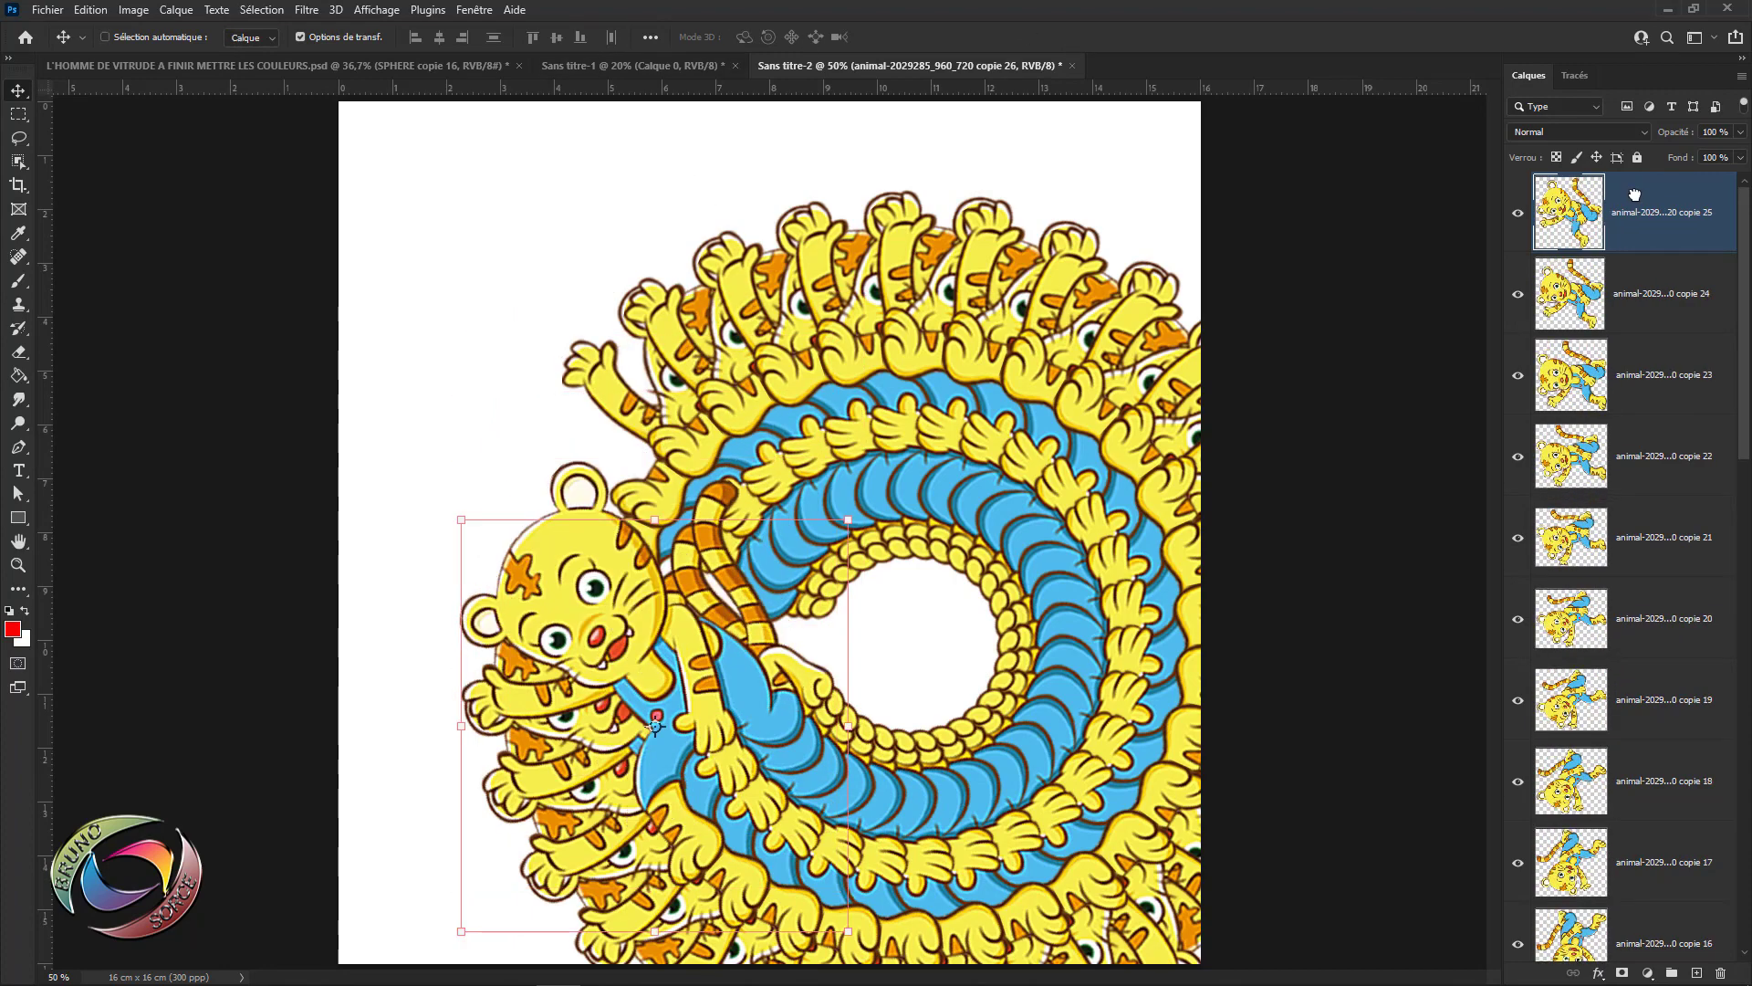
key("ctrl+z")
key("ctrl+z")
key("ctrl+z")
key("ctrl+z")
key("ctrl+z")
key("ctrl+z")
key("ctrl+z")
key("ctrl+z")
key("ctrl+z")
key("ctrl+z")
key("ctrl+z")
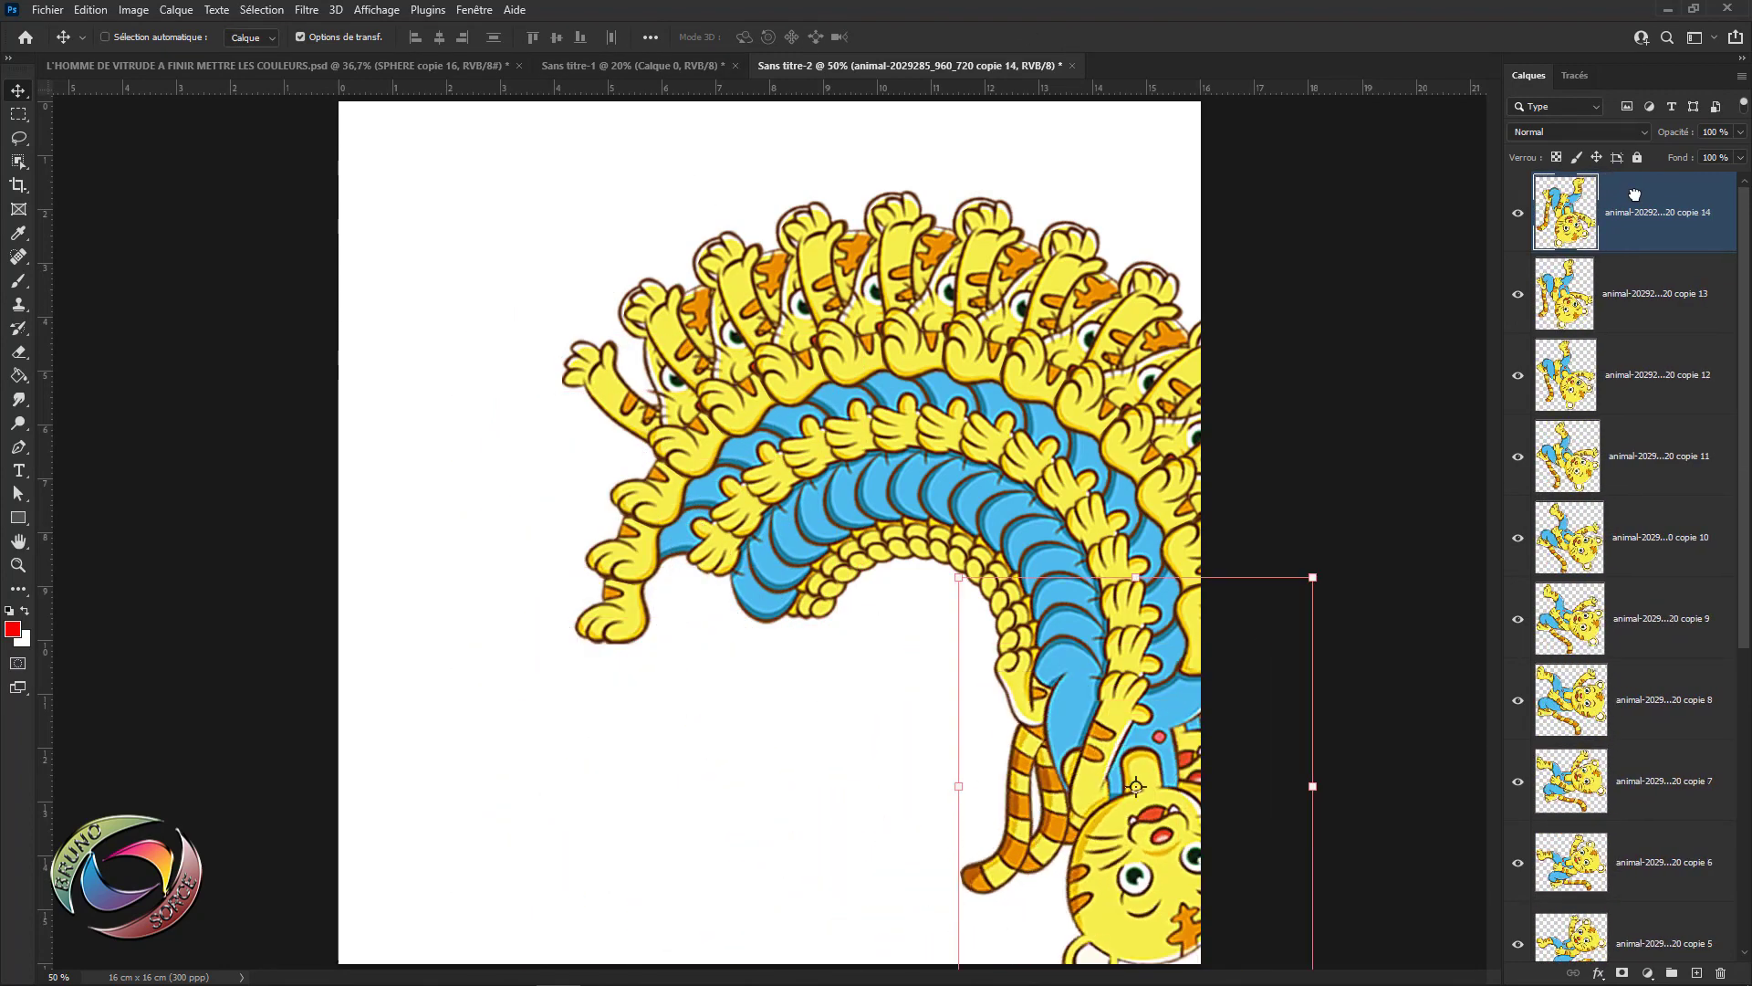
key("ctrl+z")
key("ctrl+z")
key("ctrl+z")
key("ctrl+z")
key("ctrl+z")
key("ctrl+z")
key("ctrl+z")
key("ctrl+z")
key("ctrl+z")
key("ctrl+z")
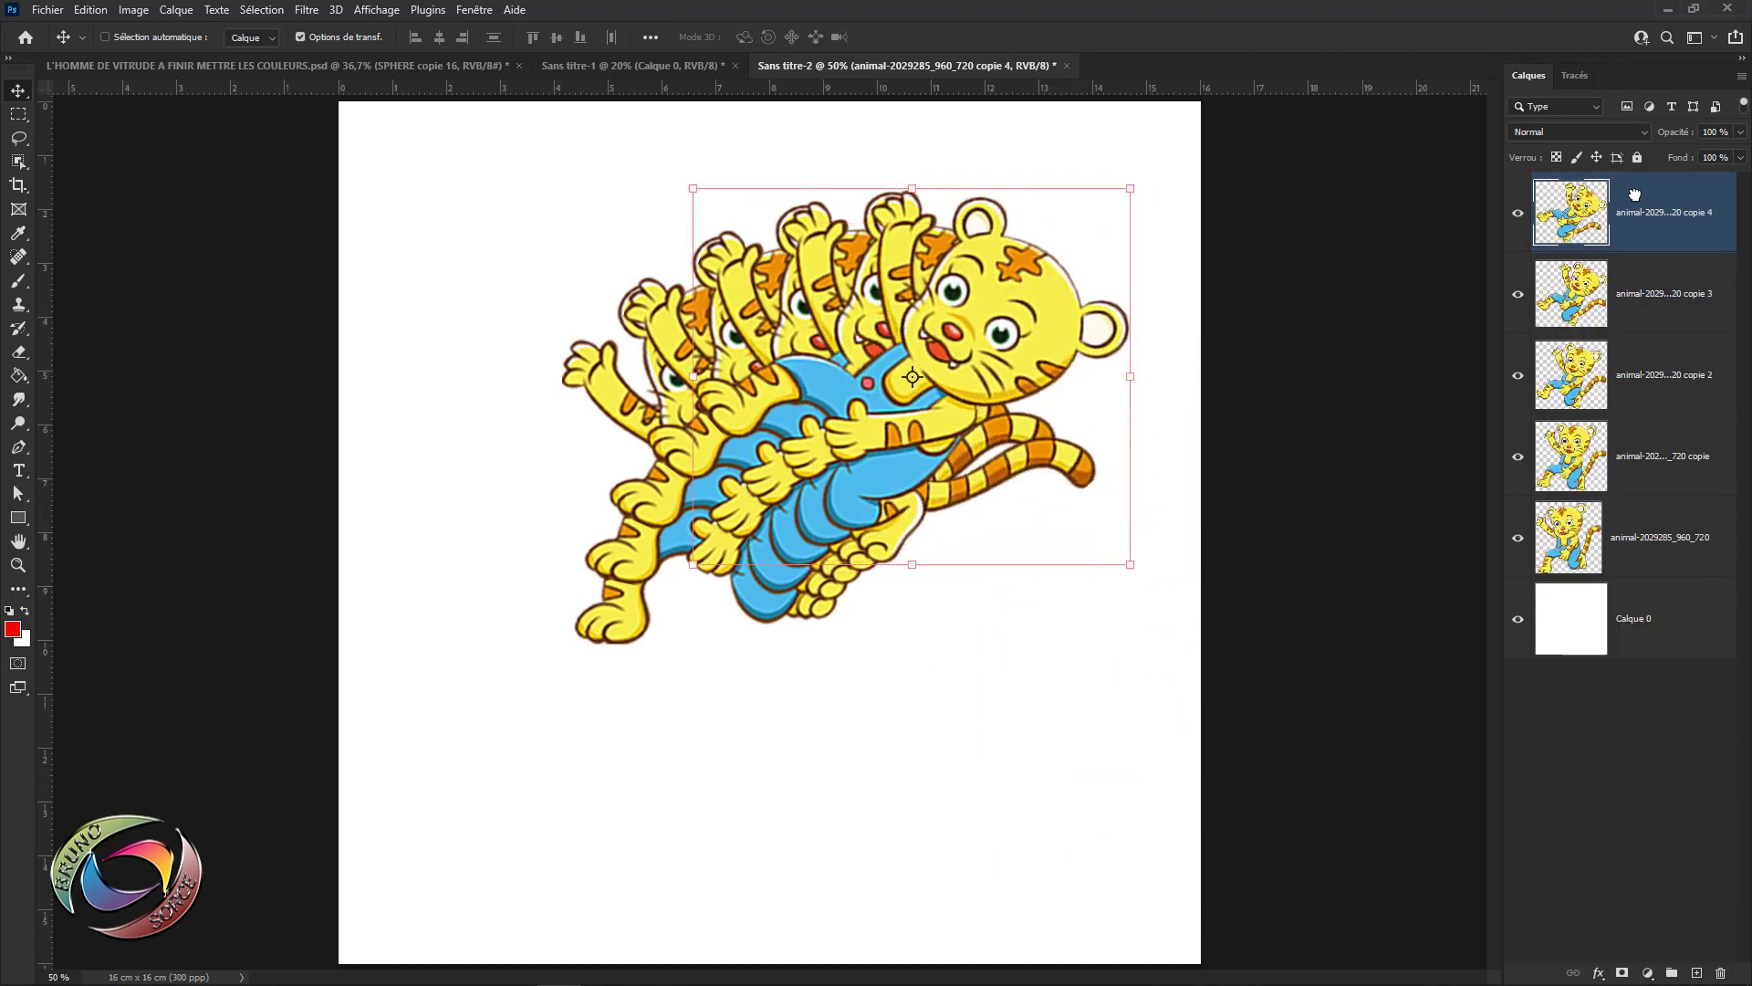
key("ctrl+z")
key("ctrl+z")
key("ctrl+z")
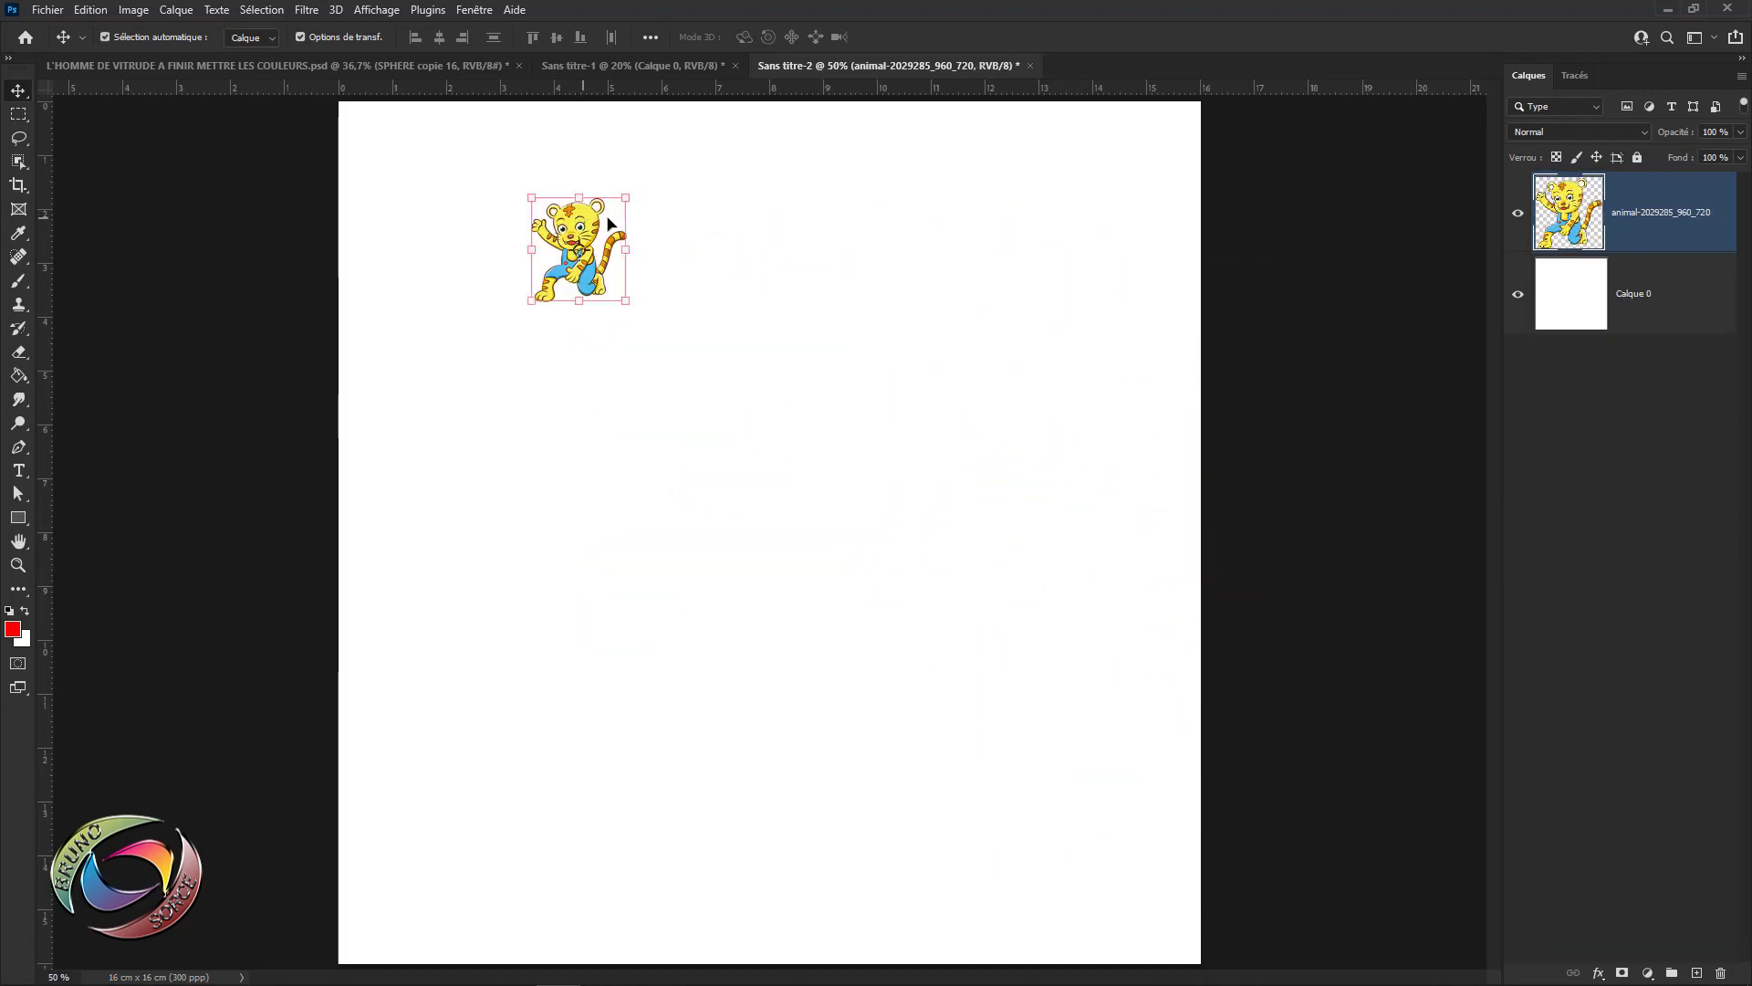
- Switch to the Sans titre-1 document and hide the Ellipse 1 layer holding the stars' yellow centres
left_click(667, 75)
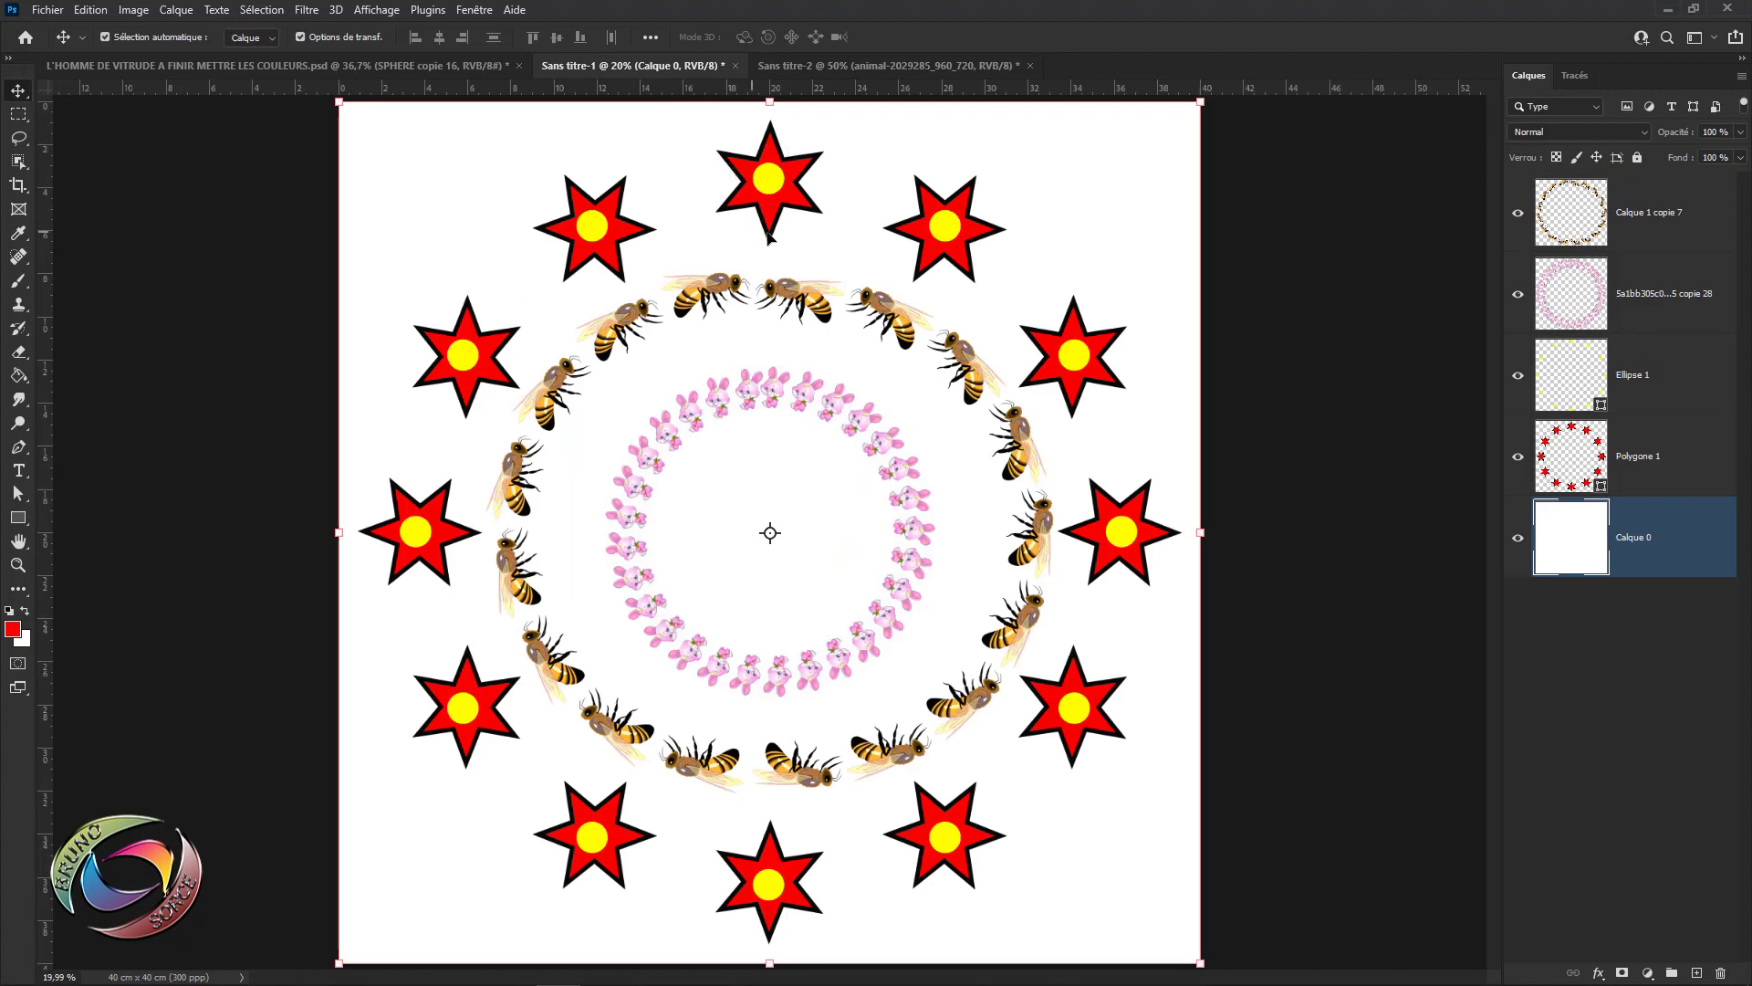
left_click(769, 182)
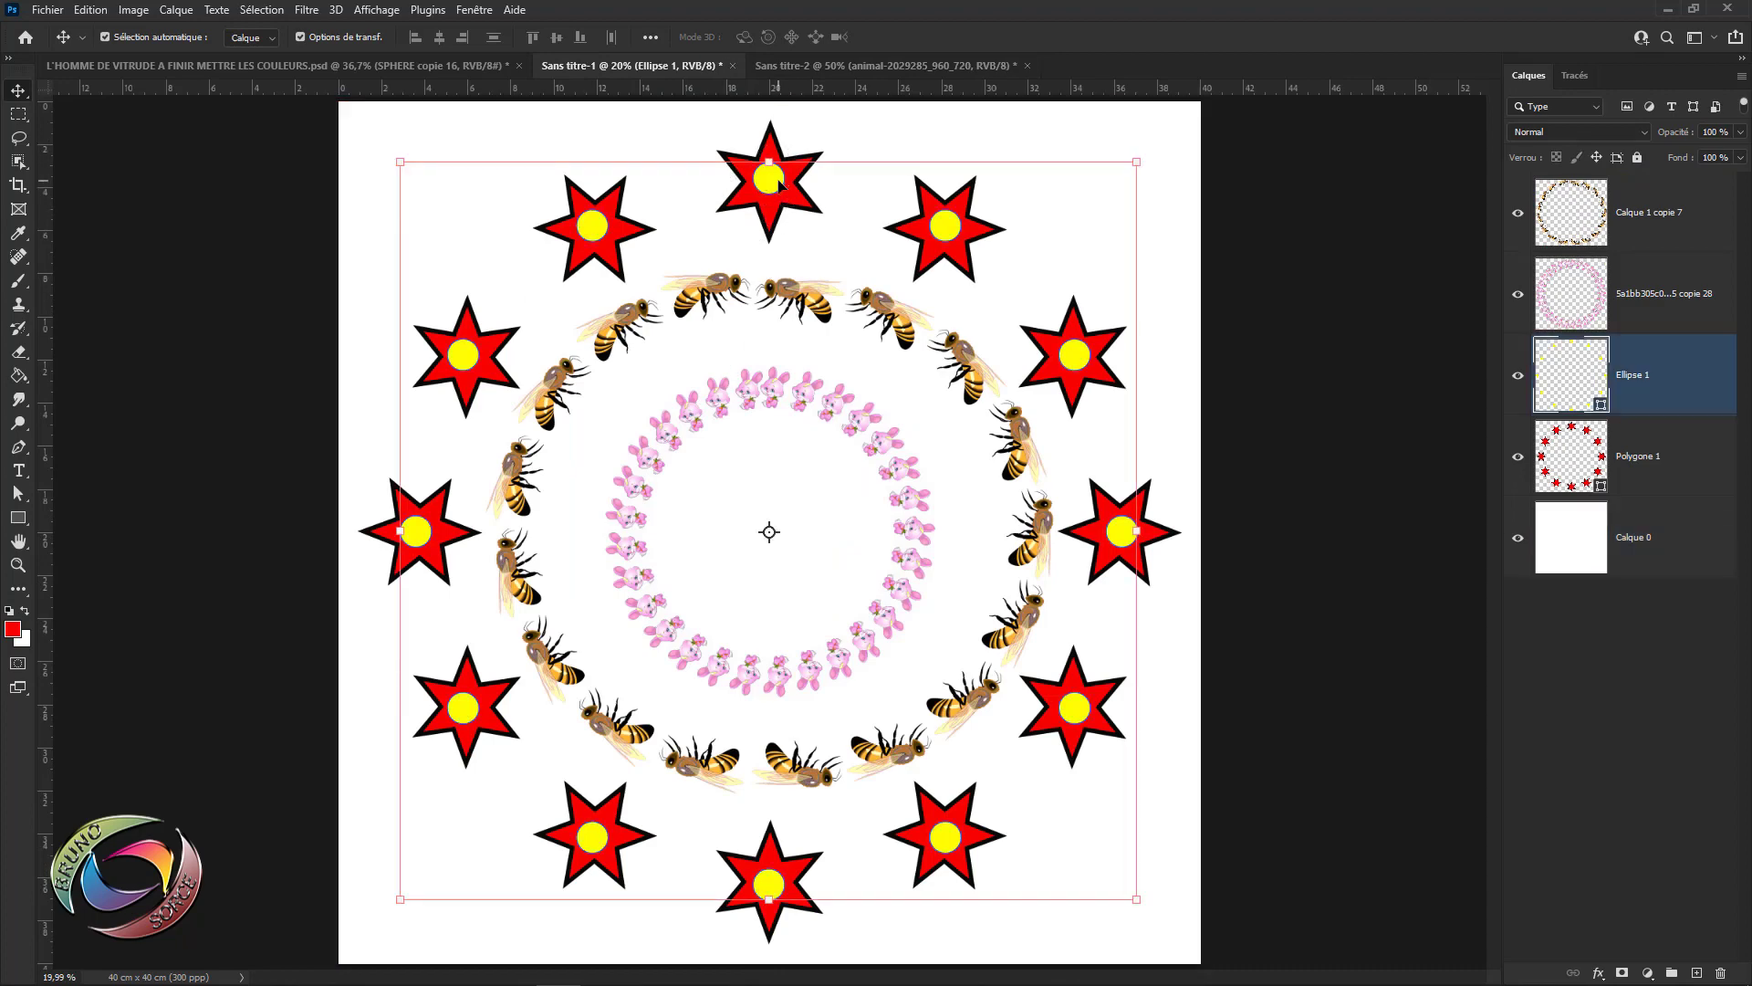
left_click(1519, 378)
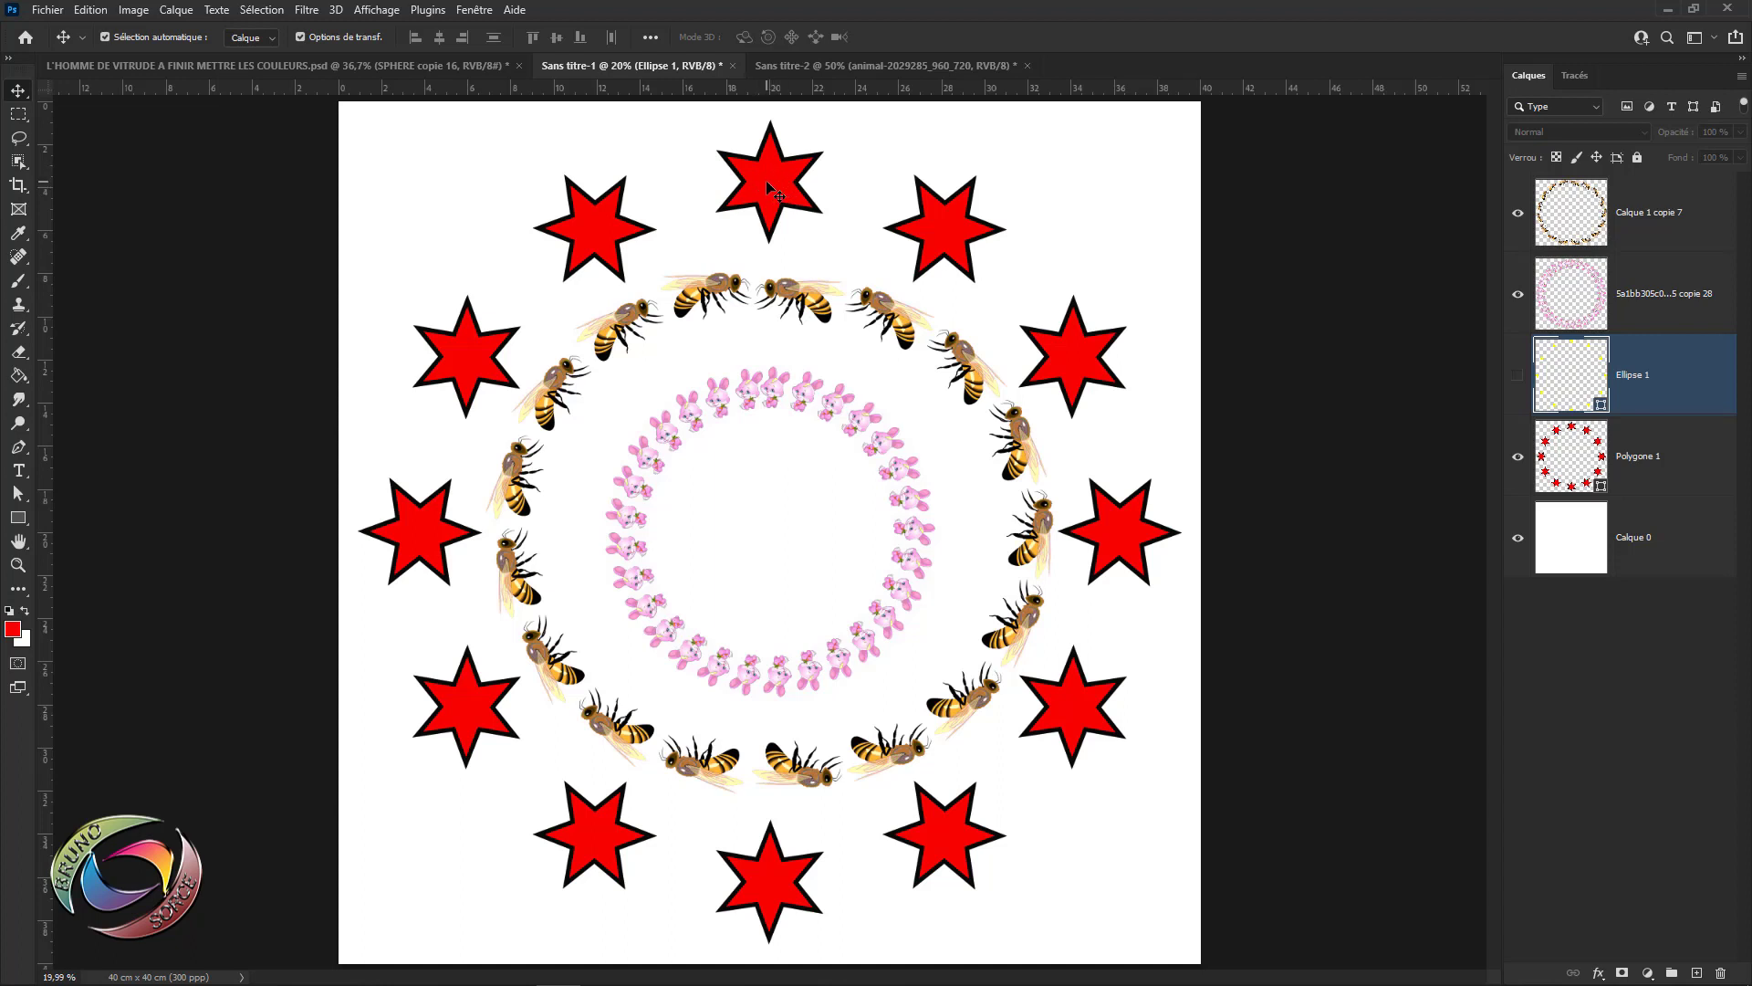
- Draw a yellow circle about 1,95 cm in diameter on the centre of the topmost star and select its layer
key("u")
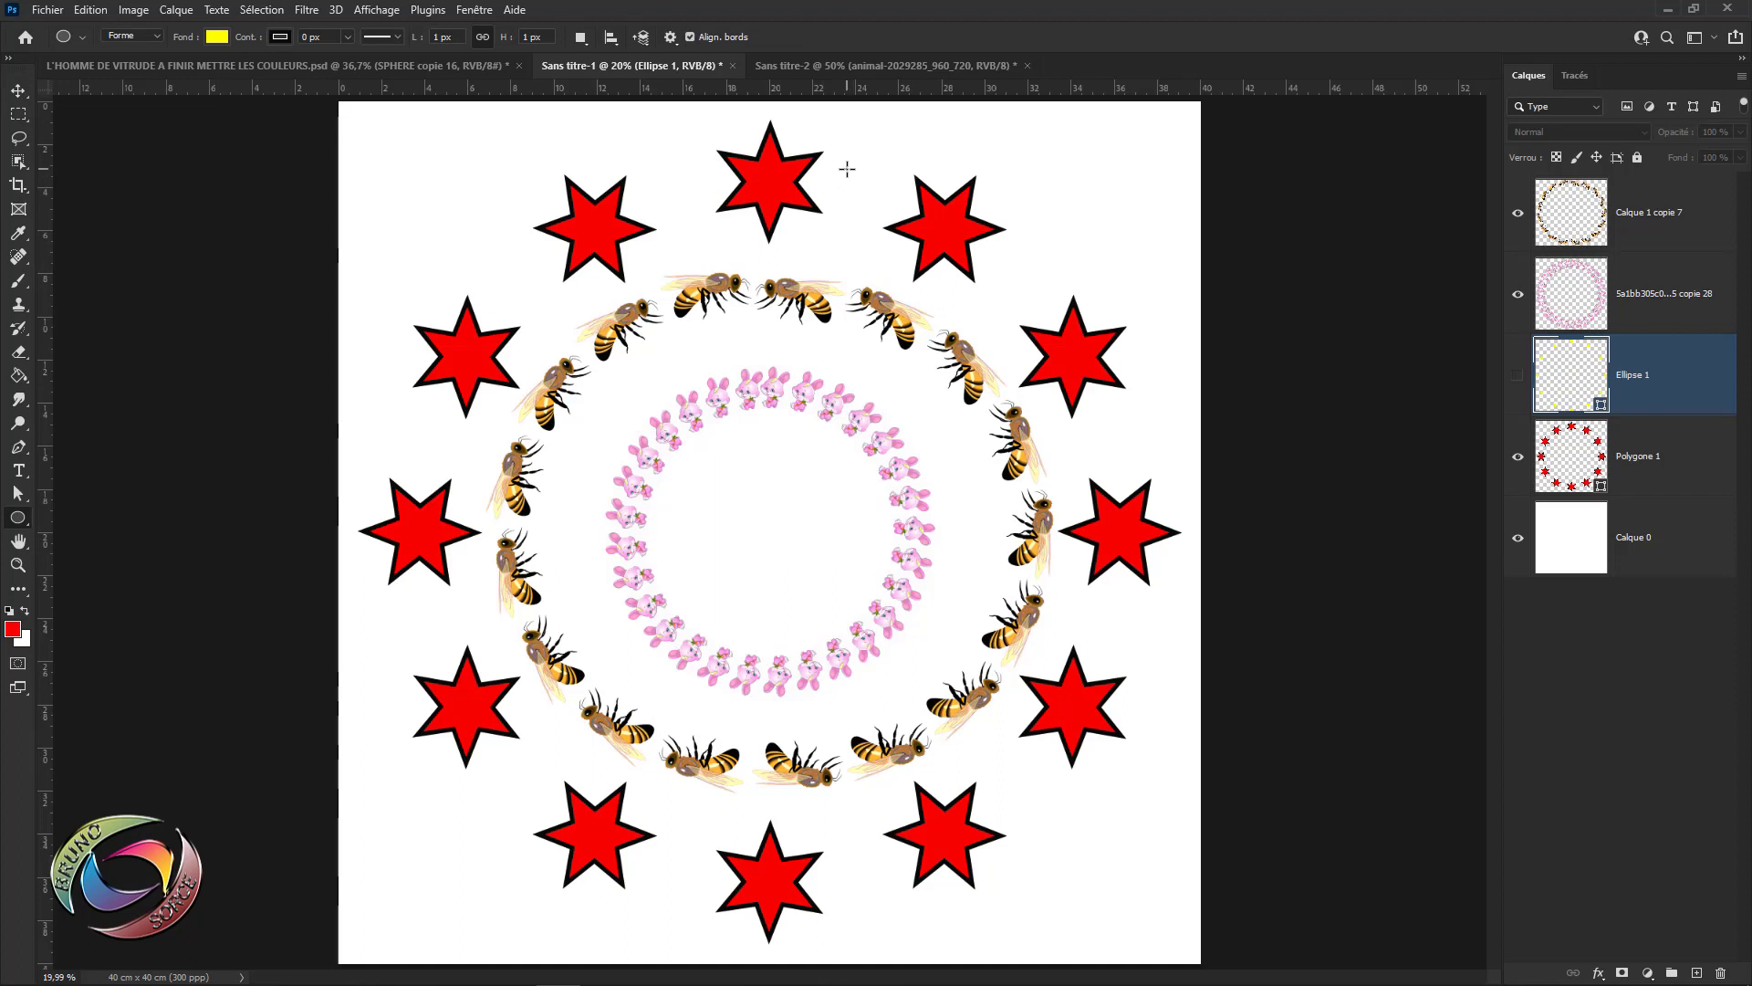
left_click_drag(834, 151, 769, 178)
key("v")
left_click(874, 187)
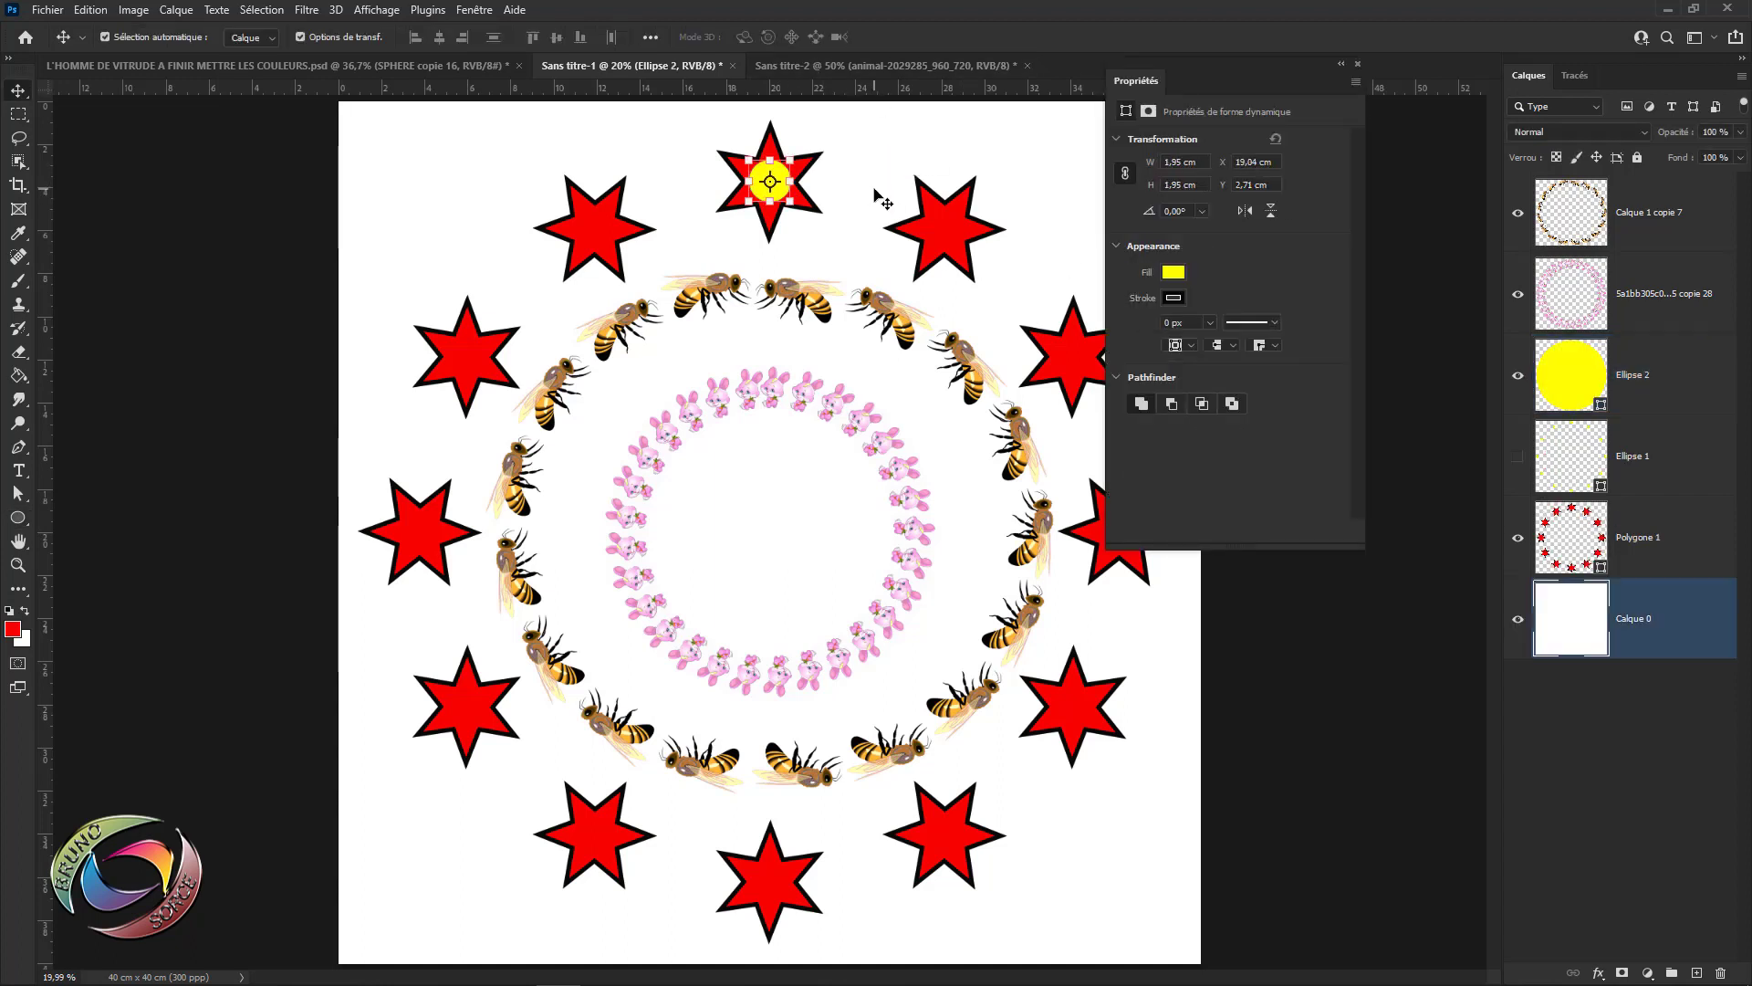
left_click(778, 191)
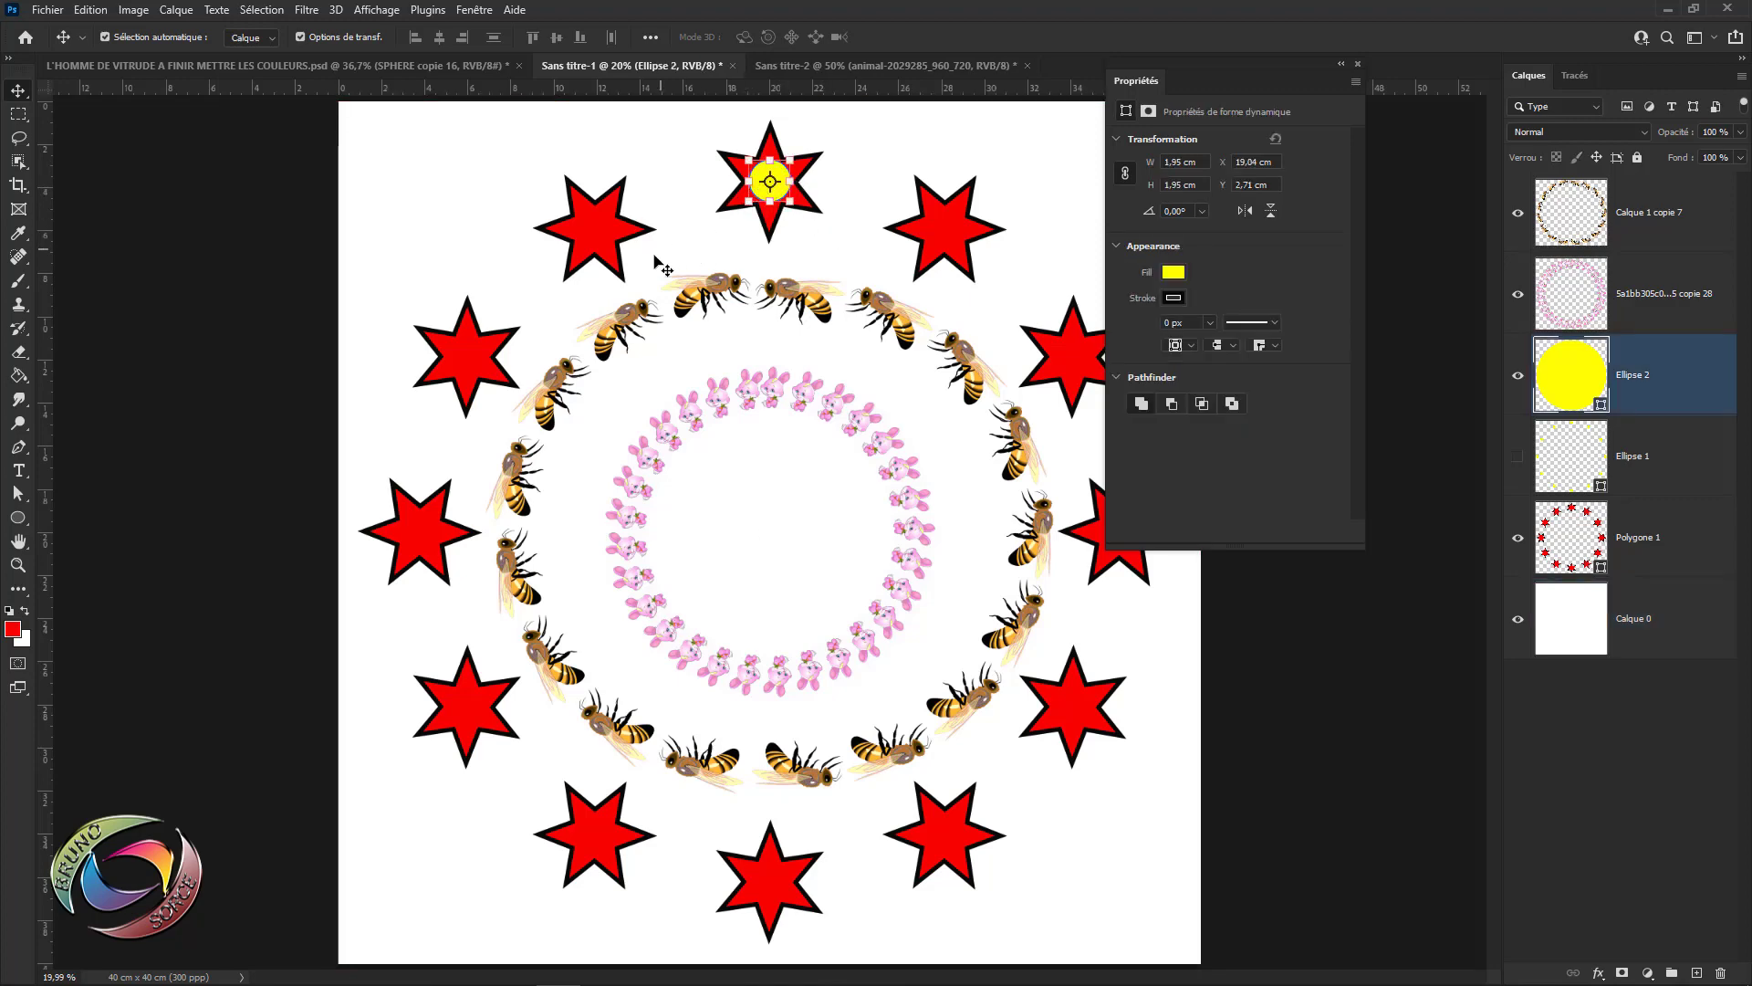
- Free-transform a copy of the yellow circle, rotating it 30° around a reference point at the centre of the star ring
key("ctrl")
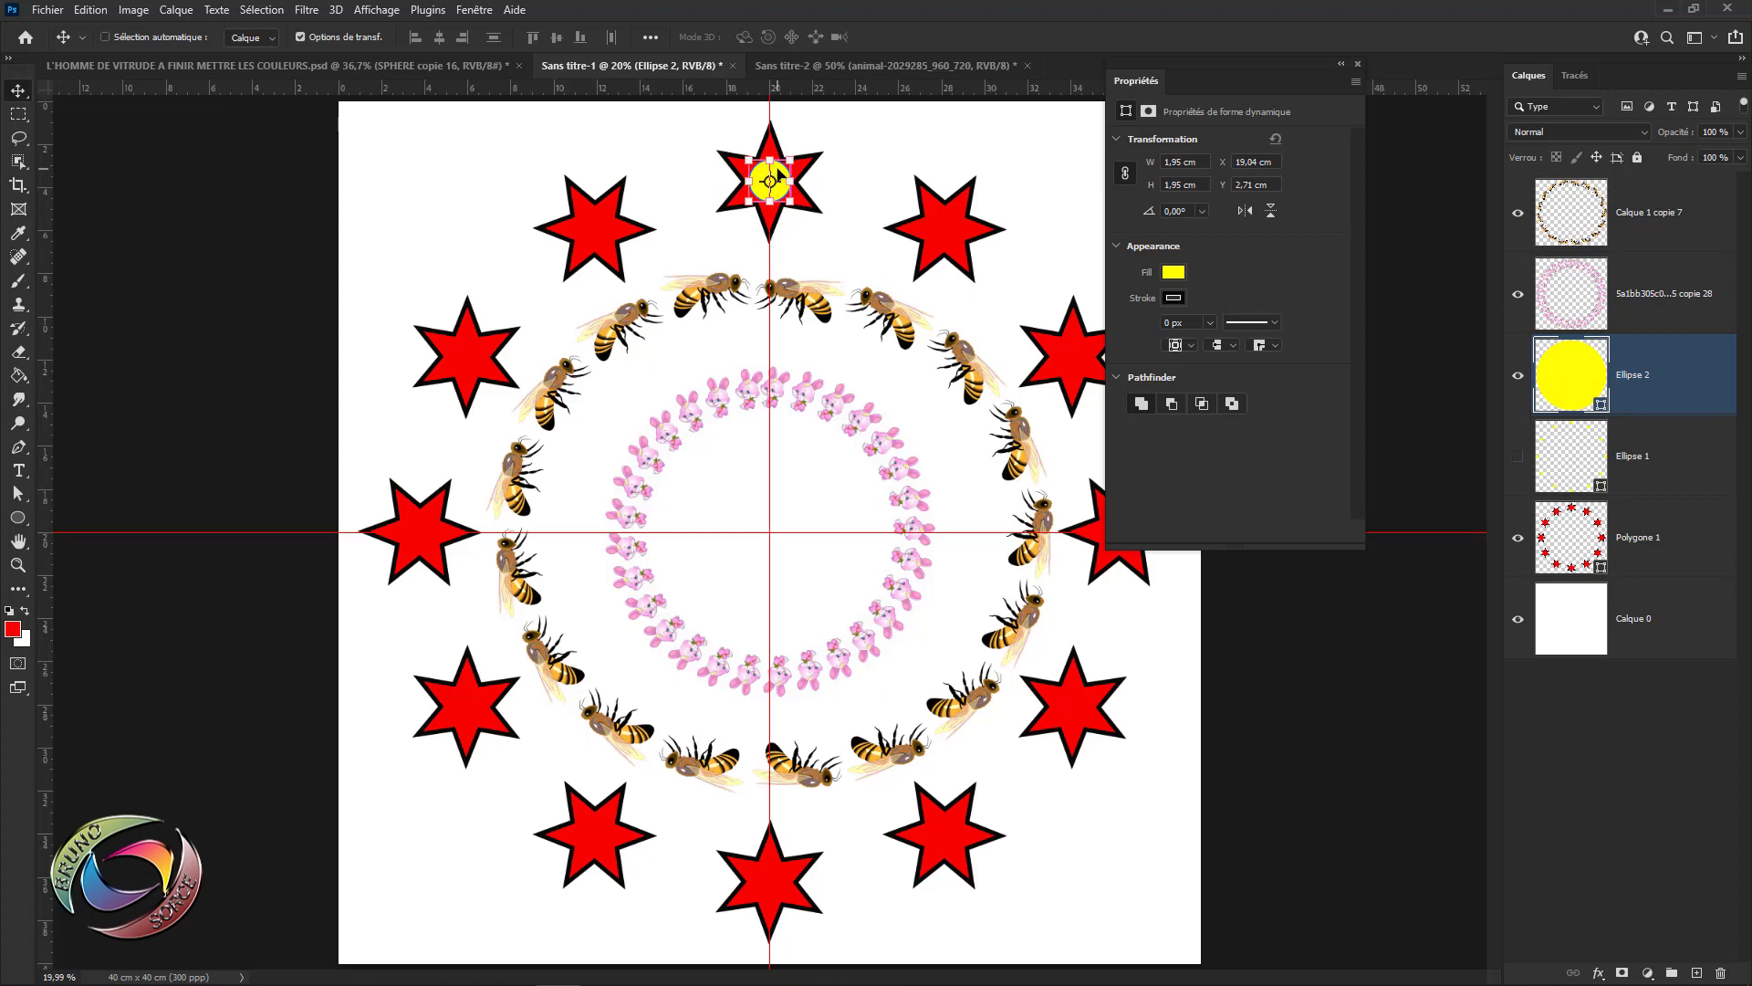
key("ctrl+t")
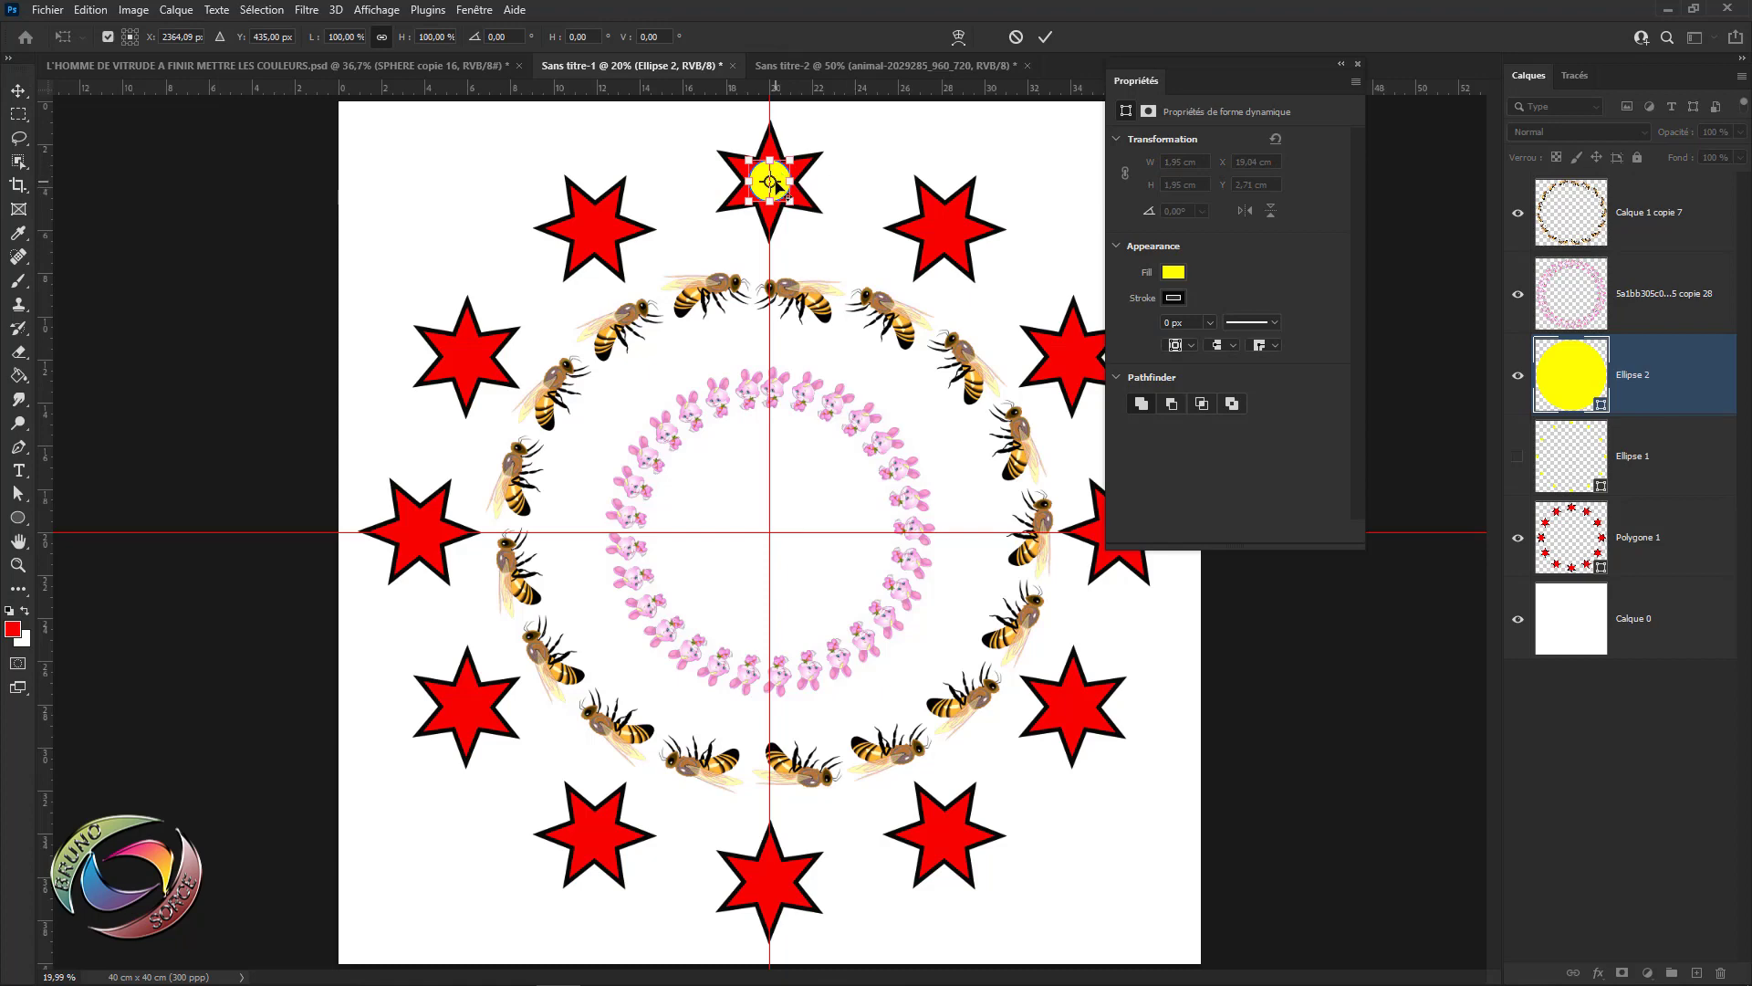
left_click_drag(774, 184, 770, 532)
left_click(518, 36)
type("30")
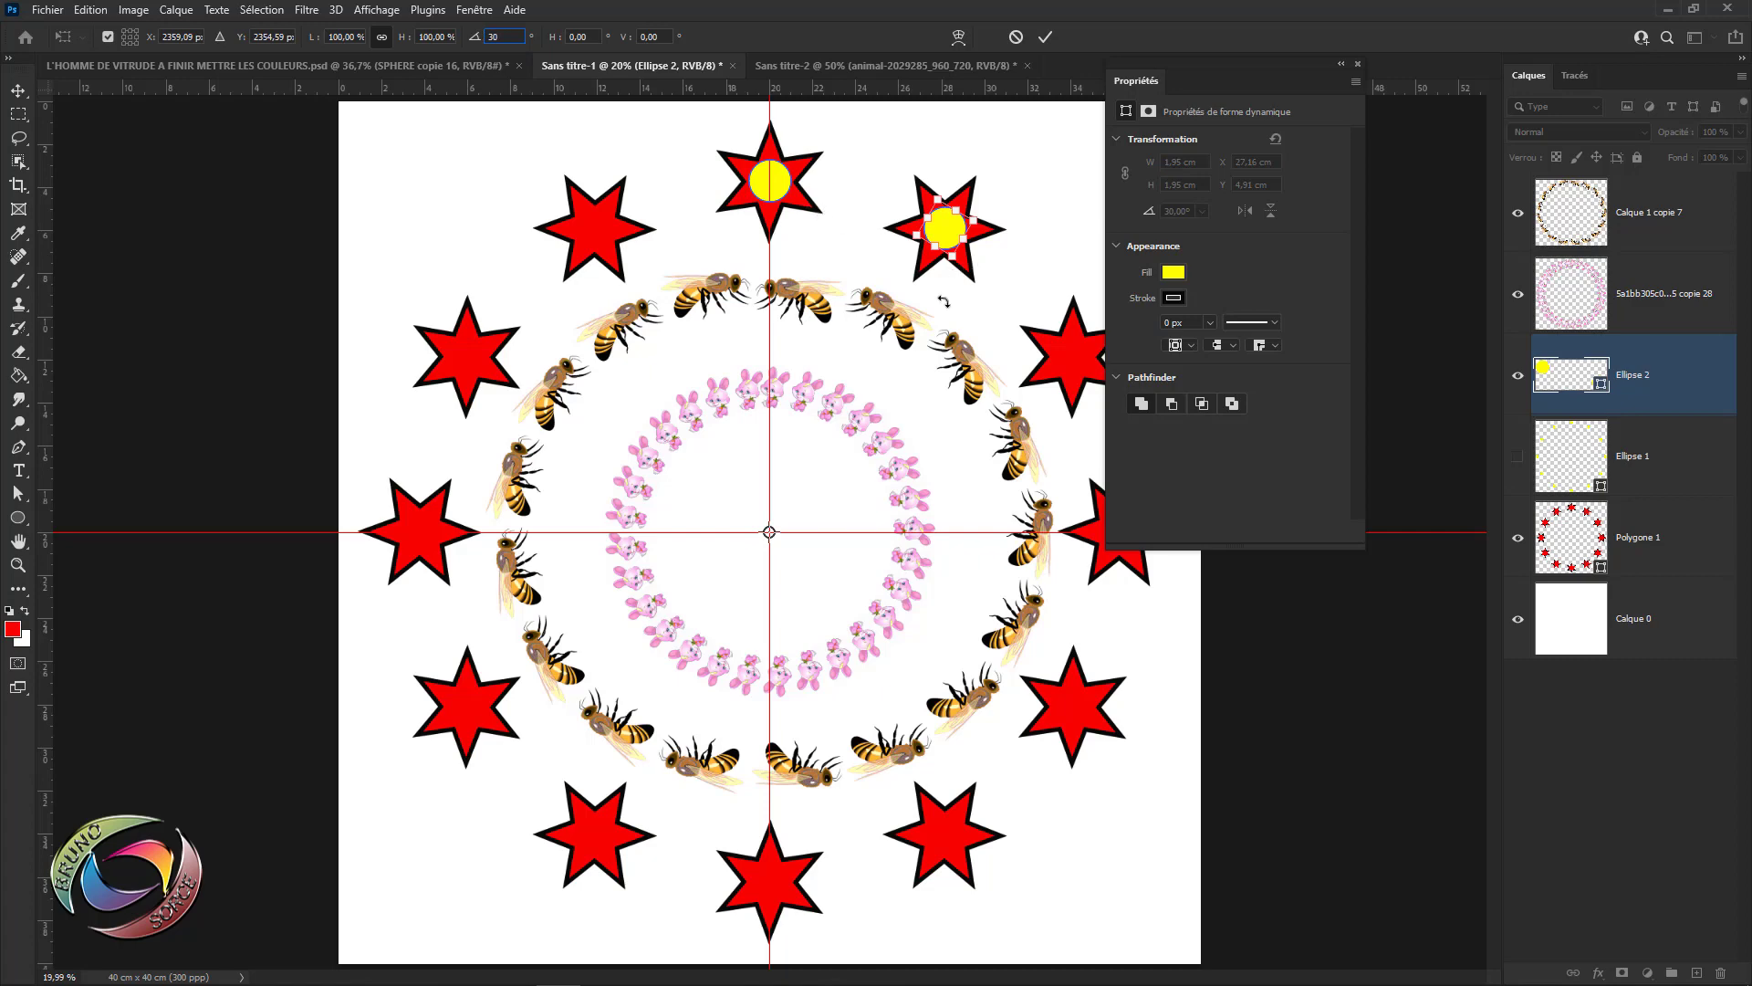
left_click(1045, 38)
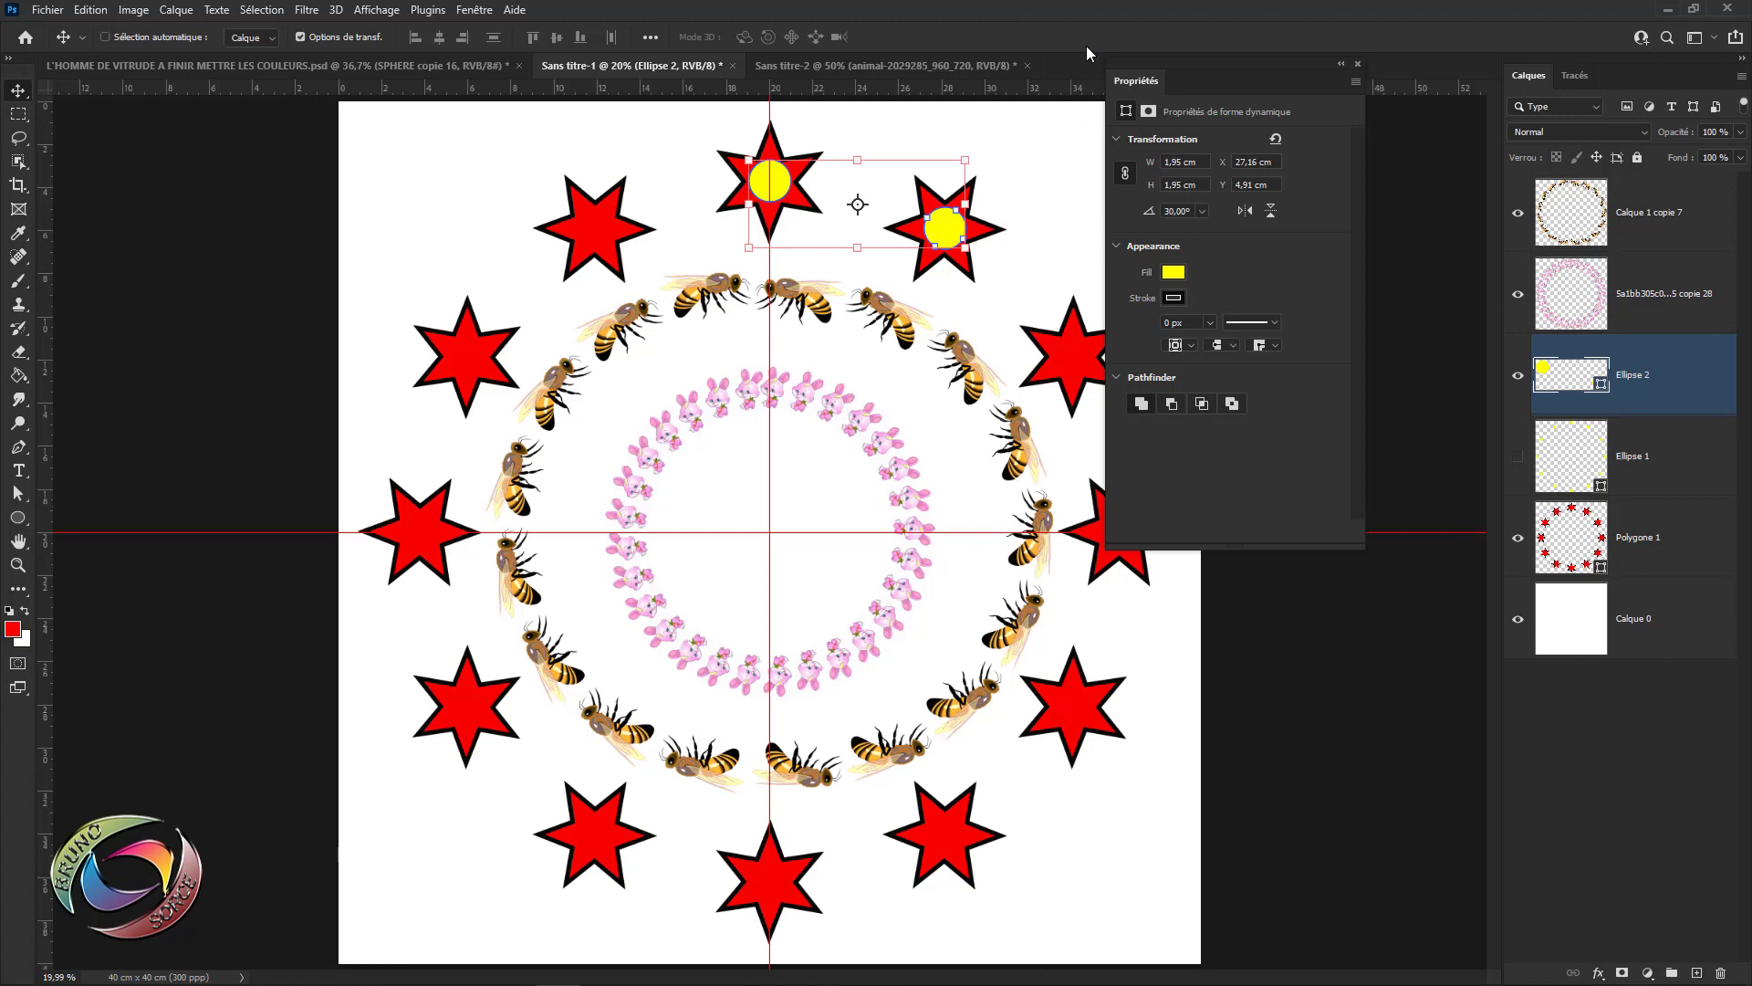
- Repeat the 30° rotated copy of the yellow circle until every star has a centre, close the shape properties and deselect the layer
key("ctrl+shift+alt+t")
key("ctrl+shift+alt+t")
key("ctrl+shift+alt+t")
key("ctrl+shift+alt+t")
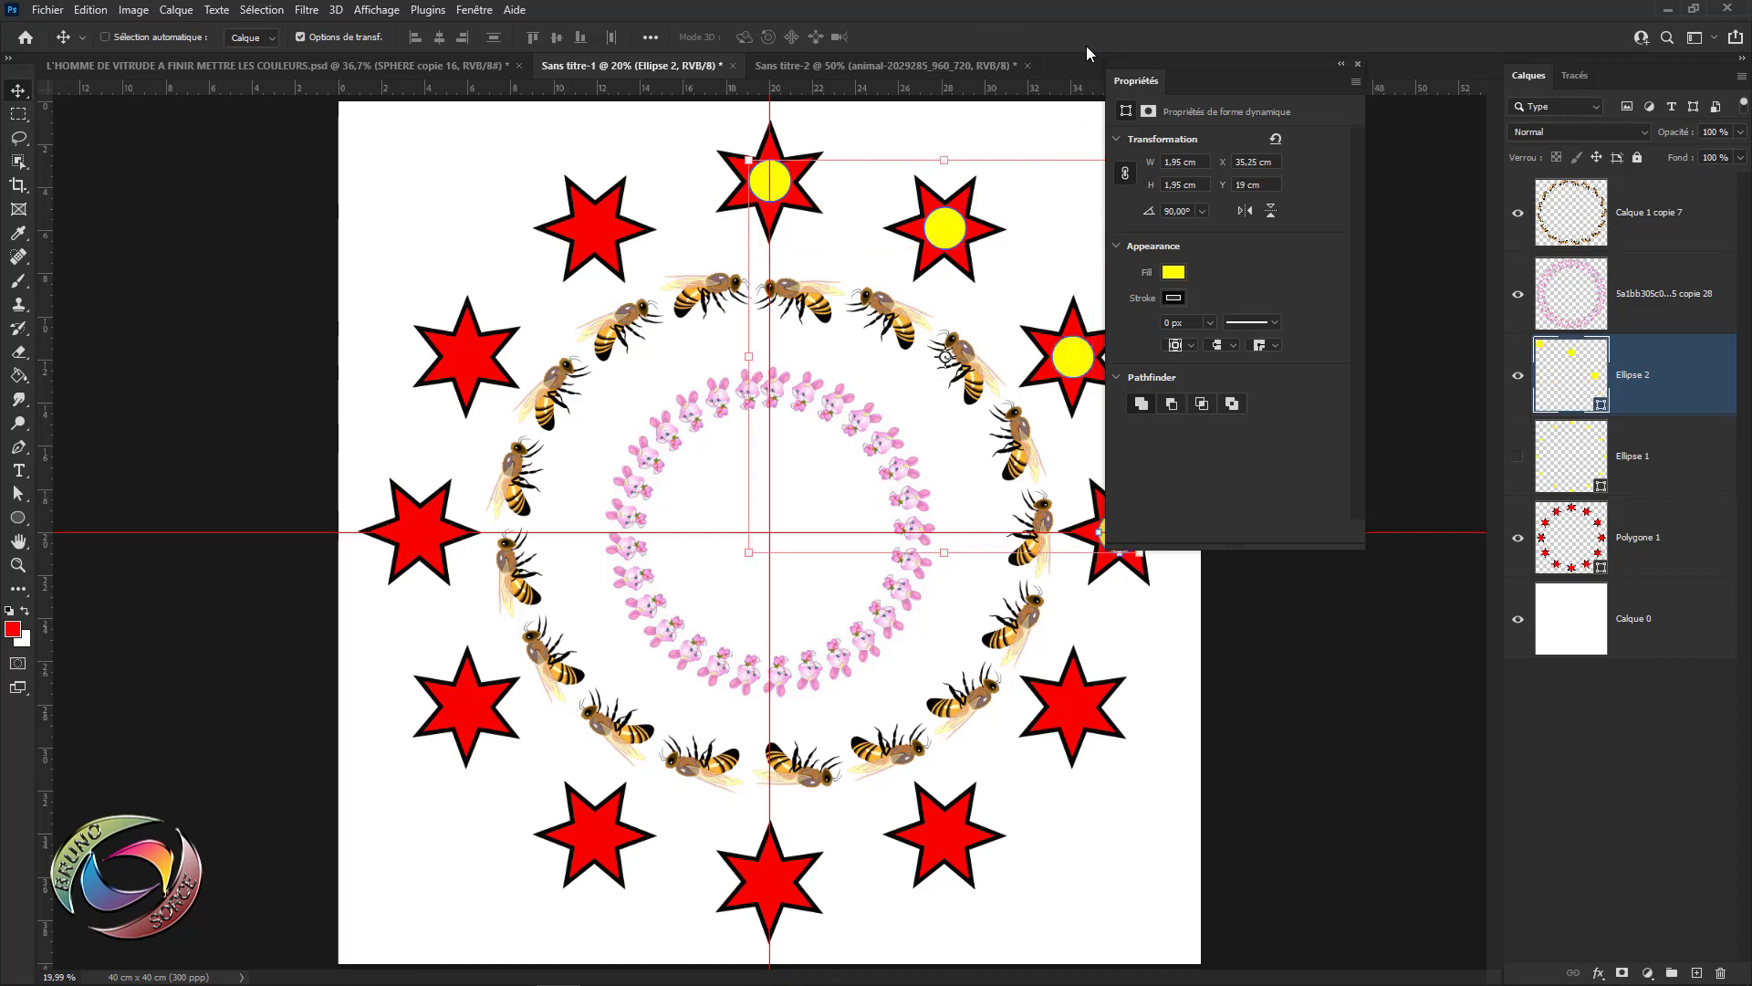
key("ctrl+shift+alt+t")
key("ctrl+shift+alt+t")
key("ctrl+shift+alt+t")
key("ctrl+shift+alt+t")
key("ctrl+shift+alt+t")
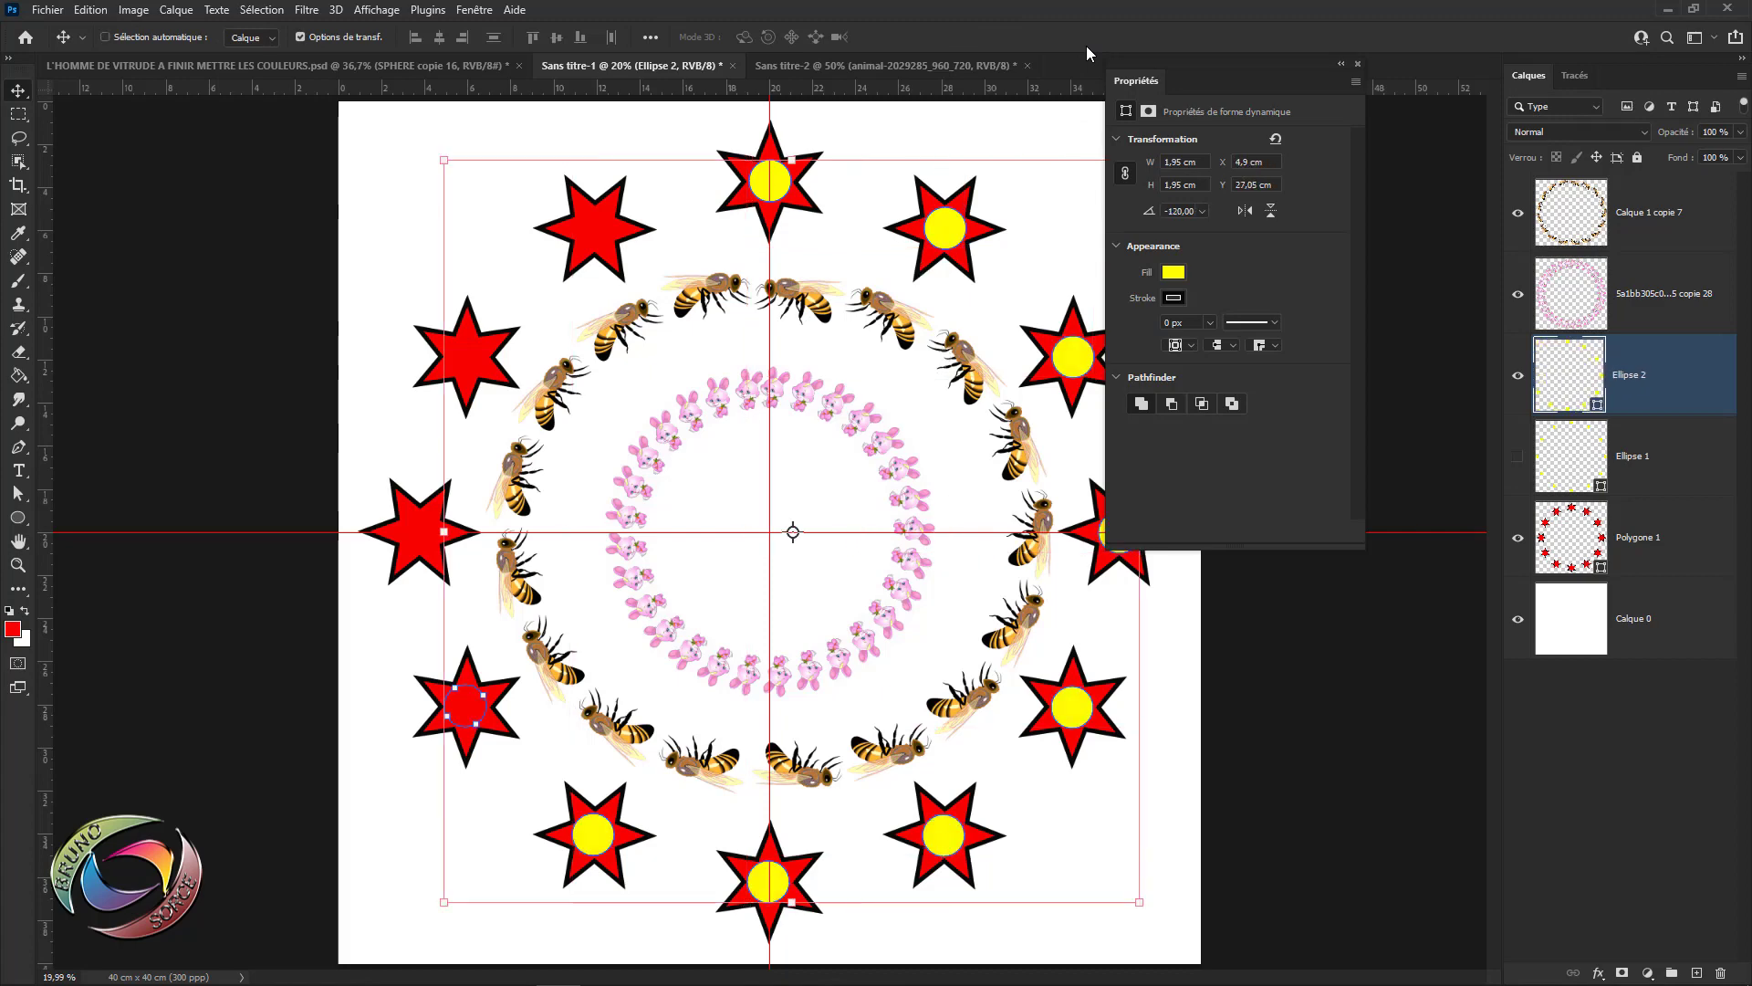
key("ctrl+shift+alt+t")
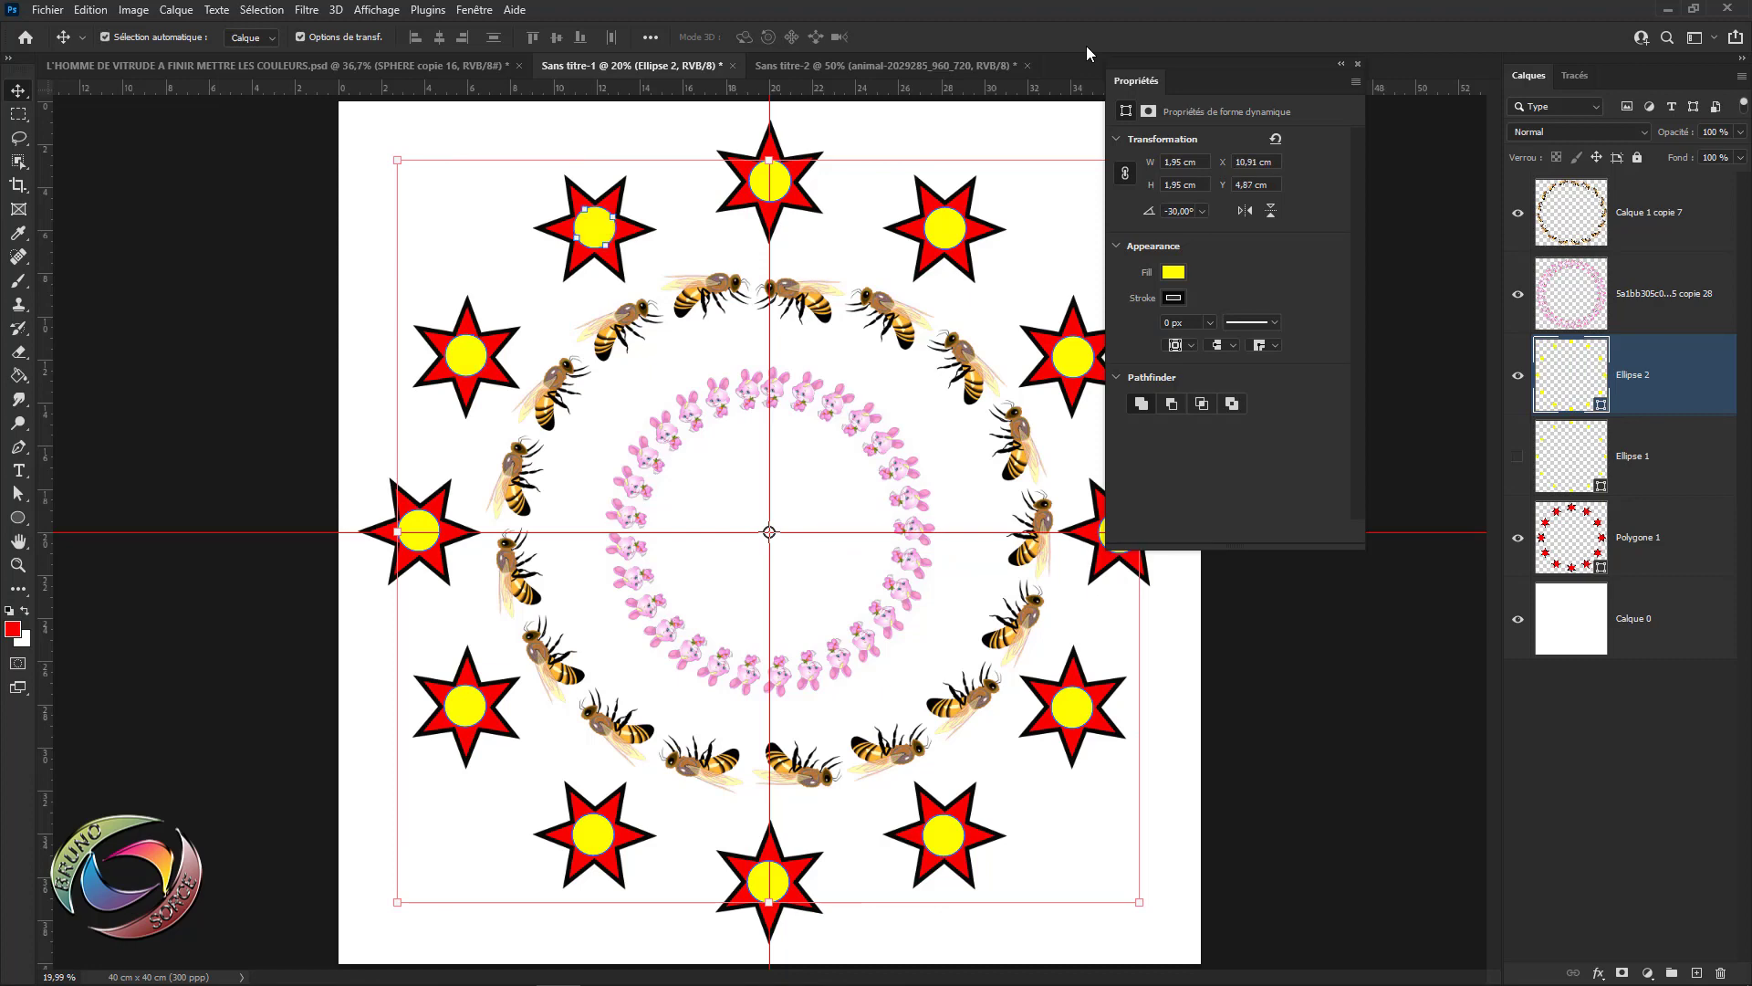
left_click(1356, 66)
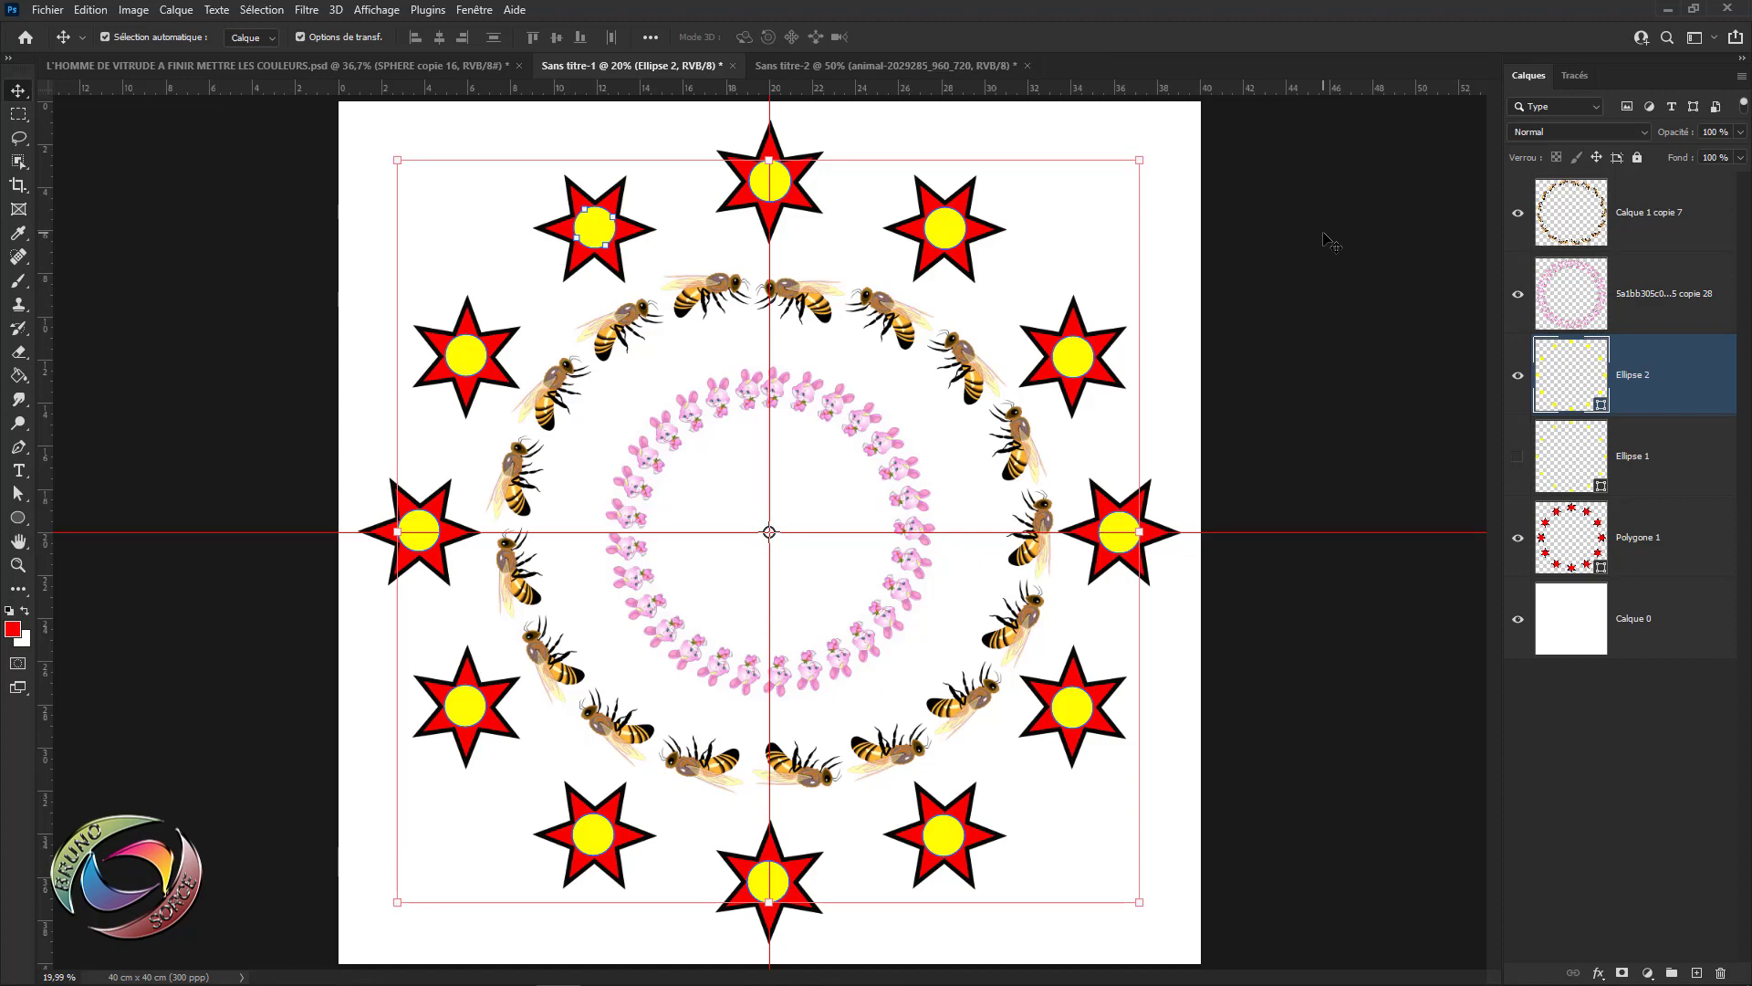
left_click(1307, 271)
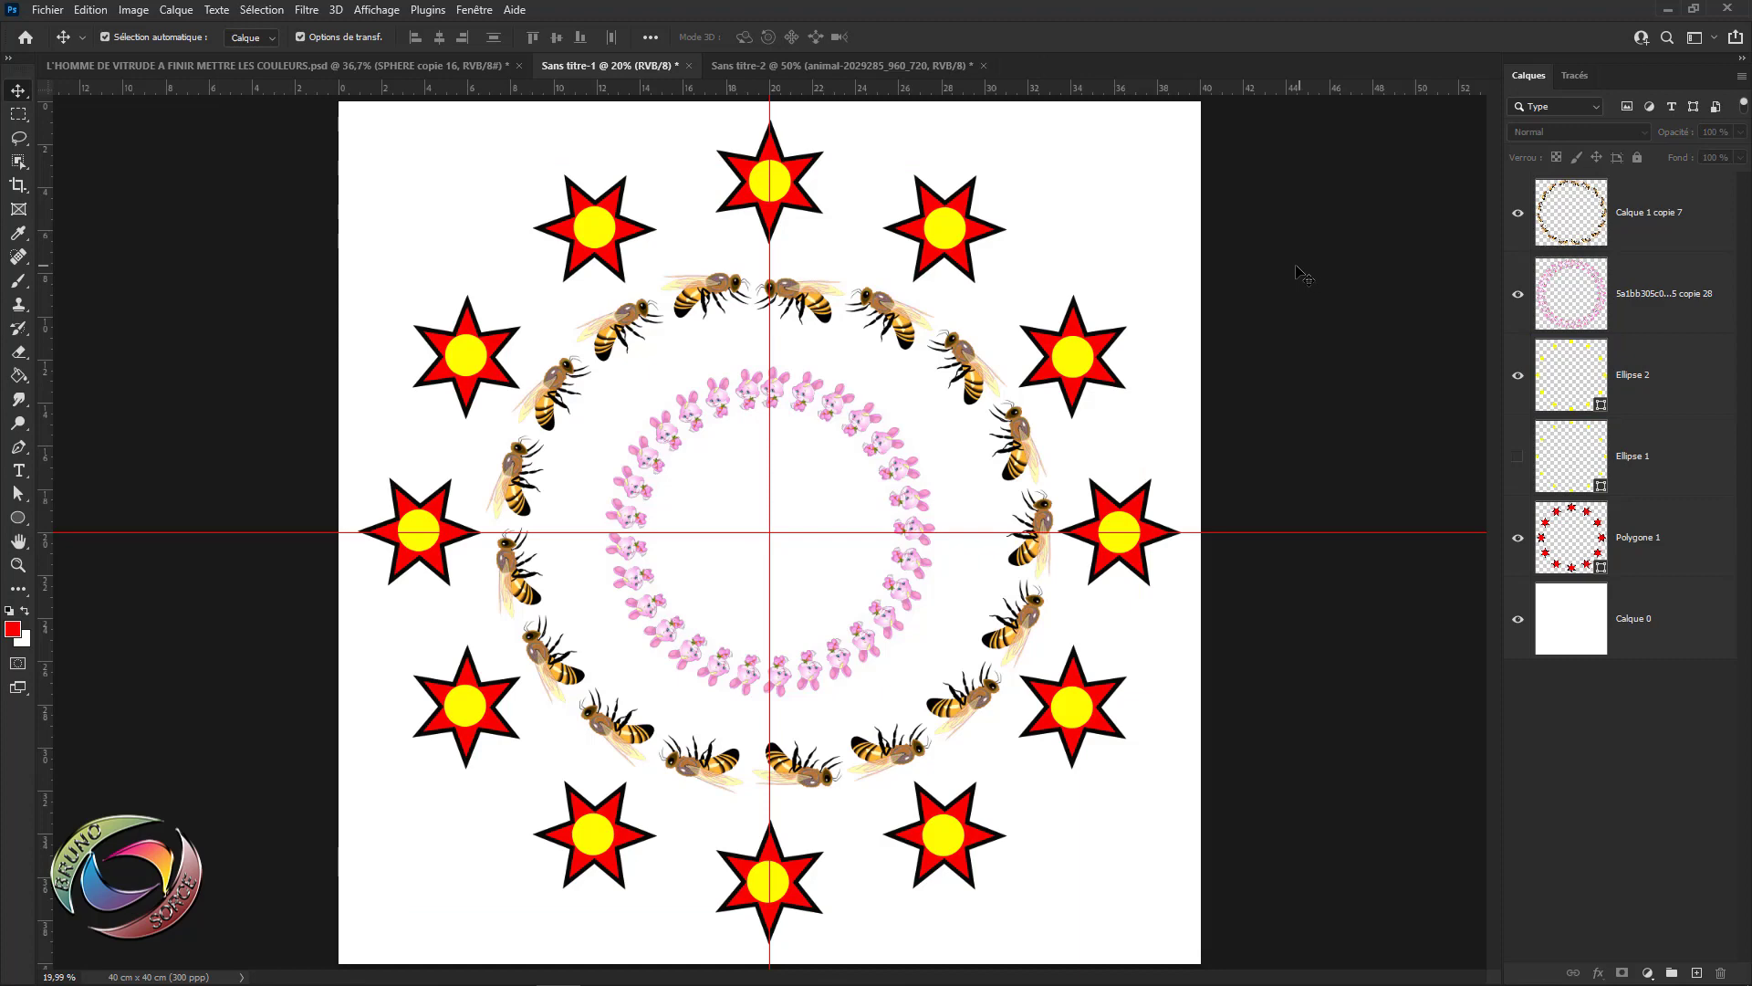
- Try cyan, yellow and black fills on the Ellipse 2 circles, settle on cyan, and deselect the layer
left_click(1640, 391)
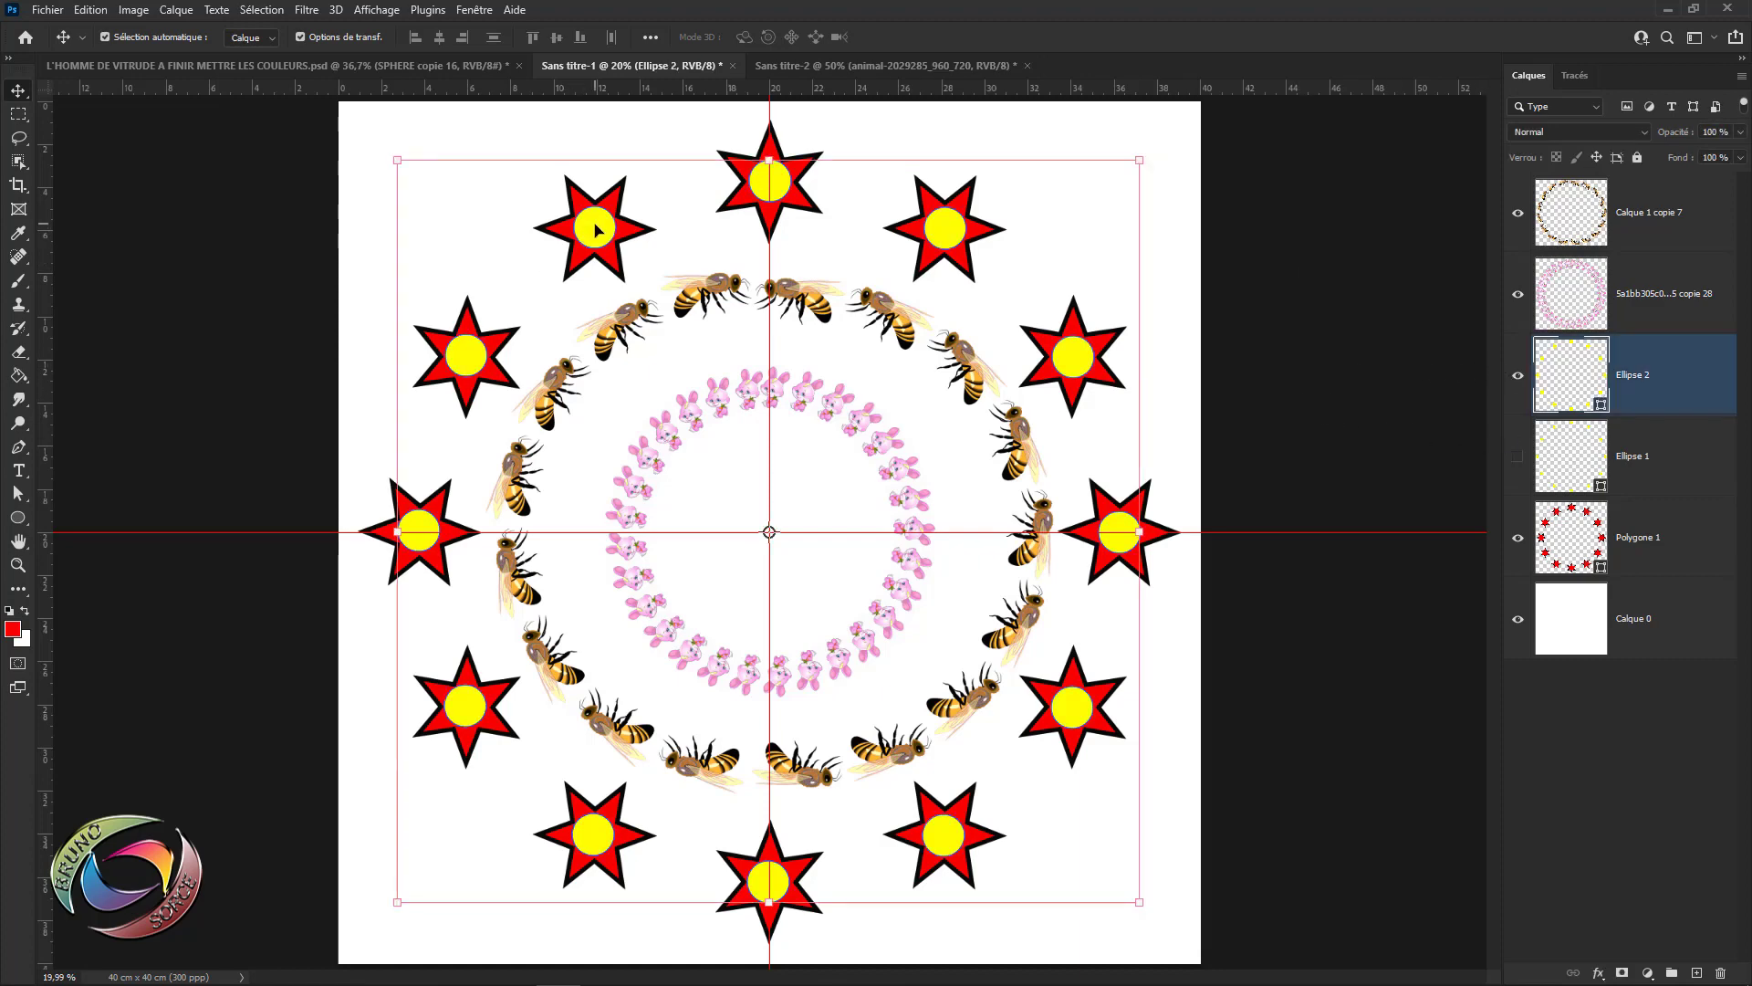
left_click(19, 517)
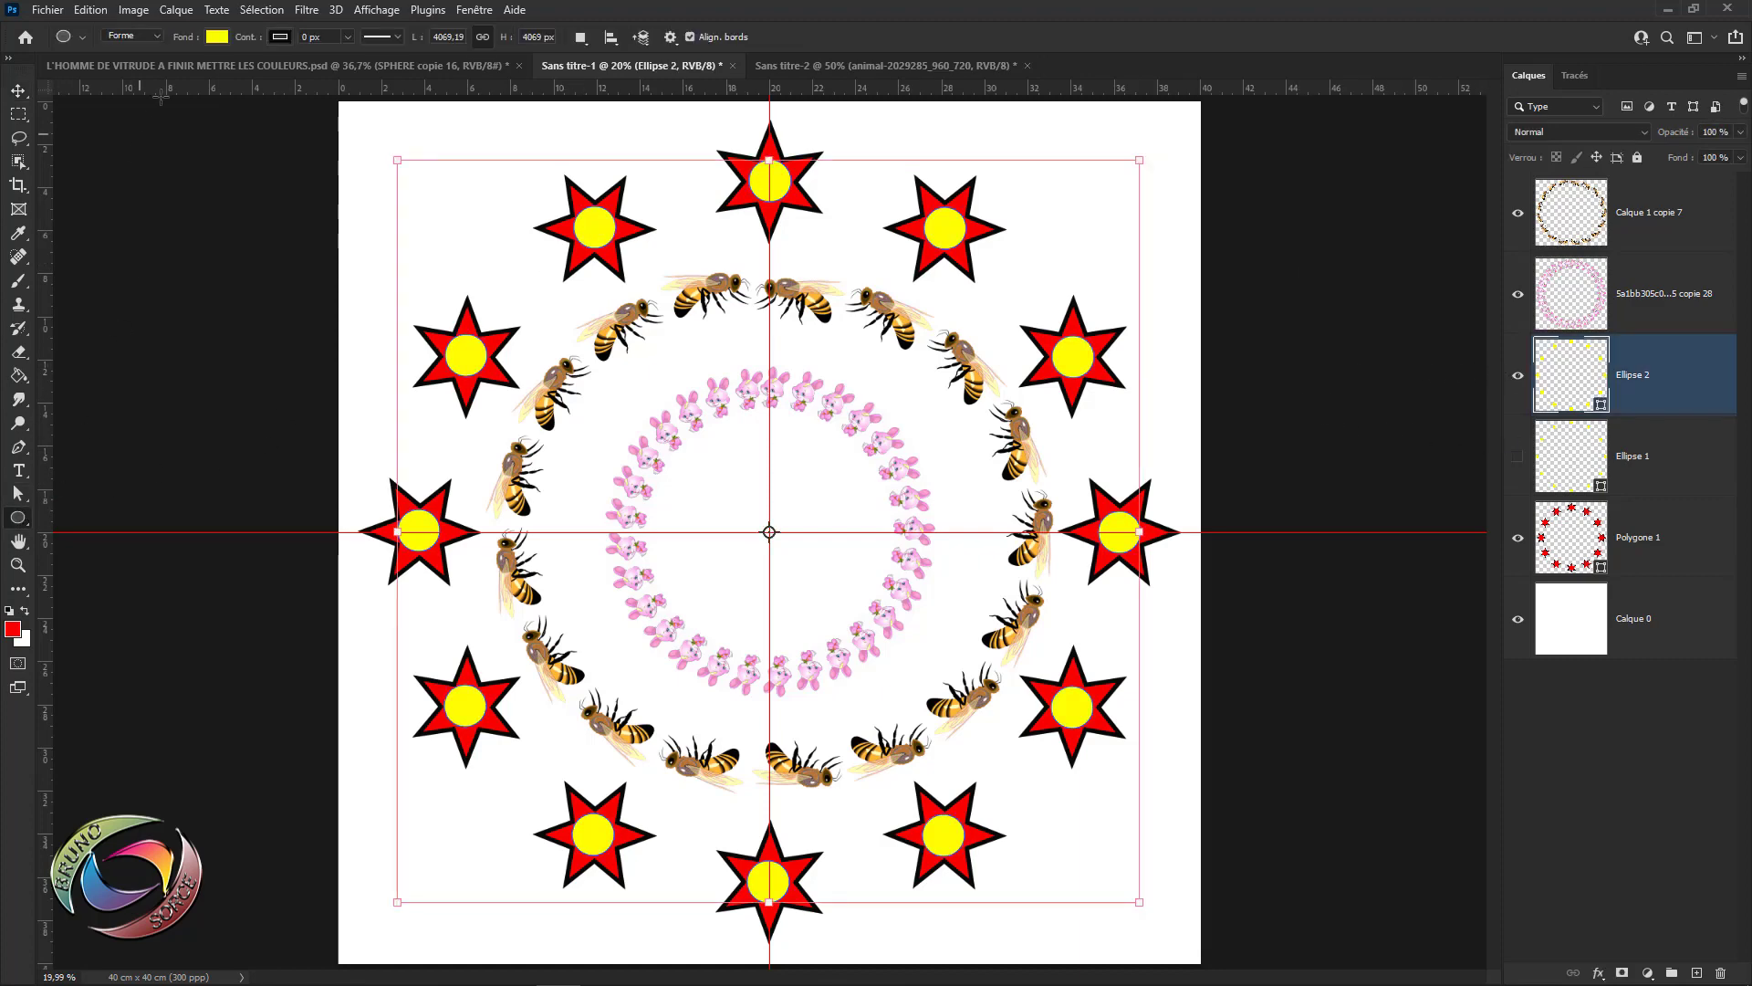
left_click(217, 37)
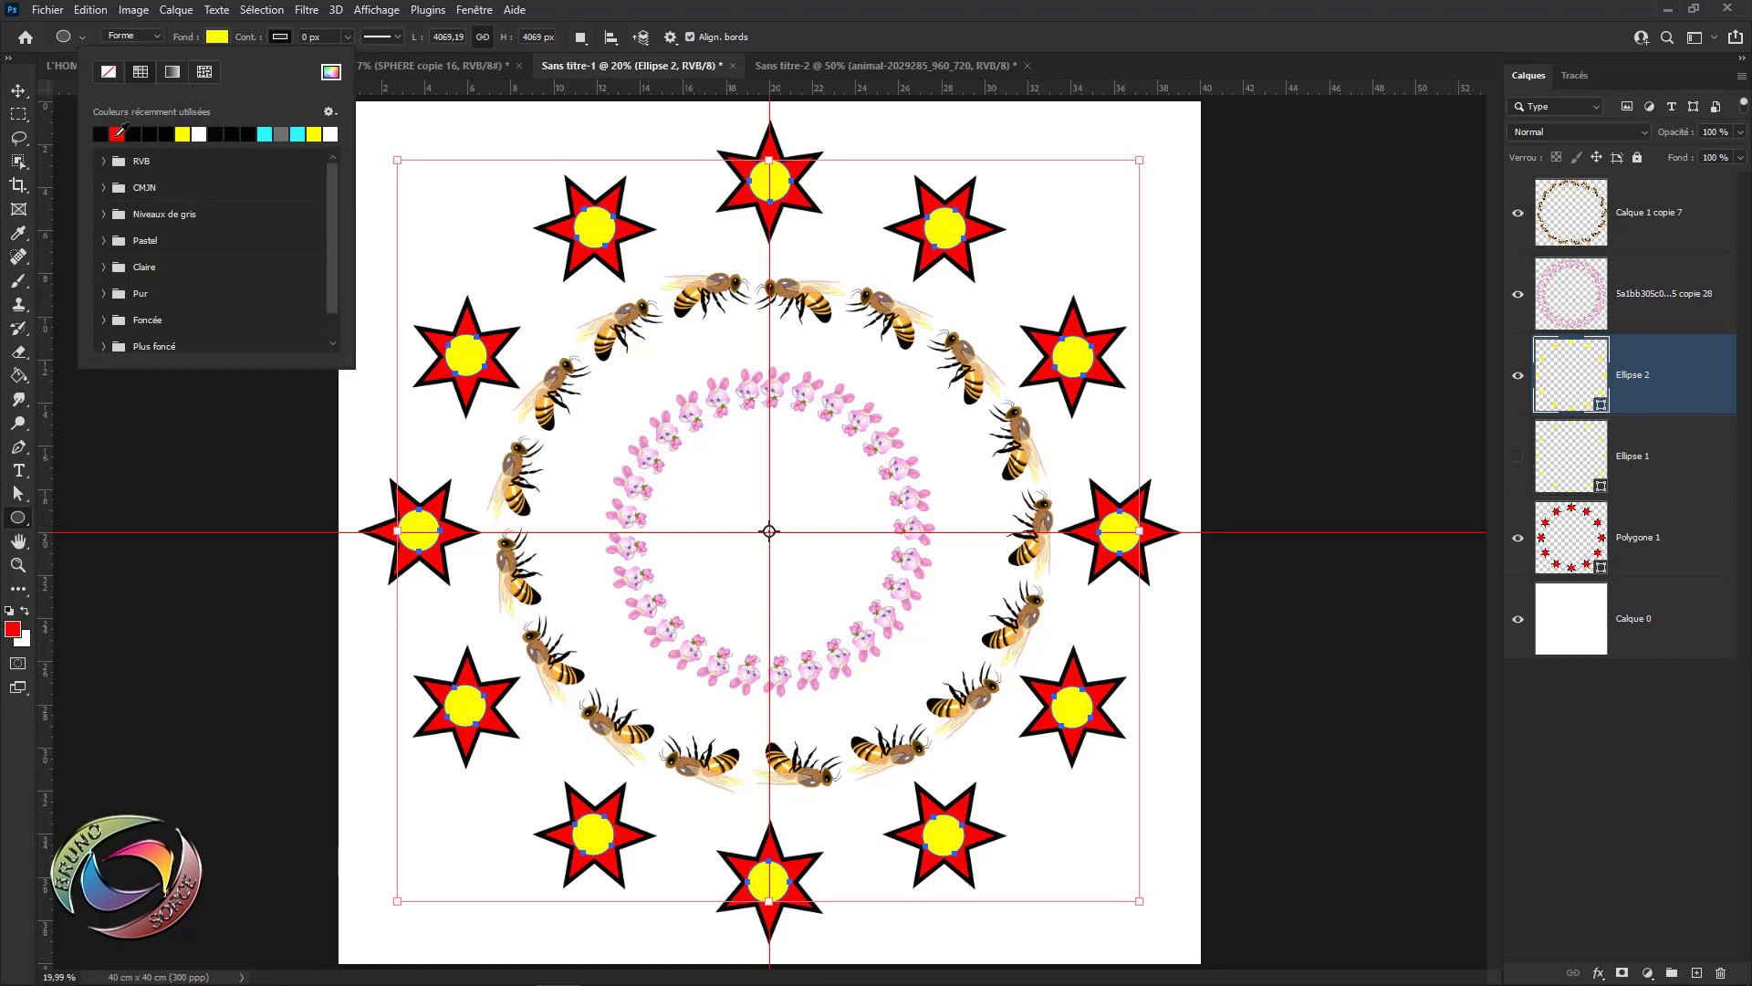
left_click(266, 134)
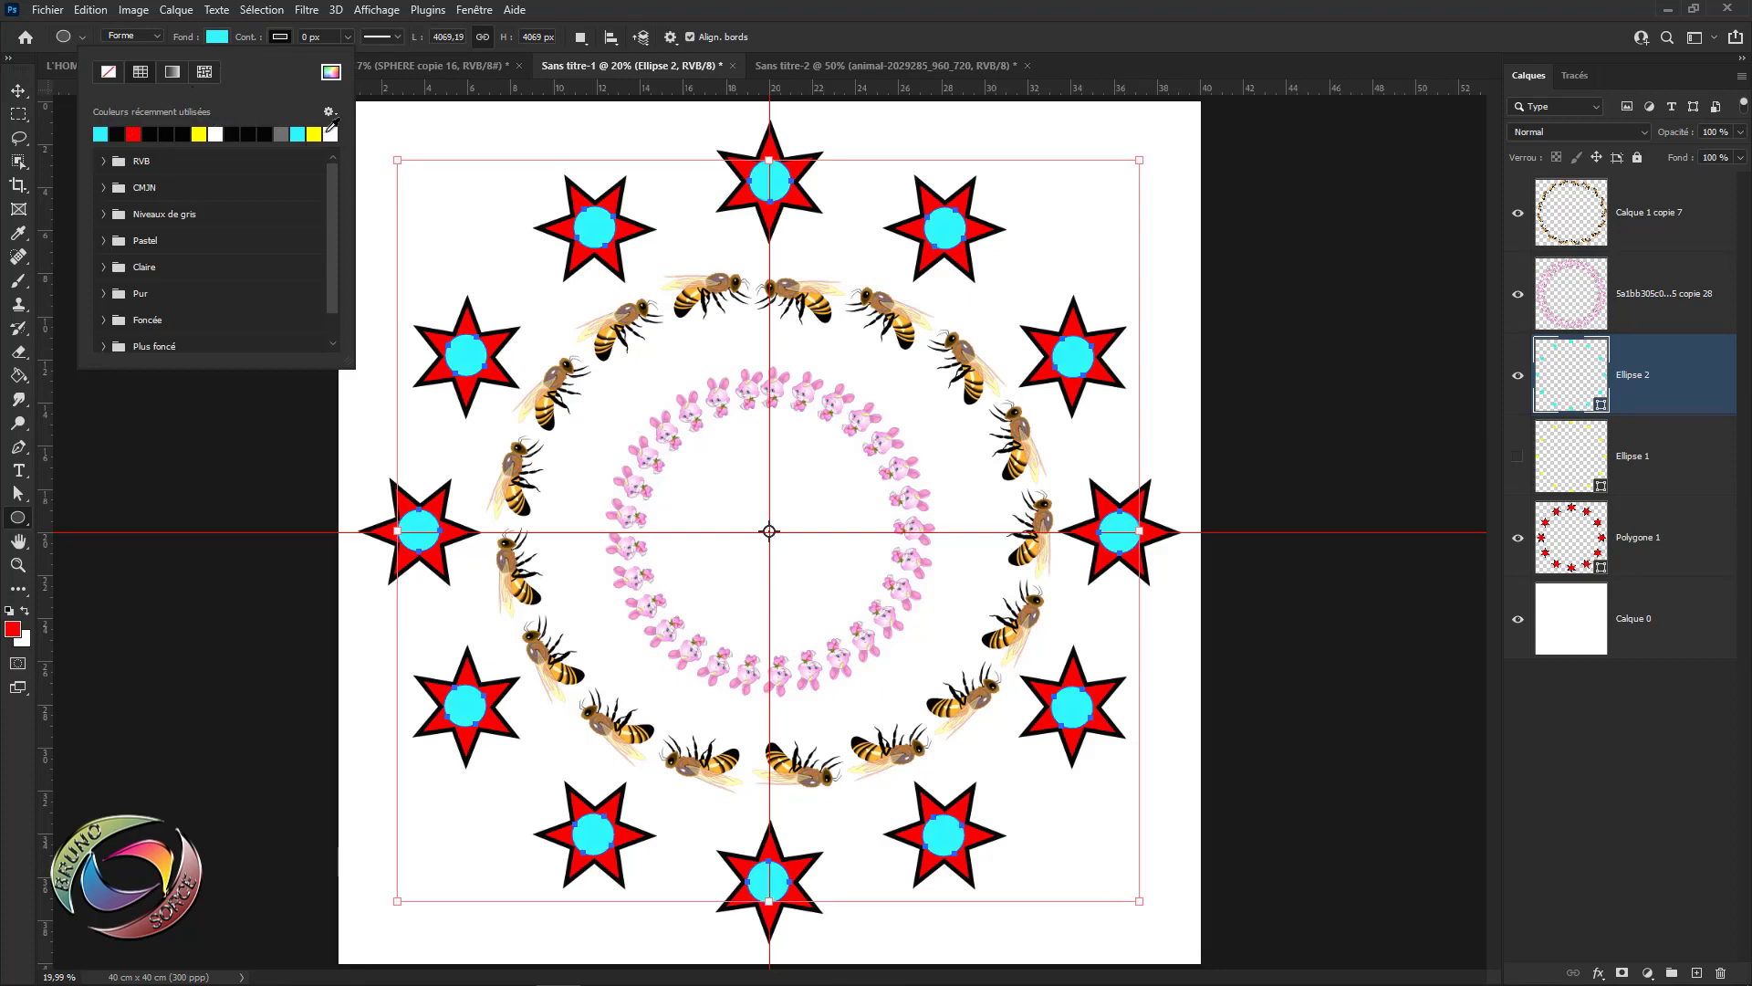
left_click(314, 134)
left_click(281, 134)
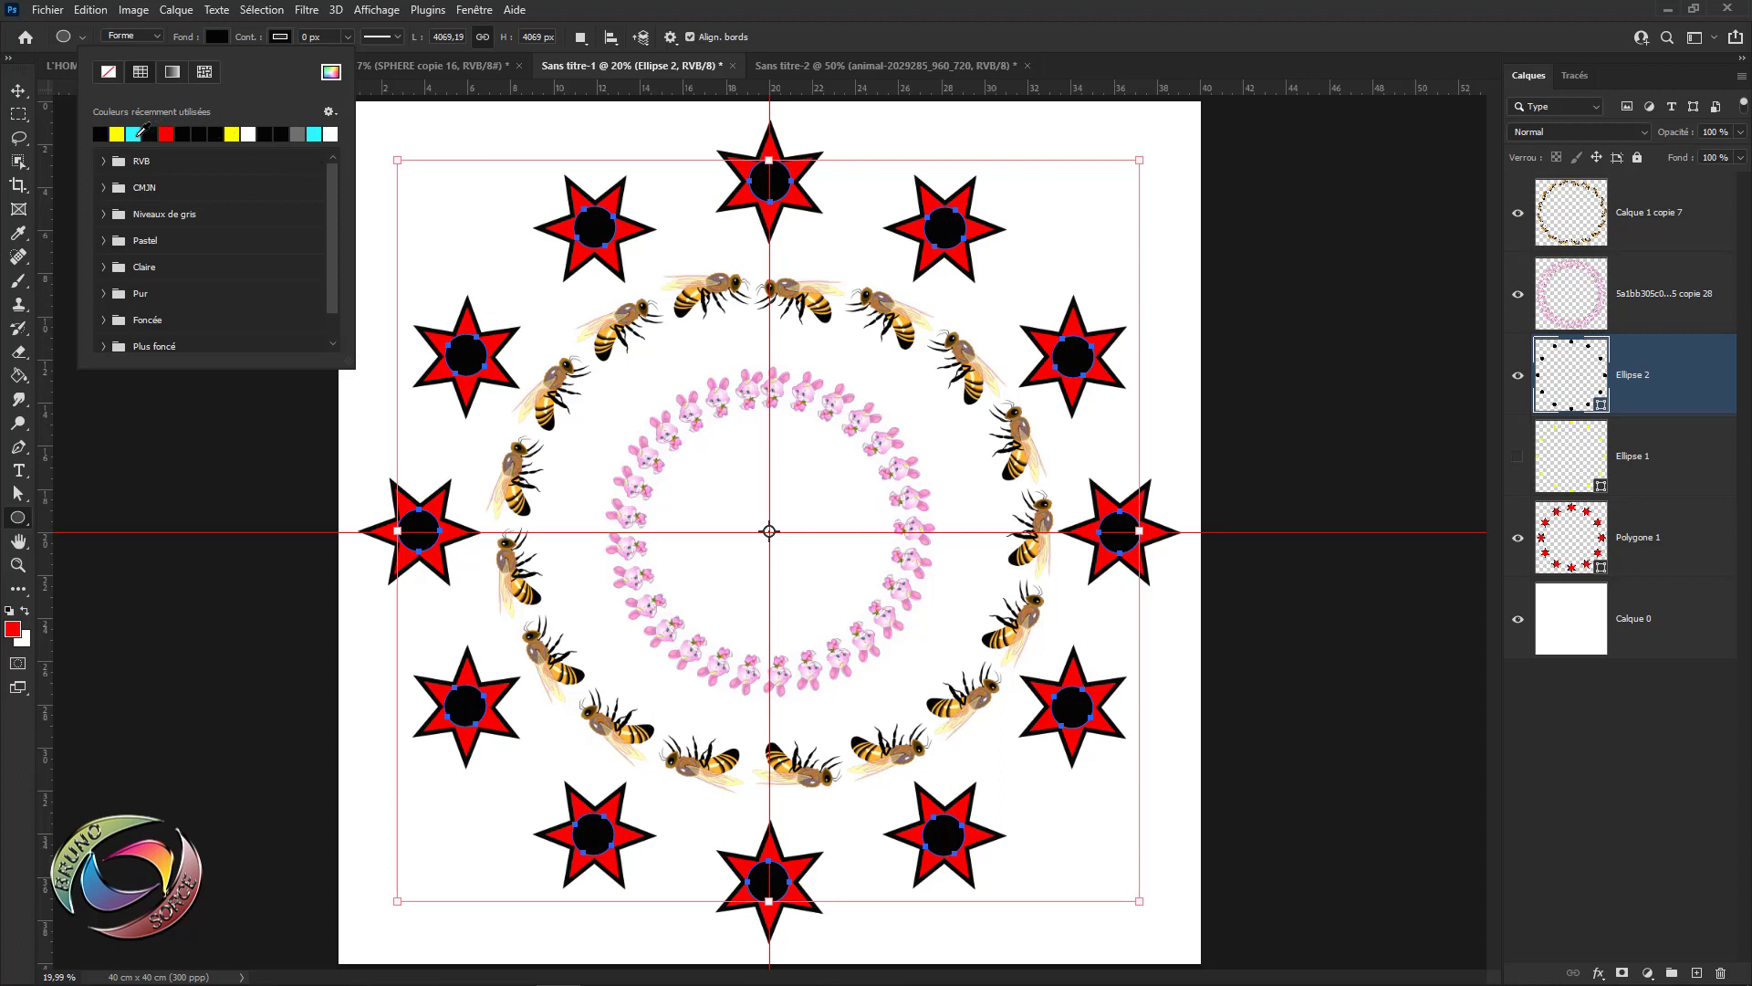
left_click(134, 134)
key("v")
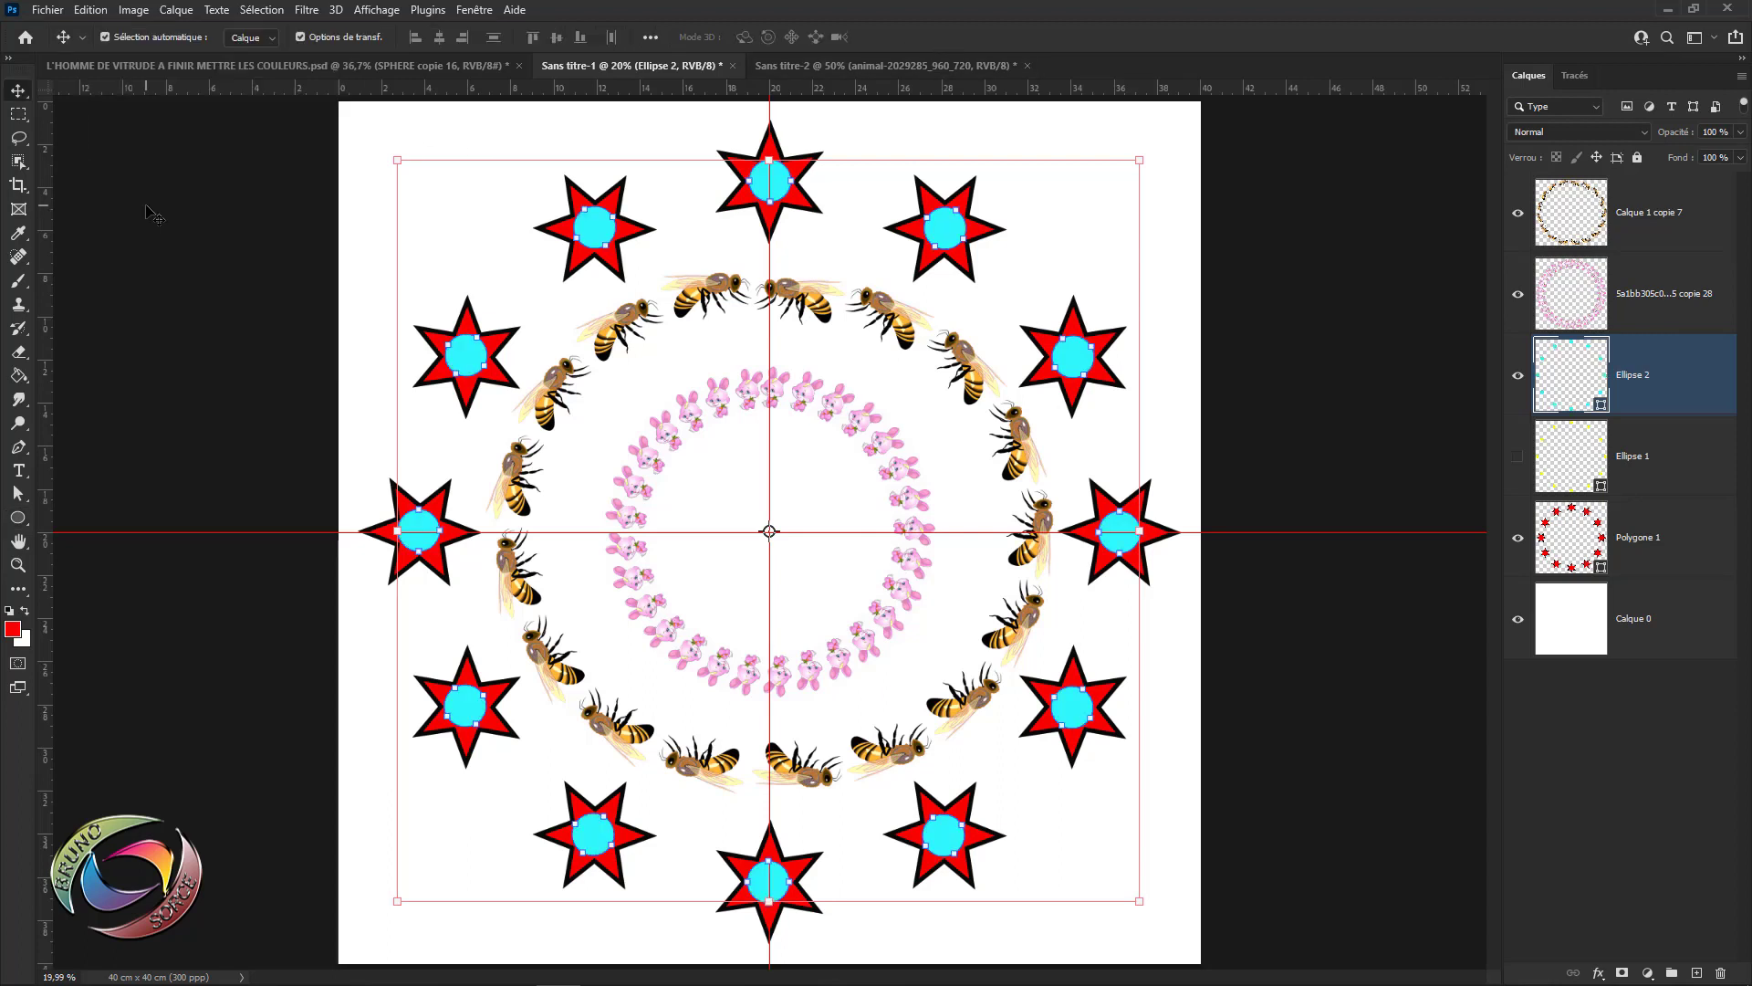
left_click(147, 209)
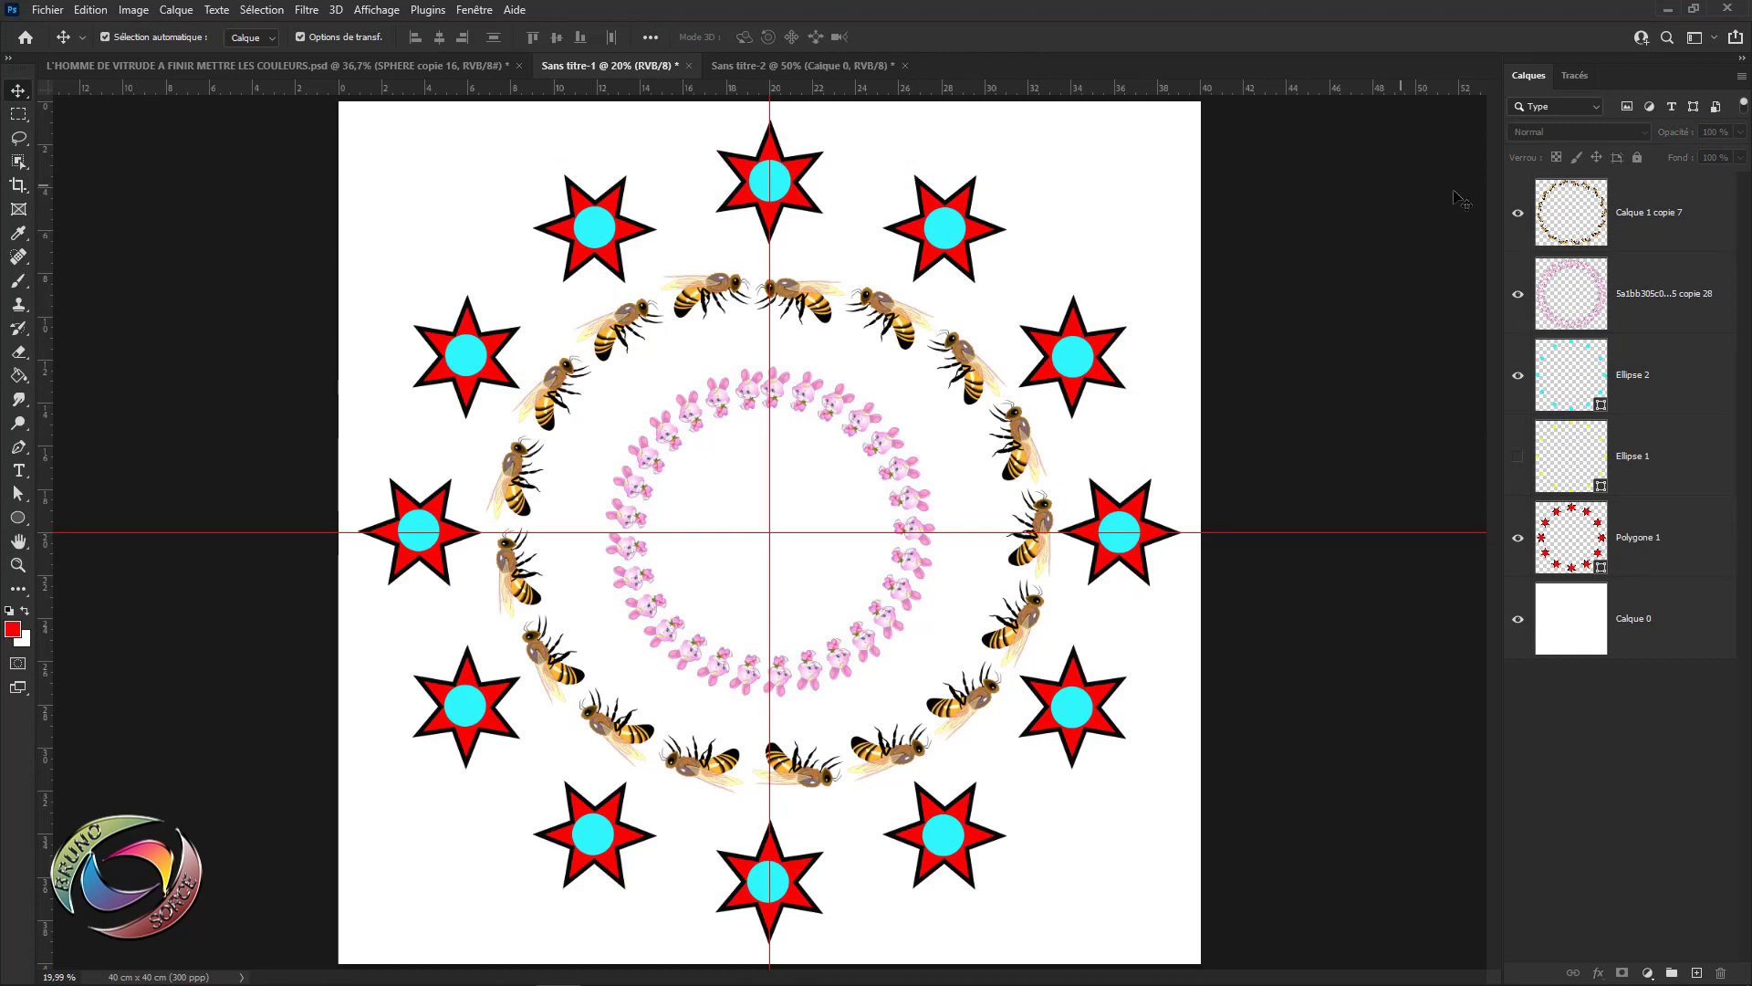
- Switch to the Sans titre-2 document and place the bear image 0108_2 near the upper centre of the canvas, enlarging it slightly
left_click(792, 66)
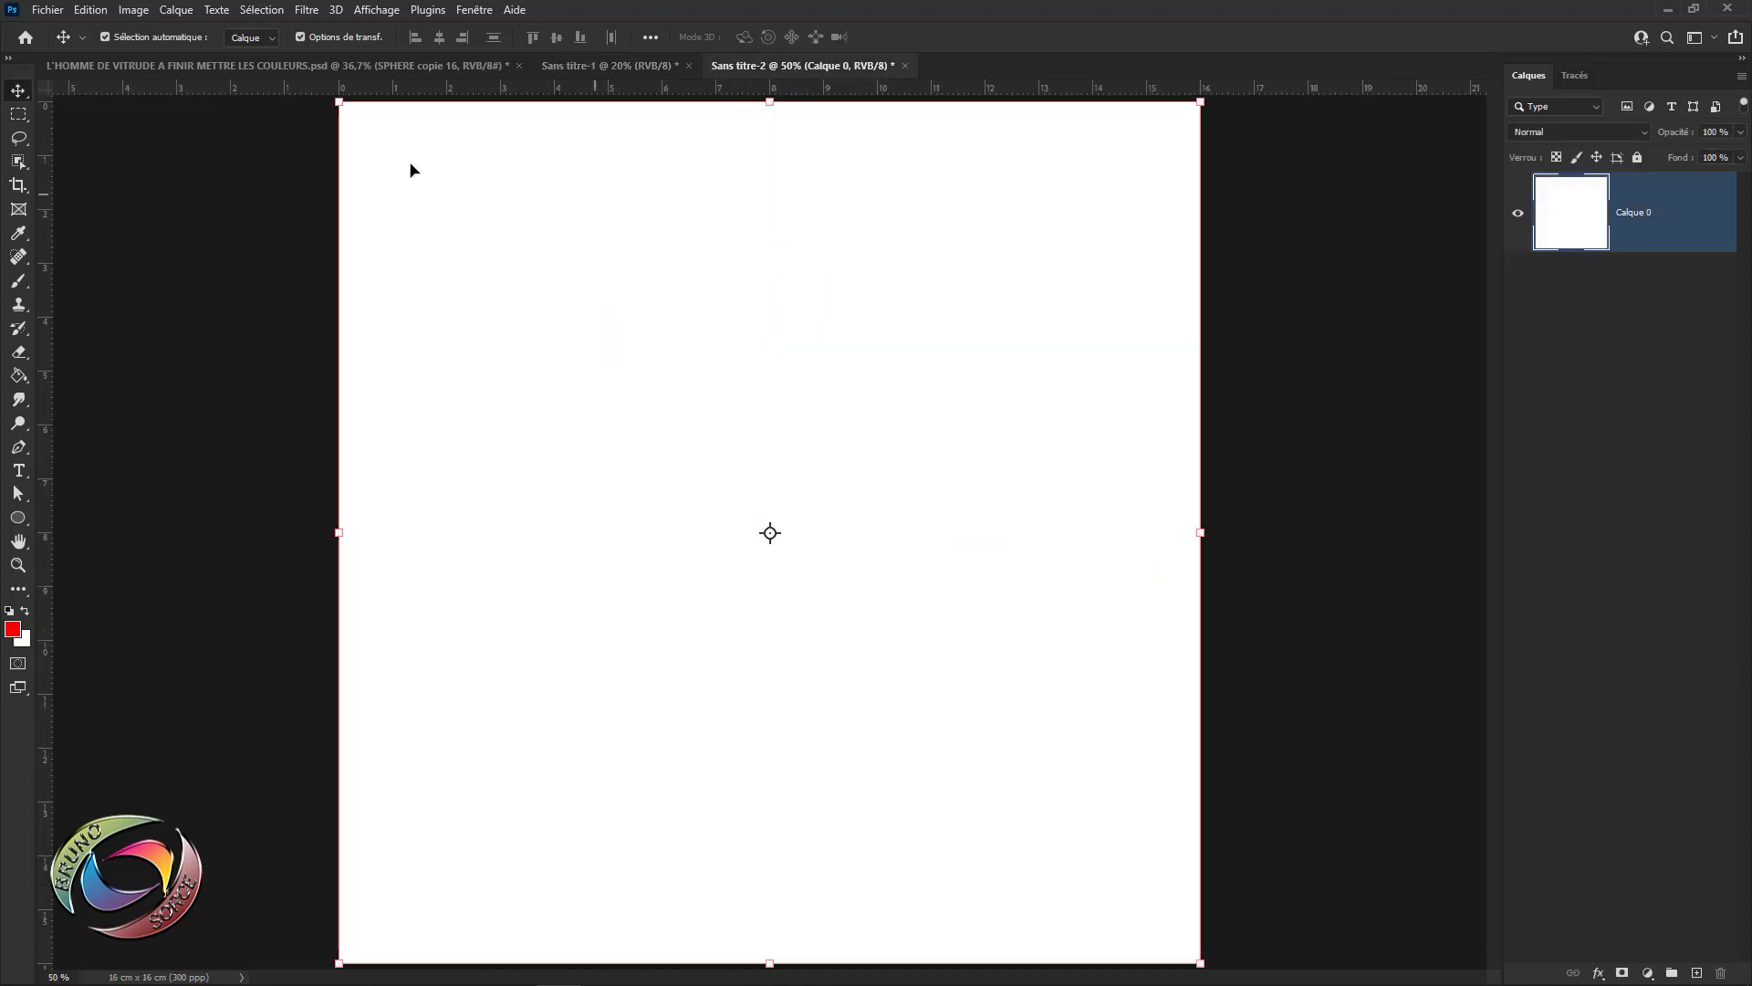
left_click(47, 10)
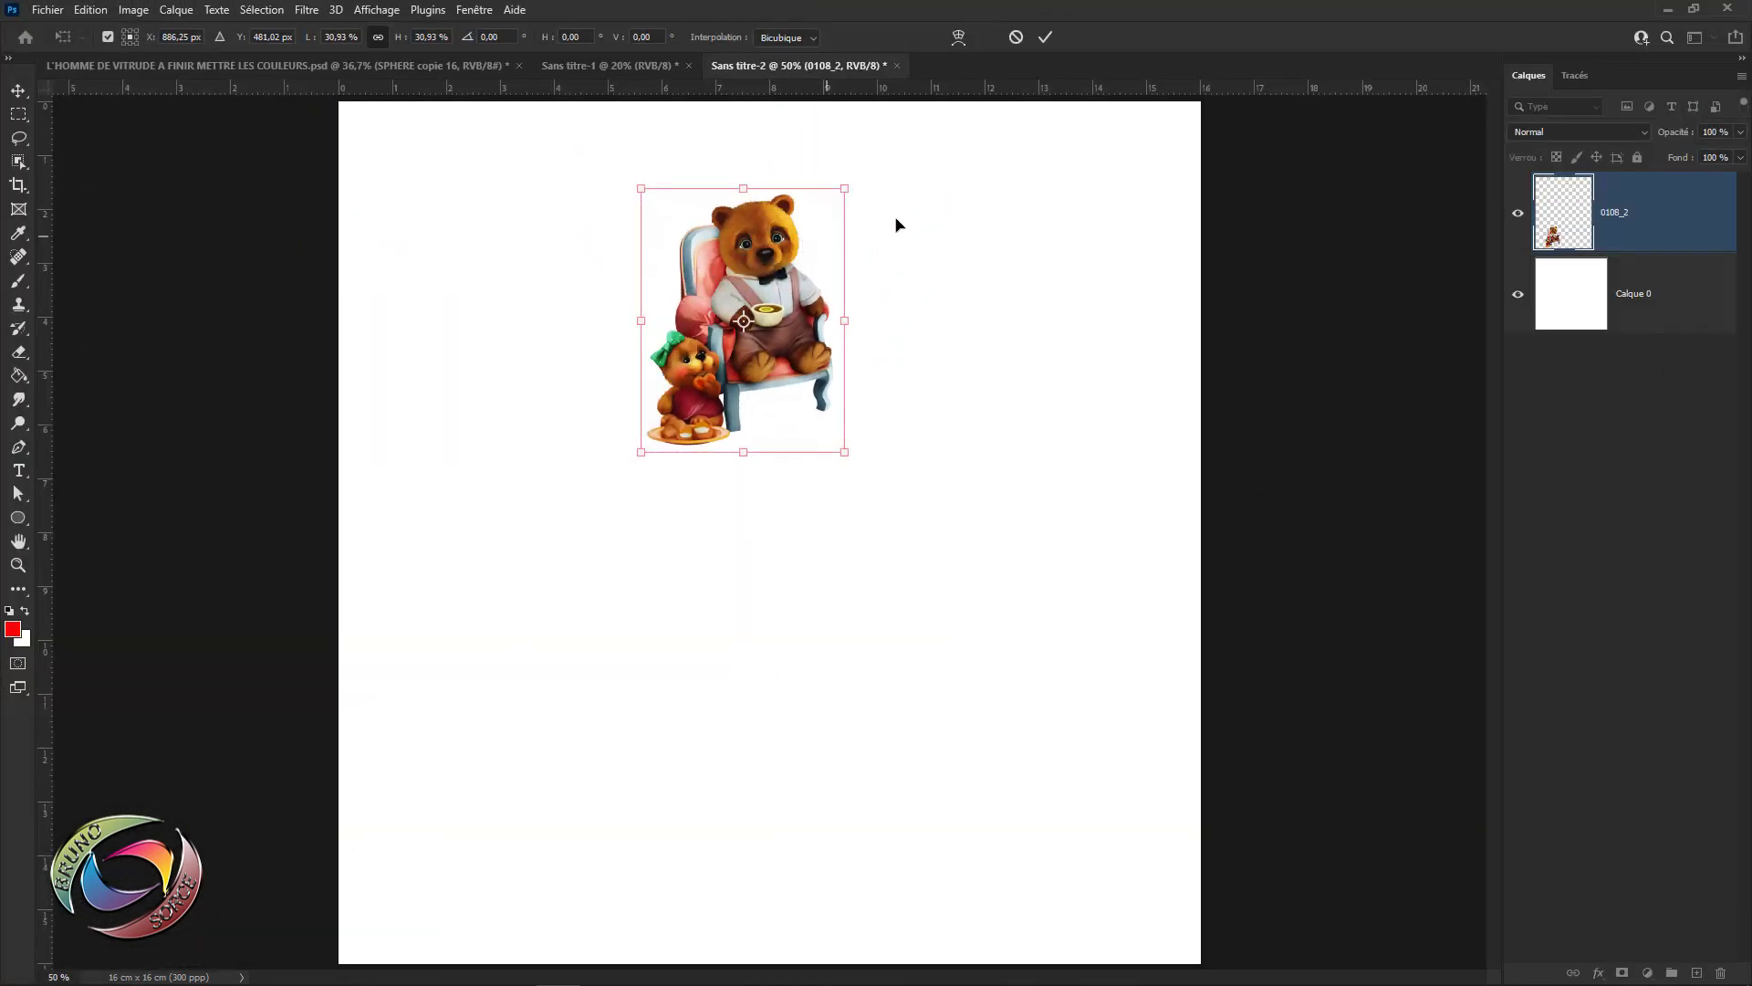
left_click_drag(844, 188, 806, 195)
left_click(1045, 37)
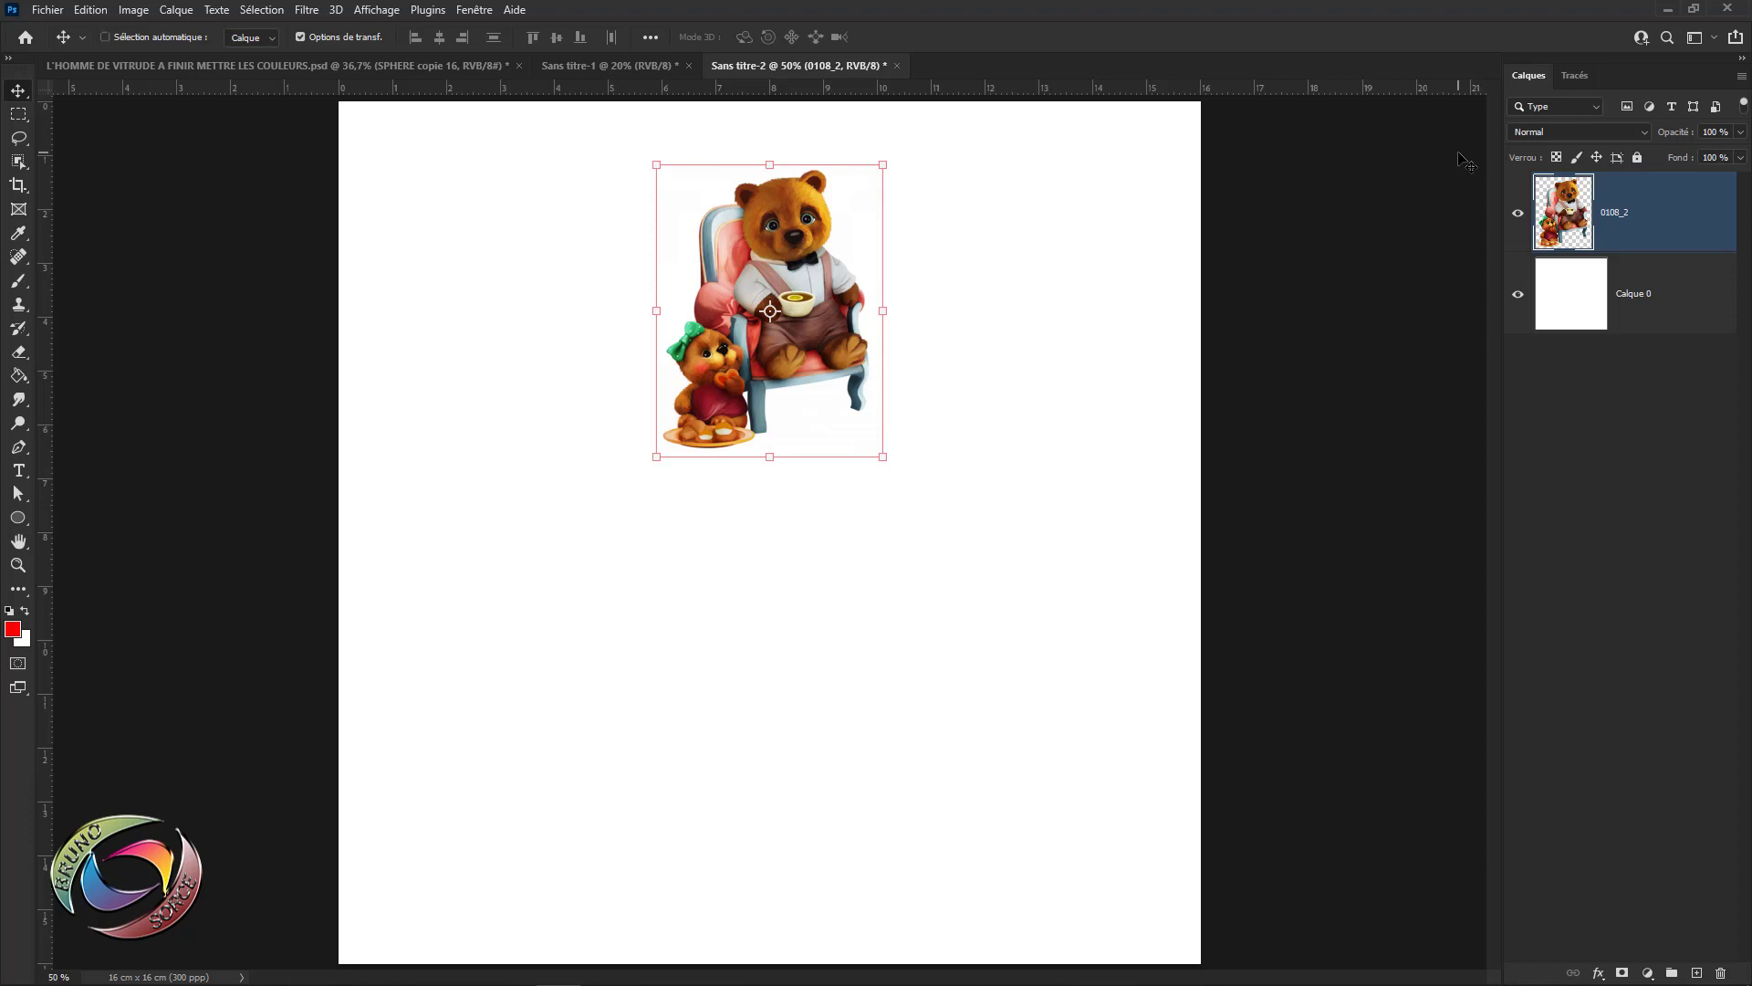
- Free-transform a copy of the bear image, rotating it 20° around a reference point on its lower-right corner
key("ctrl+t")
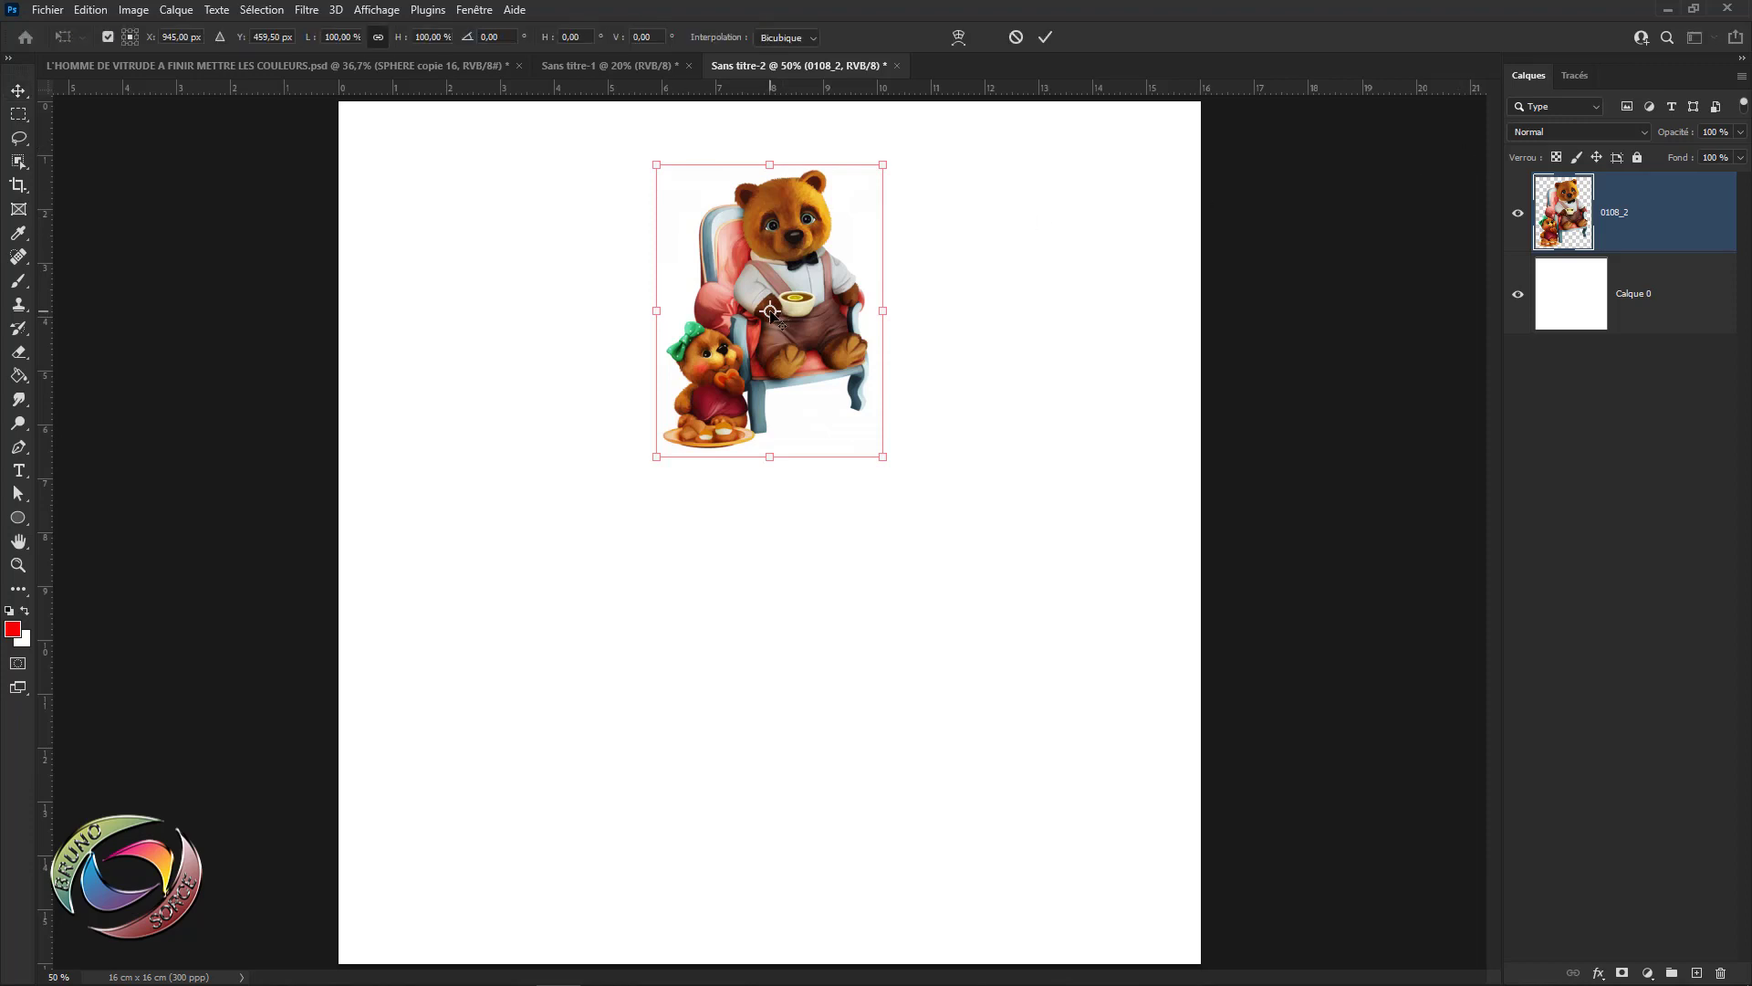
left_click_drag(771, 311, 884, 459)
key("ctrl+alt+t")
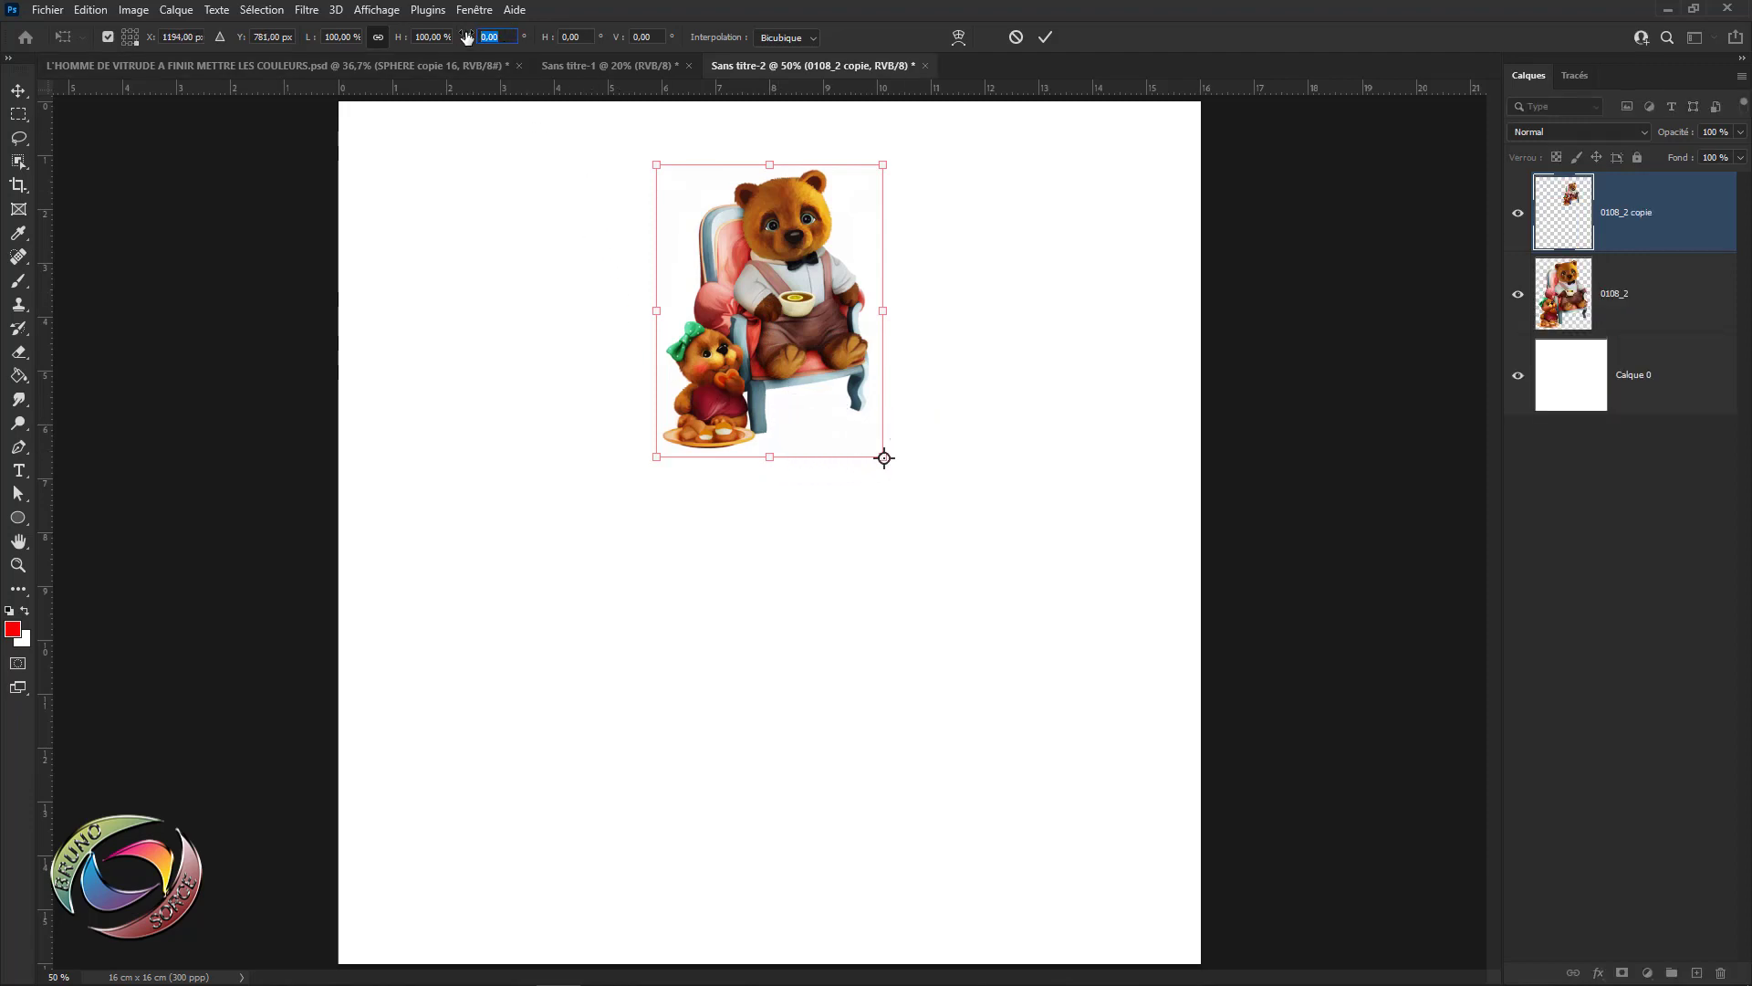
type("20")
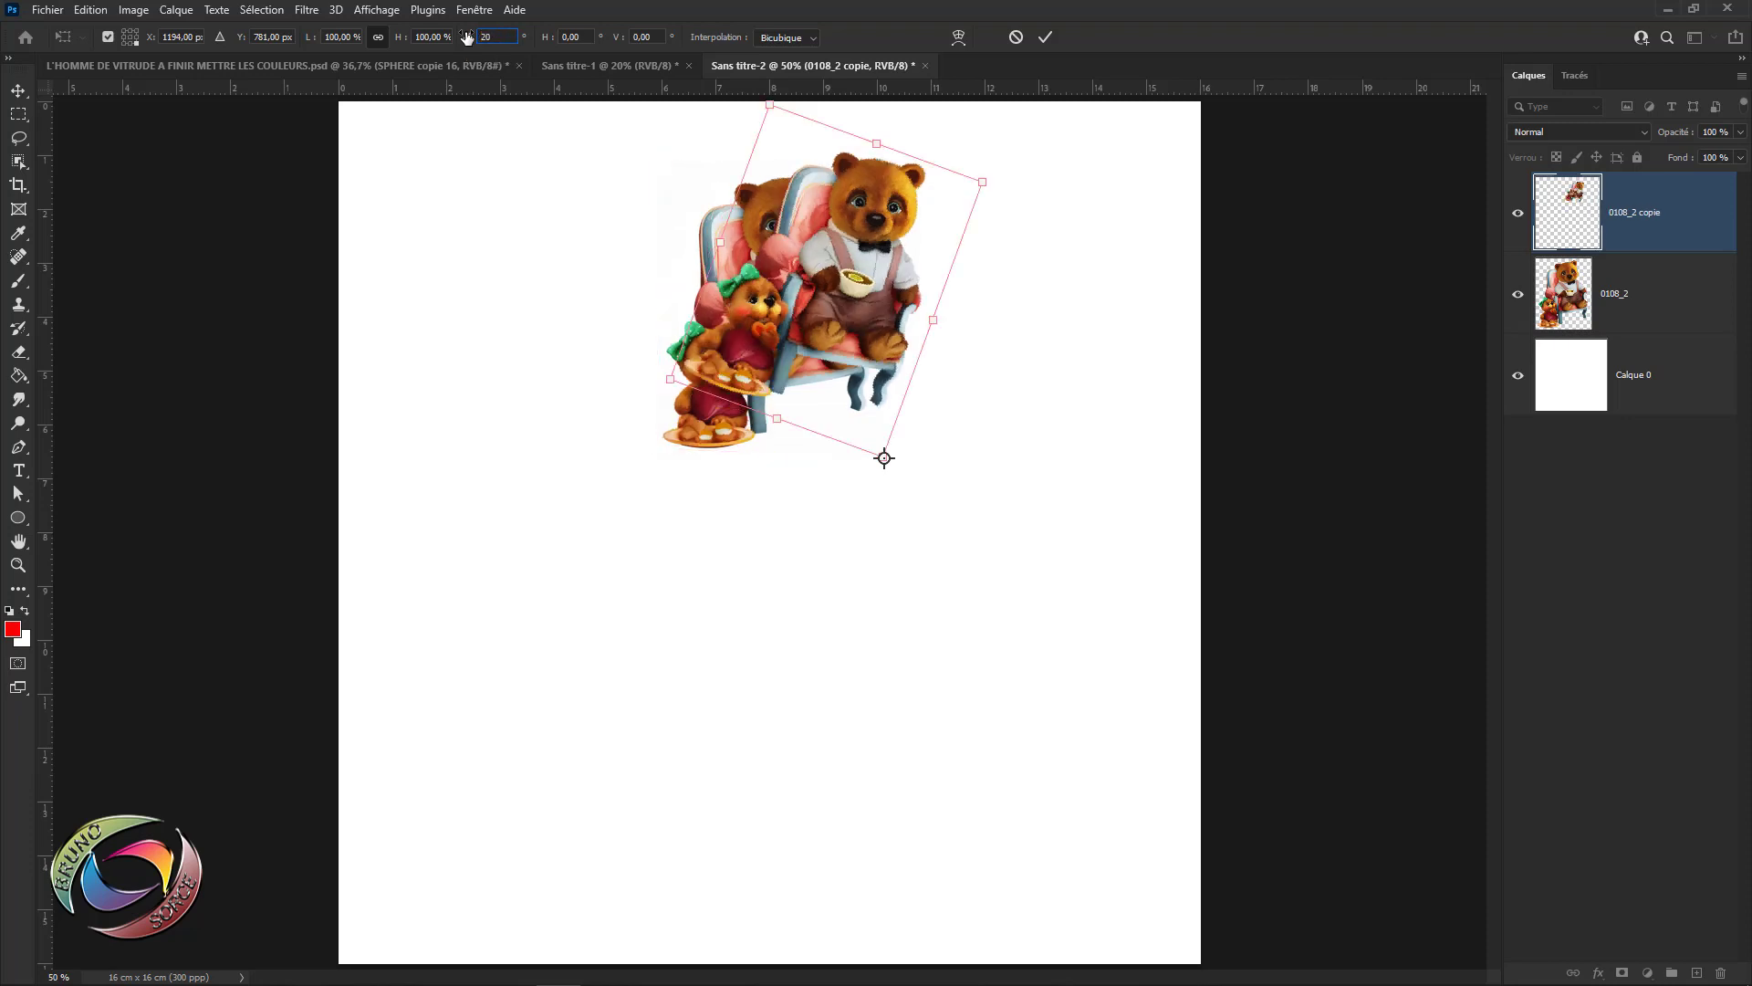
left_click(1043, 41)
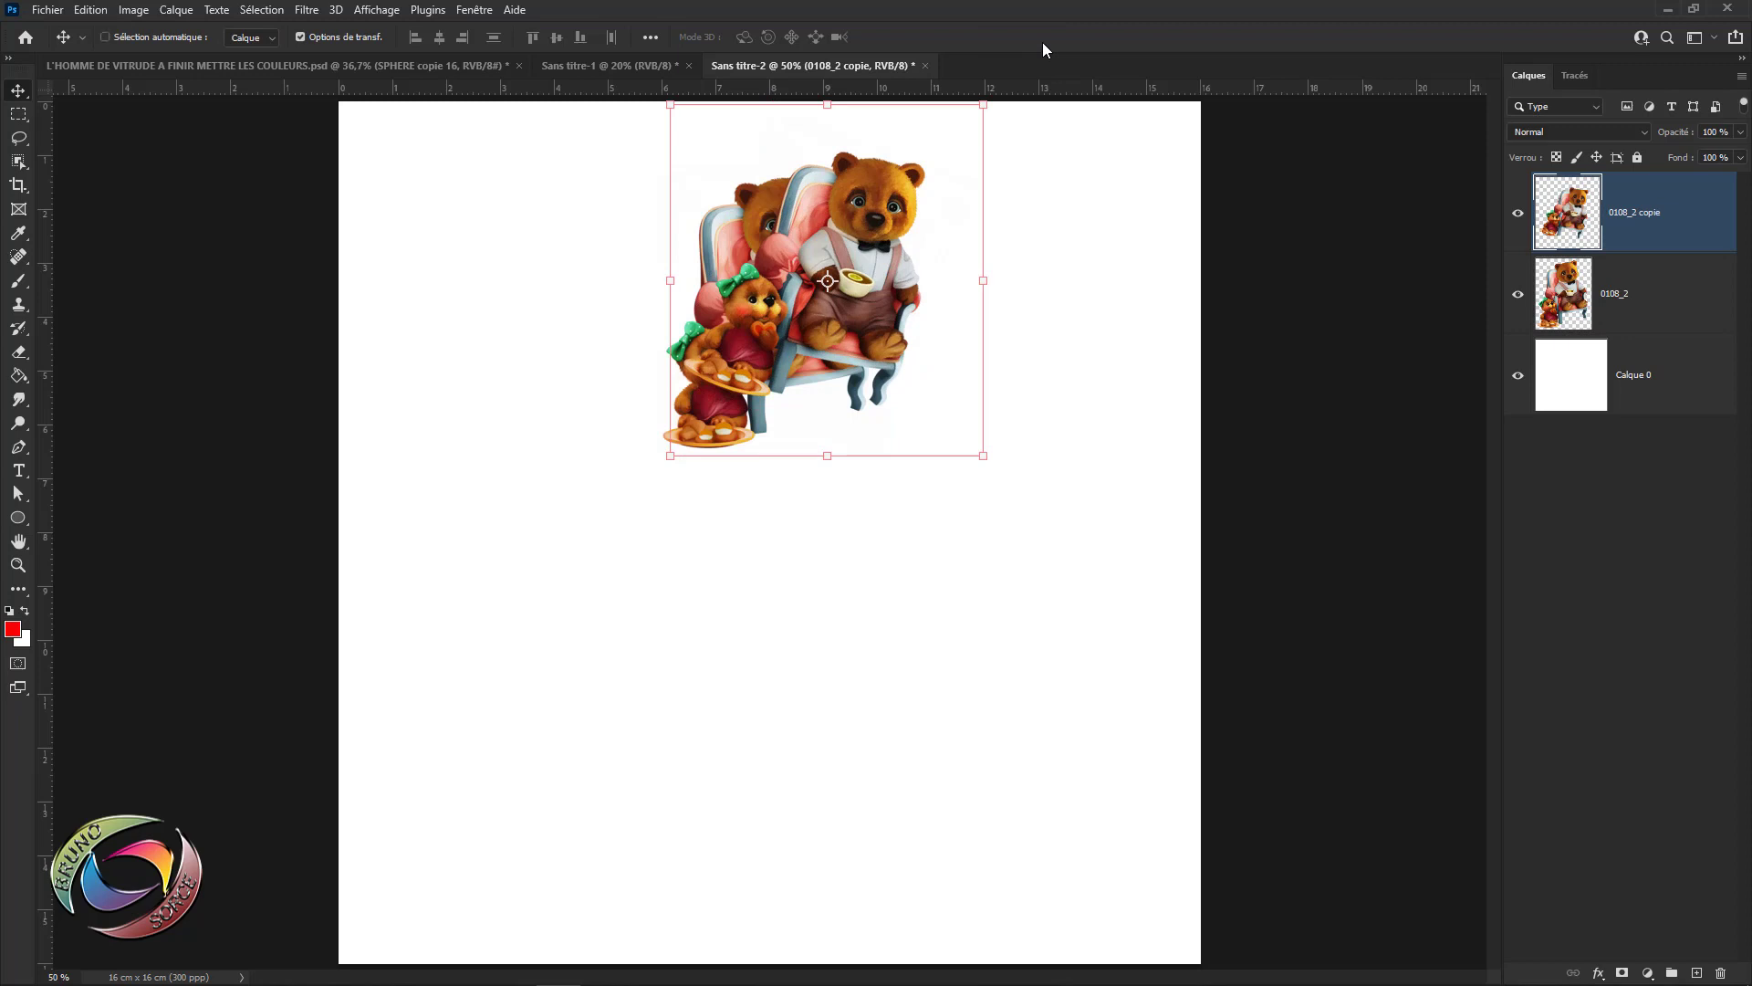
- Repeat the 20° rotated copy of the bear image until the ring closes, and deselect the layer
key("ctrl+alt+shift+t")
key("ctrl+alt+shift+t")
key("ctrl+alt+shift+t")
key("ctrl+alt+shift+t")
key("ctrl+alt+shift+t")
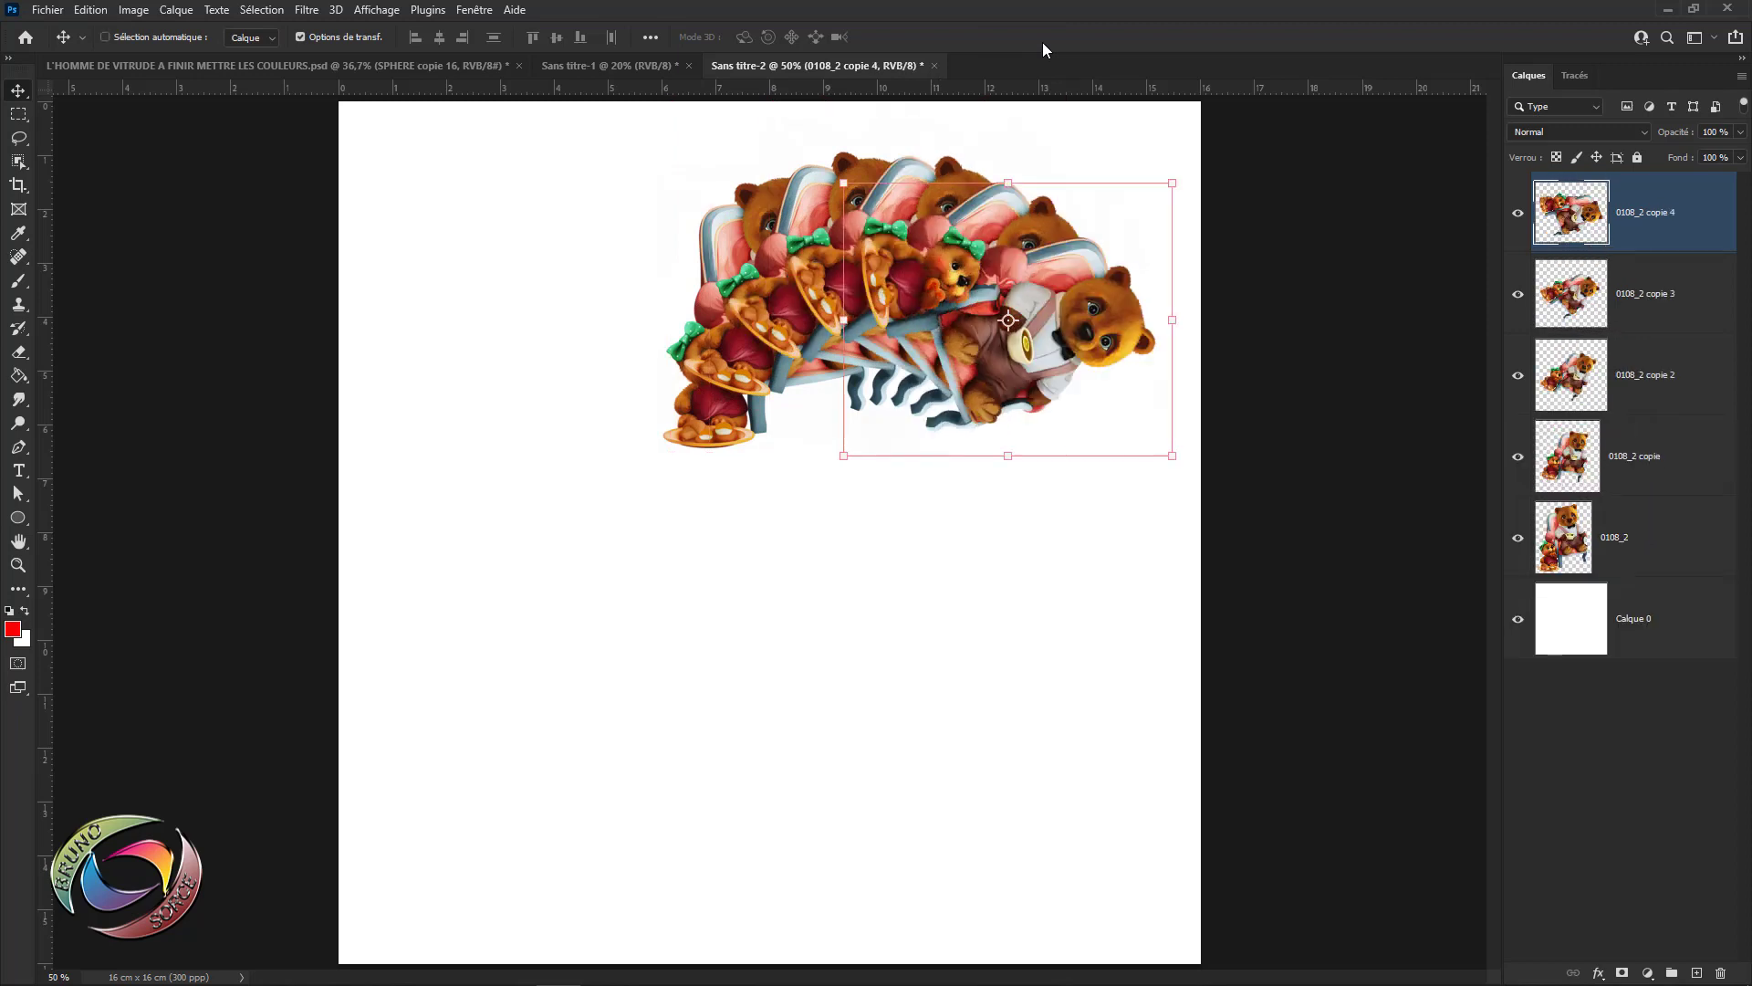
key("ctrl+alt+shift+t")
key("ctrl+alt+shift+t")
key("ctrl+alt+shift+t")
key("ctrl+alt+shift+t")
key("ctrl+alt+shift+t")
key("ctrl+alt+shift+t")
key("ctrl+alt+shift+t")
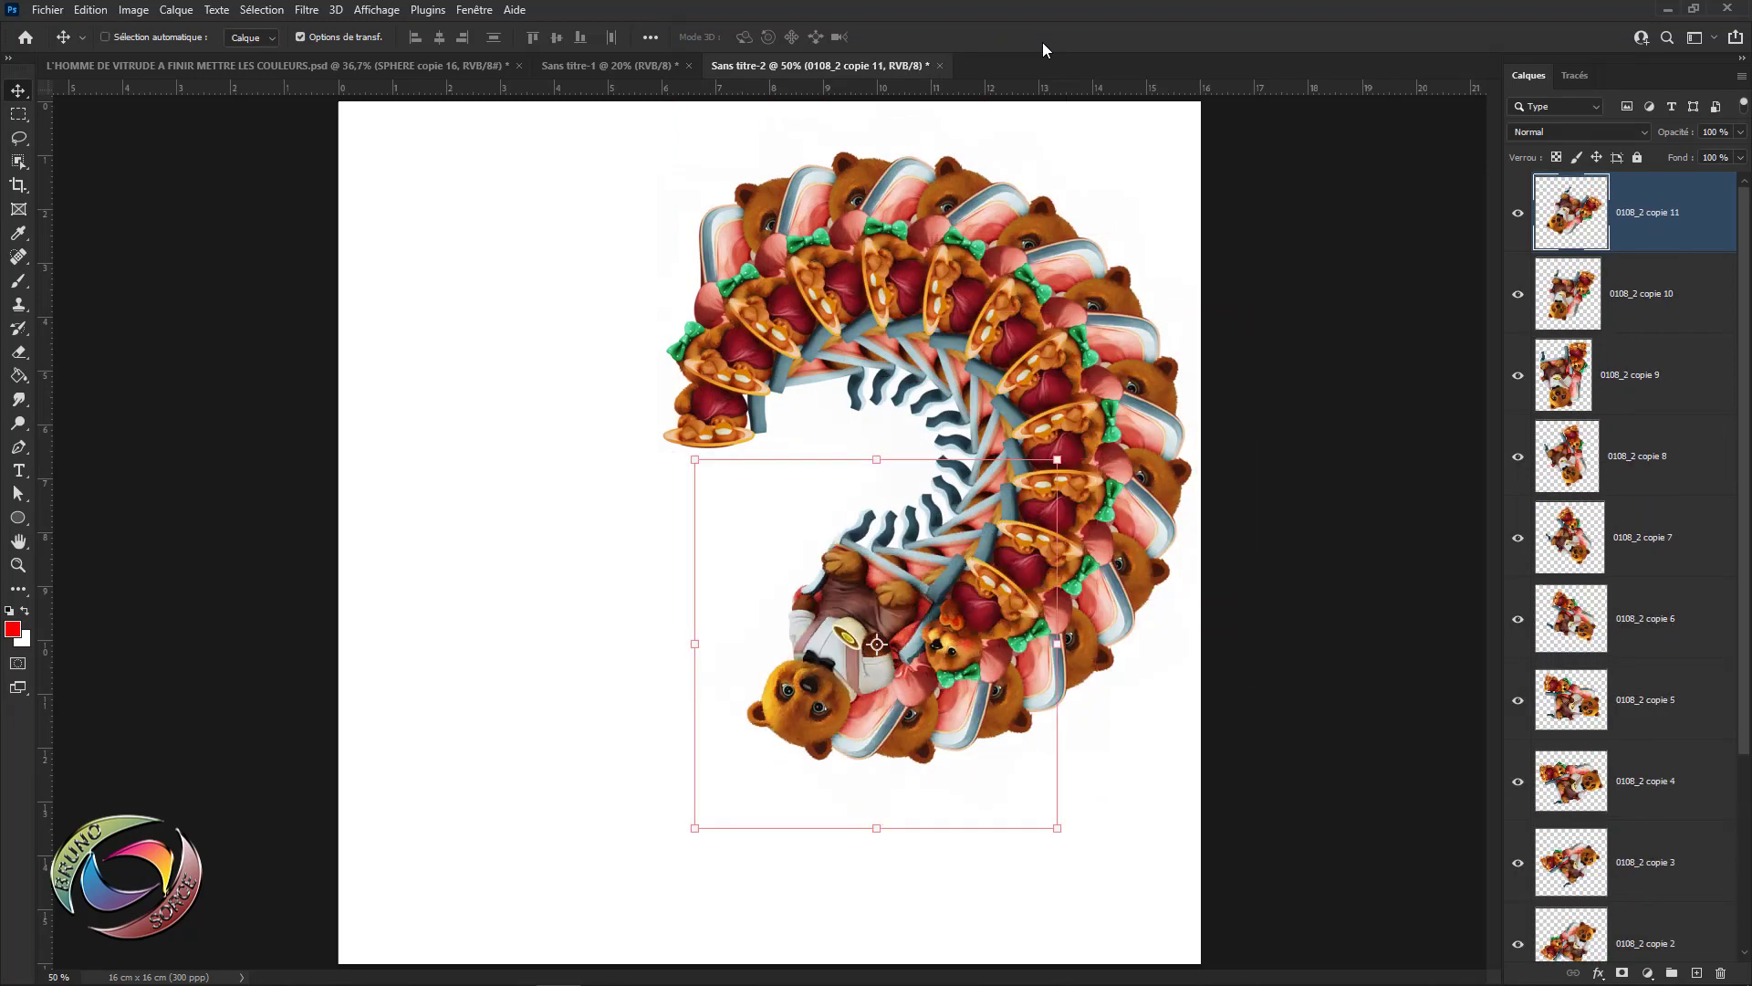
key("ctrl+alt+shift+t")
key("ctrl+alt+shift+t")
key("ctrl+alt+shift+t")
key("ctrl+alt+shift+t")
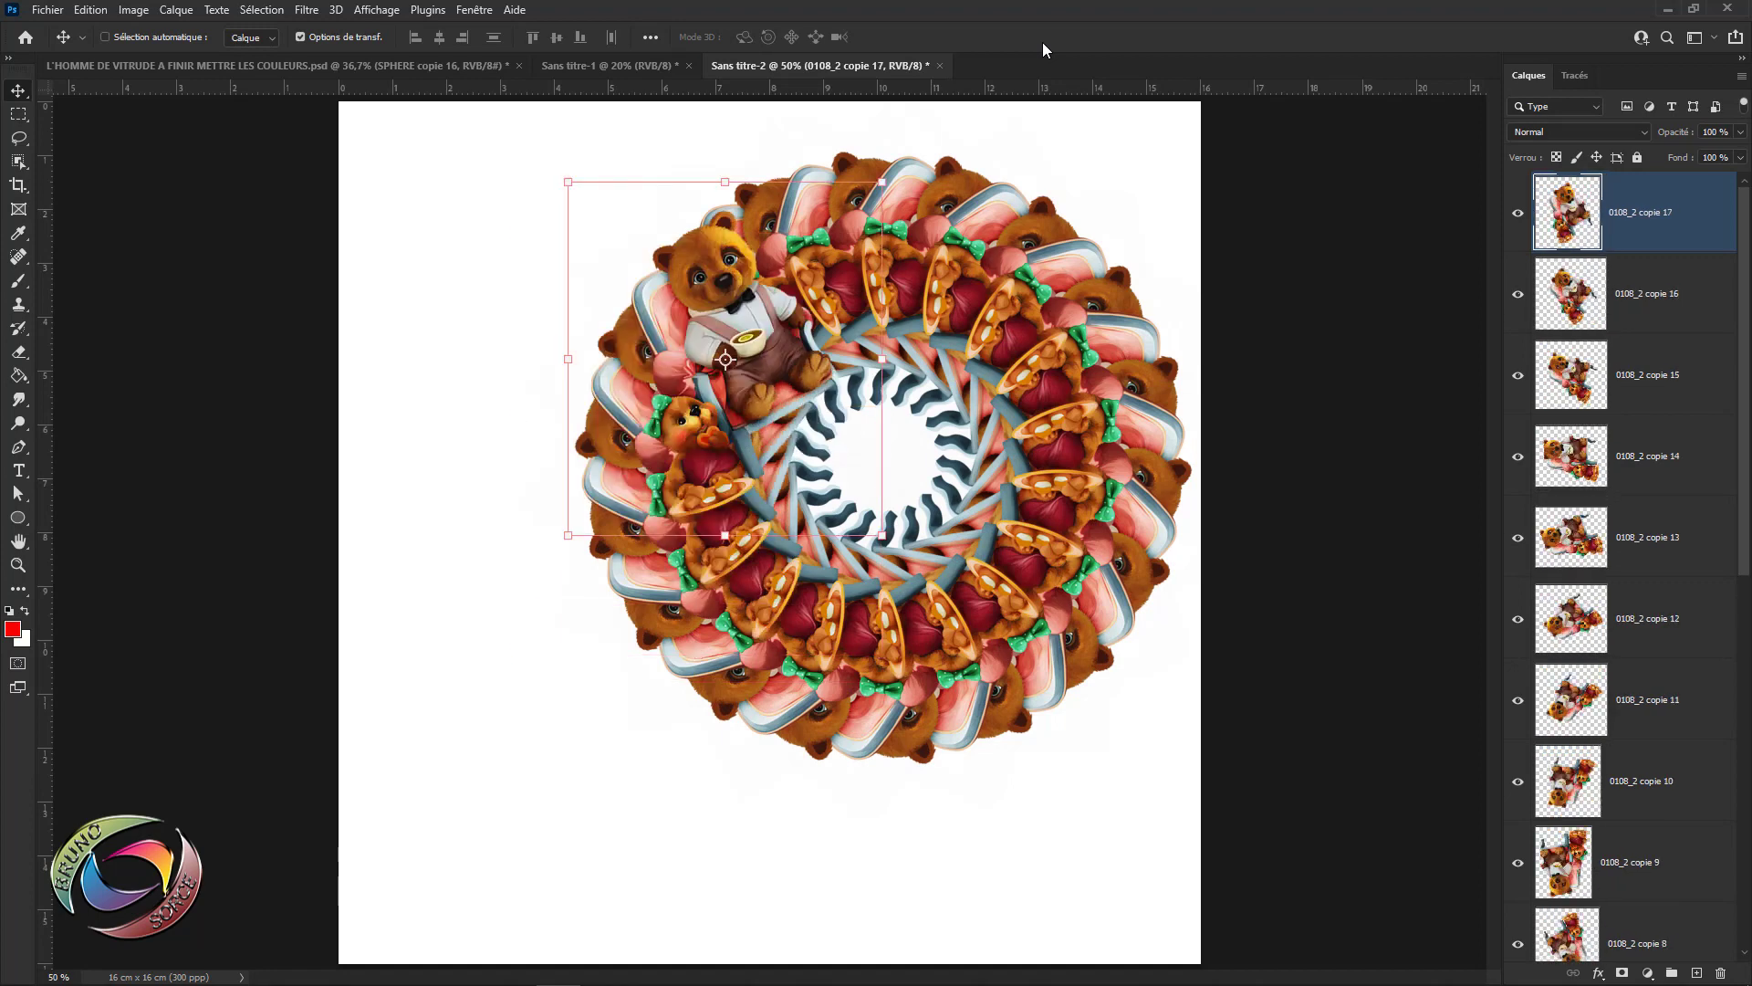
key("ctrl+alt+shift+t")
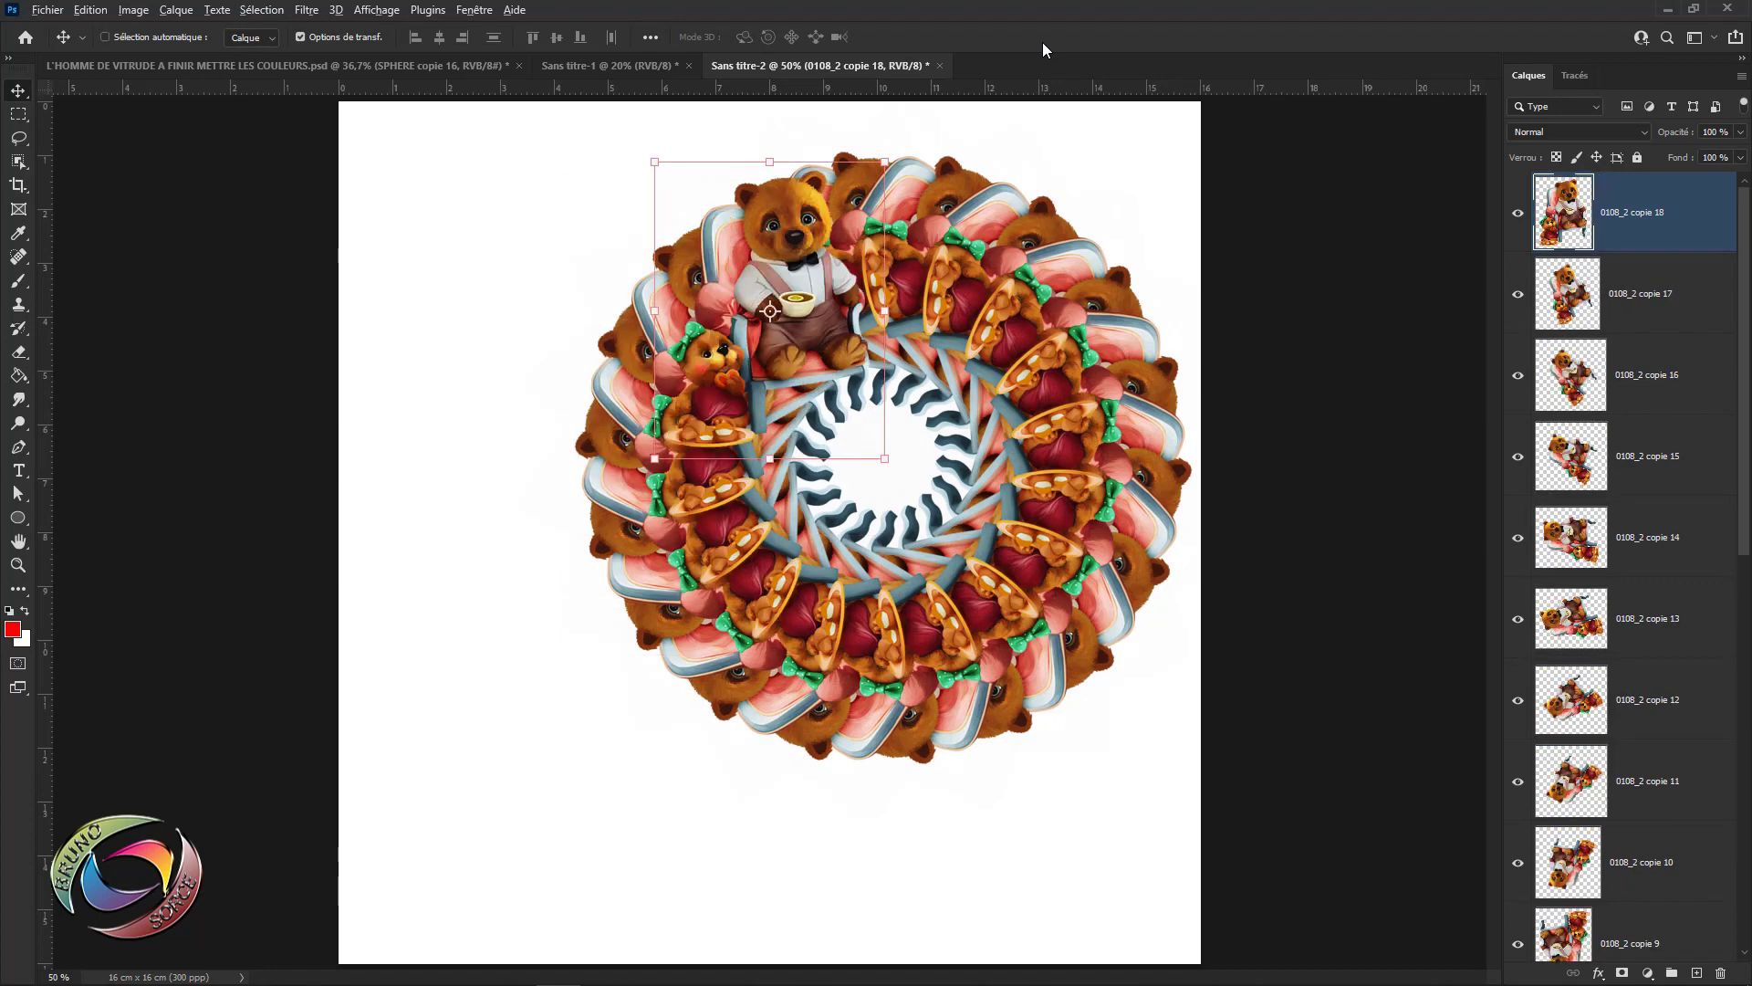
left_click(858, 456, "ctrl")
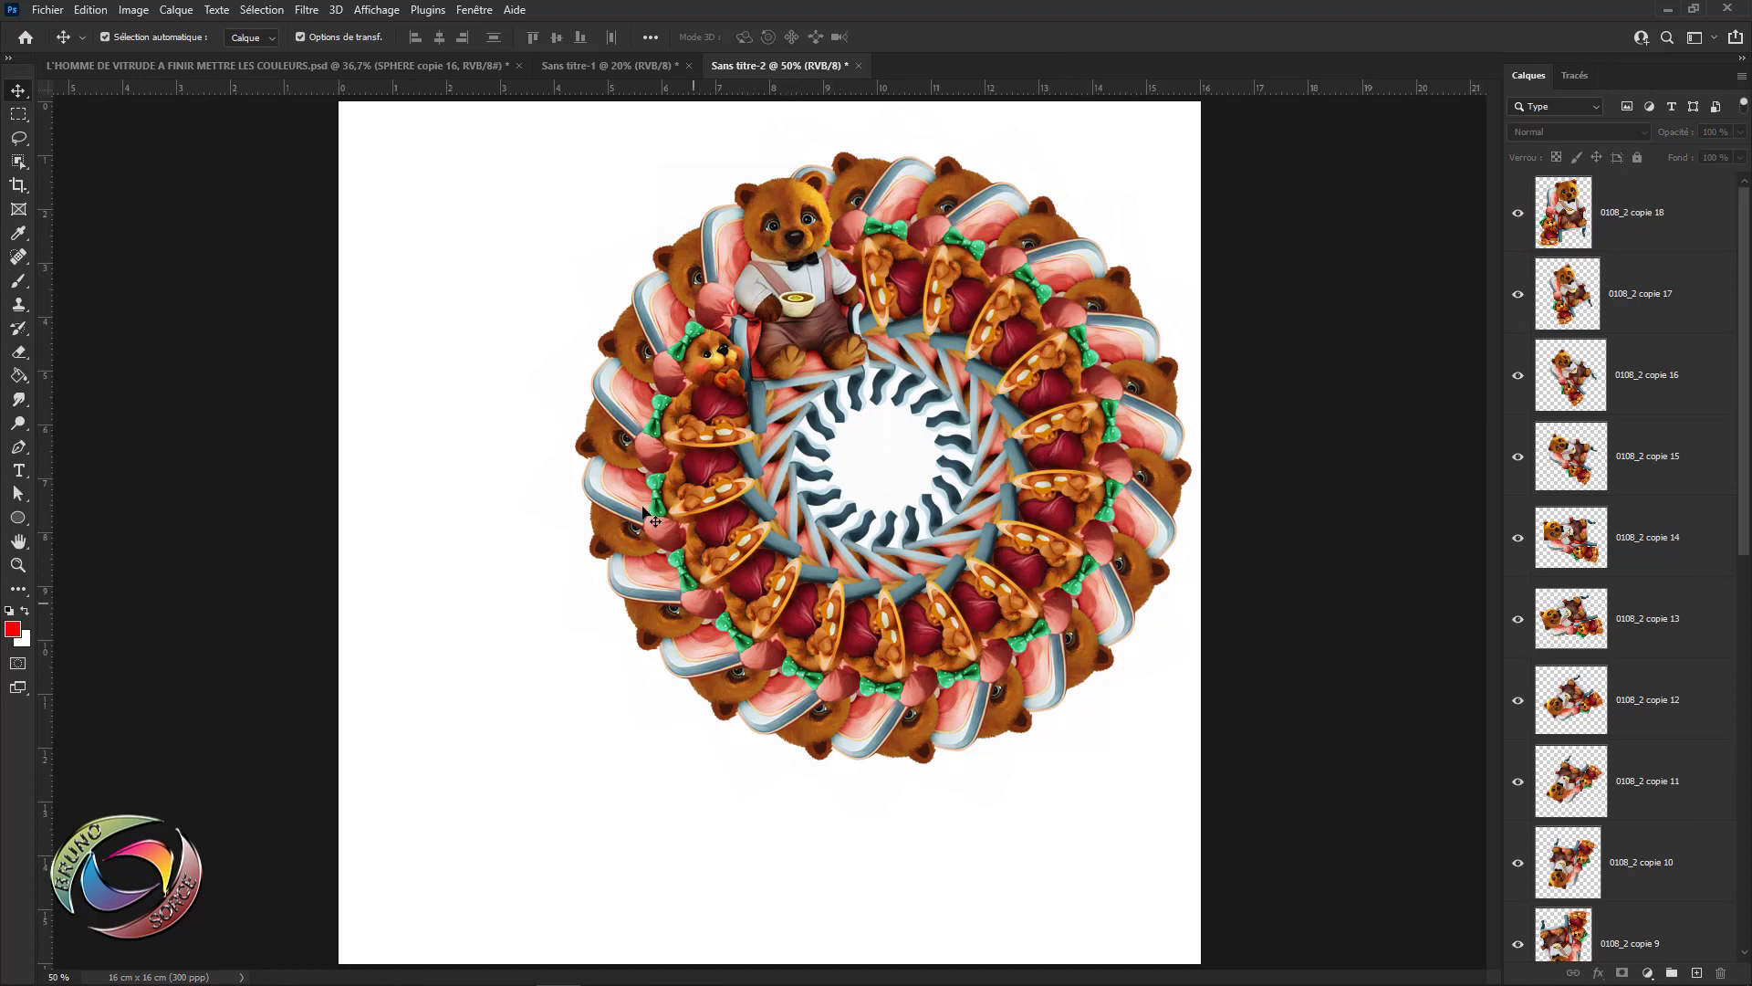
- Undo the 20° ring of bear copies back to the single original image
key("ctrl+z")
key("ctrl+z")
key("ctrl+z")
key("ctrl+z")
key("ctrl+z")
key("ctrl+z")
key("ctrl+z")
key("ctrl+z")
key("ctrl+z")
key("ctrl+z")
key("ctrl+z")
key("ctrl+z")
key("ctrl+z")
key("ctrl+z")
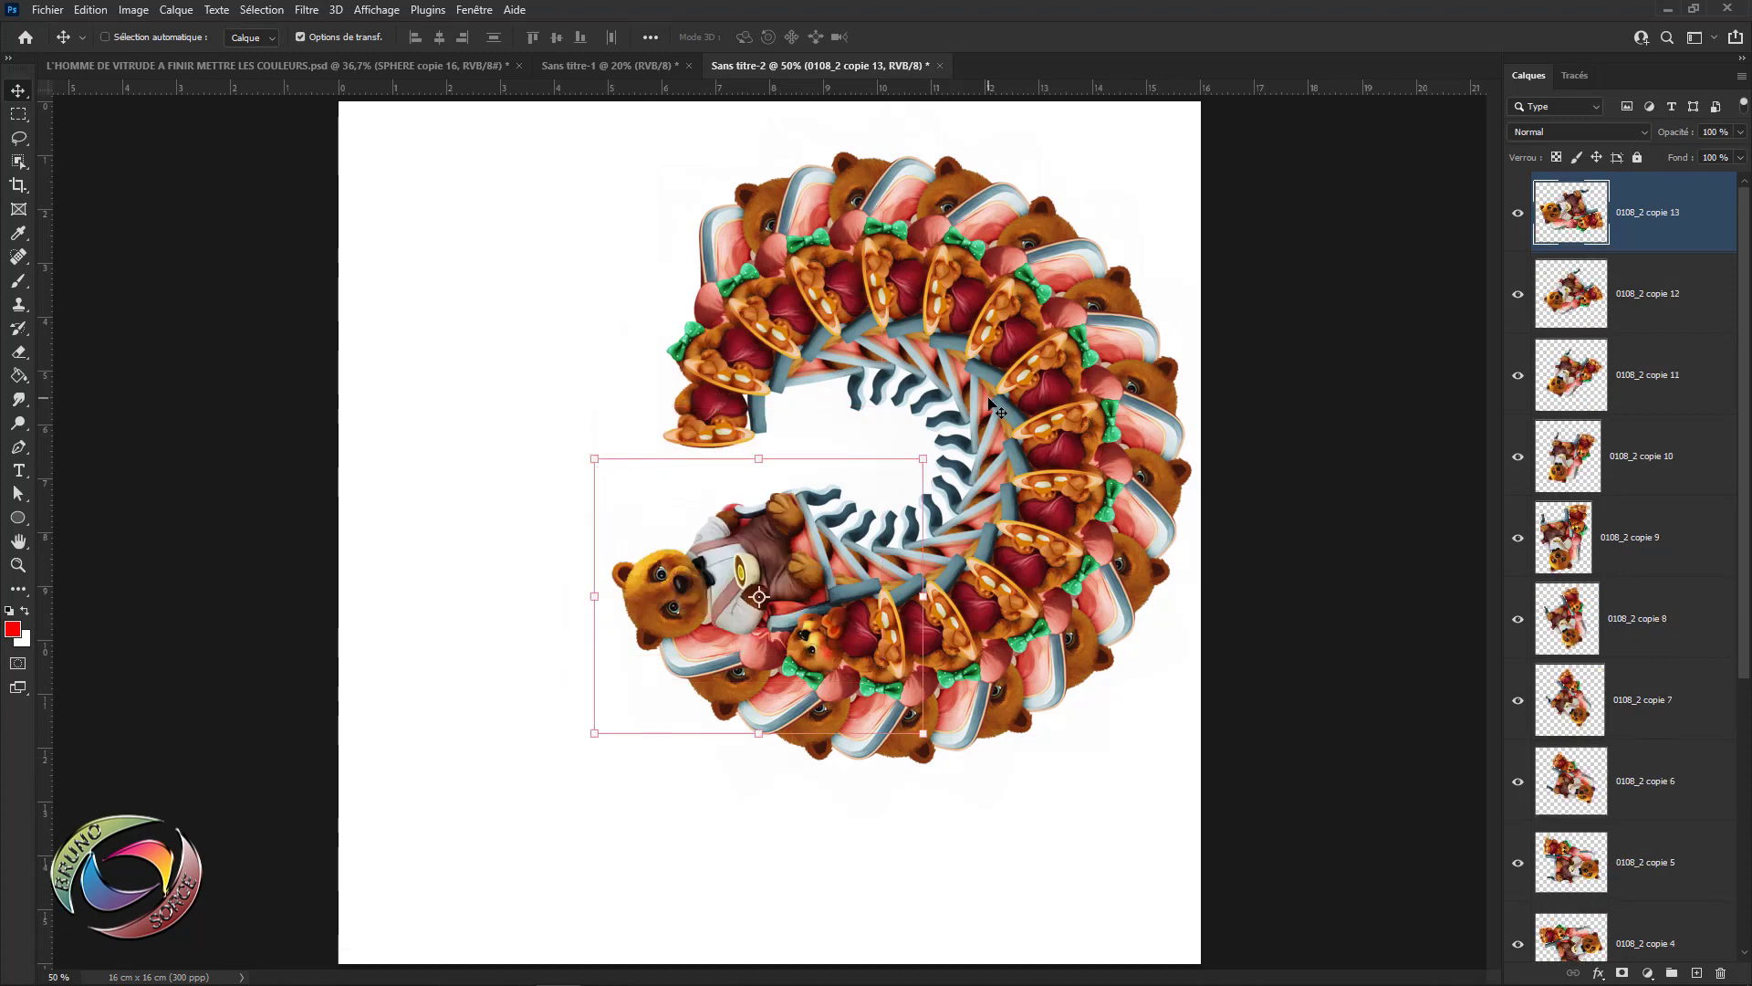
key("ctrl+z")
key("ctrl+z")
key("ctrl+z")
key("ctrl+z")
key("ctrl+z")
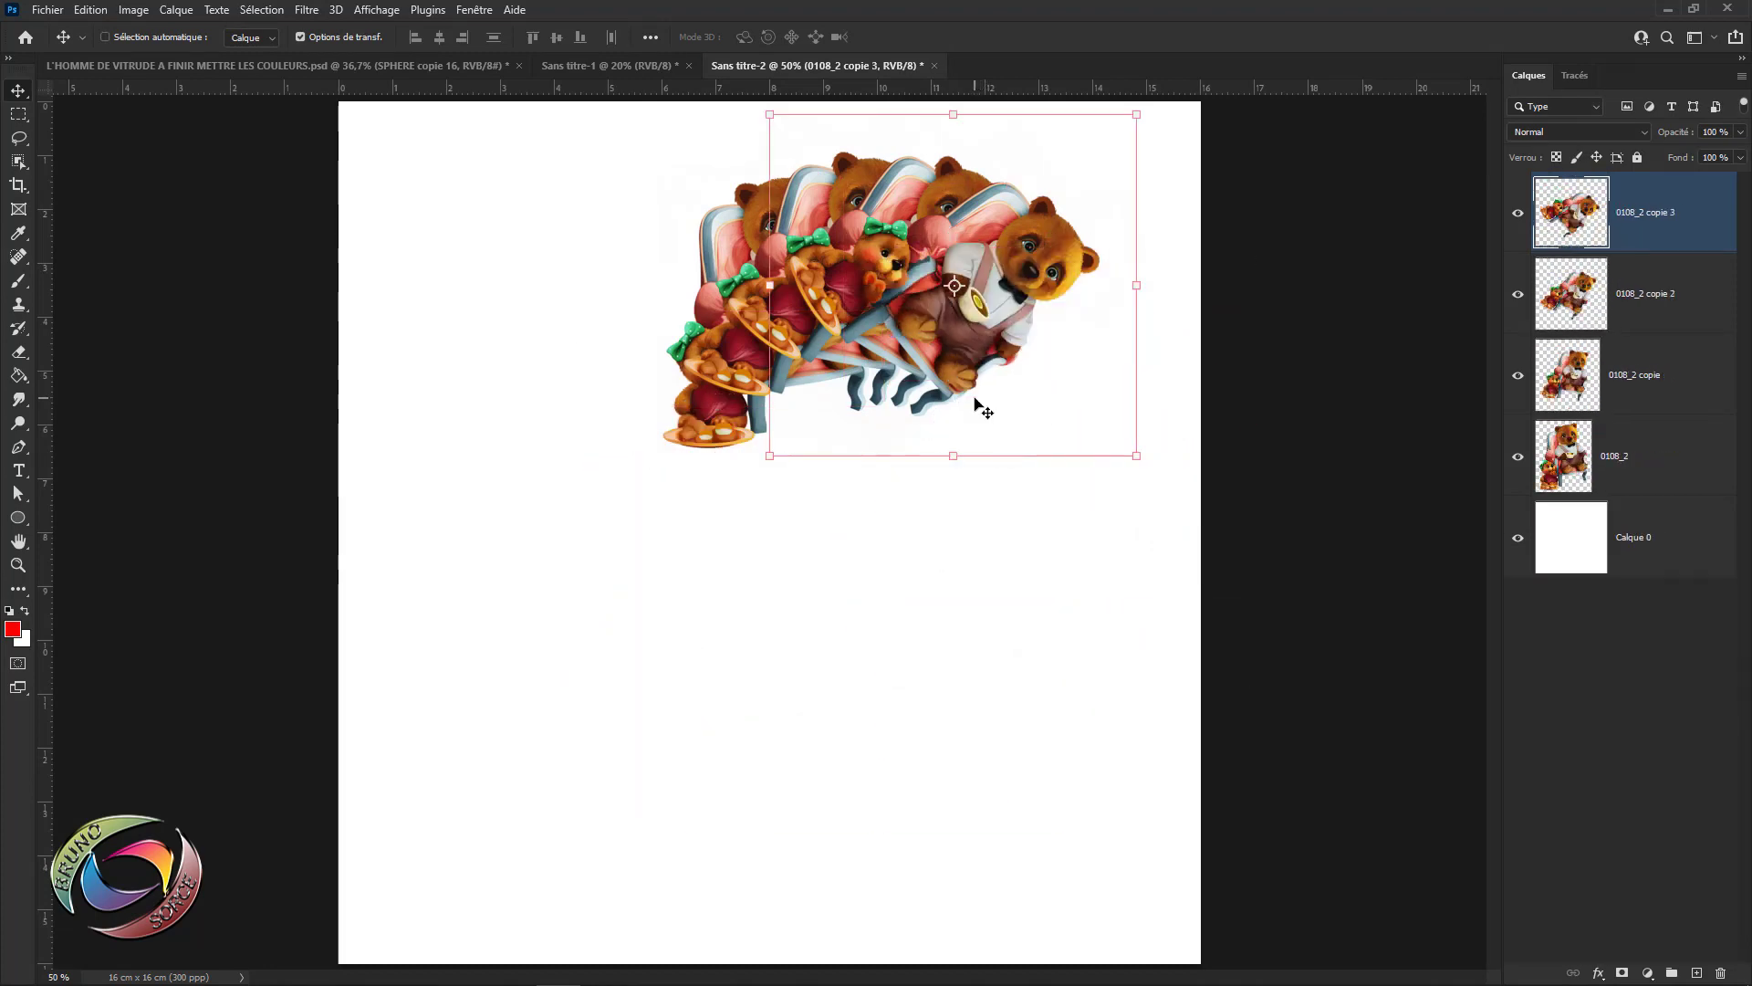
- Move the bear image left and rotate a copy 18° around a reference point below it, at about X 921 px, Y 1043 px
left_click_drag(772, 266, 677, 280)
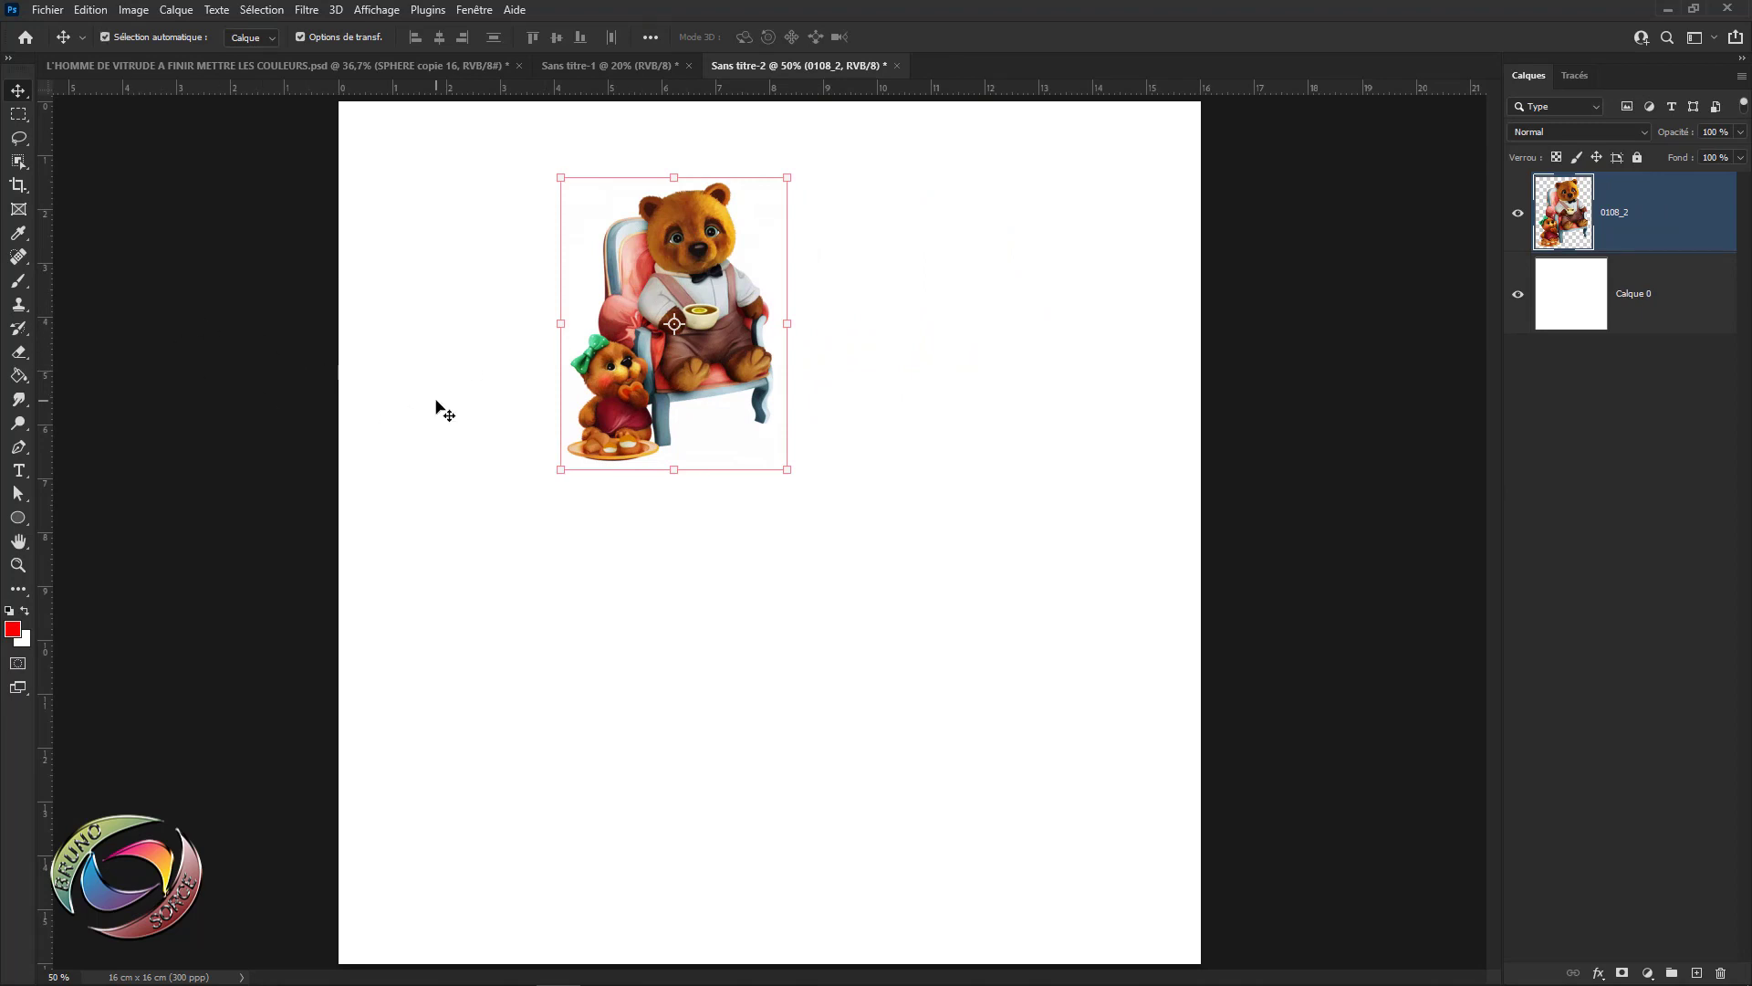
key("ctrl+t")
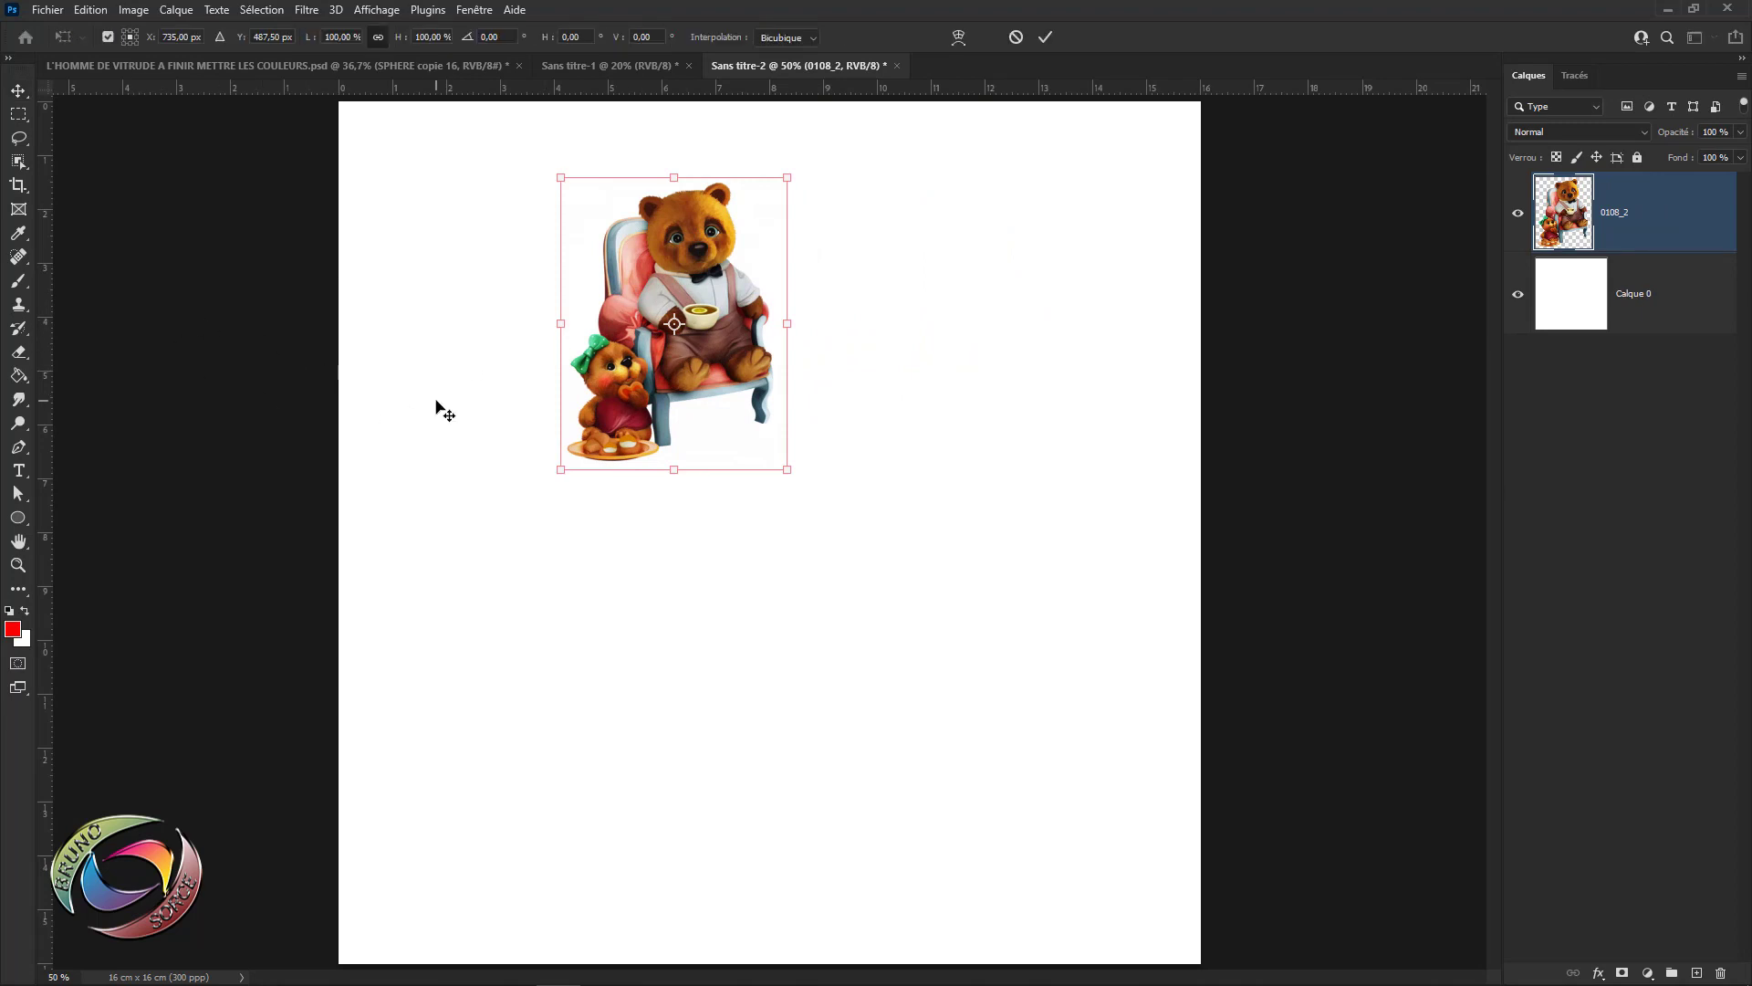
left_click_drag(675, 323, 759, 578)
left_click(507, 36)
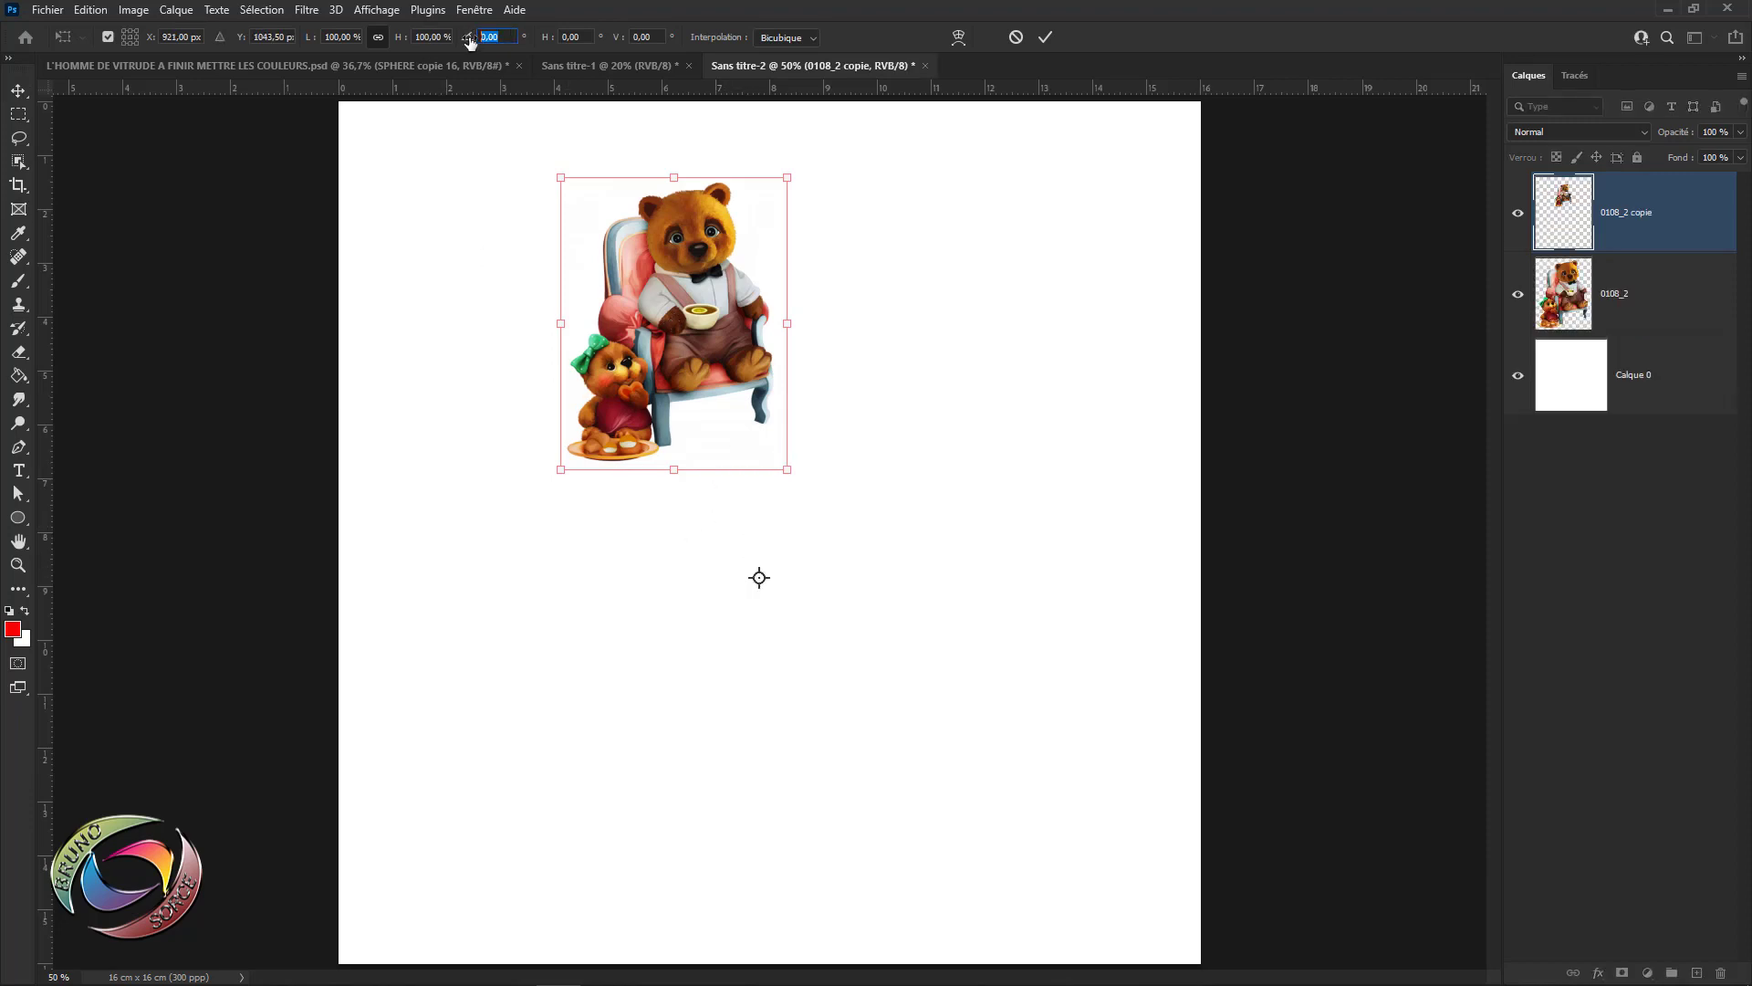
type("18")
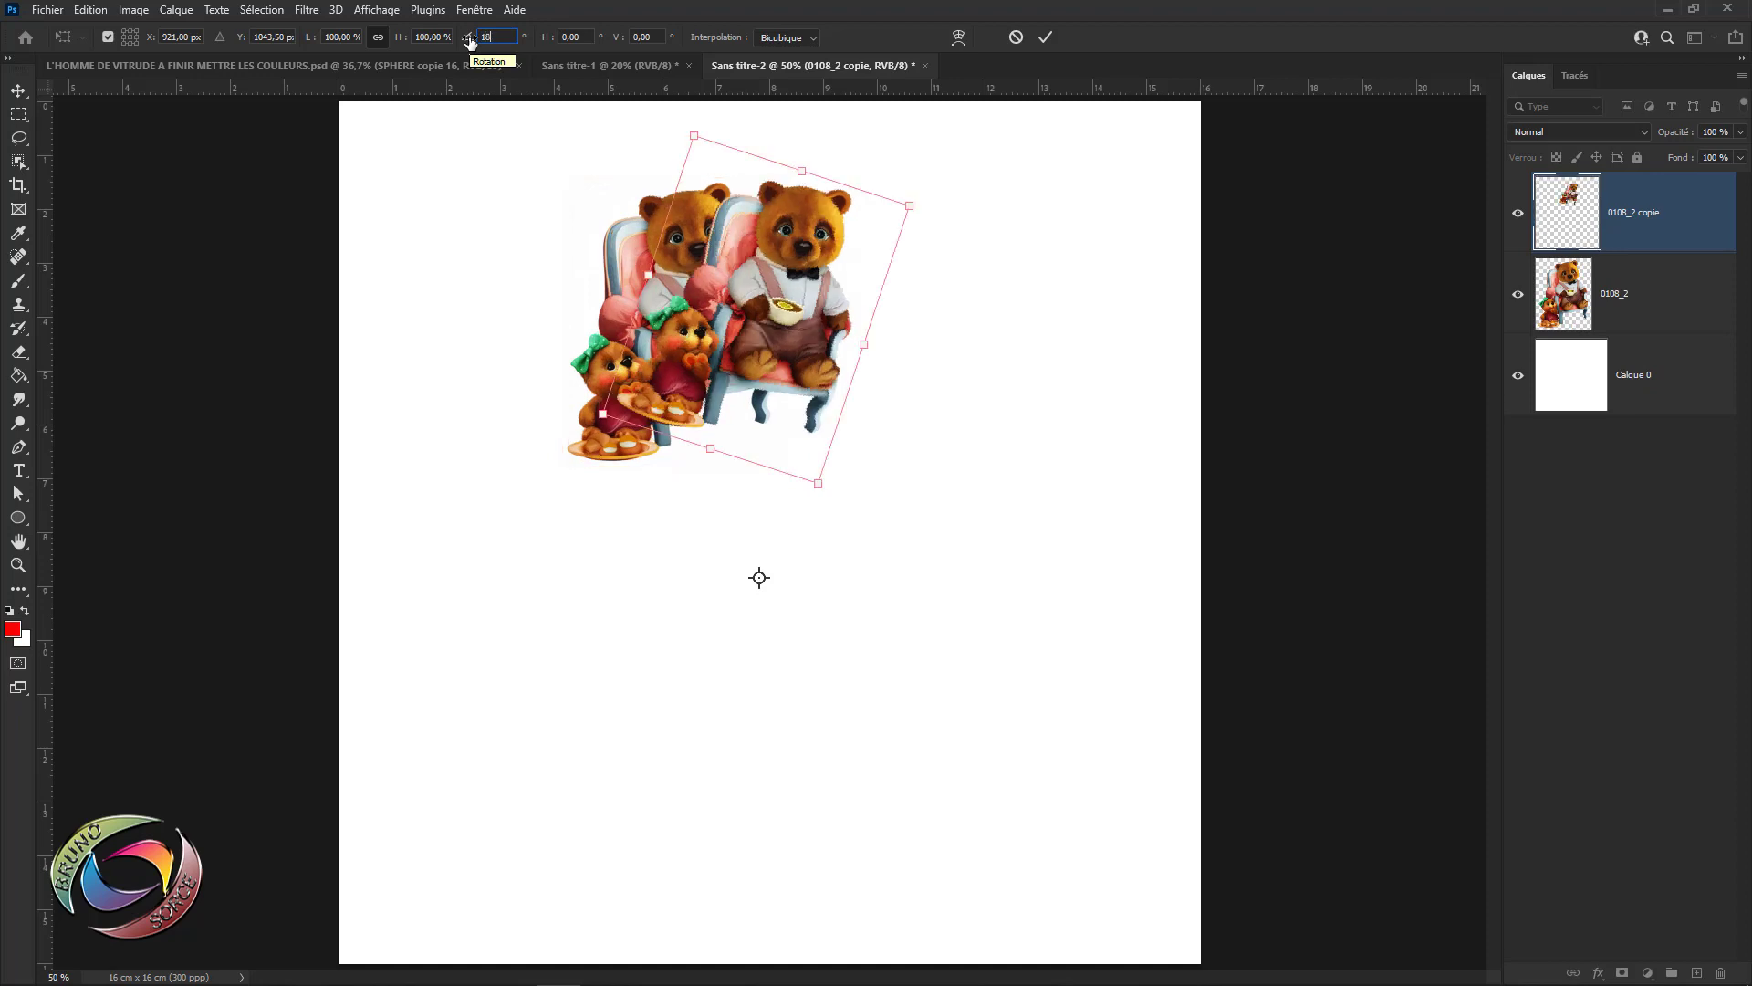
left_click(1046, 39)
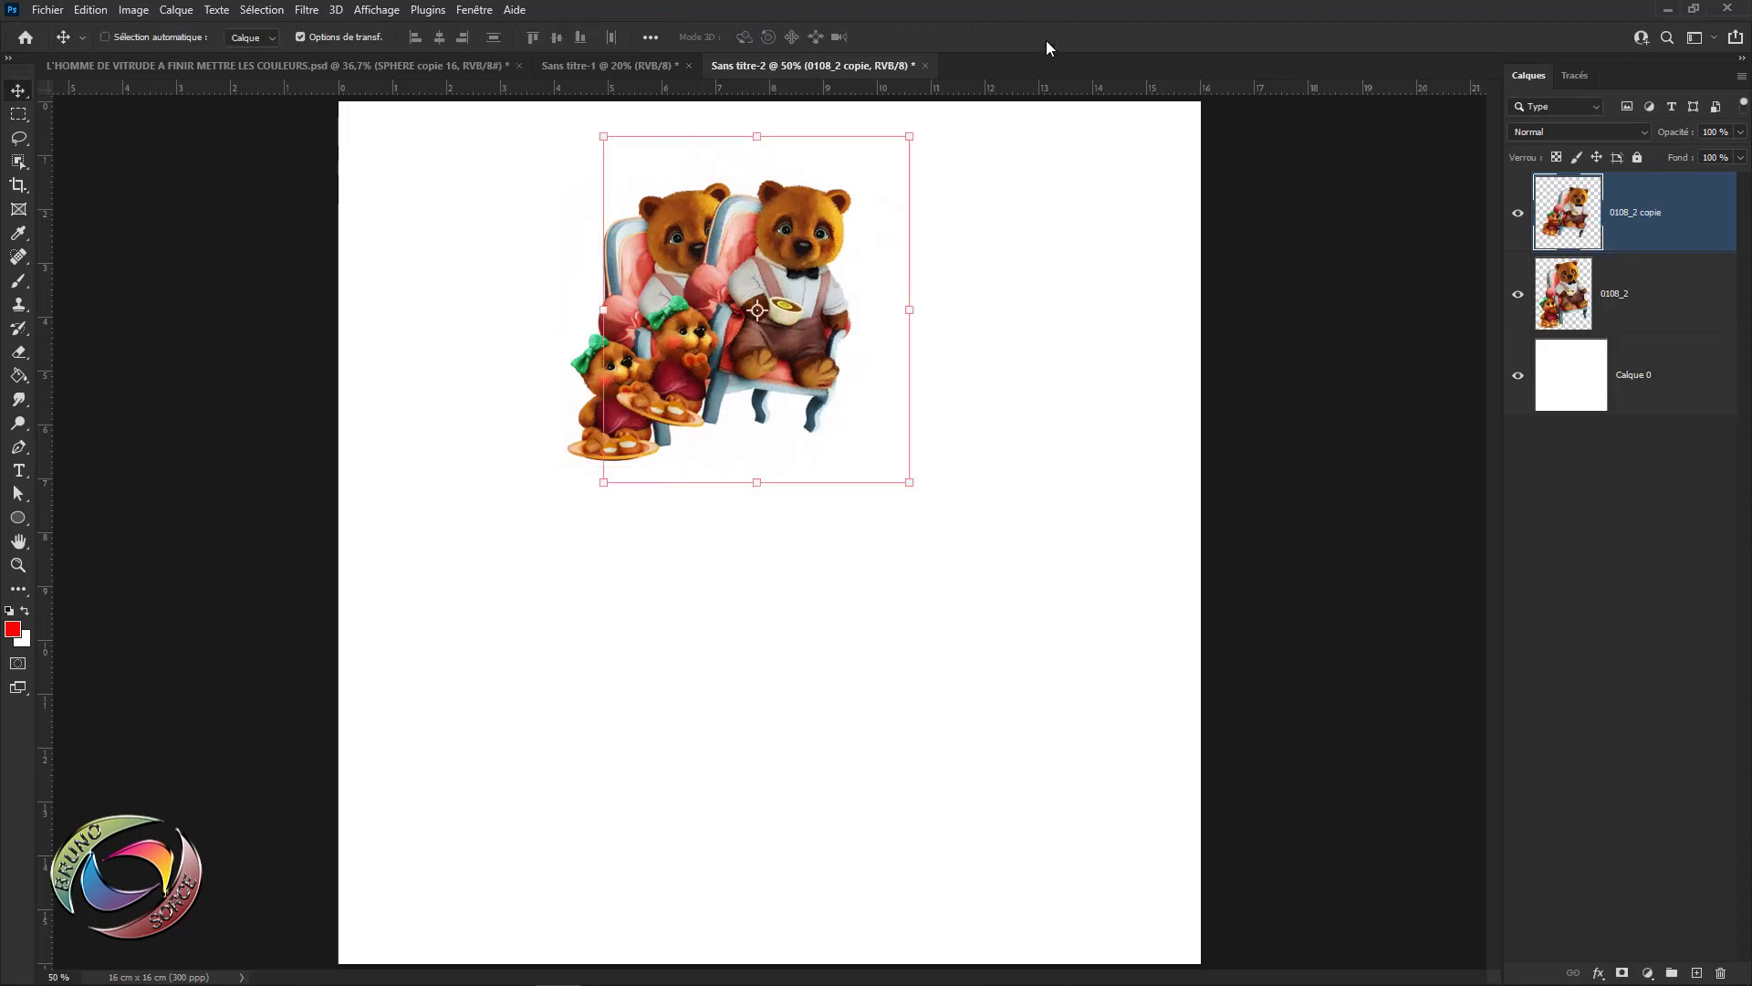
- Repeat the 18° rotated copy of the bear image until it forms a full, wider ring, and deselect the layer
key("ctrl+alt+shift+t")
key("ctrl+alt+shift+t")
key("ctrl+alt+shift+t")
key("ctrl+alt+shift+t")
key("ctrl+alt+shift+t")
key("ctrl+alt+shift+t")
key("ctrl+alt+shift+t")
key("ctrl+alt+shift+t")
key("ctrl+alt+shift+t")
key("ctrl+alt+shift+t")
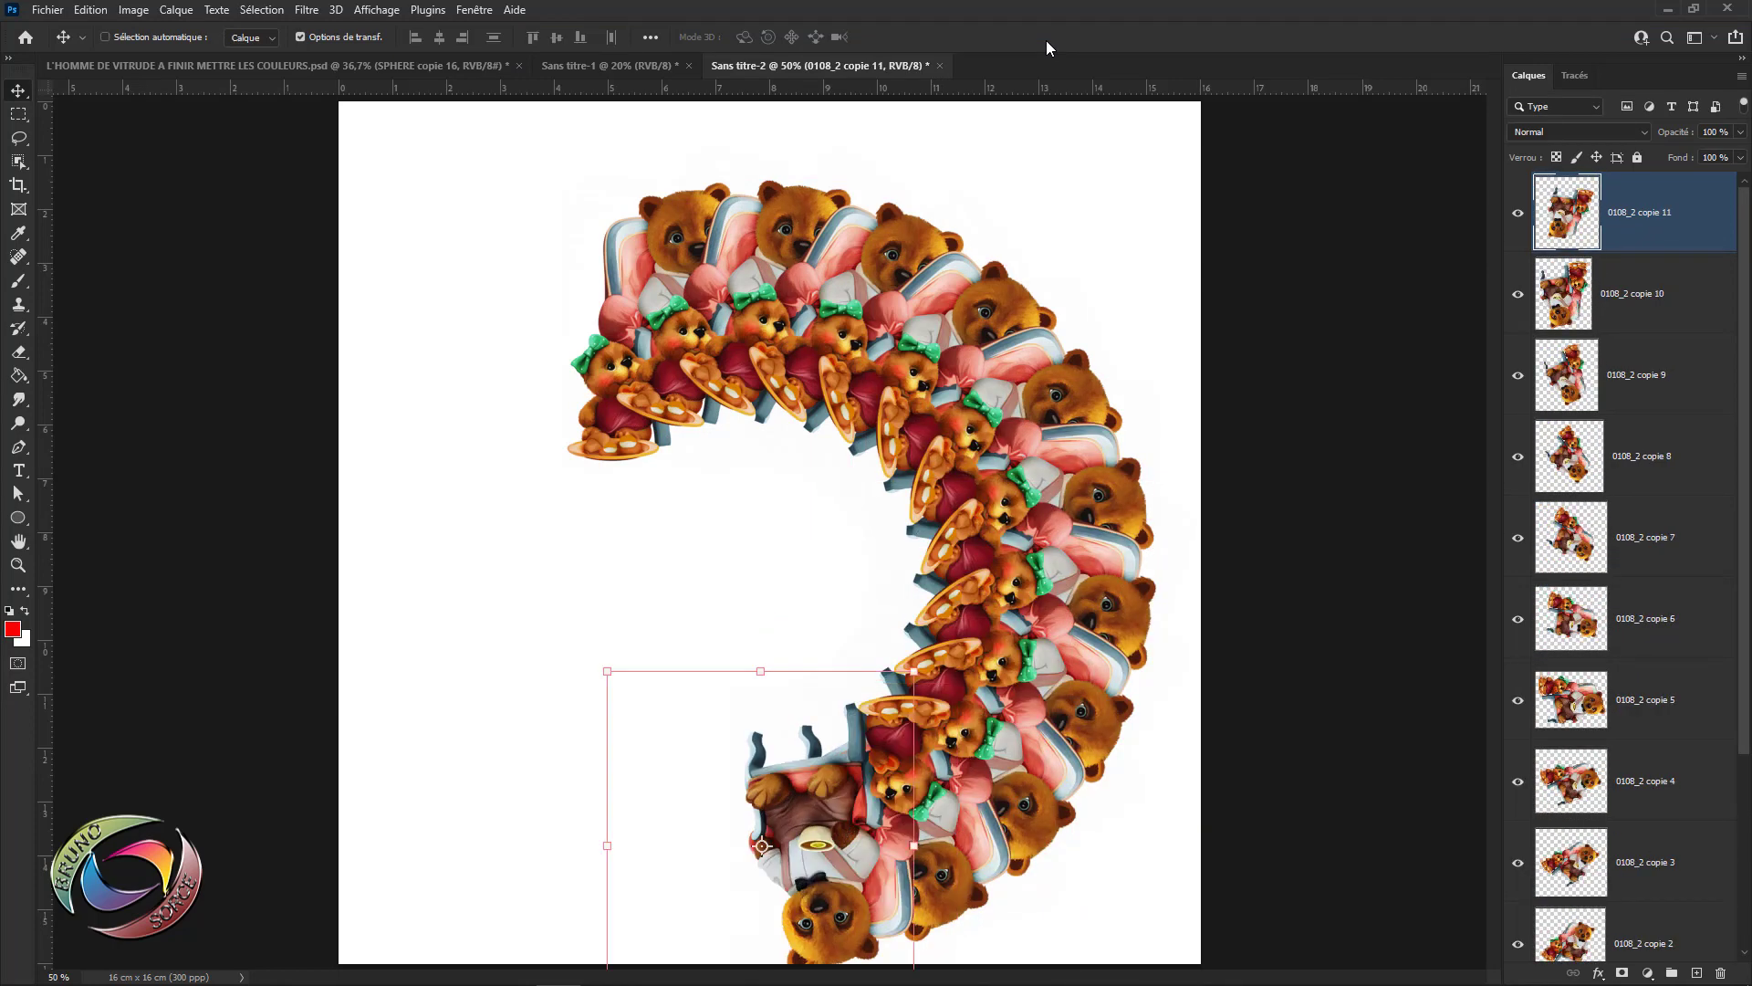
key("ctrl+alt+shift+t")
key("ctrl+alt+shift+t")
key("ctrl+alt+shift+t")
key("ctrl+alt+shift+t")
key("ctrl+alt+shift+t")
key("ctrl+alt+shift+t")
key("ctrl+alt+shift+t")
key("ctrl+alt+shift+t")
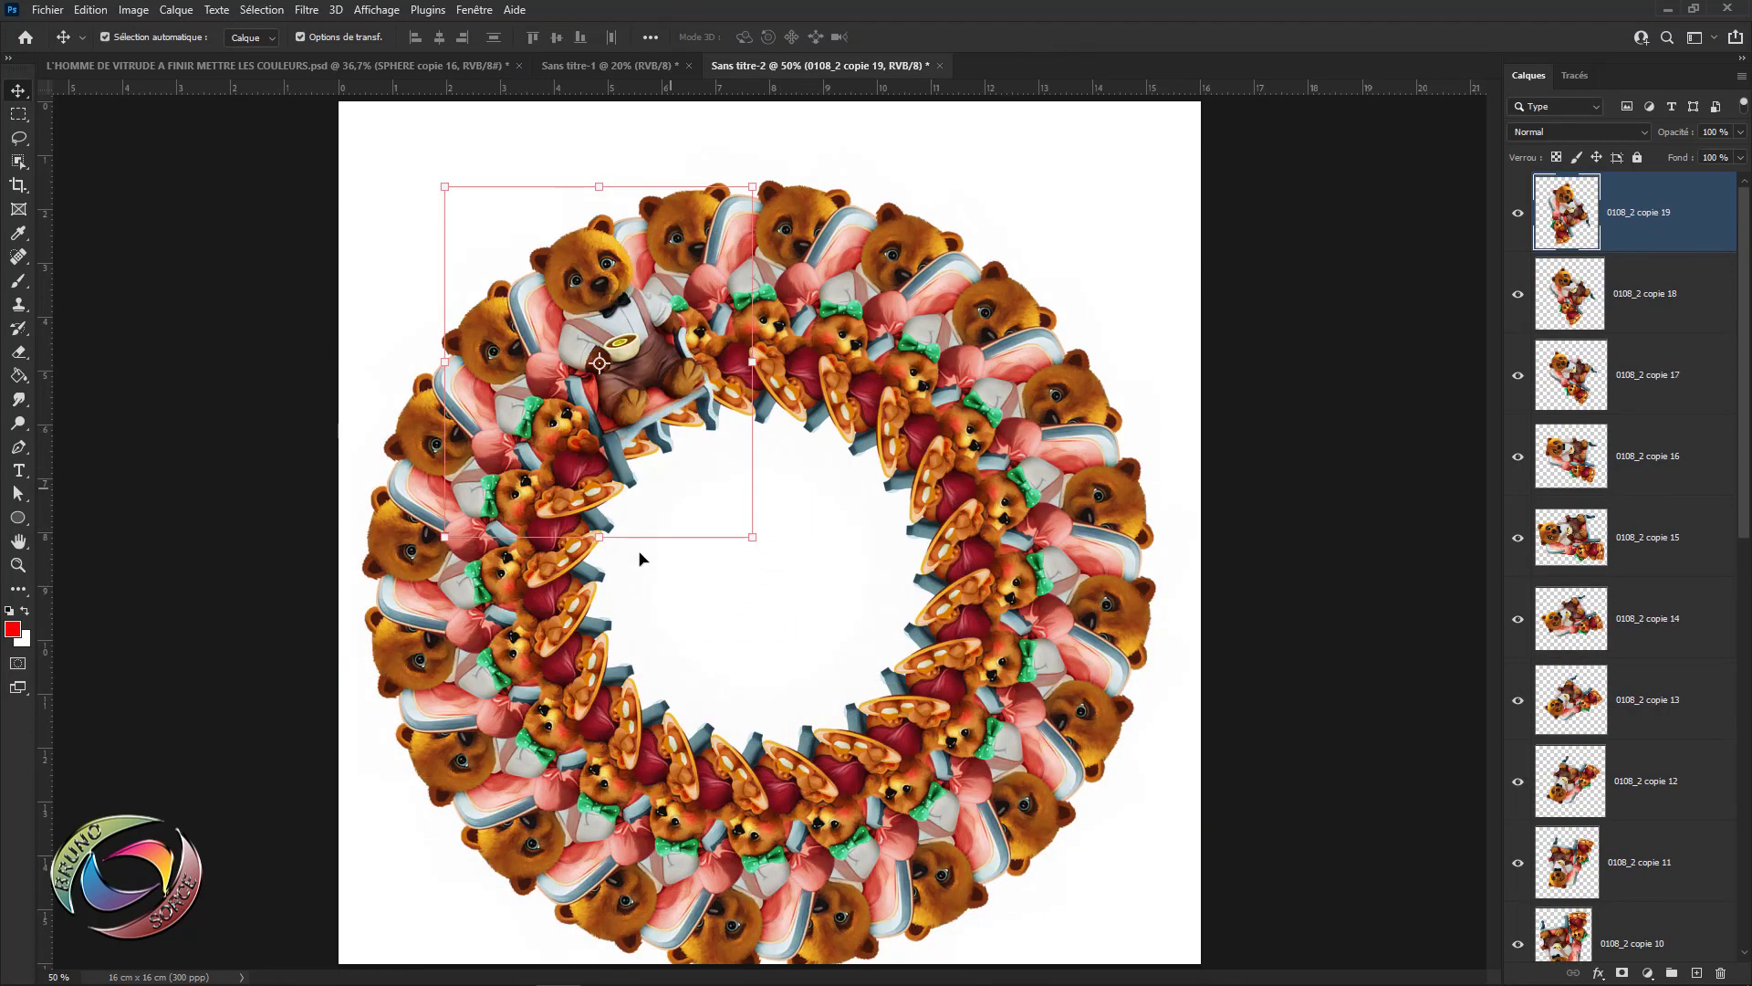
left_click(1251, 175)
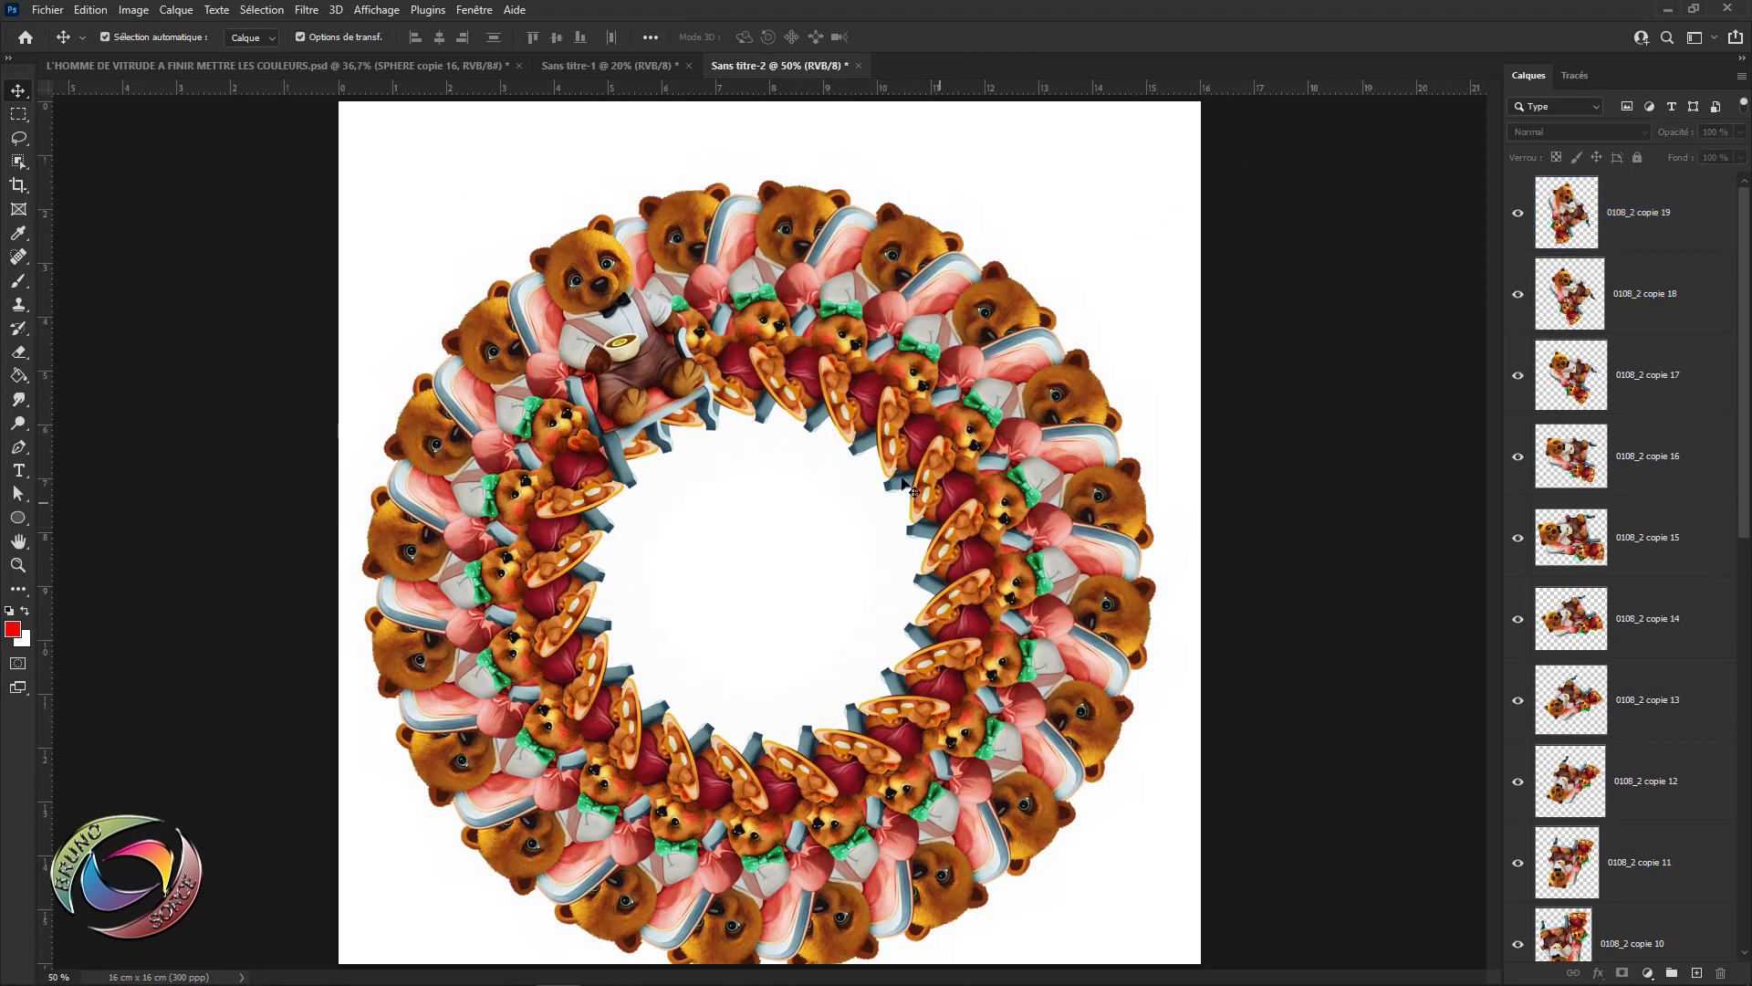
- Merge all the bear layers, from 0108_2 copie 19 down to 0108_2, into a single layer above Calque 0
left_click(1656, 213)
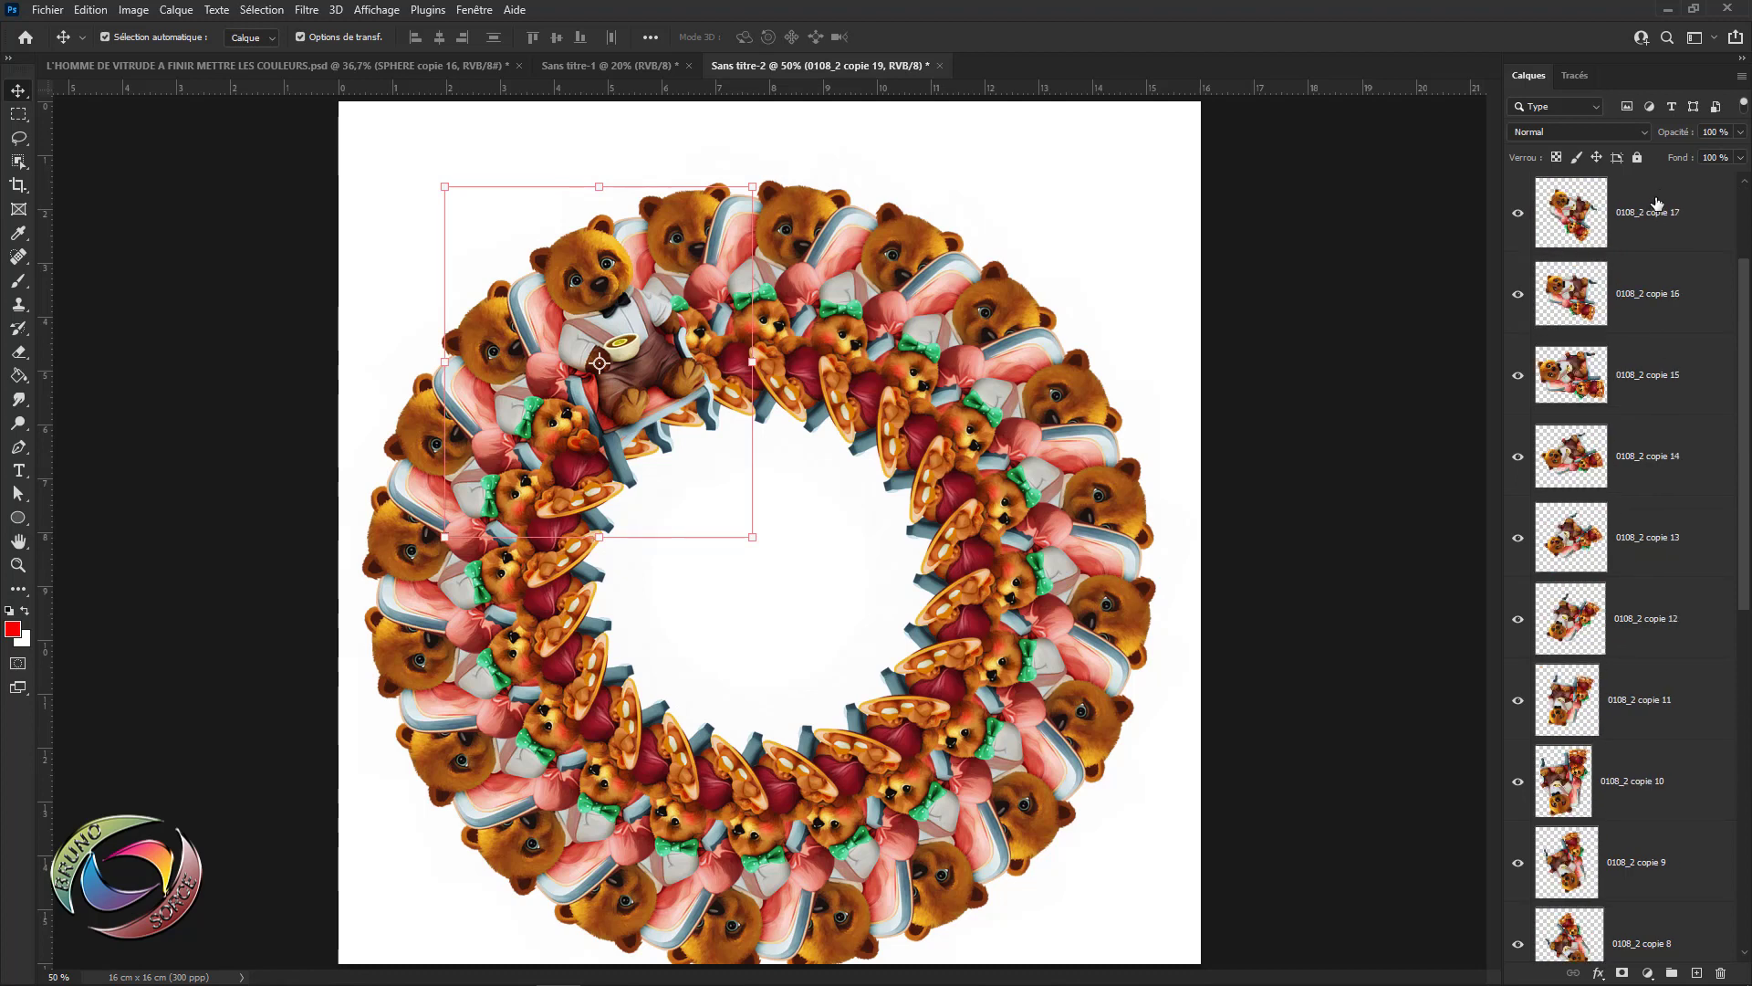
scroll(1661, 401, "down", 10)
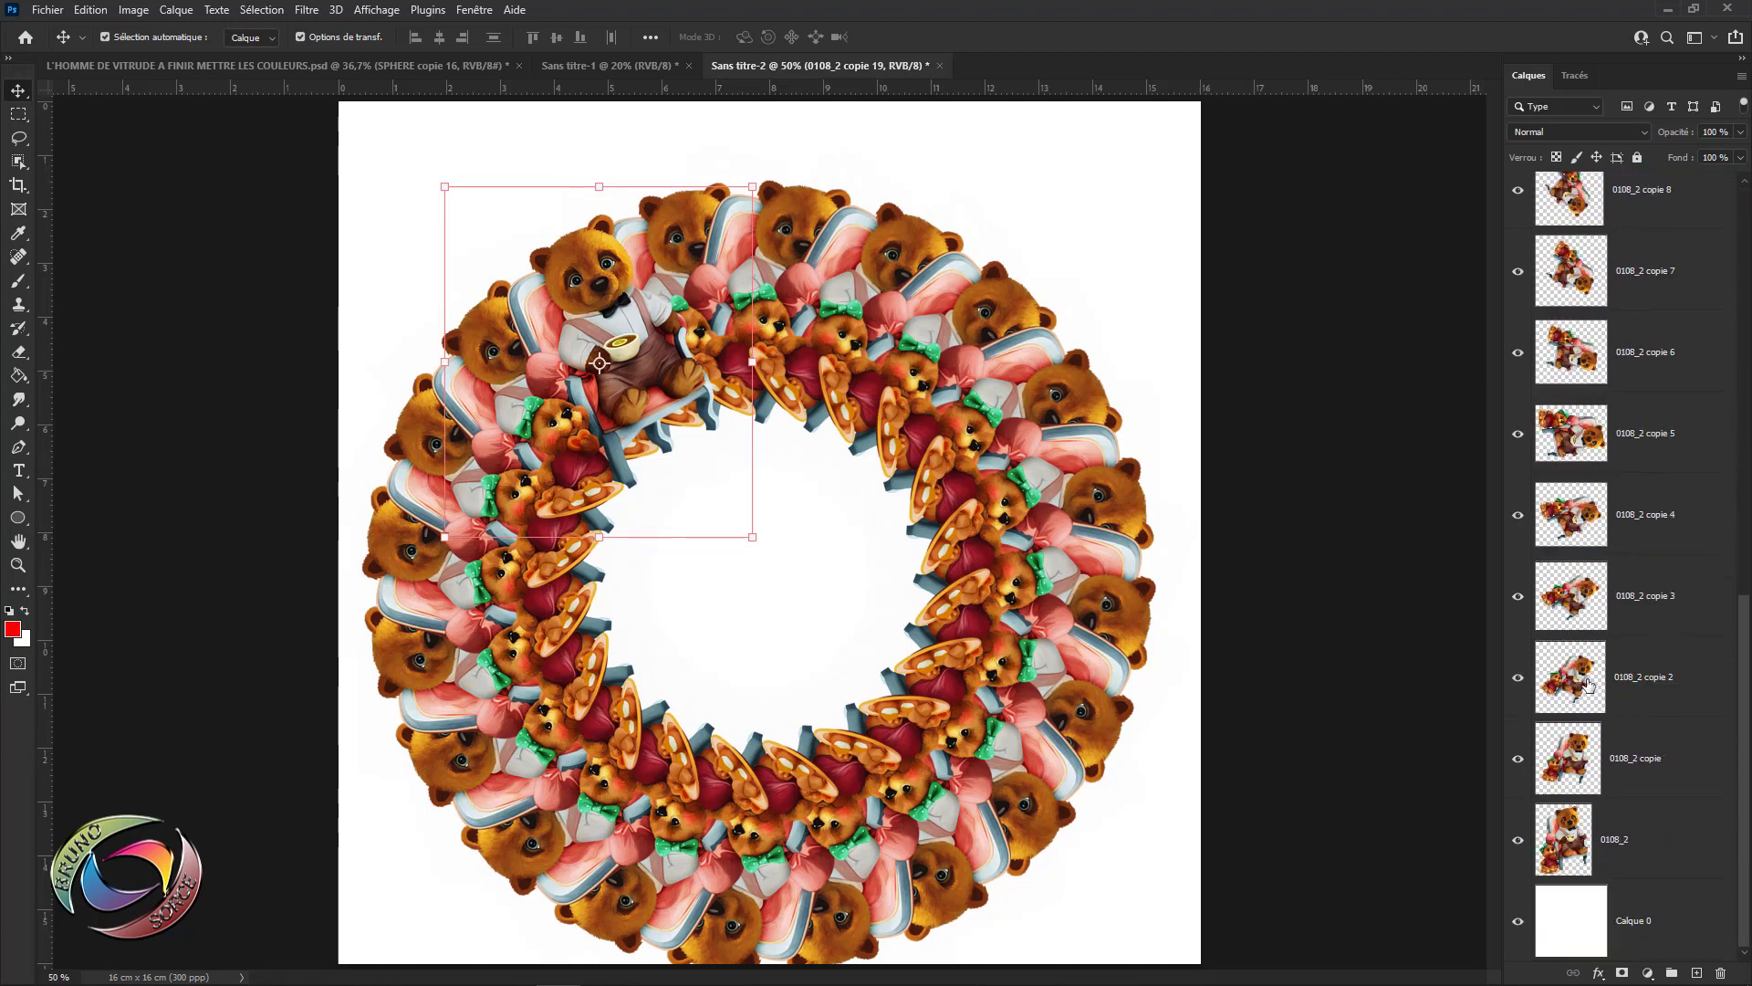
left_click(1656, 858, "shift")
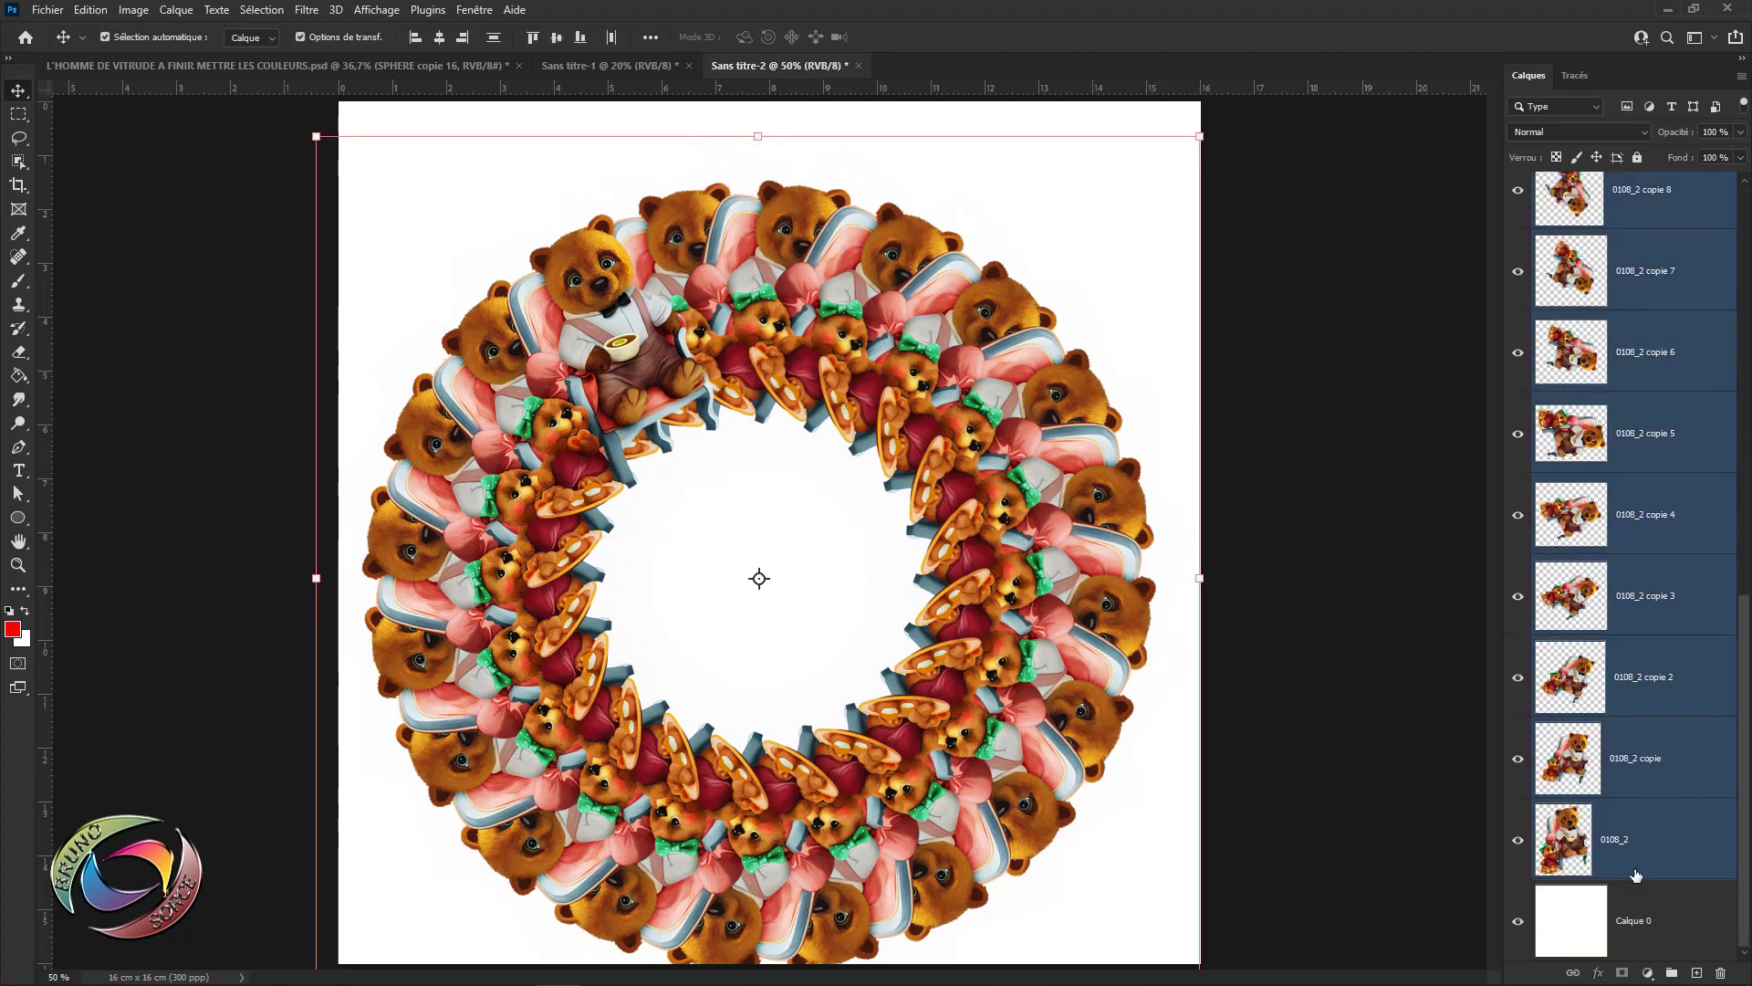
key("ctrl+e")
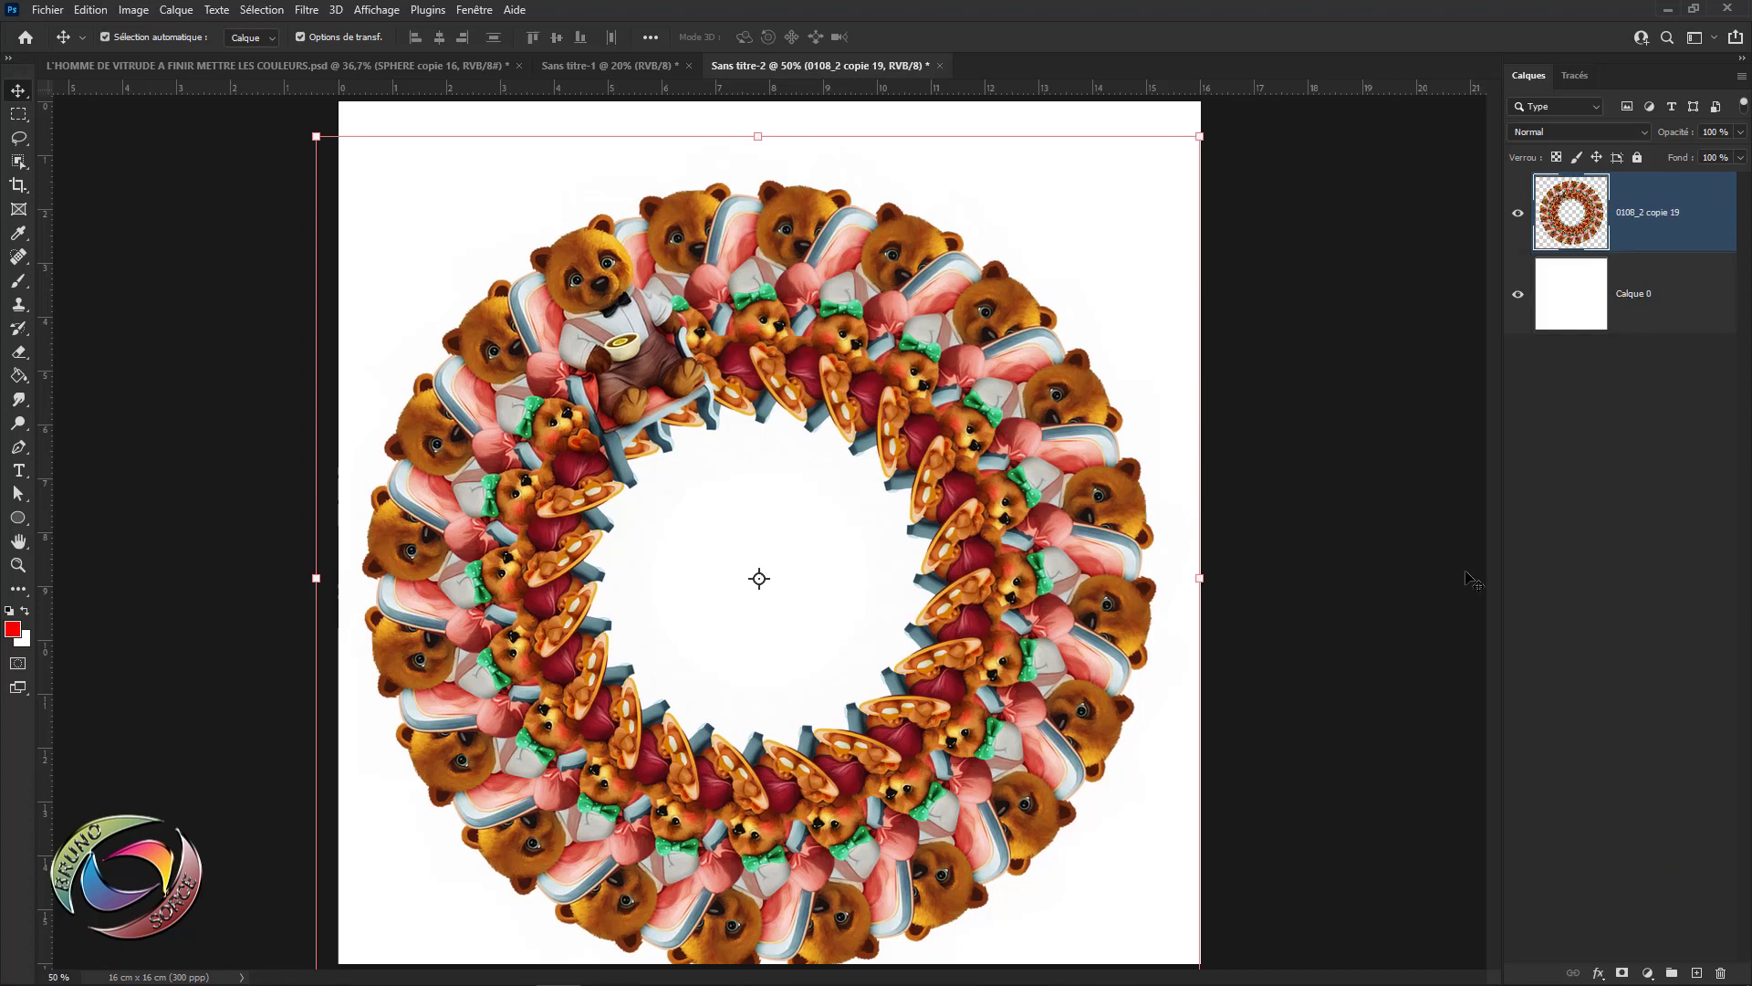
- Scale the merged bear ring down proportionally to about 56% and position it in the upper middle of the canvas
left_click_drag(1198, 137, 763, 523)
left_click_drag(600, 627, 798, 382)
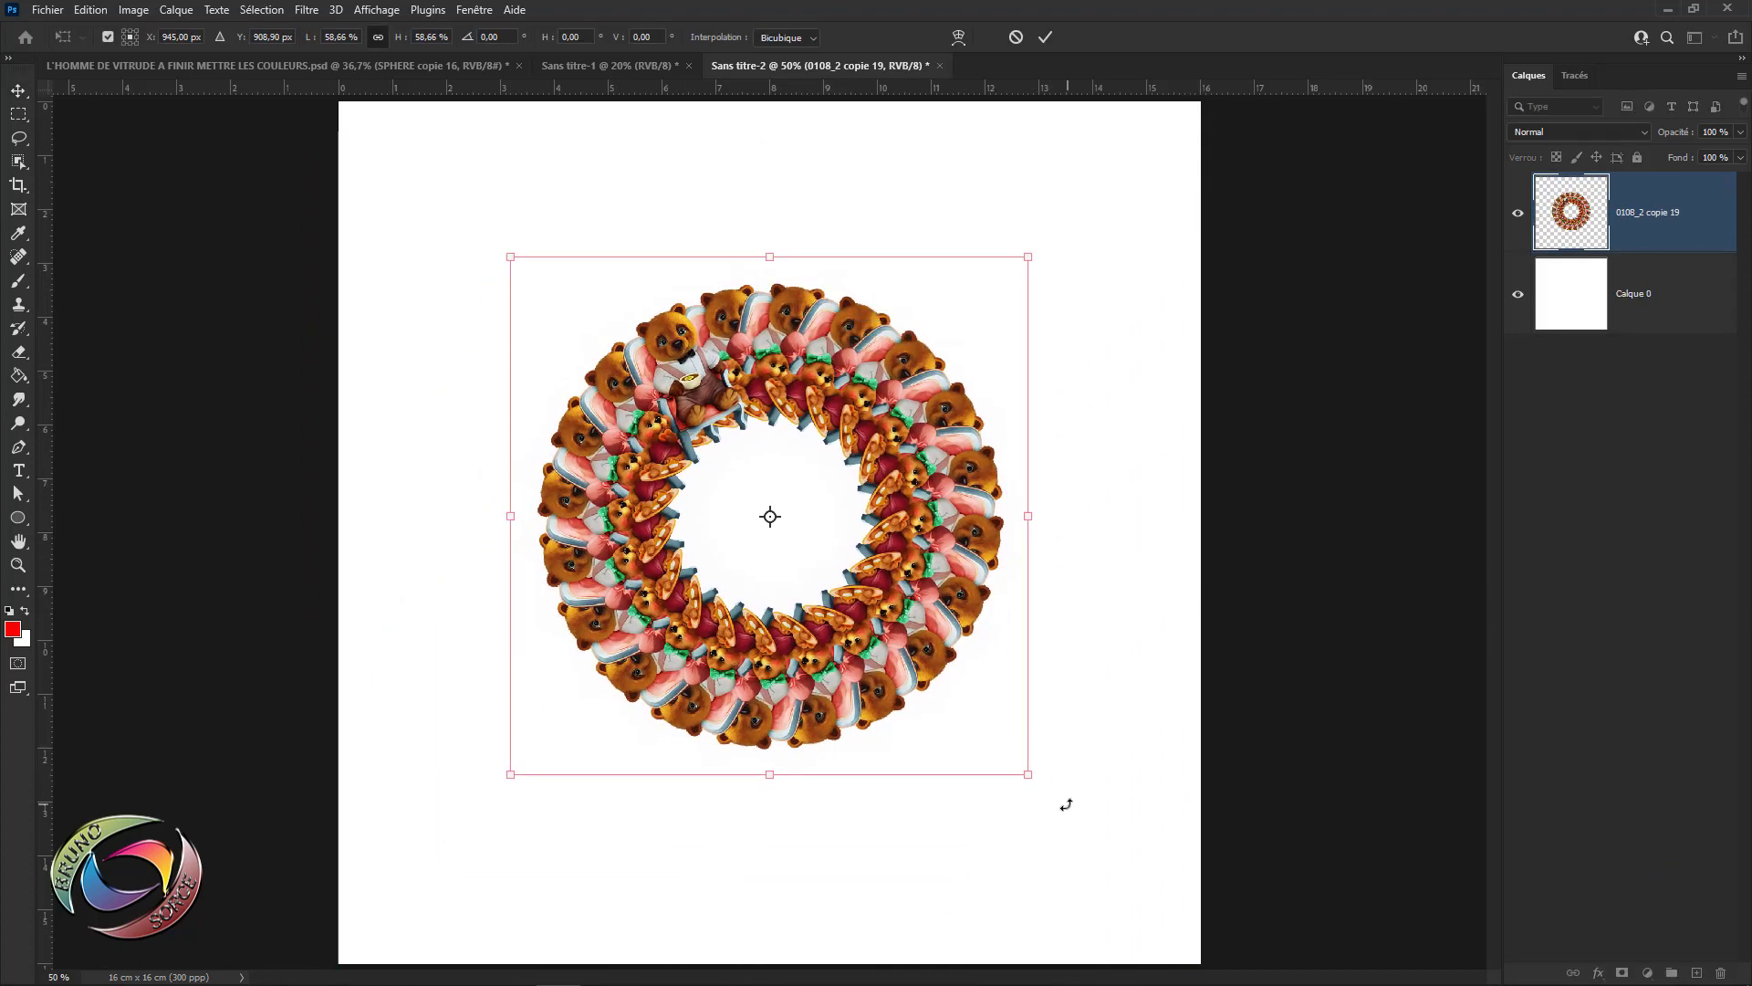
left_click_drag(1025, 770, 984, 759)
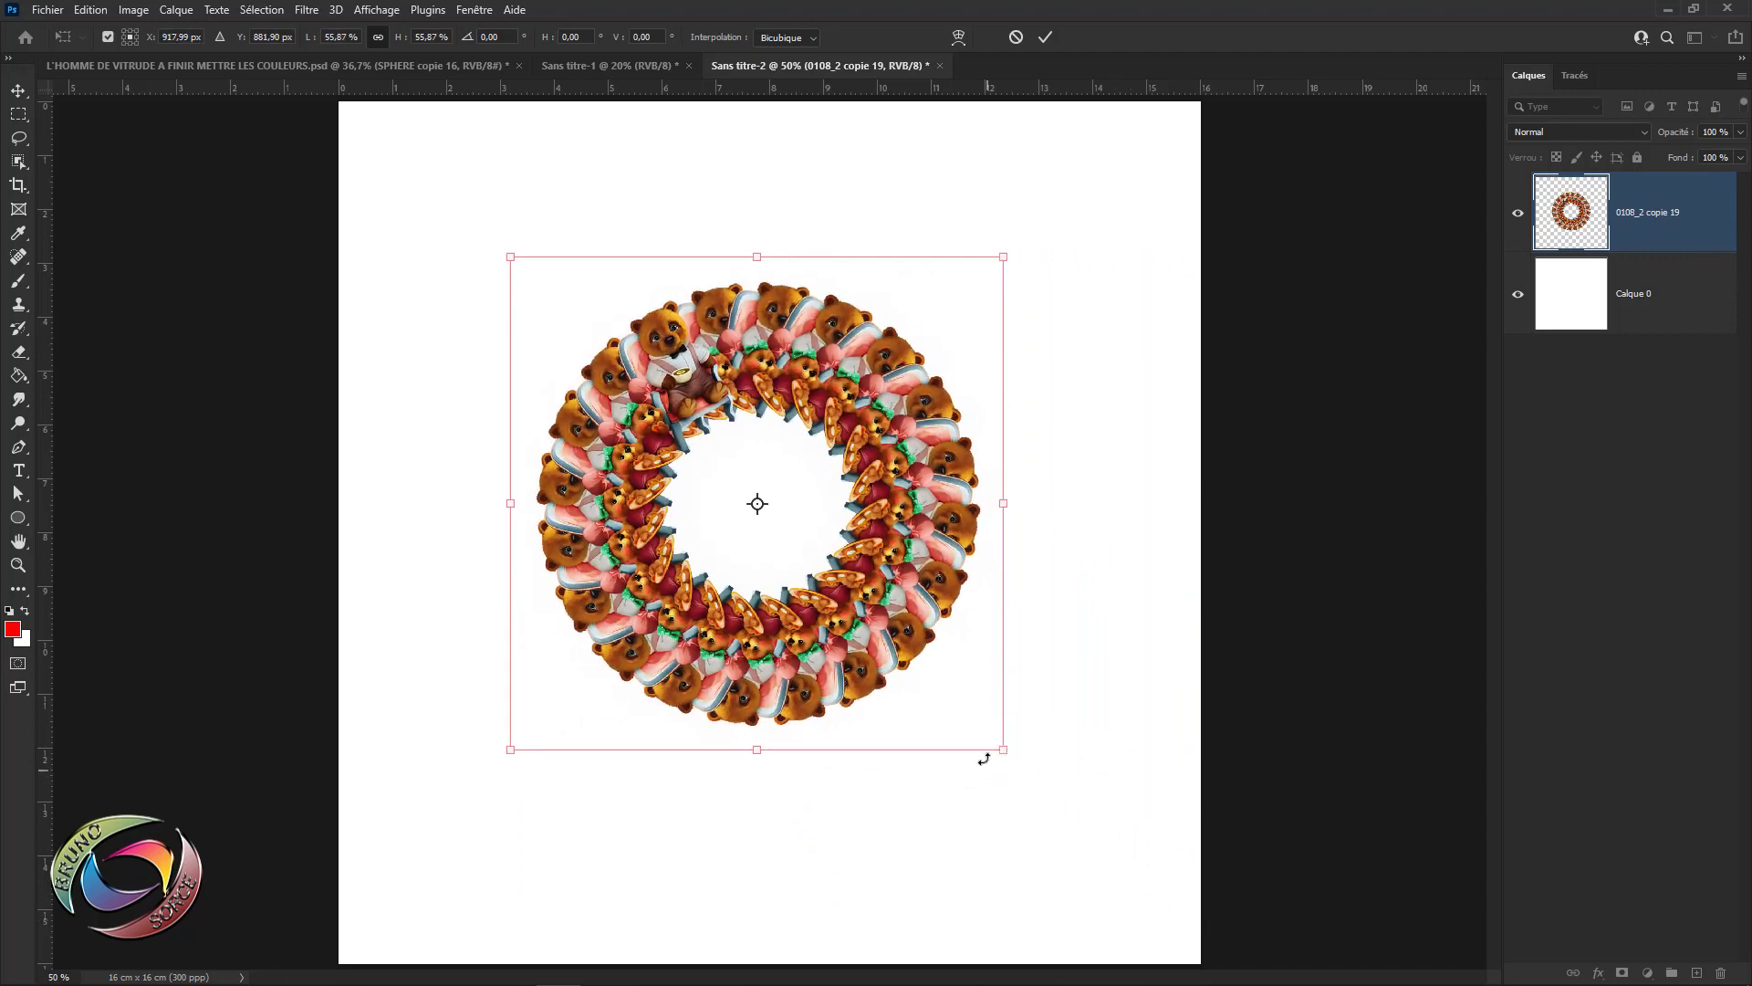
key("Return")
- Hide the white background layer Calque 0 and move the bear ring slightly left on the transparent canvas
left_click(1518, 298)
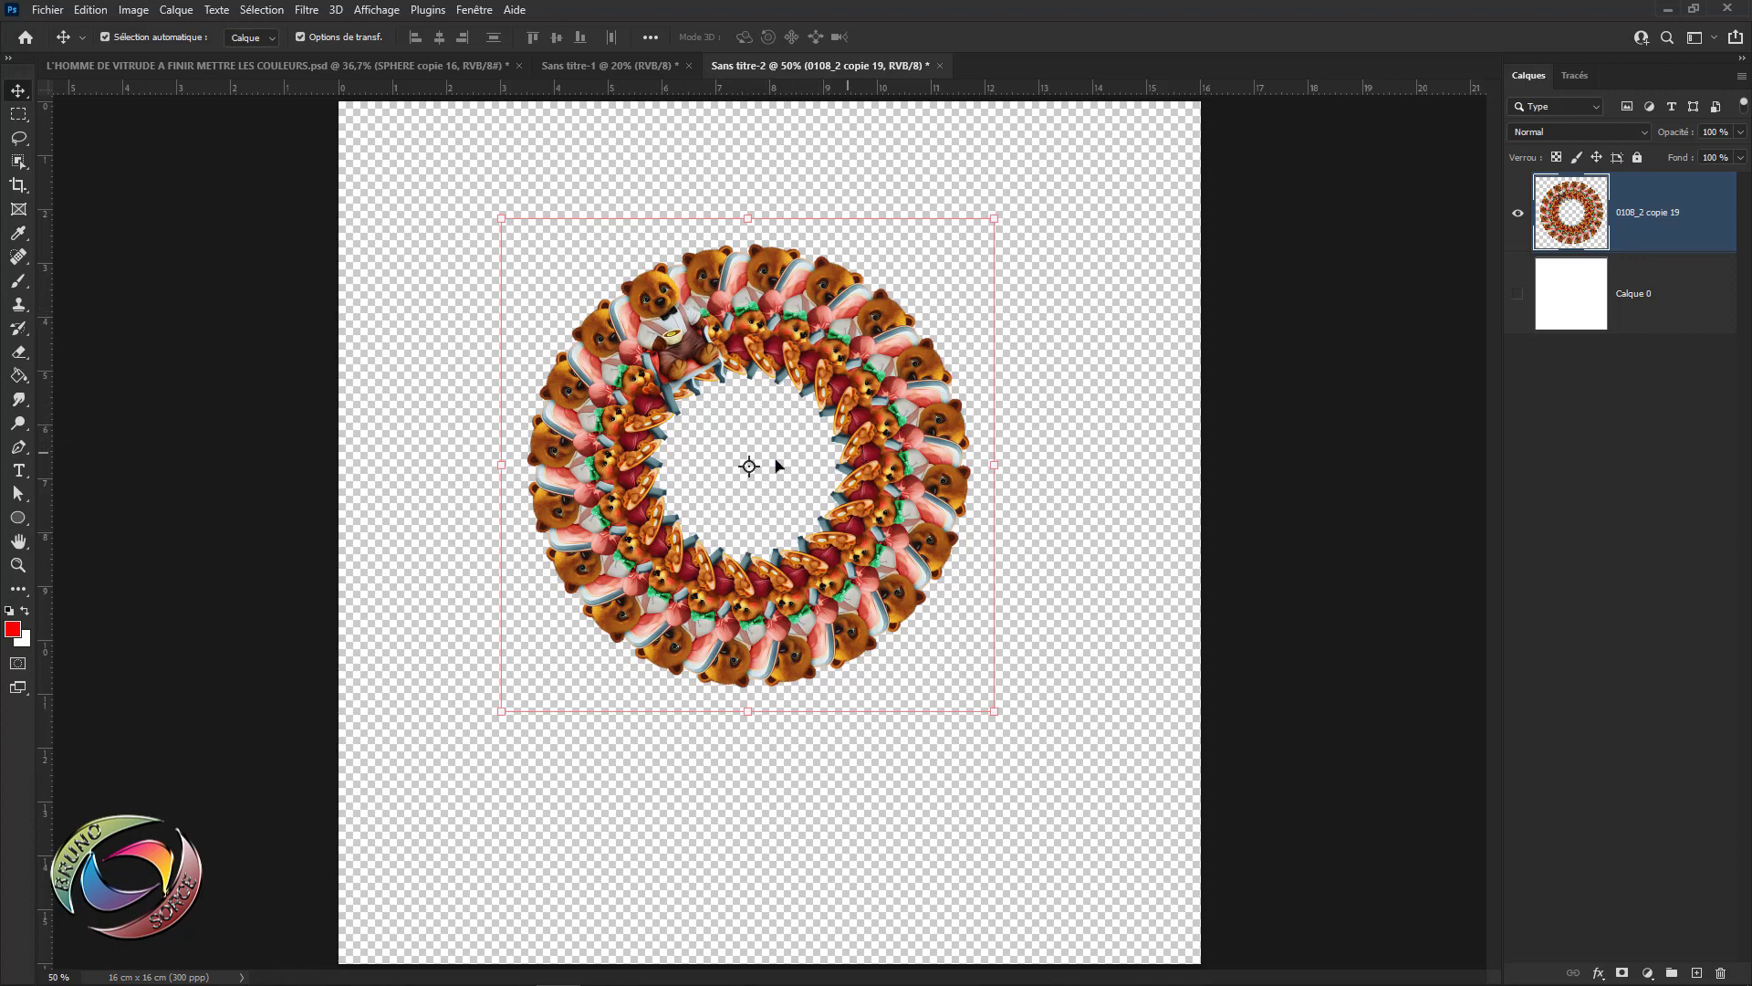
left_click_drag(628, 360, 560, 356)
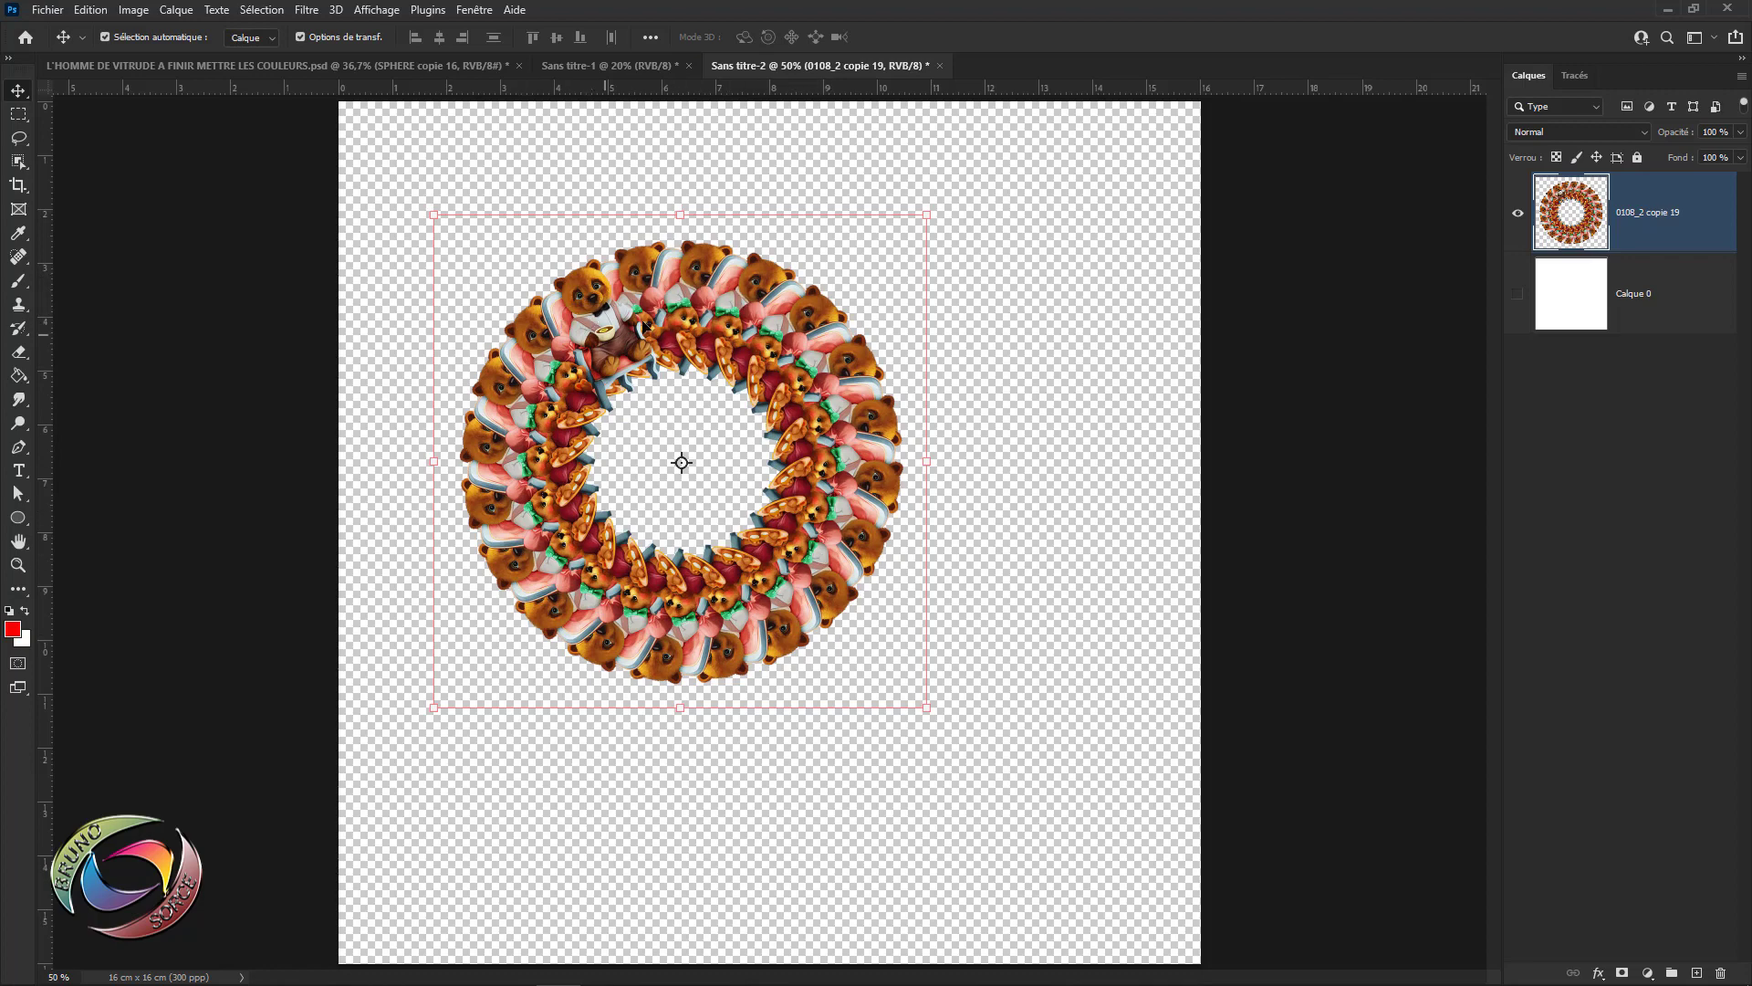
- Switch to the Sans titre-1 document with the rings of stars, bees and flowers
left_click(610, 66)
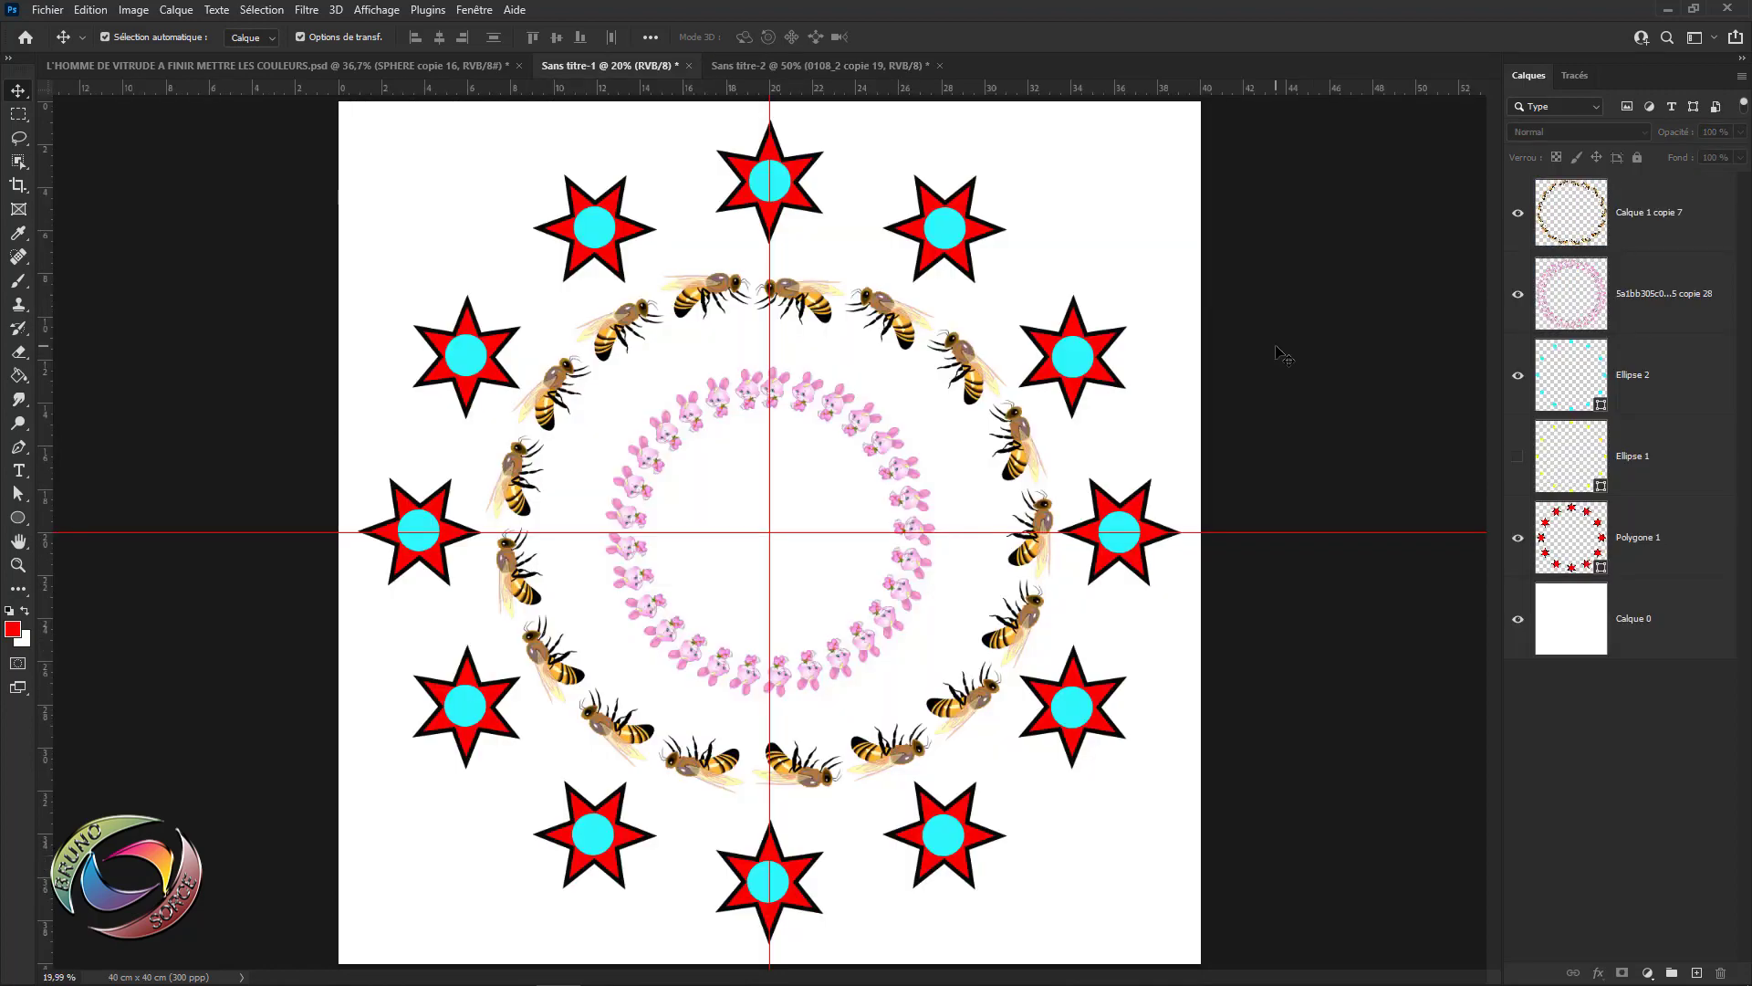